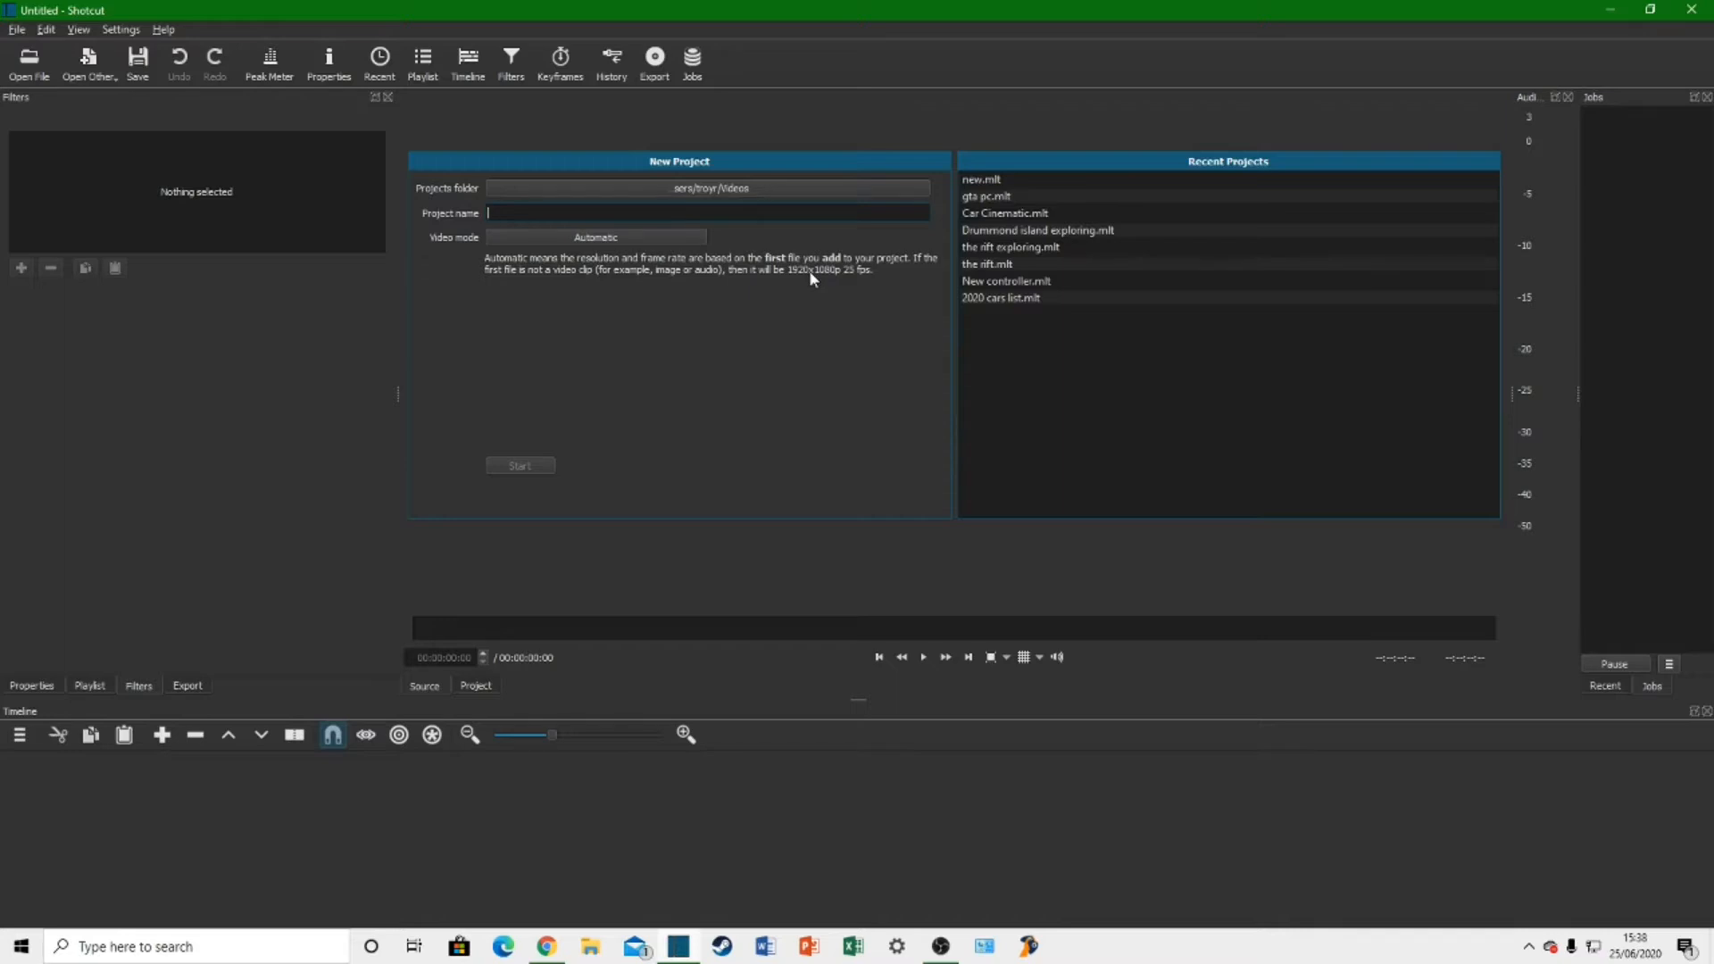
Step: Create a new project named "Mini cinematic" with the automatic video mode
{"action": "type", "text": "Mini cinematic"}
{"action": "left_click", "coordinate": [526, 464]}
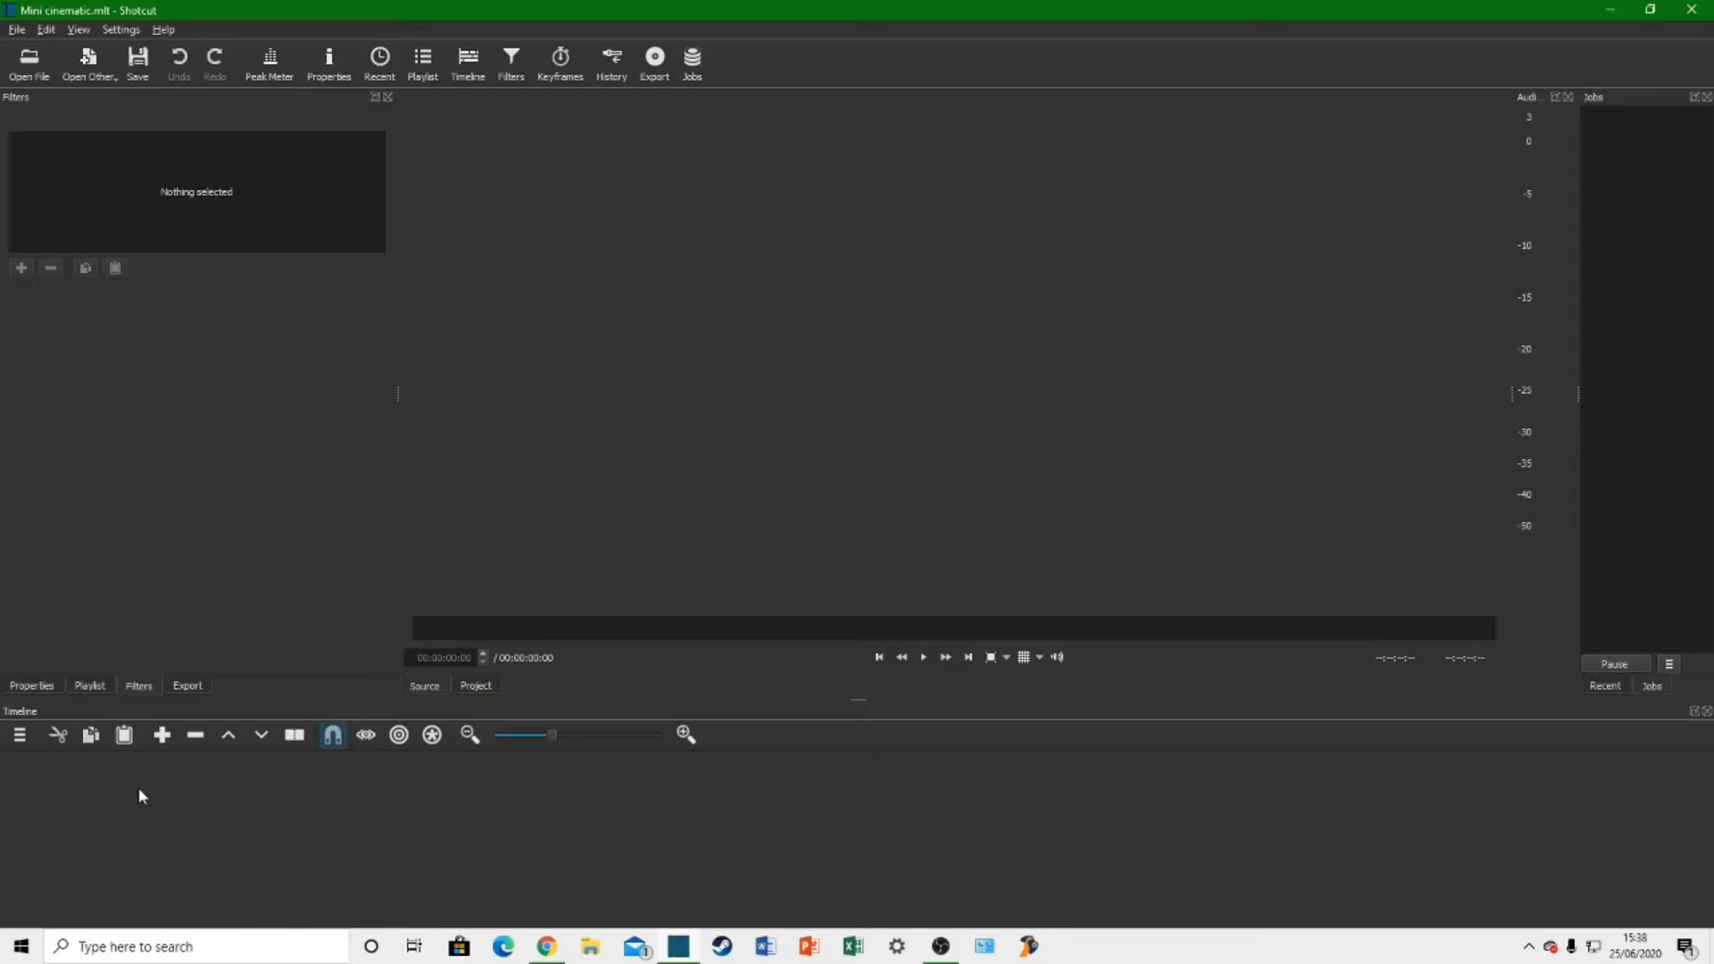
Step: Add two video tracks and one audio track to the timeline
{"action": "left_click", "coordinate": [20, 735]}
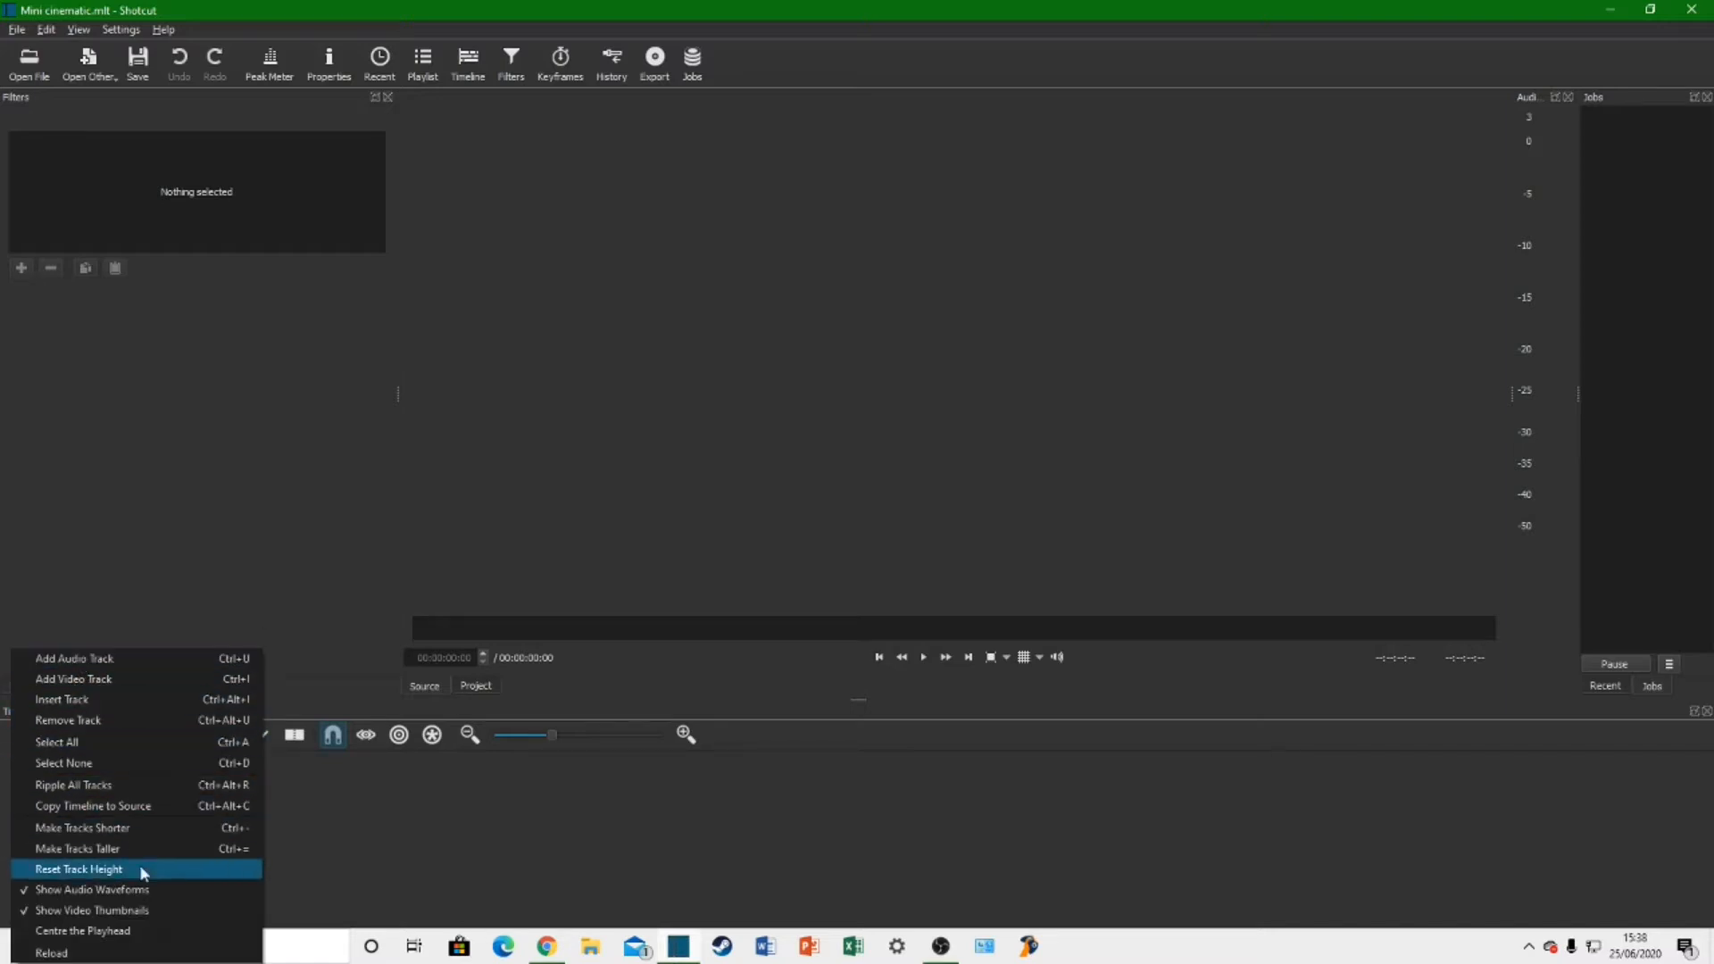
{"action": "left_click", "coordinate": [76, 680]}
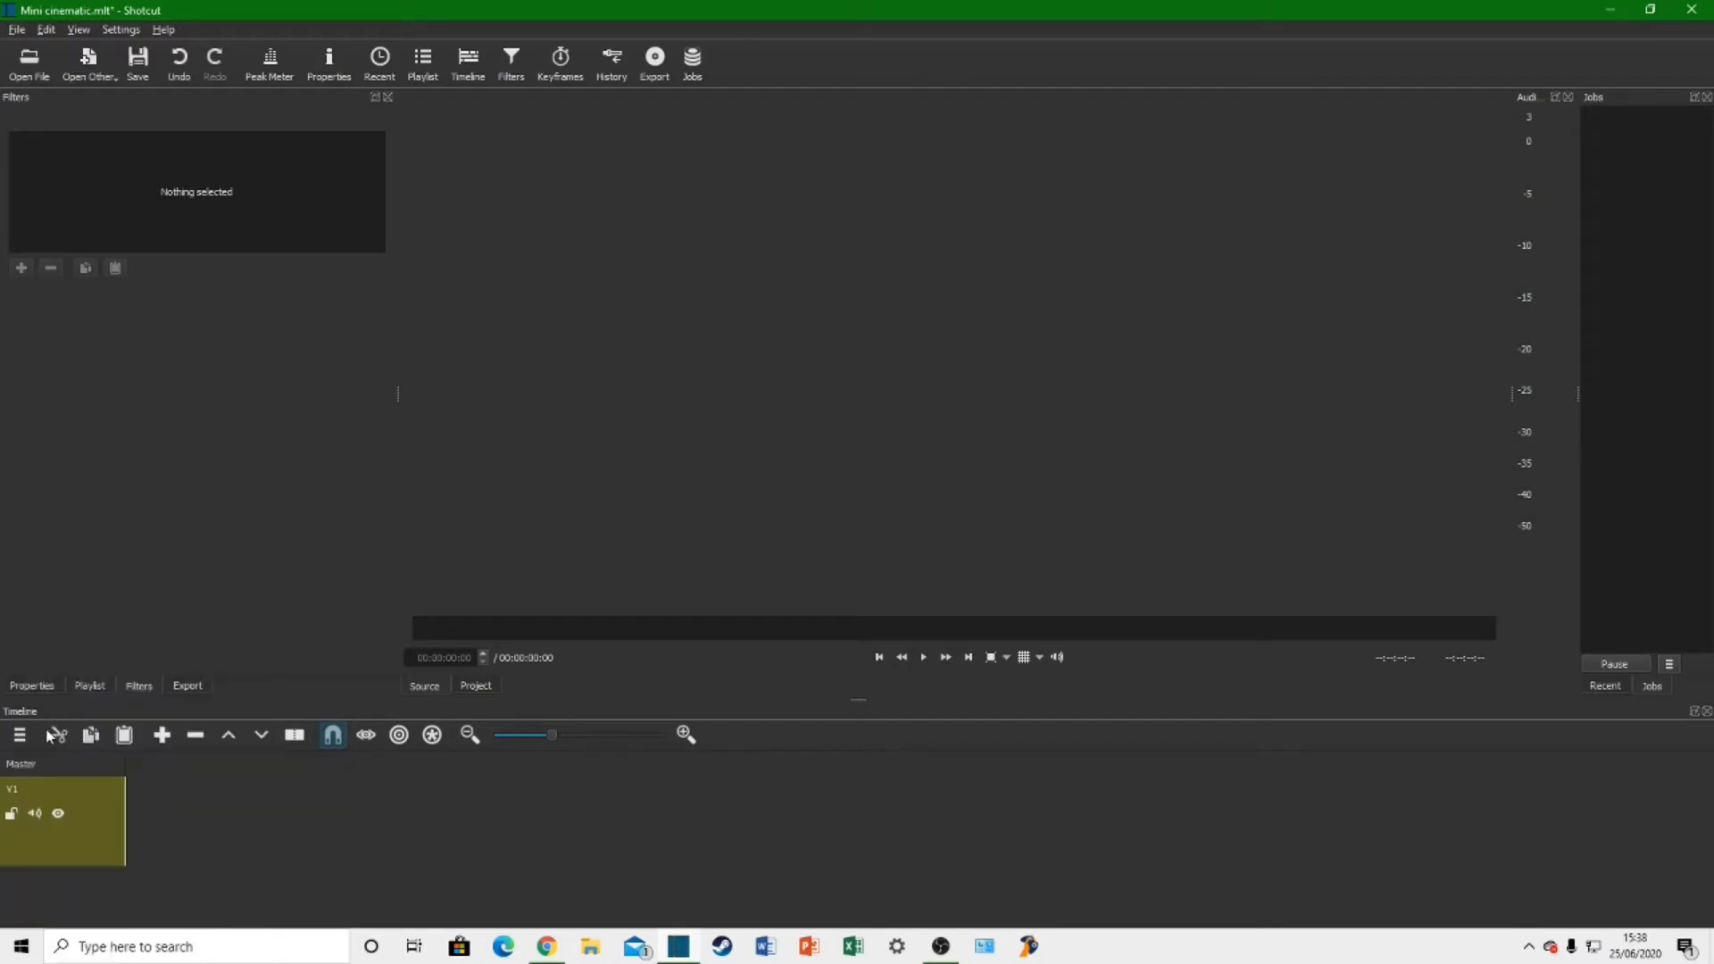
{"action": "left_click", "coordinate": [18, 735]}
{"action": "left_click", "coordinate": [108, 684]}
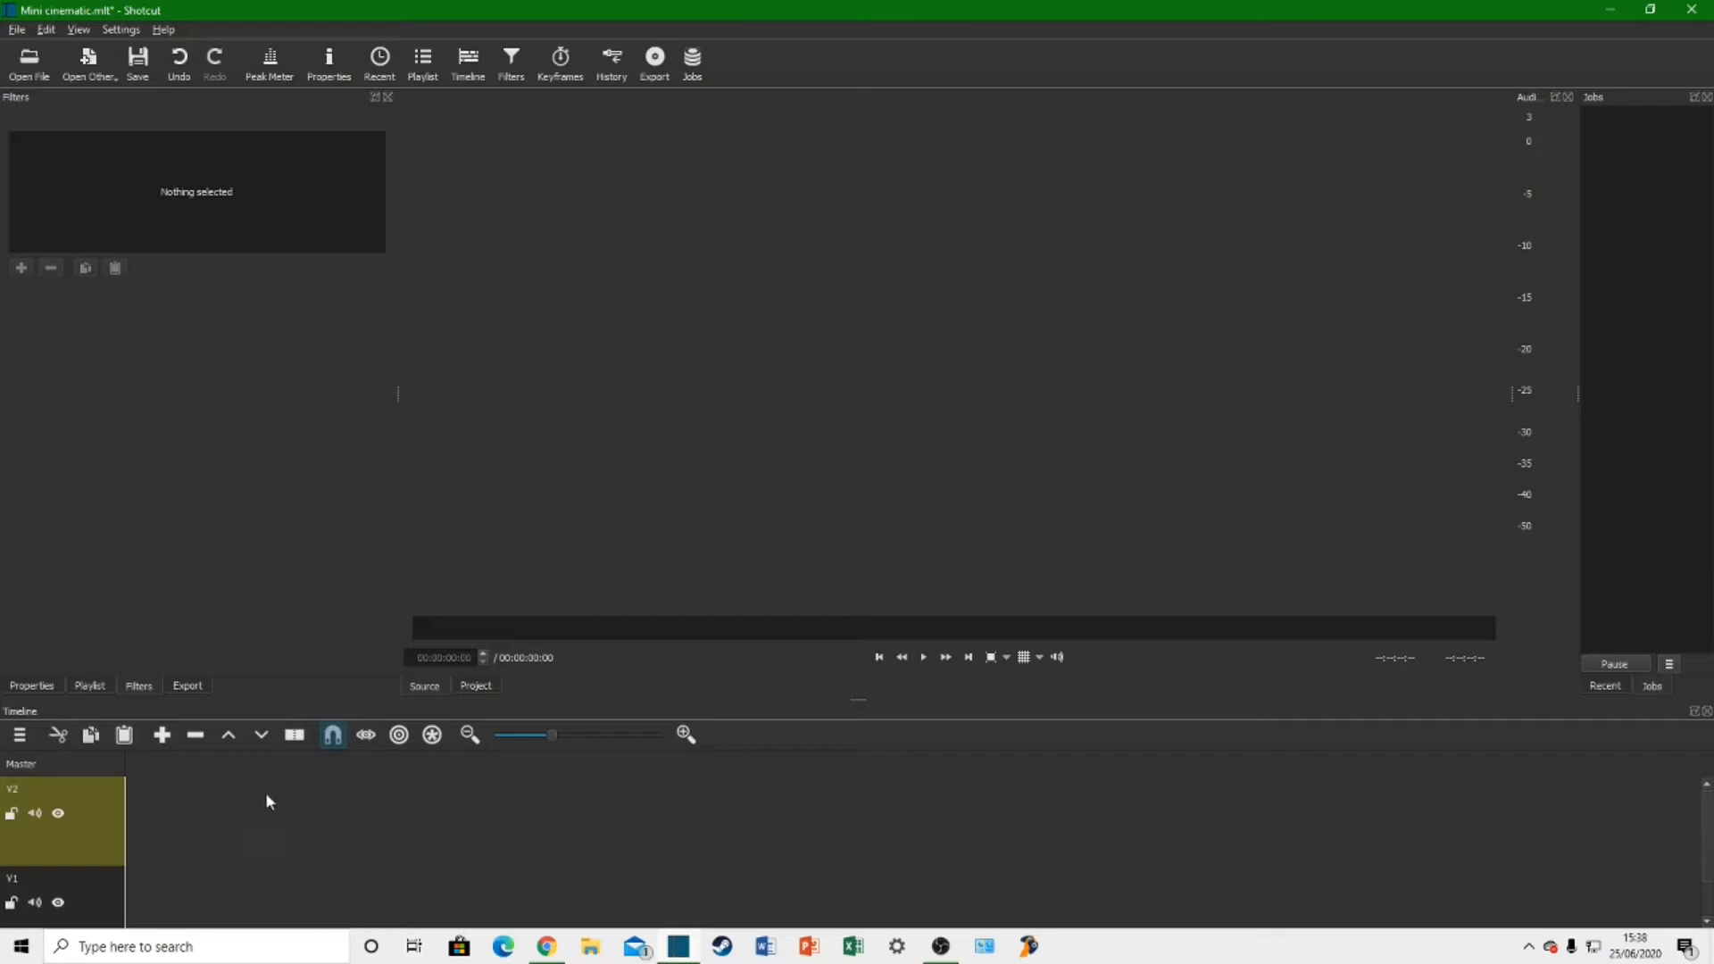
{"action": "left_click", "coordinate": [20, 735]}
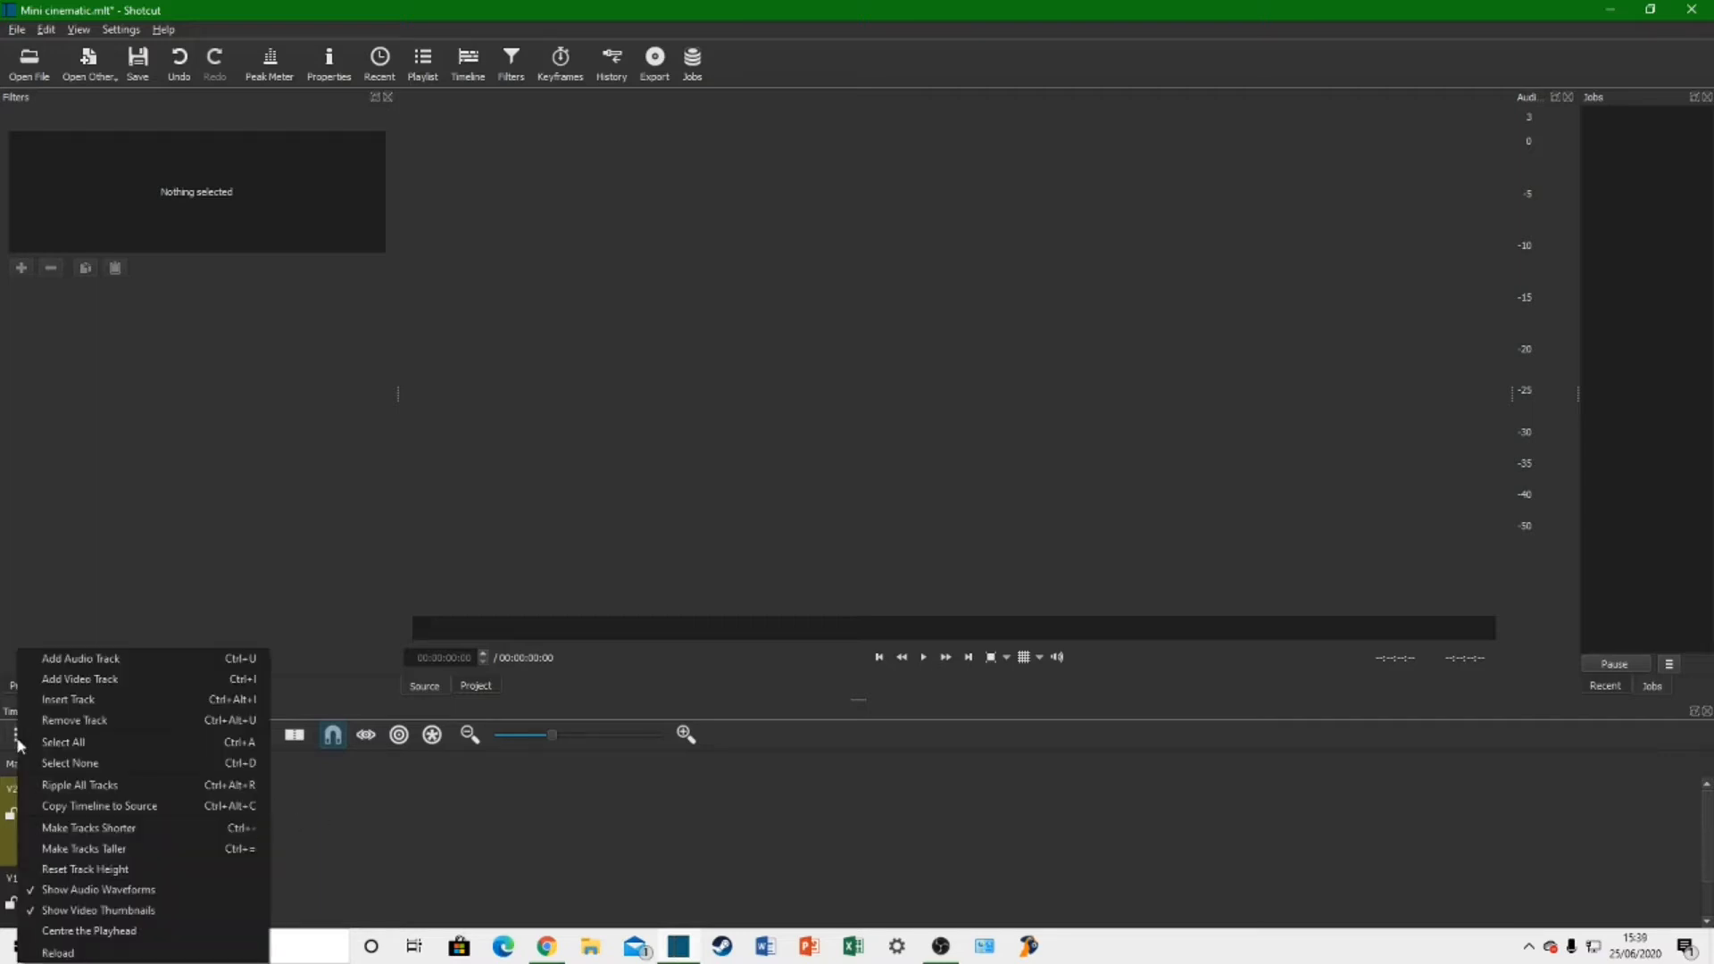
{"action": "left_click", "coordinate": [86, 662]}
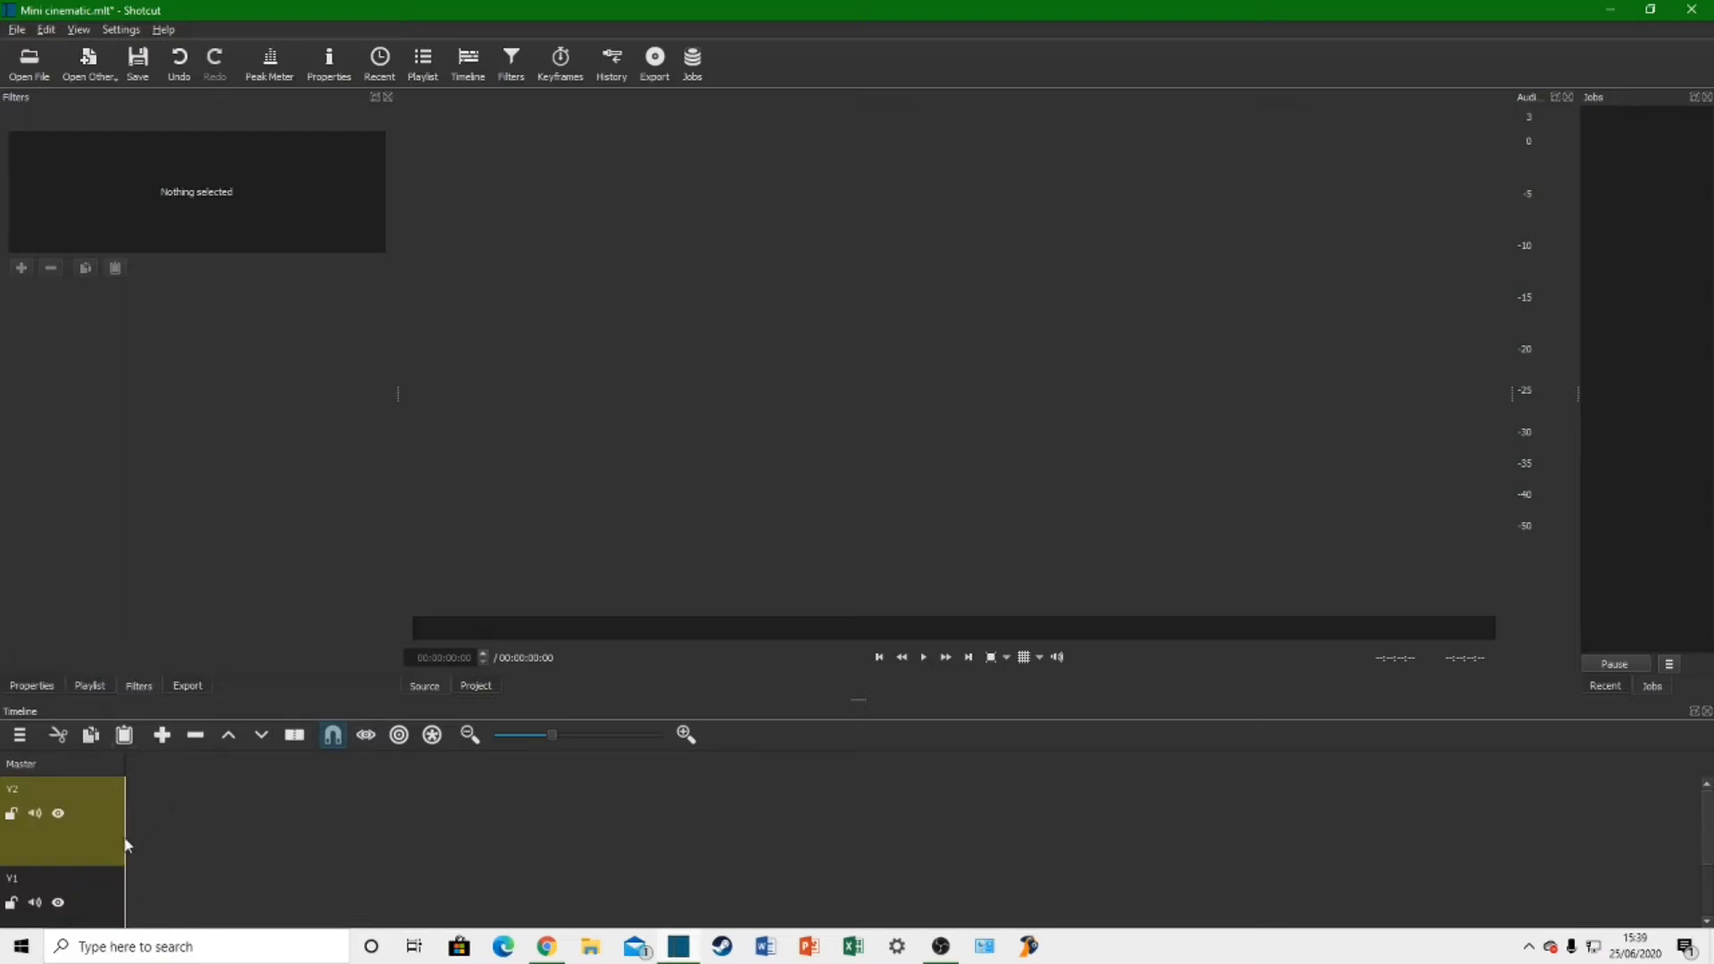
{"action": "left_click", "coordinate": [1706, 922]}
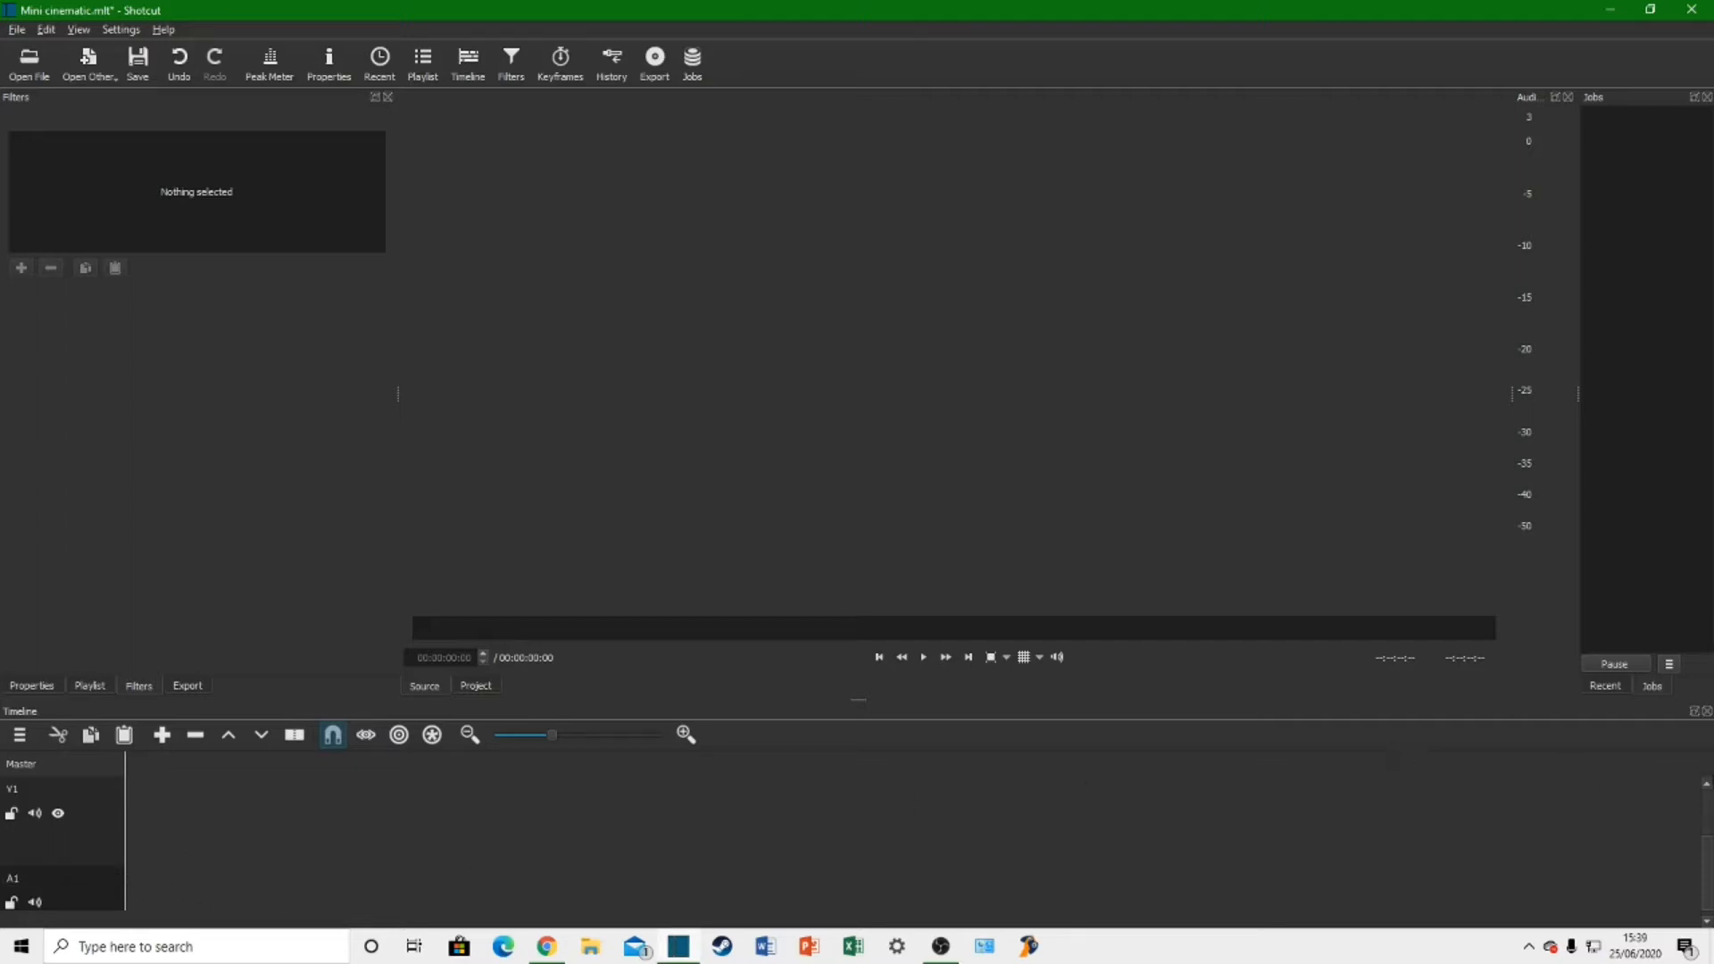
{"action": "left_click", "coordinate": [1706, 785]}
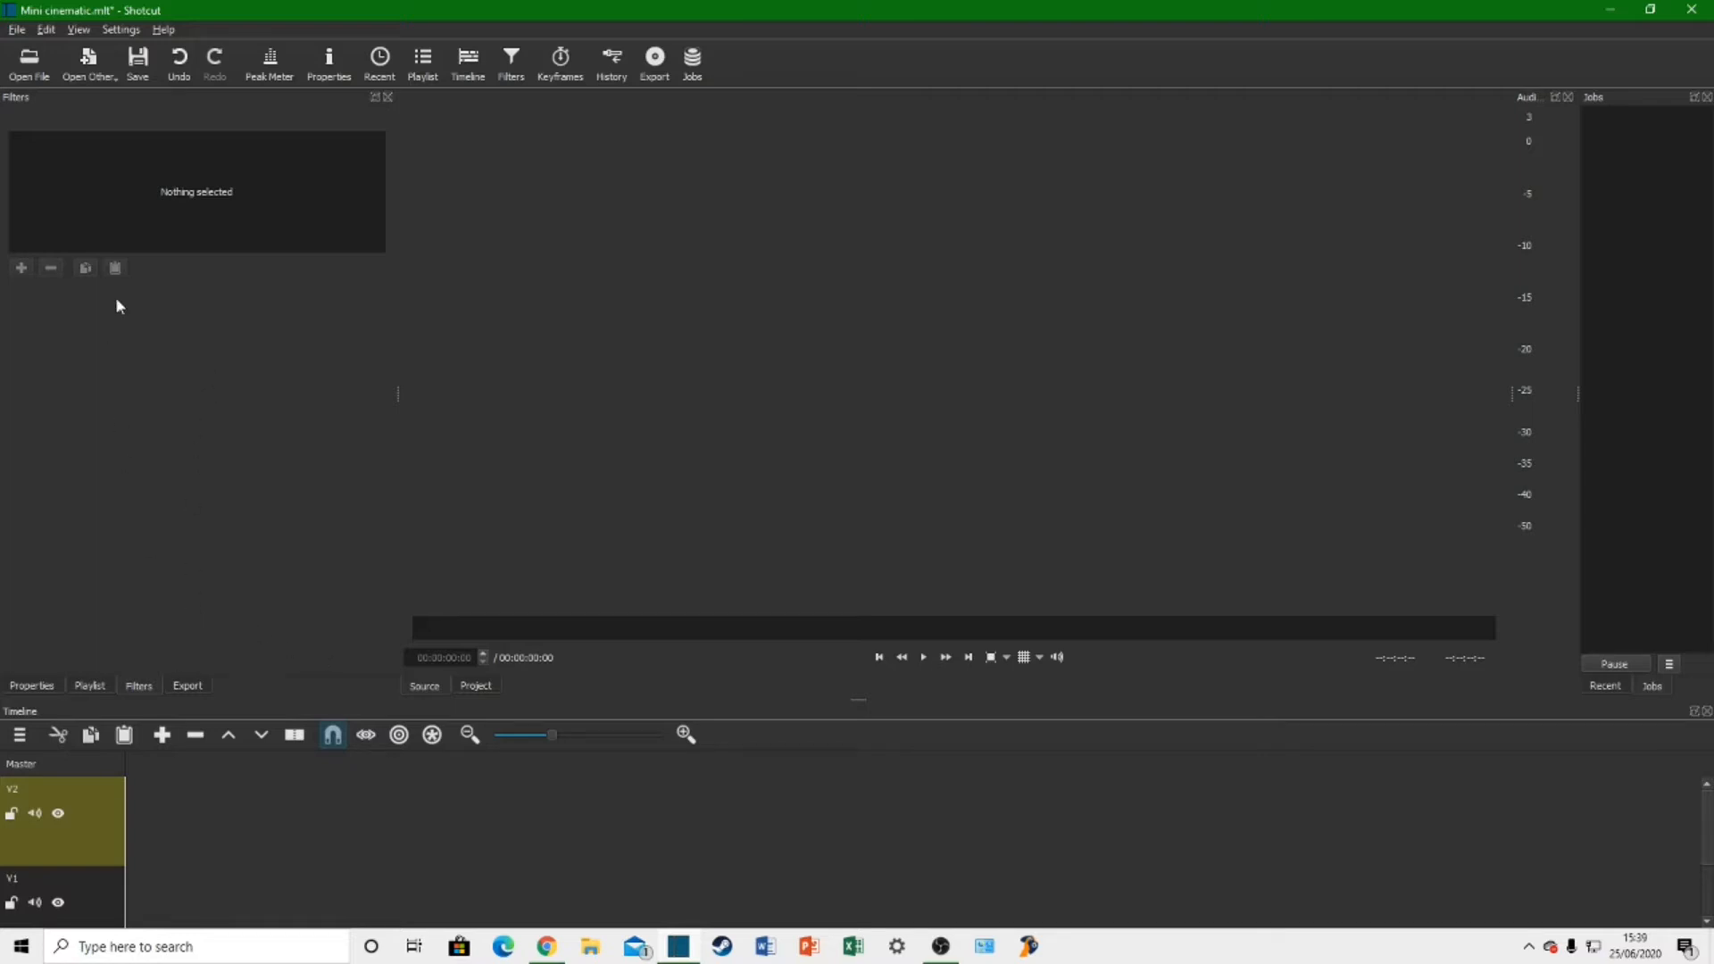
Step: Open the clip IMG_2888 from the car cinematic folder and pause its playback
{"action": "left_click", "coordinate": [31, 64]}
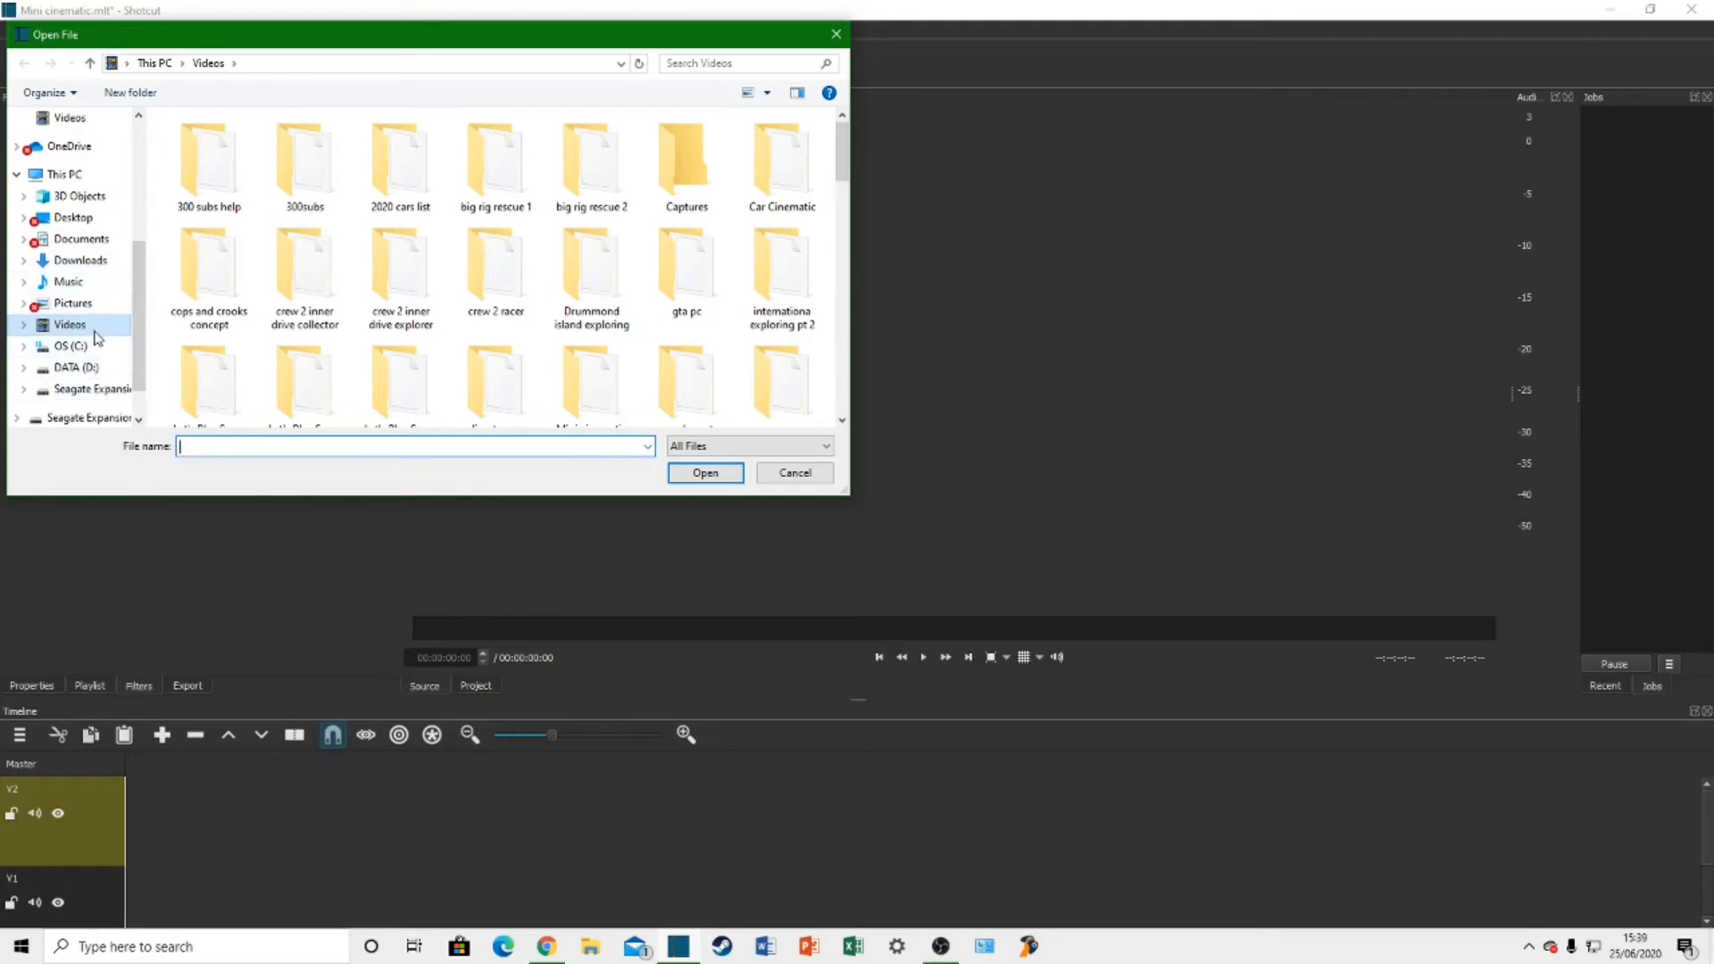
{"action": "scroll", "coordinate": [98, 348], "scroll_direction": "up", "scroll_amount": 2}
{"action": "scroll", "coordinate": [98, 348], "scroll_direction": "up", "scroll_amount": 1}
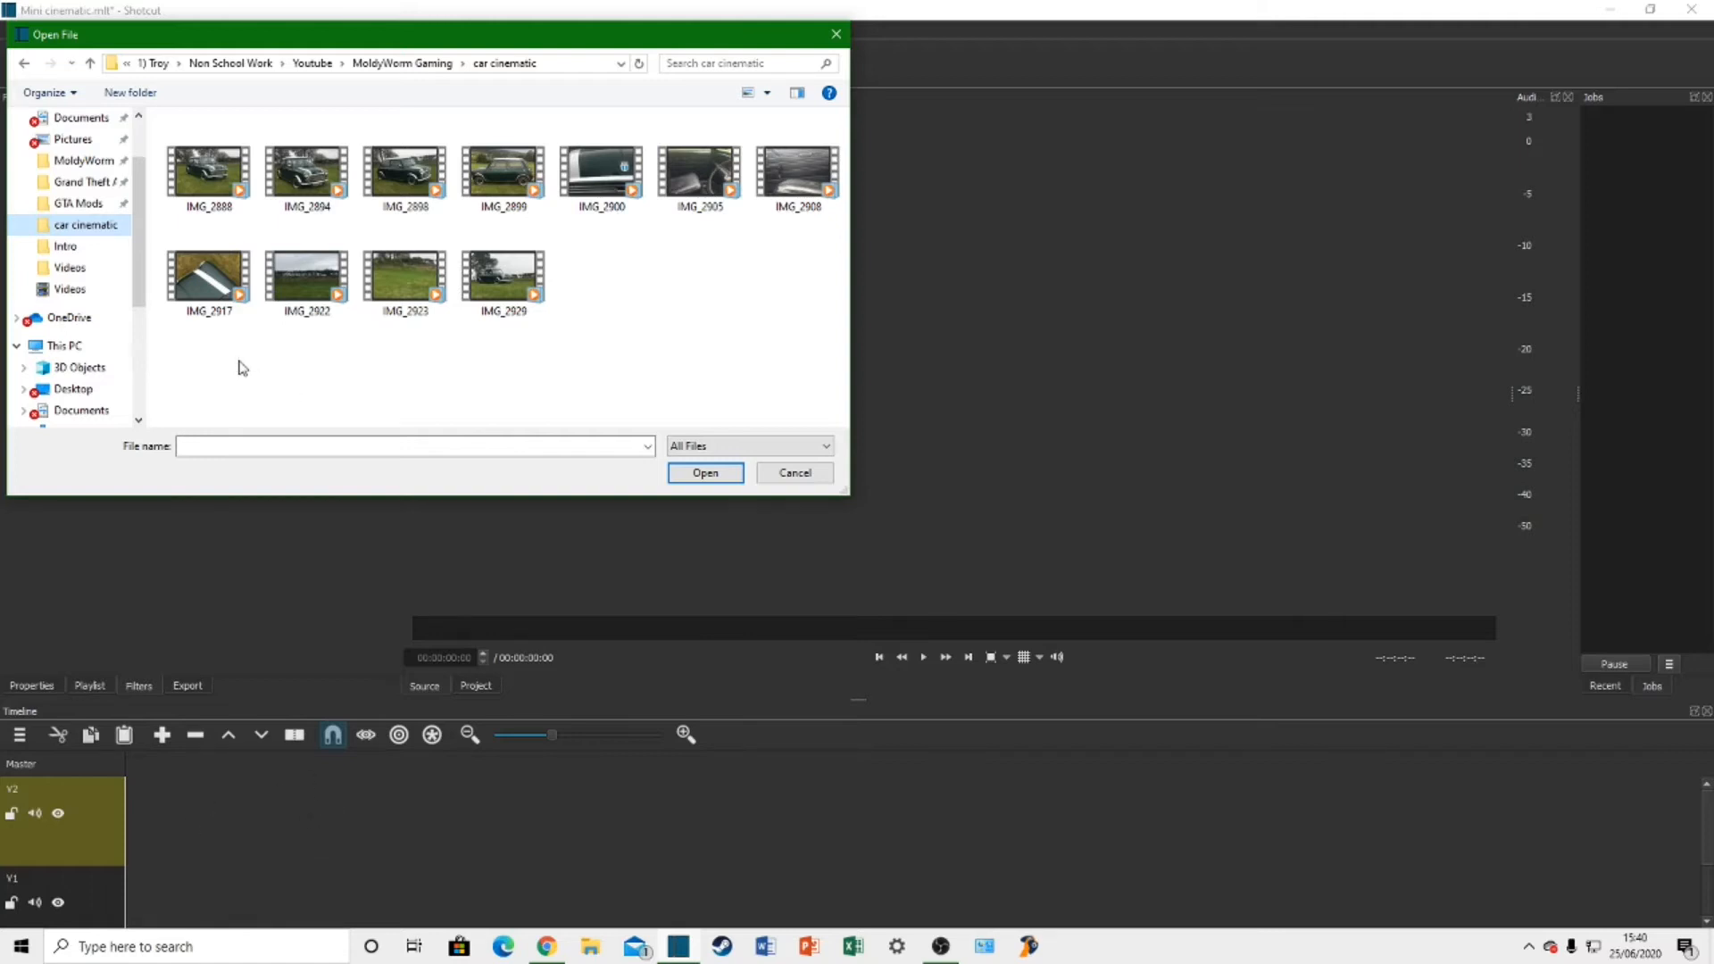
{"action": "double_click", "coordinate": [229, 172]}
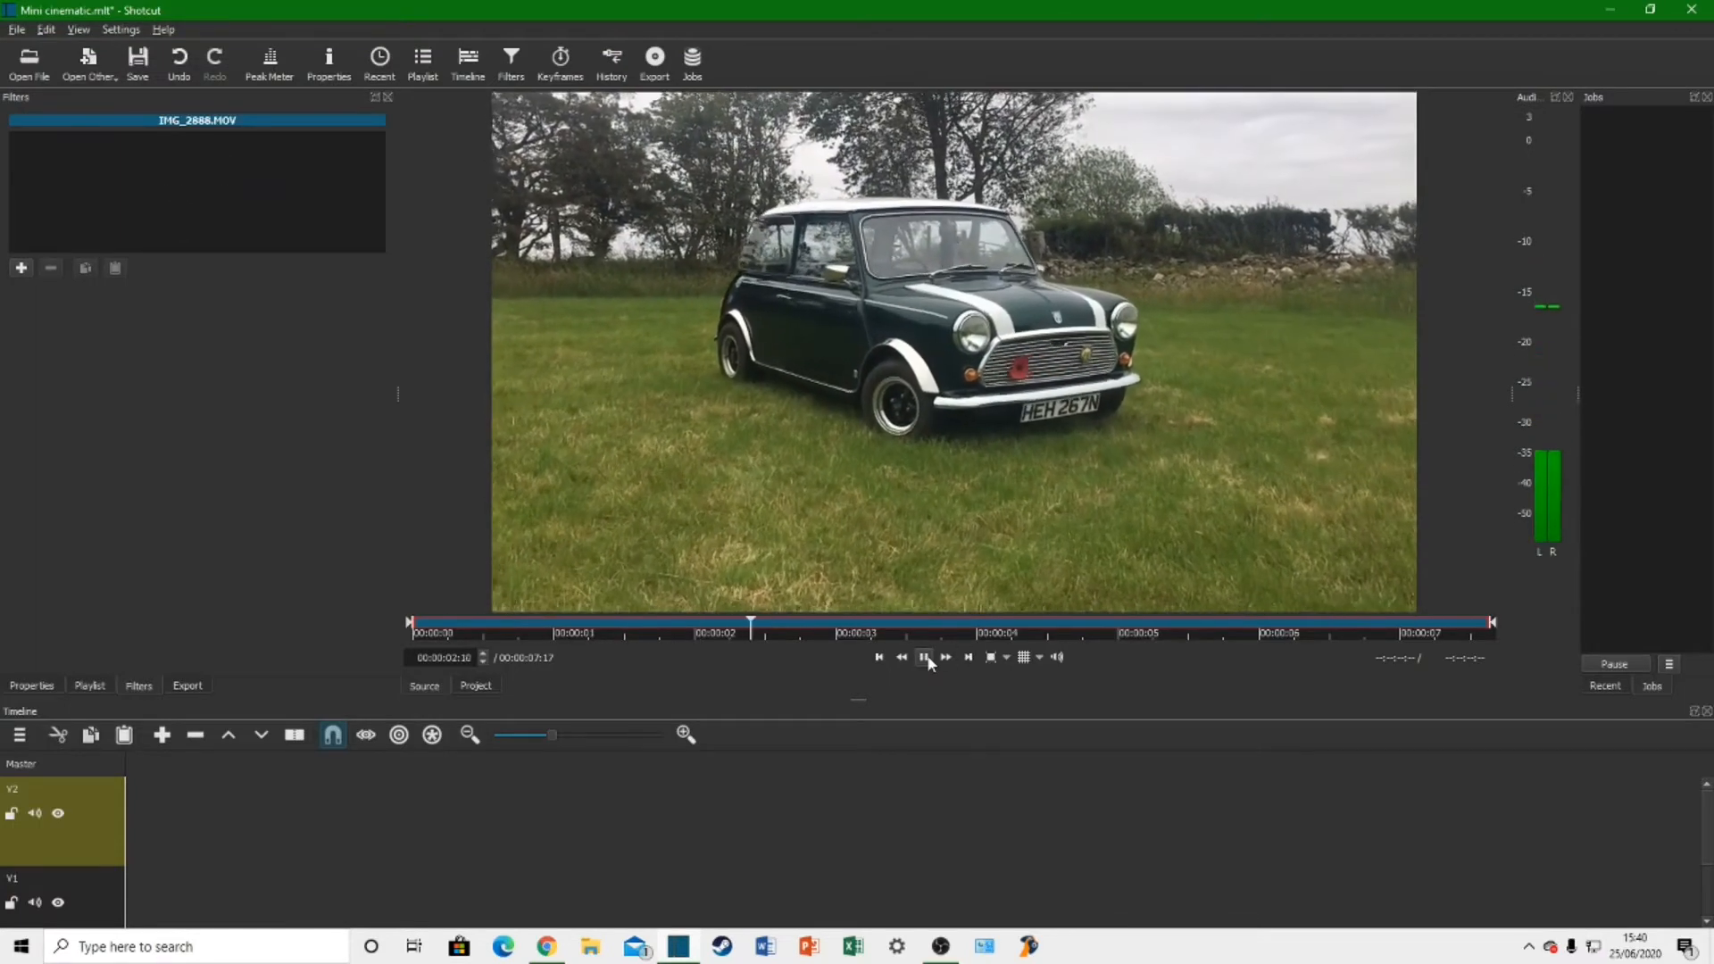
{"action": "left_click", "coordinate": [925, 658]}
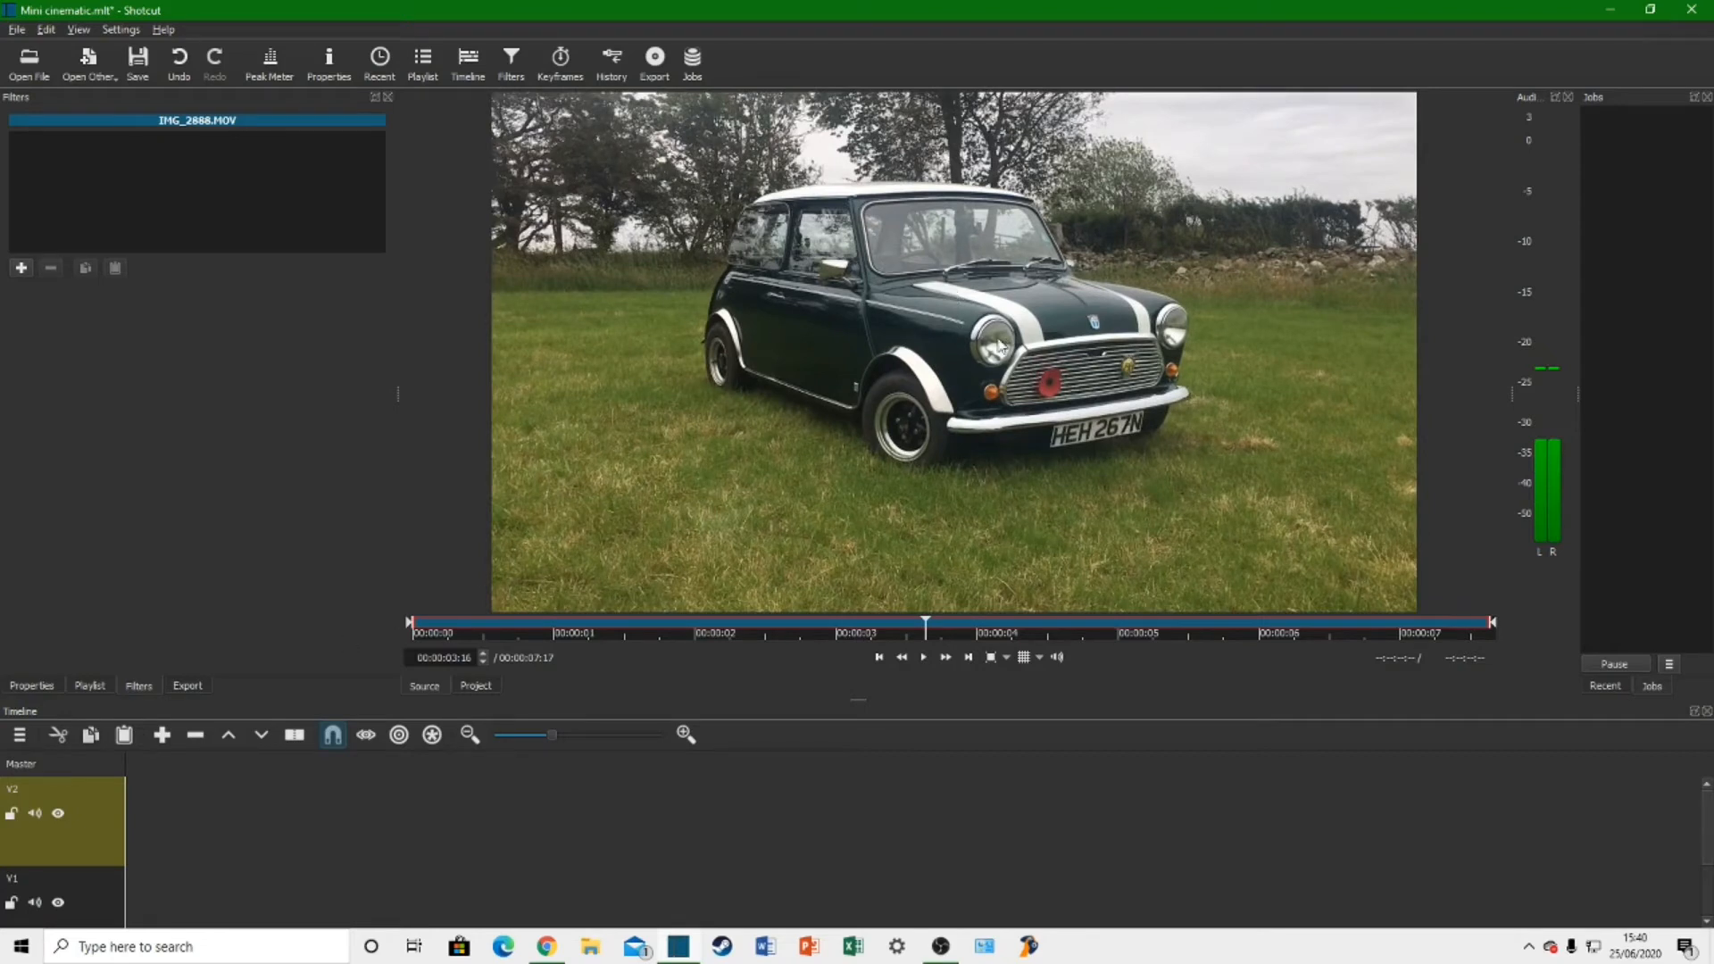
Step: Place the opened clip on track V2, aligned with the very start of the timeline
{"action": "left_click_drag", "start_coordinate": [985, 350], "coordinate": [136, 791]}
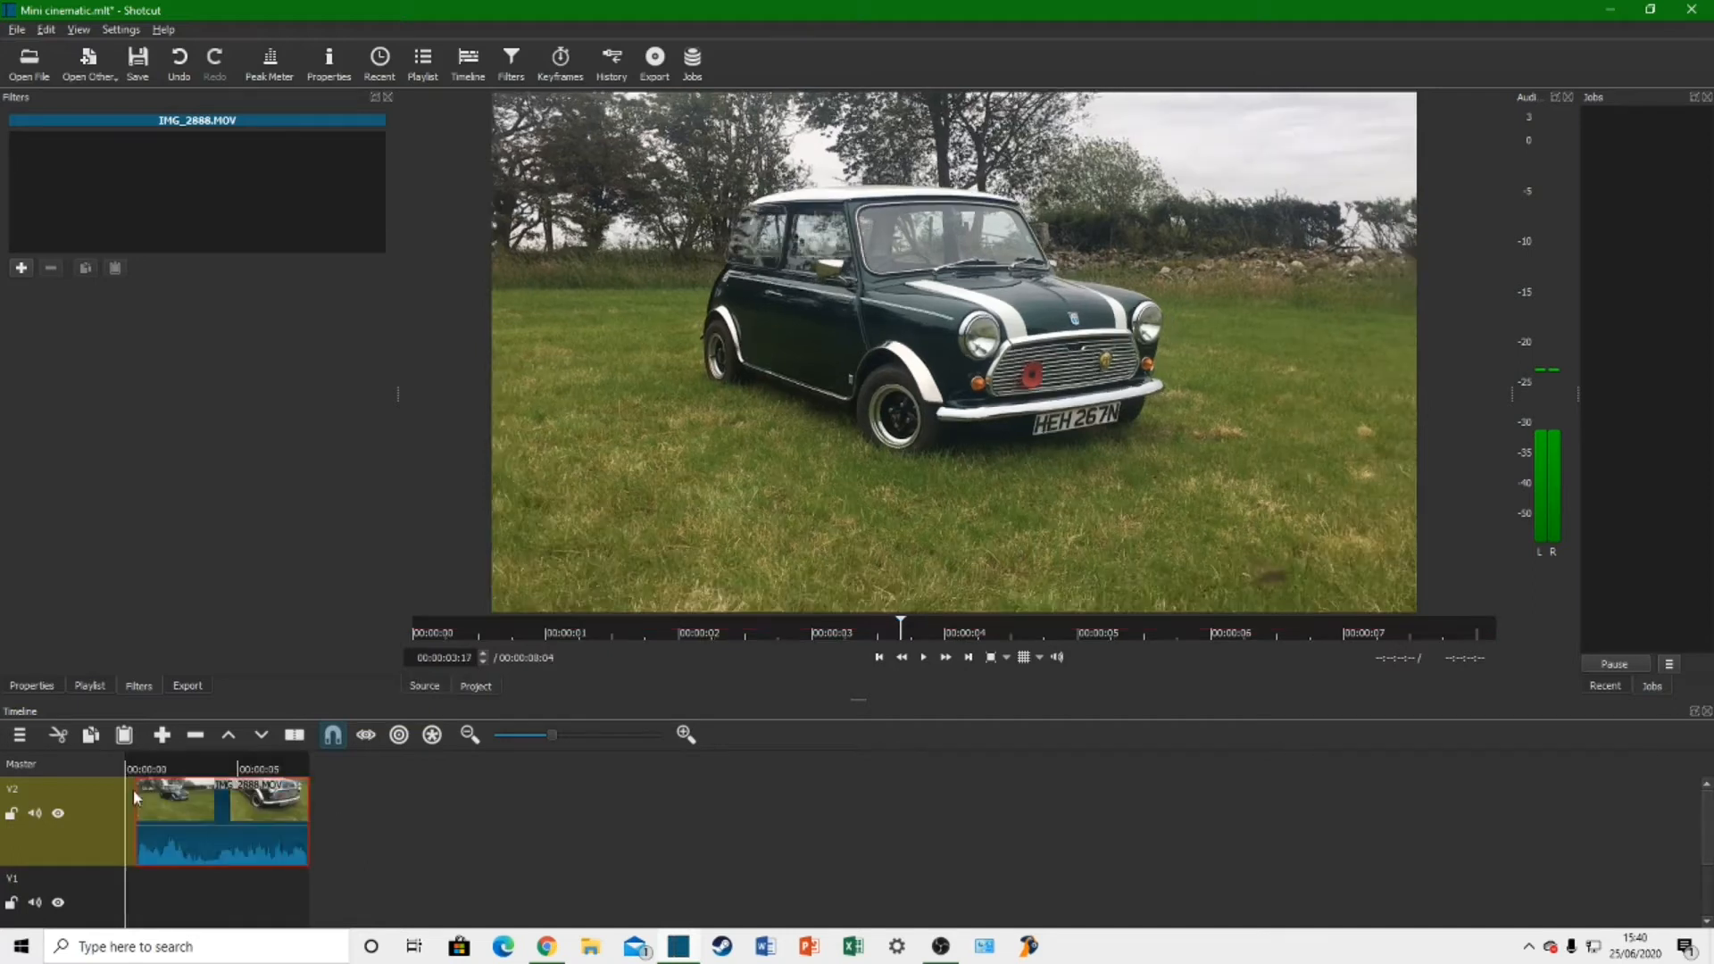
{"action": "left_click_drag", "start_coordinate": [236, 820], "coordinate": [225, 819]}
{"action": "left_click", "coordinate": [337, 839]}
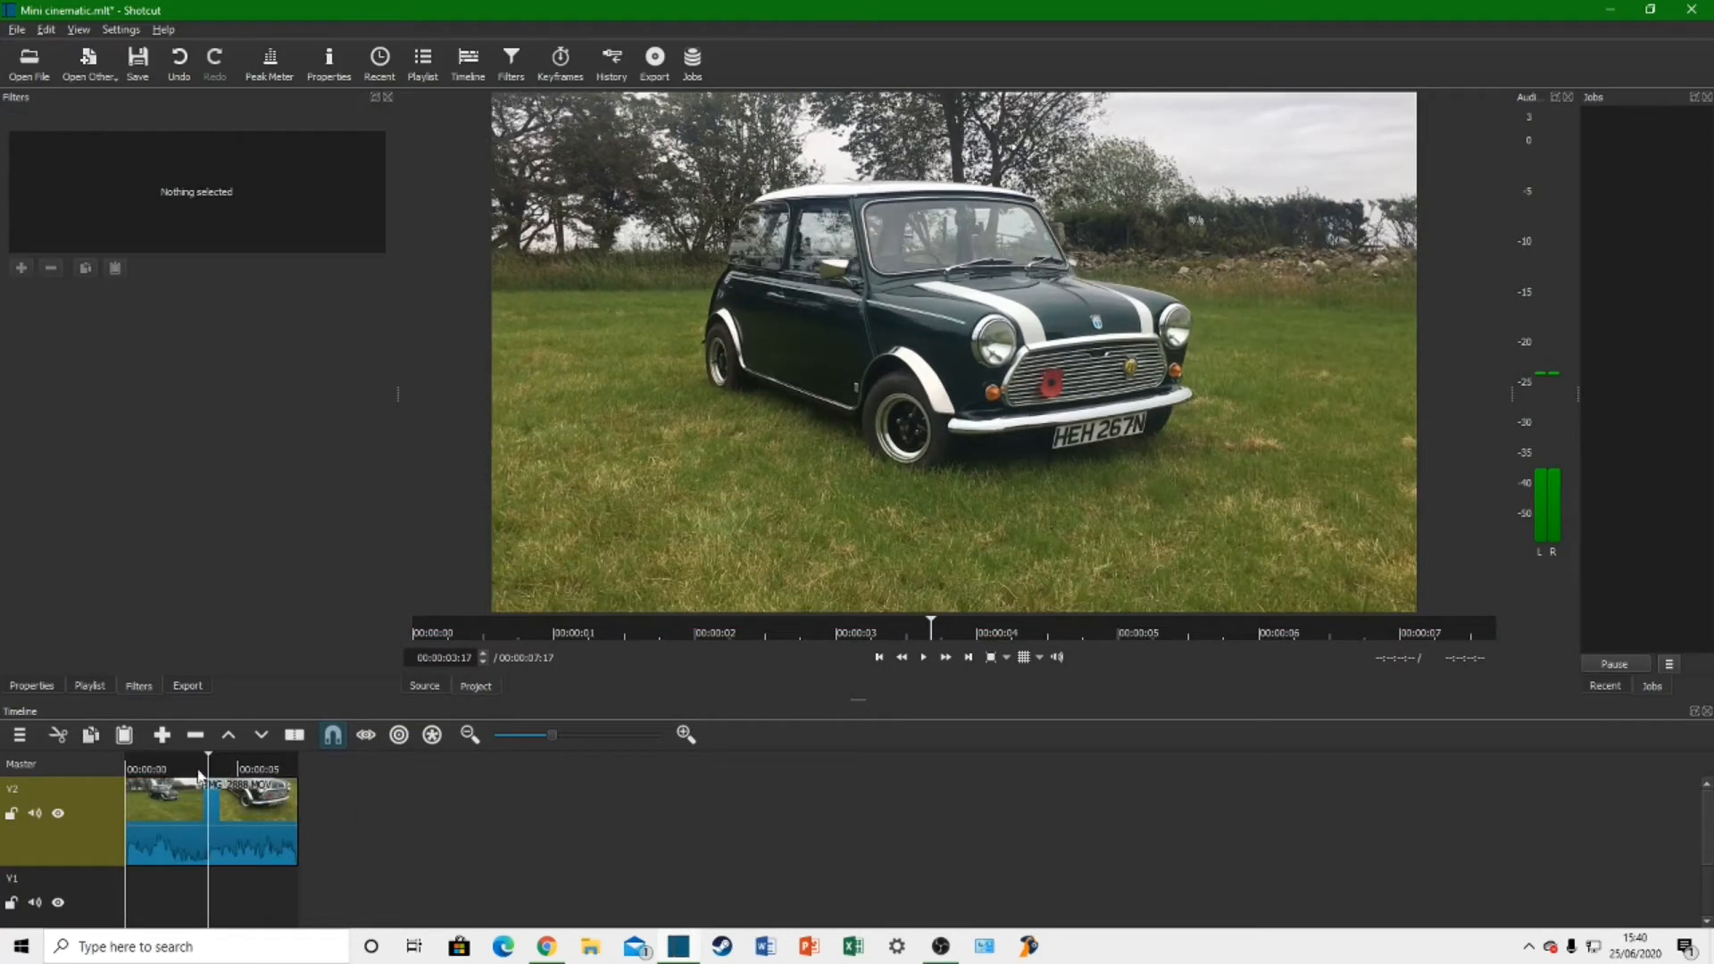
{"action": "left_click", "coordinate": [145, 771]}
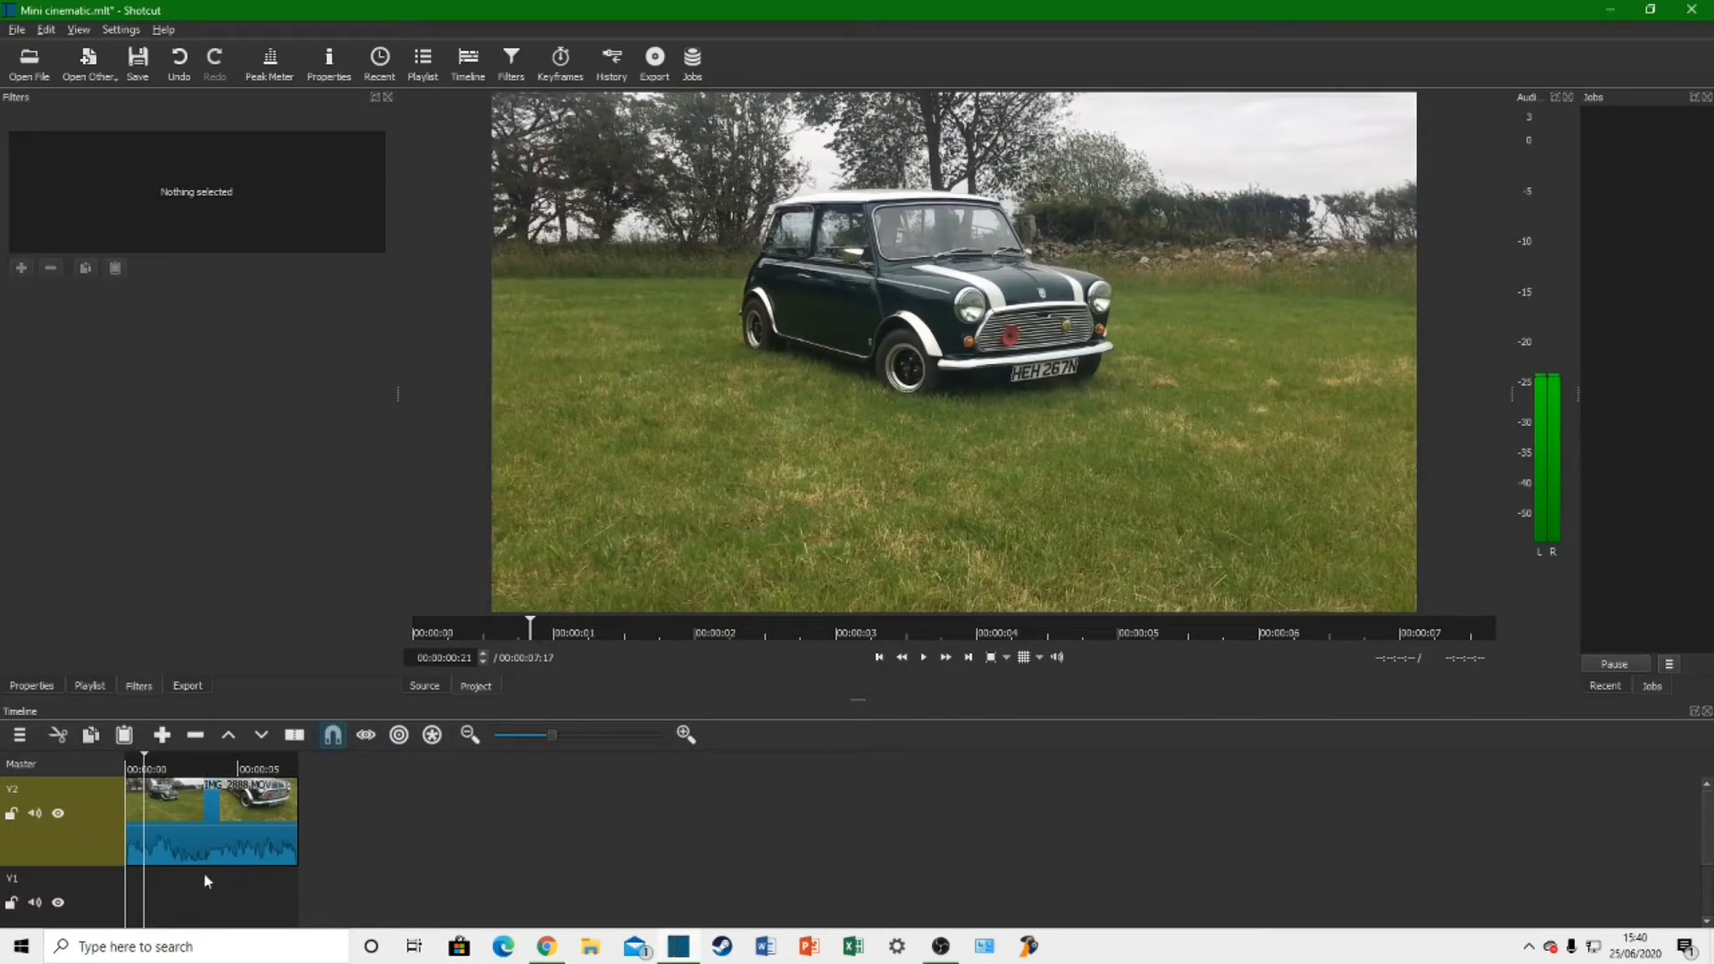
Step: Apply the Mute audio filter to the IMG_2888 clip on track V2
{"action": "left_click", "coordinate": [248, 852]}
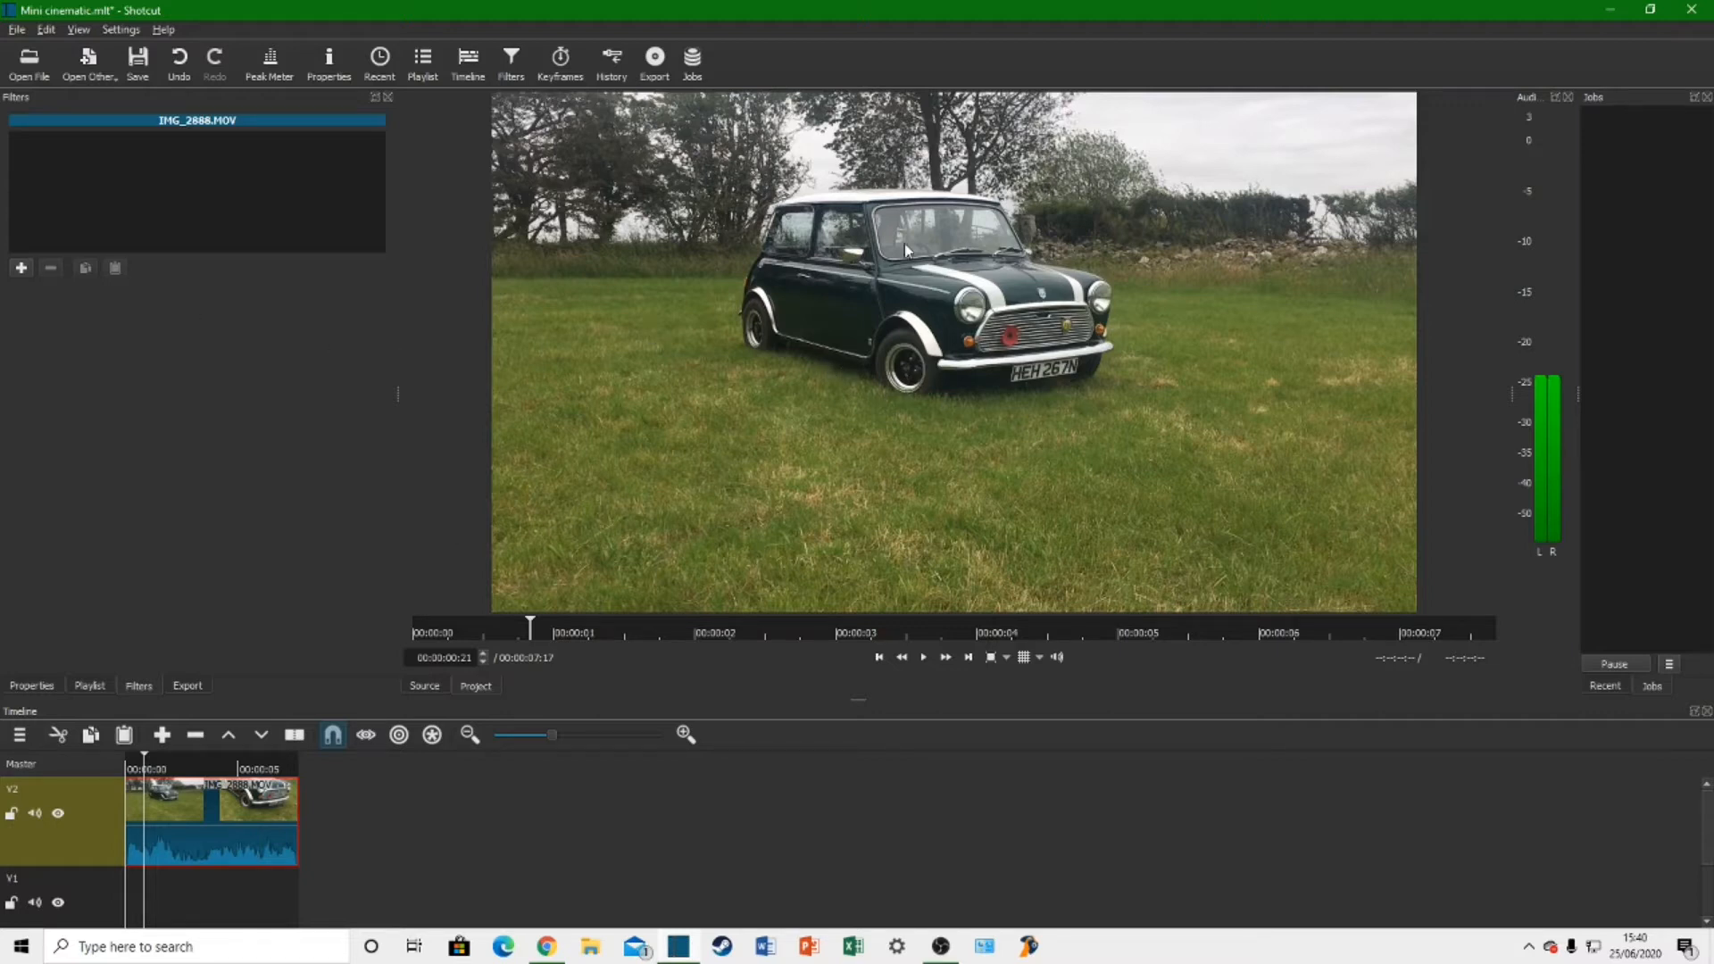
{"action": "left_click", "coordinate": [21, 268]}
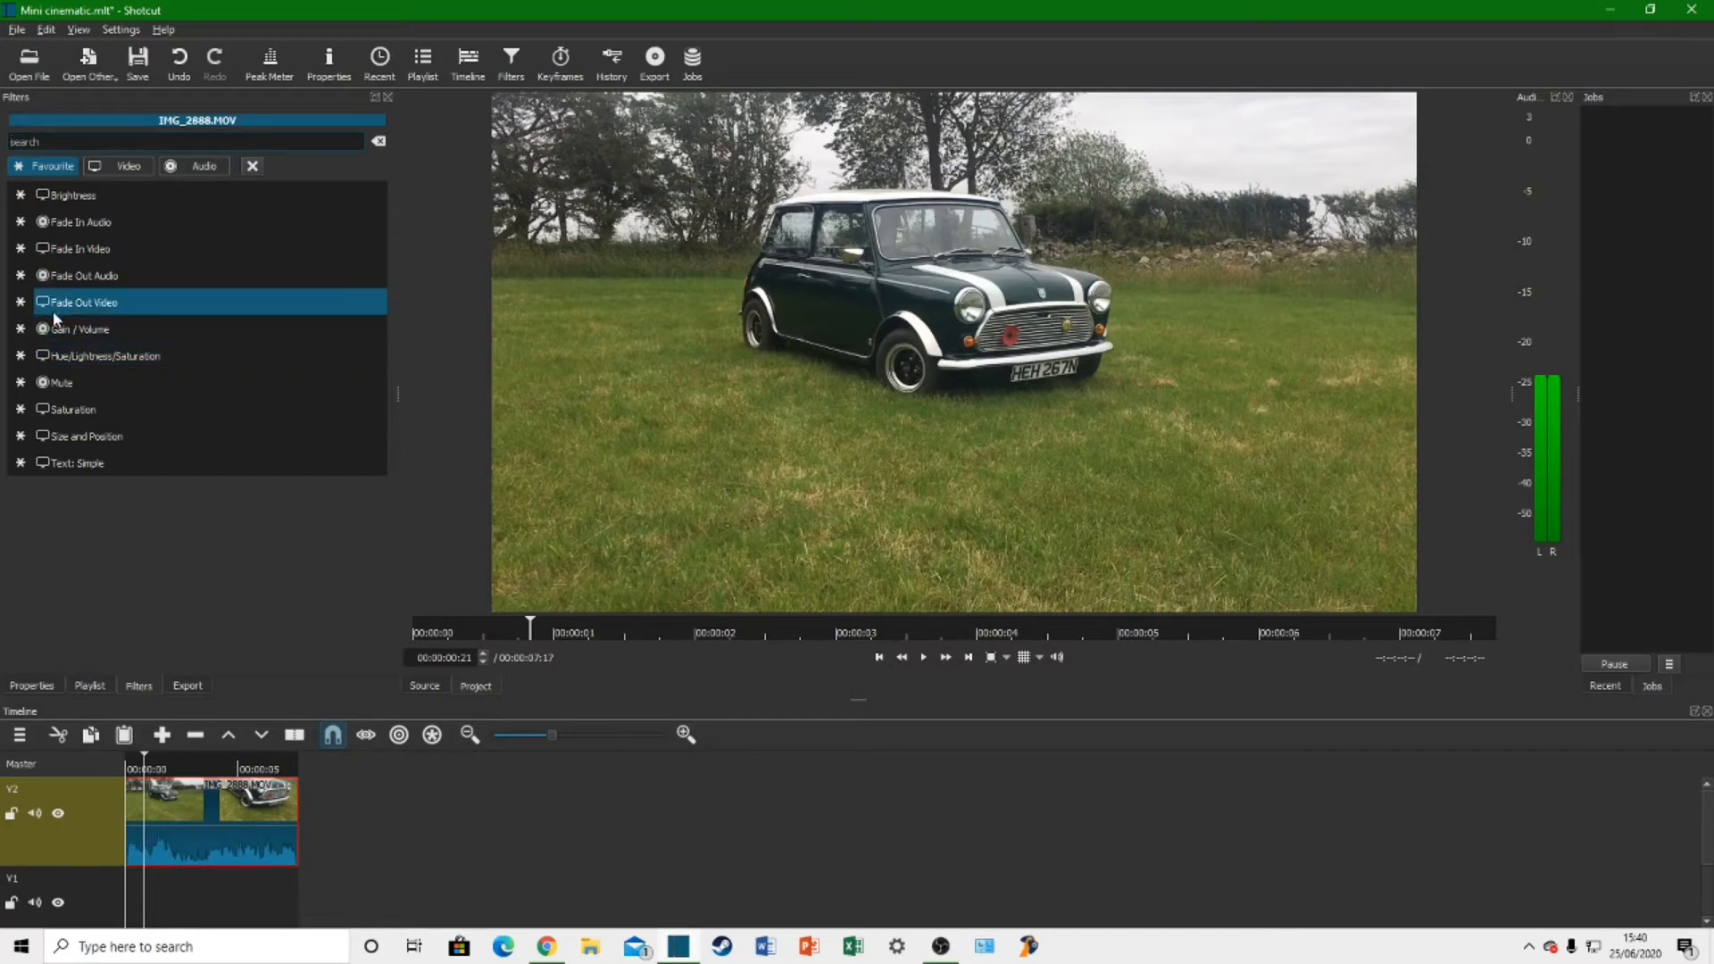
{"action": "left_click", "coordinate": [63, 382]}
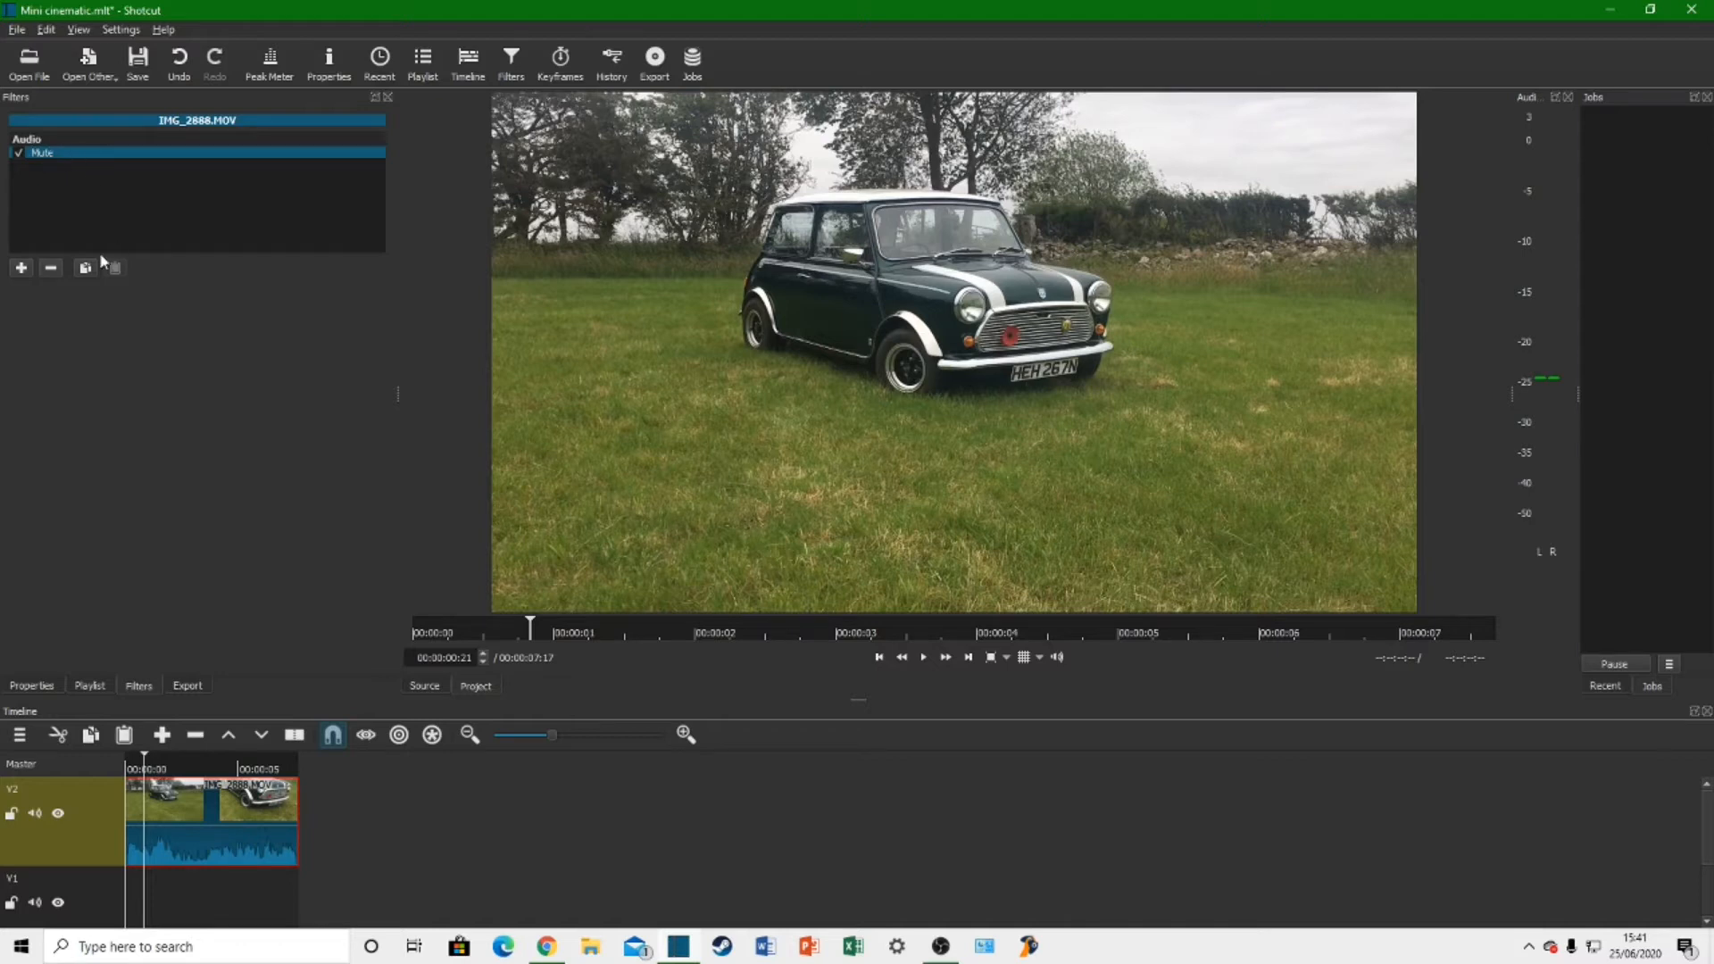
Step: Turn the clip's Mute filter off and on again, and mute and unmute the whole V2 track
{"action": "left_click", "coordinate": [19, 153]}
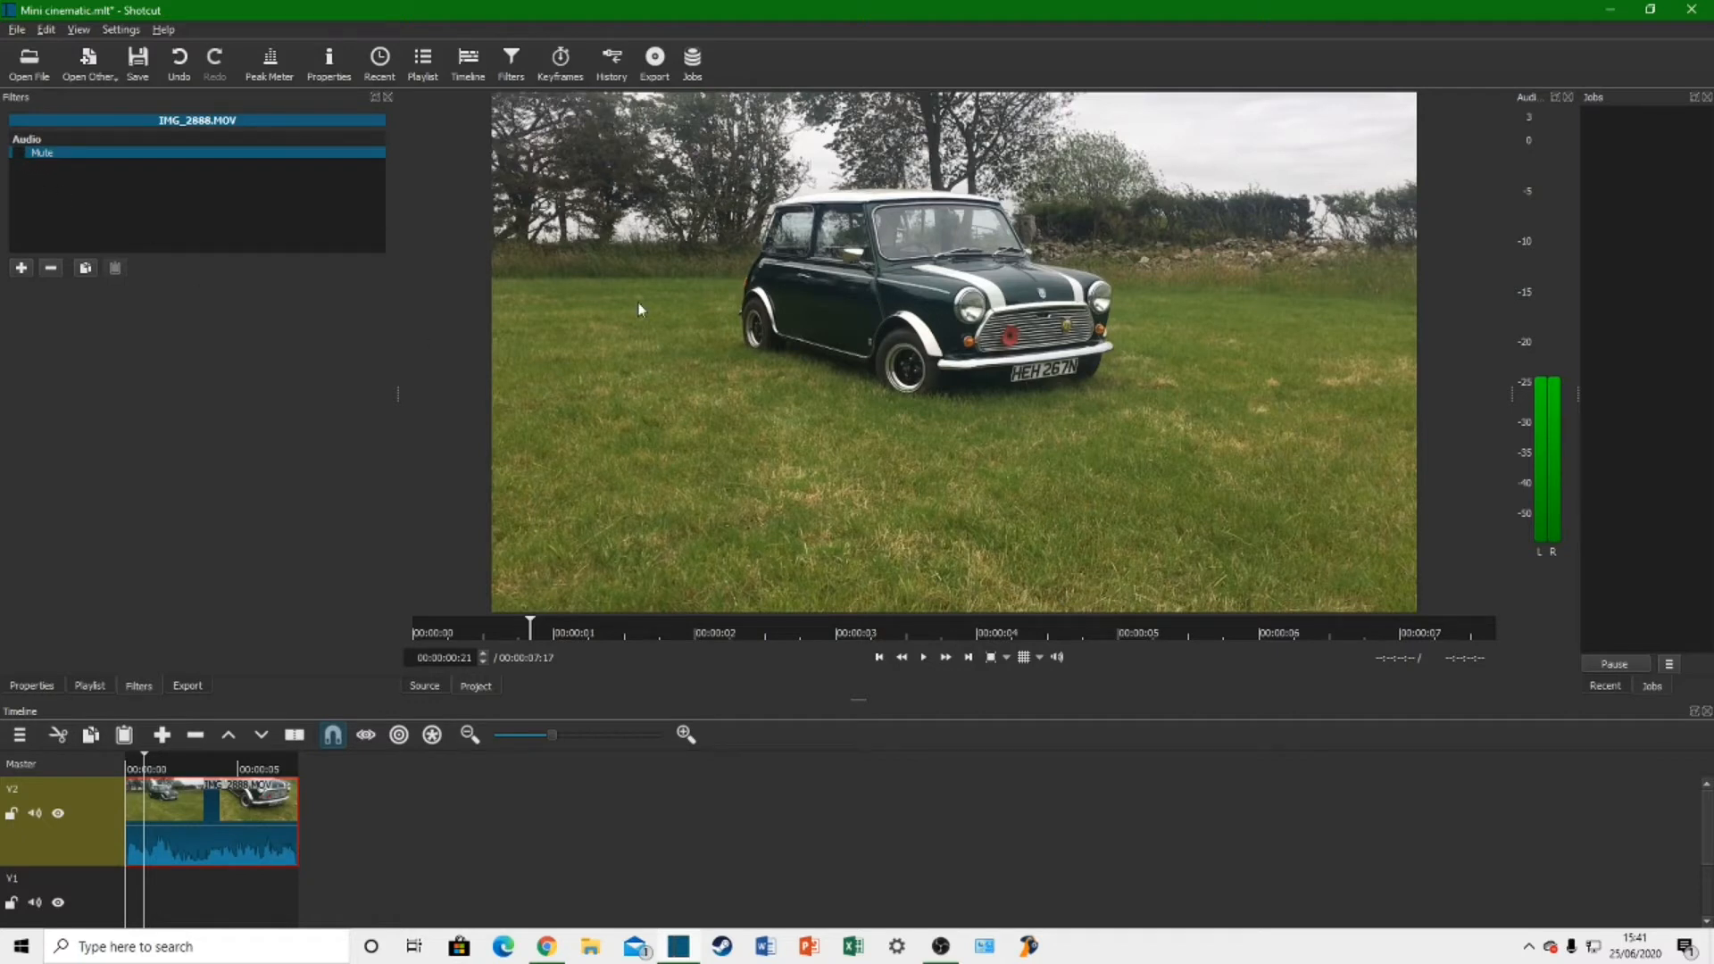
{"action": "left_click", "coordinate": [19, 153]}
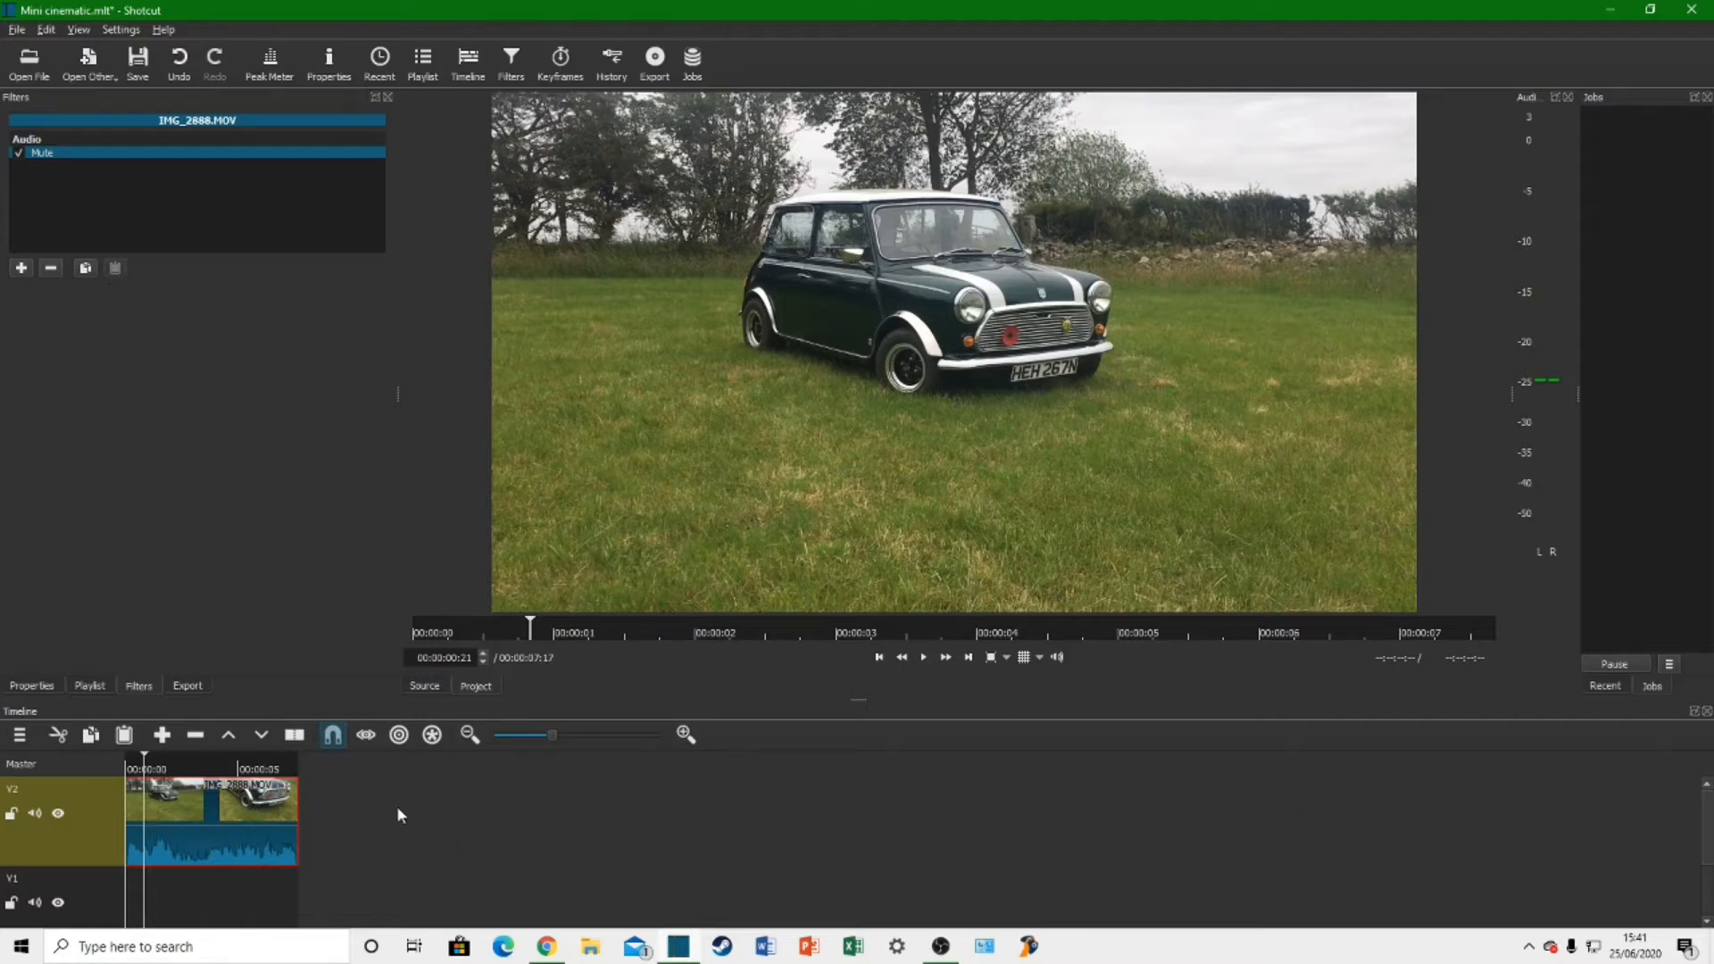
{"action": "left_click", "coordinate": [36, 814]}
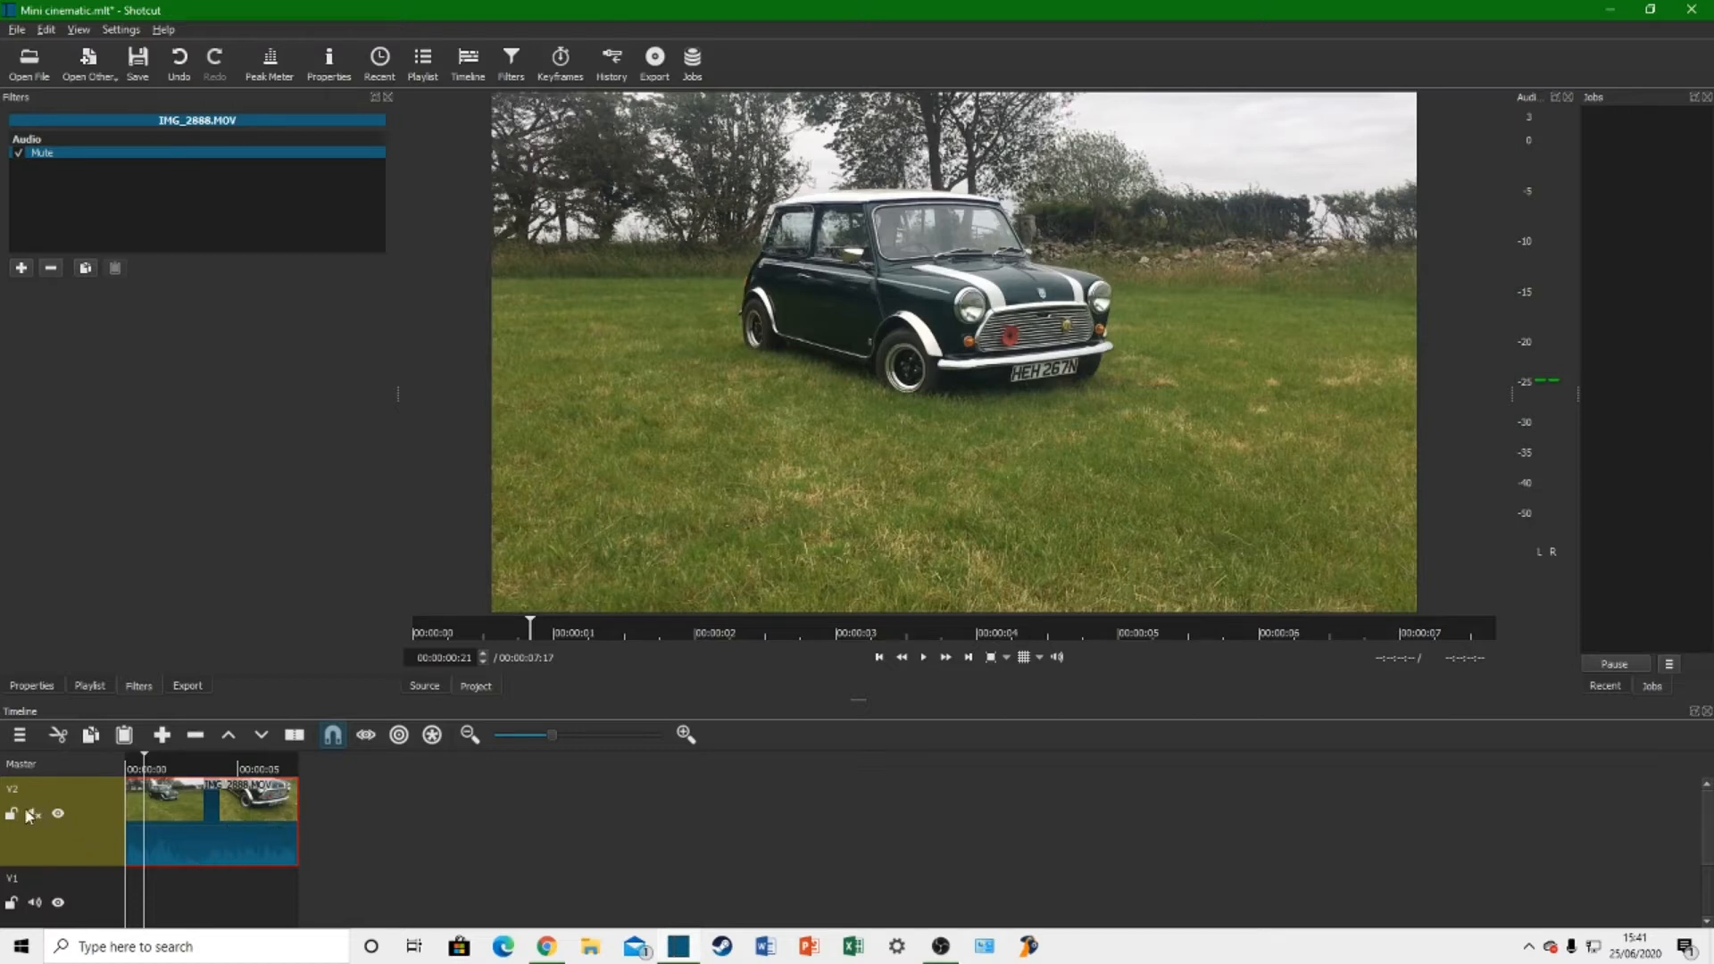
{"action": "left_click", "coordinate": [35, 814]}
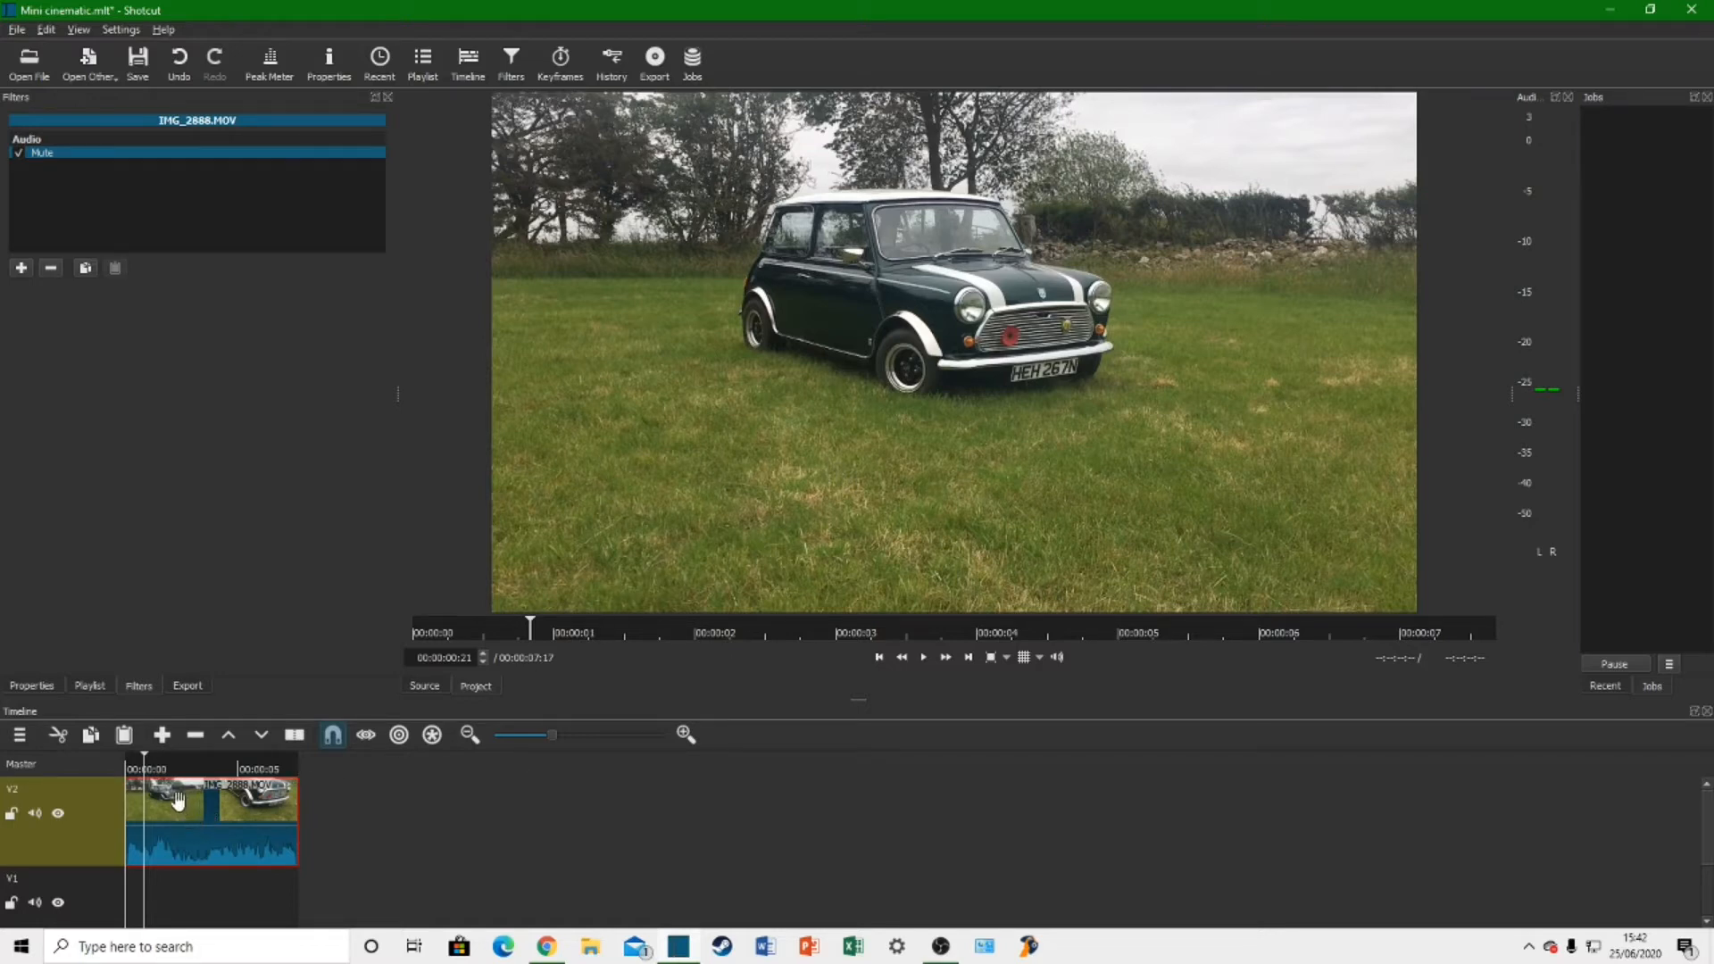
Step: Play the muted clip from its beginning, and replay it from 00:00:04:12 to look for a cut point
{"action": "left_click", "coordinate": [880, 658]}
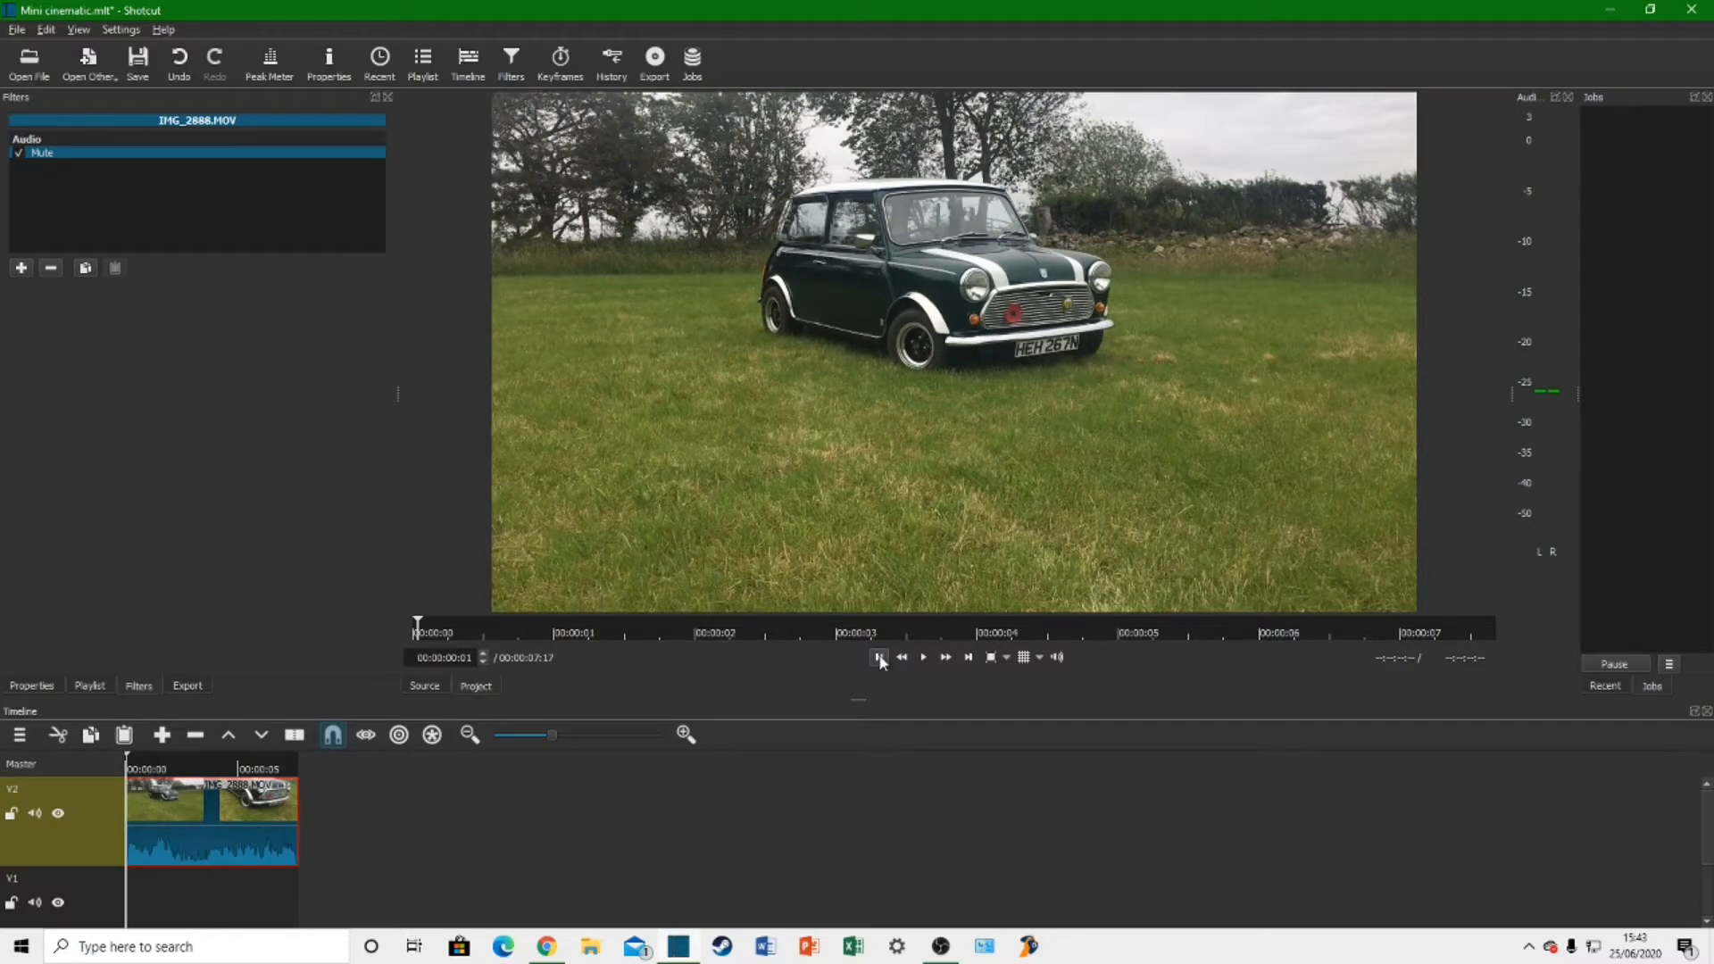
{"action": "left_click", "coordinate": [930, 658]}
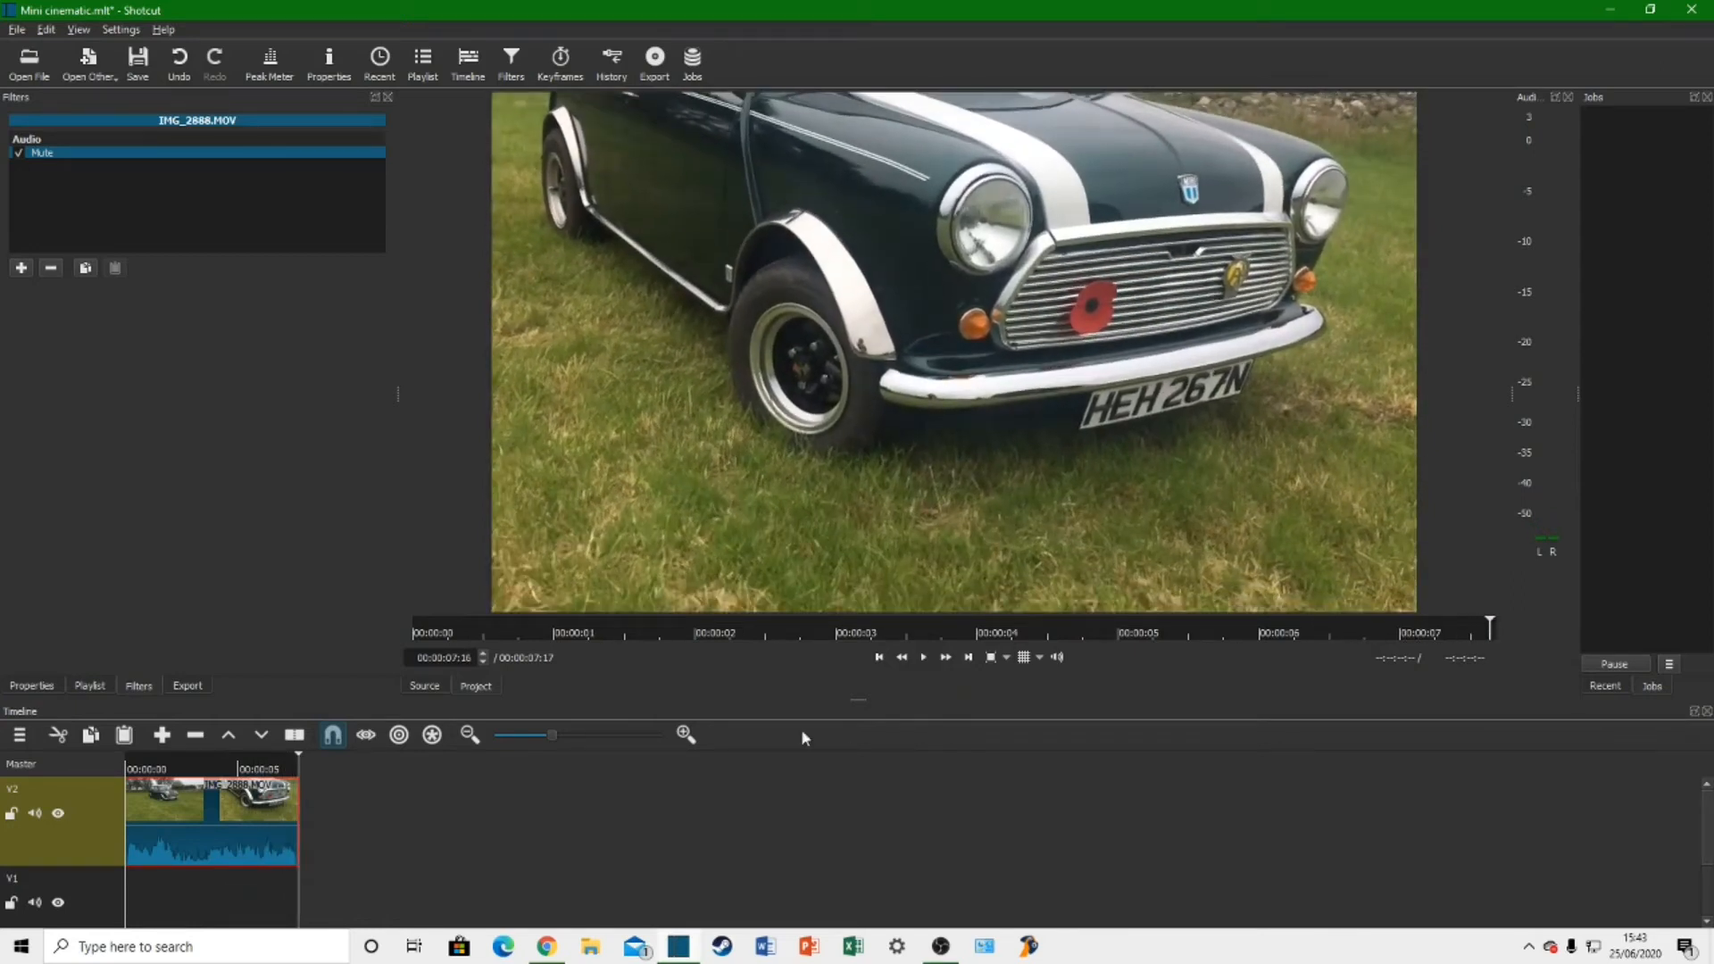
{"action": "left_click", "coordinate": [221, 768]}
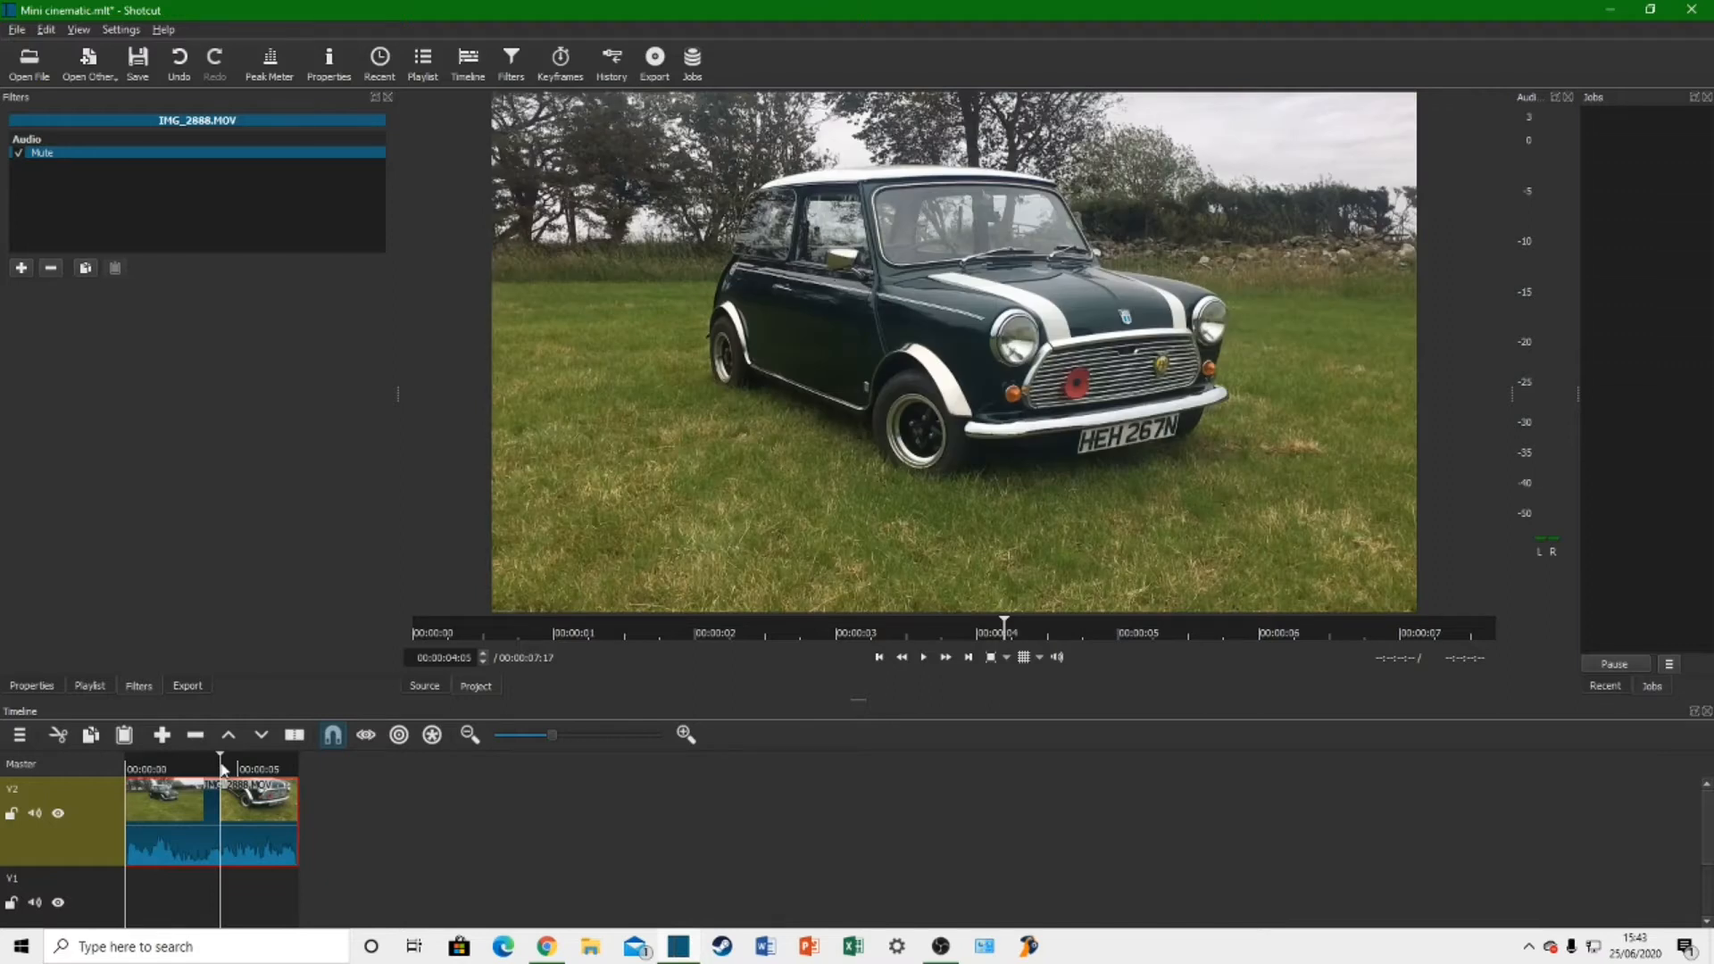
{"action": "mouse_move", "coordinate": [223, 764]}
{"action": "left_mouse_down"}
{"action": "mouse_move", "coordinate": [264, 763]}
{"action": "mouse_move", "coordinate": [205, 769]}
{"action": "mouse_move", "coordinate": [226, 768]}
{"action": "left_mouse_up"}
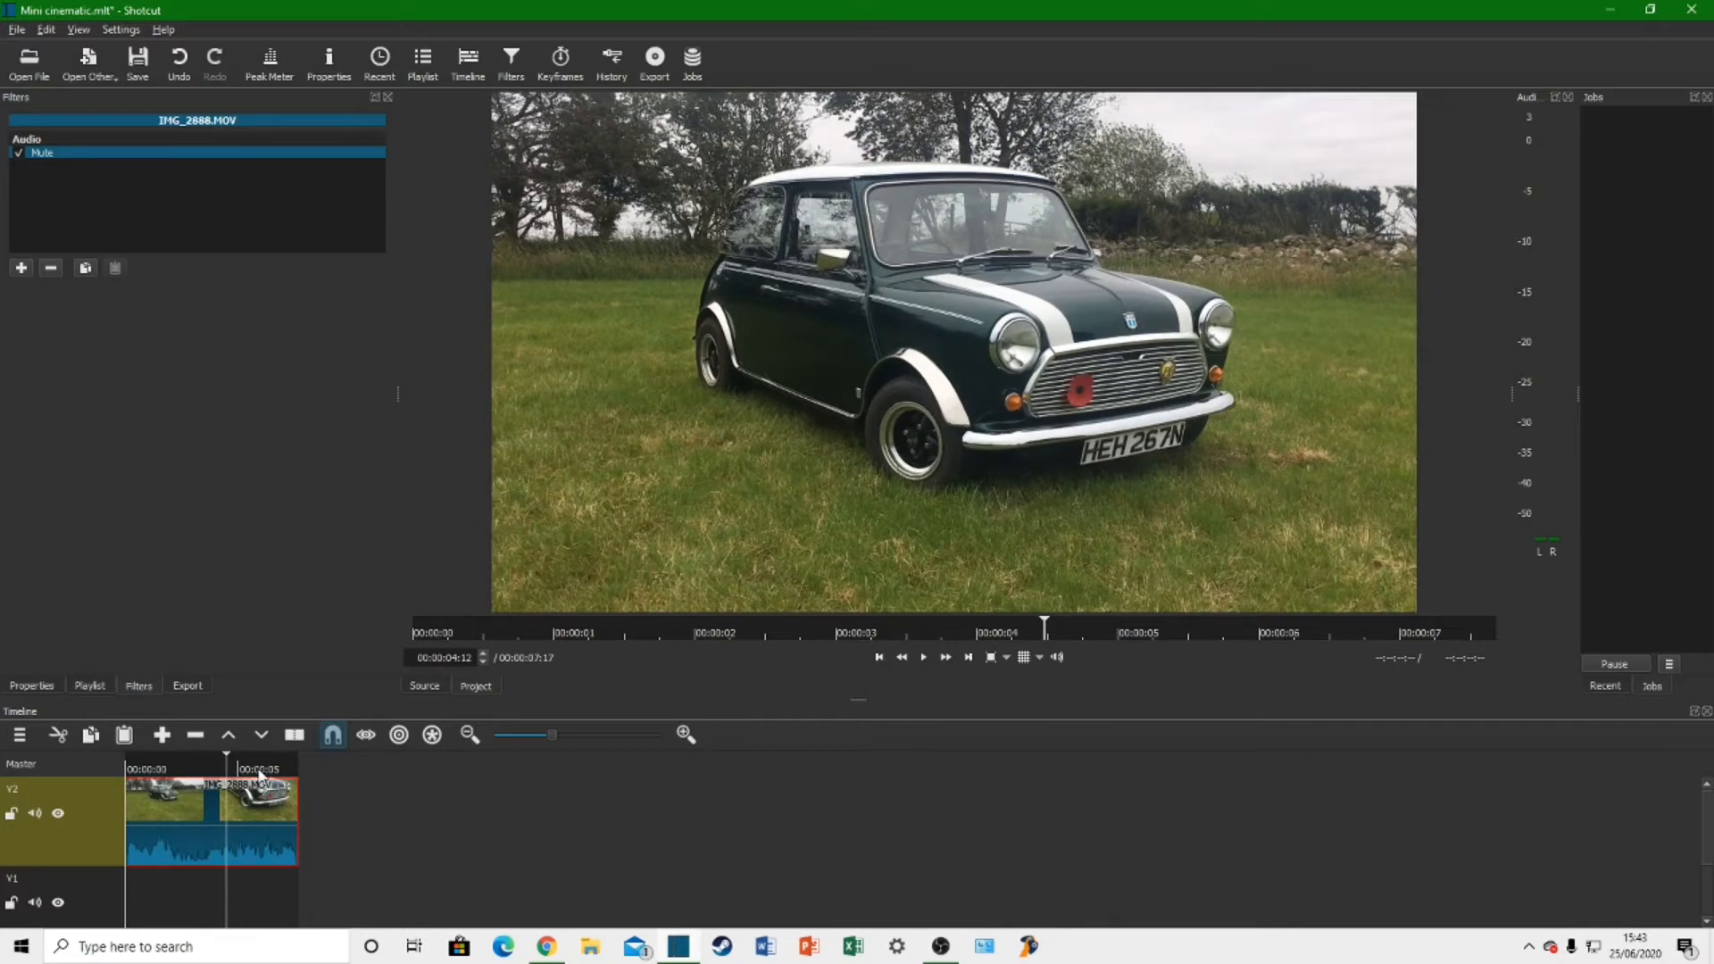
{"action": "key", "text": "space"}
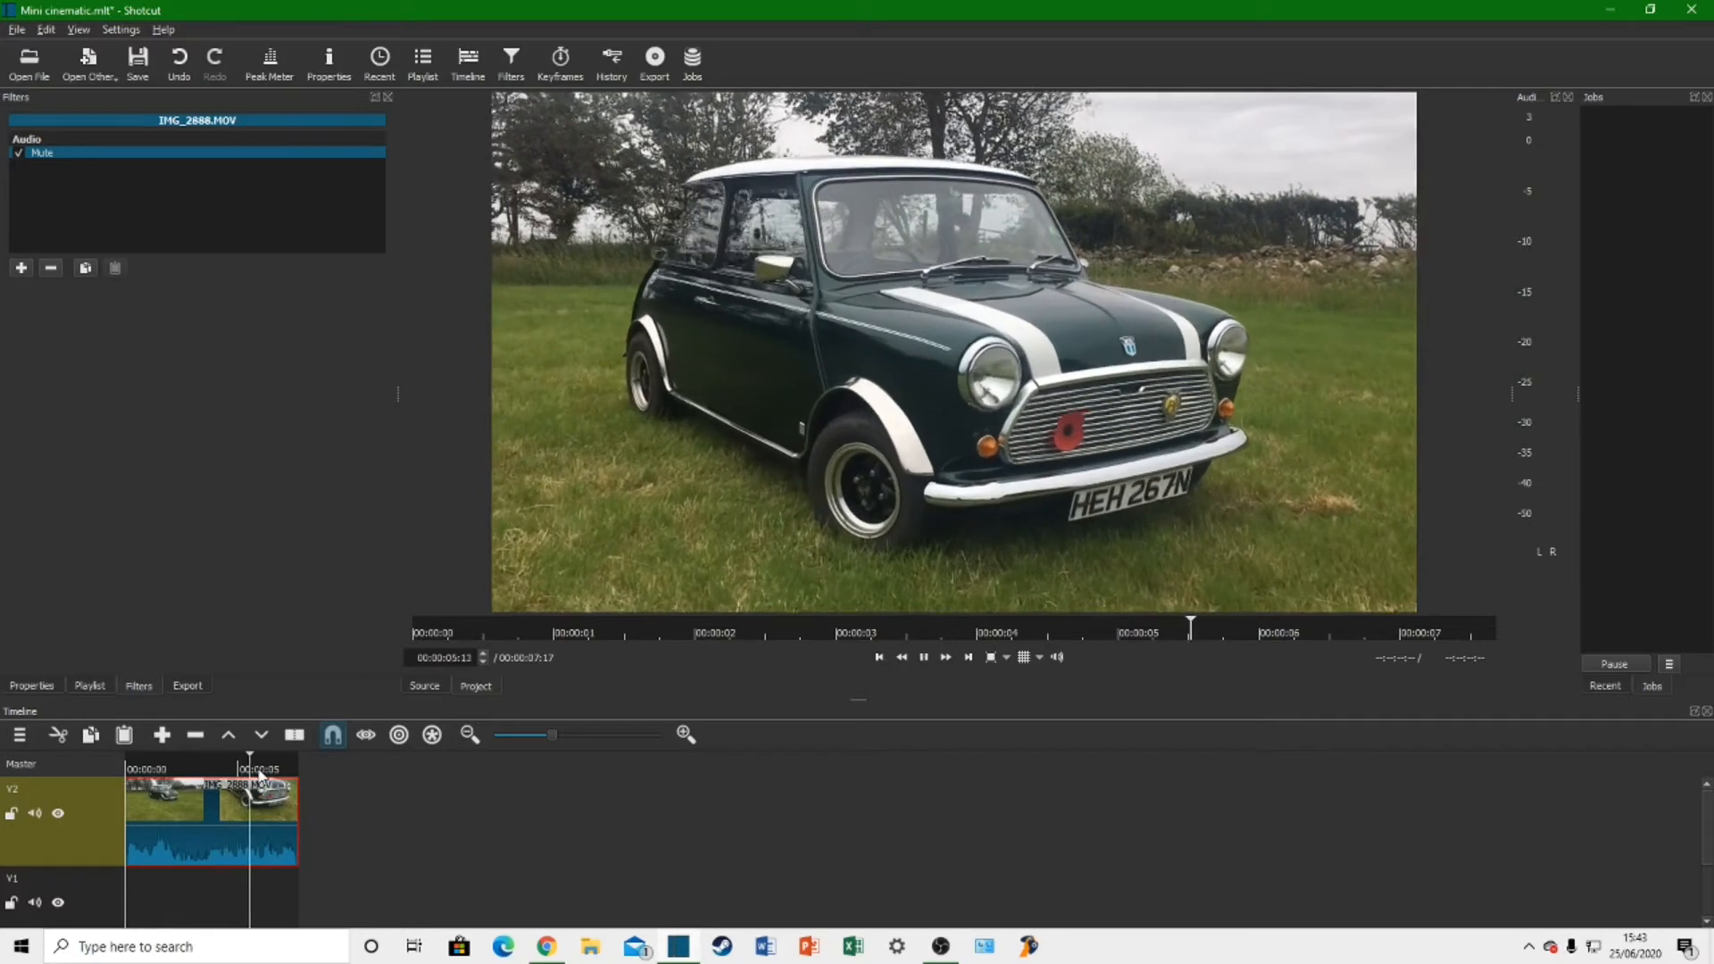
{"action": "key", "text": "space"}
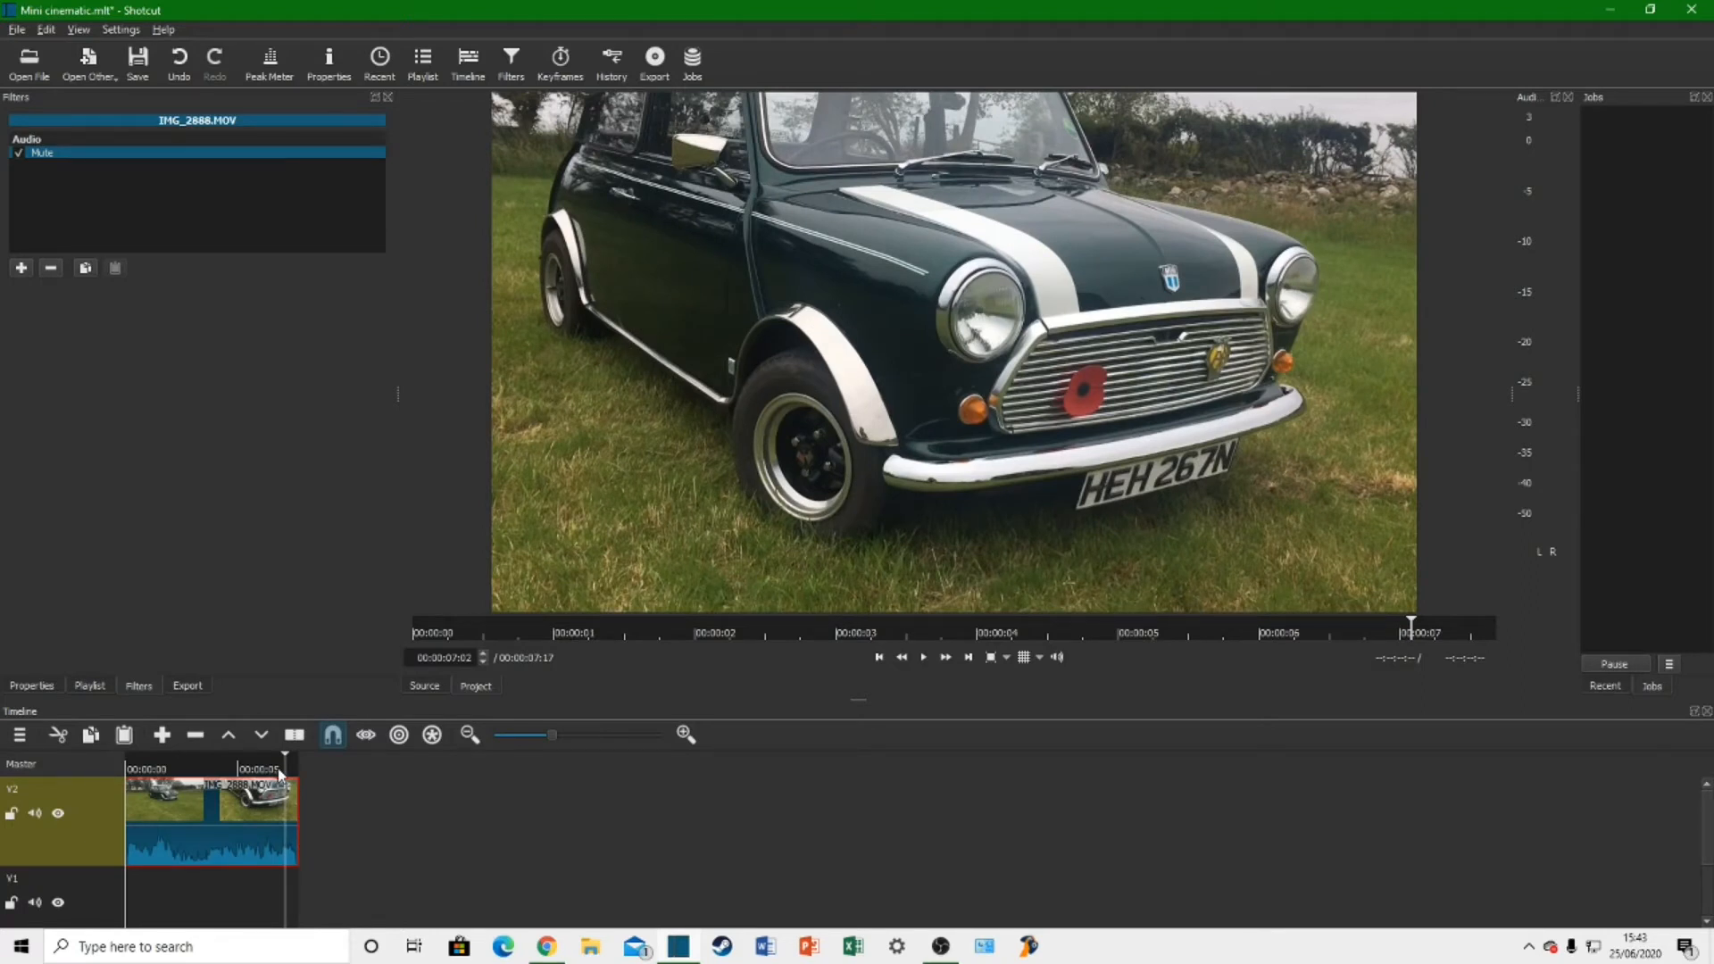
Step: Split the clip on track V2 at 00:00:06:07 and delete the part after the cut
{"action": "left_click", "coordinate": [278, 771]}
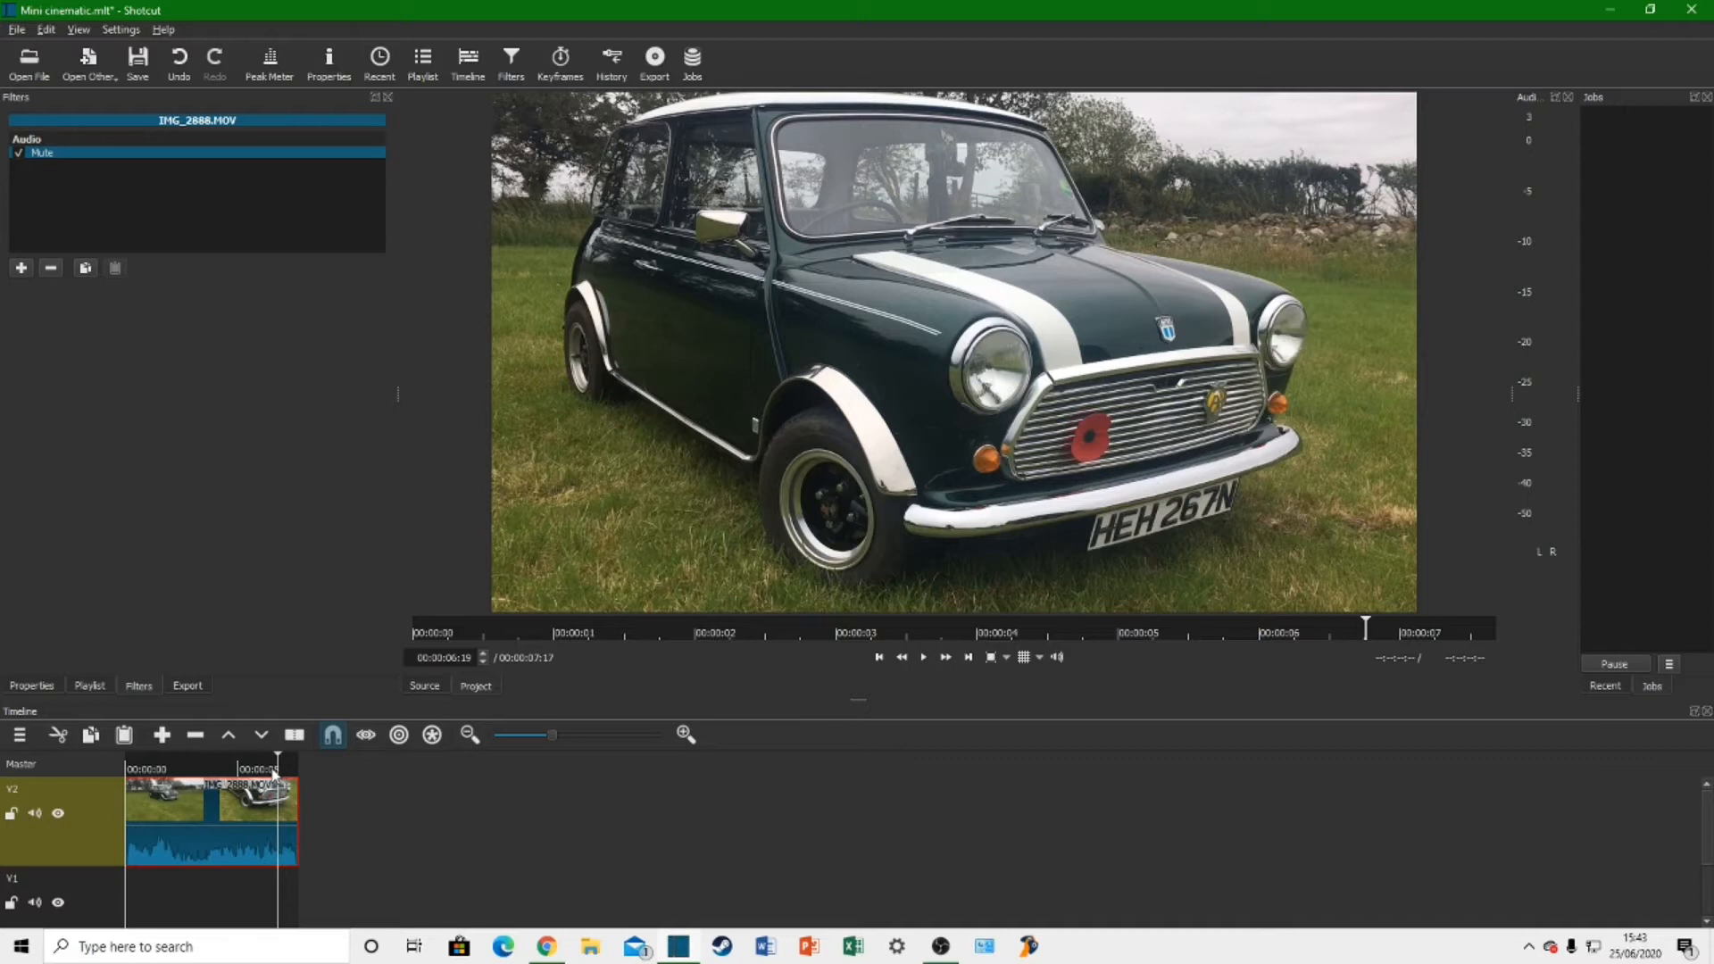
{"action": "key", "text": "Right"}
{"action": "key", "text": "Right"}
{"action": "key", "text": "Right"}
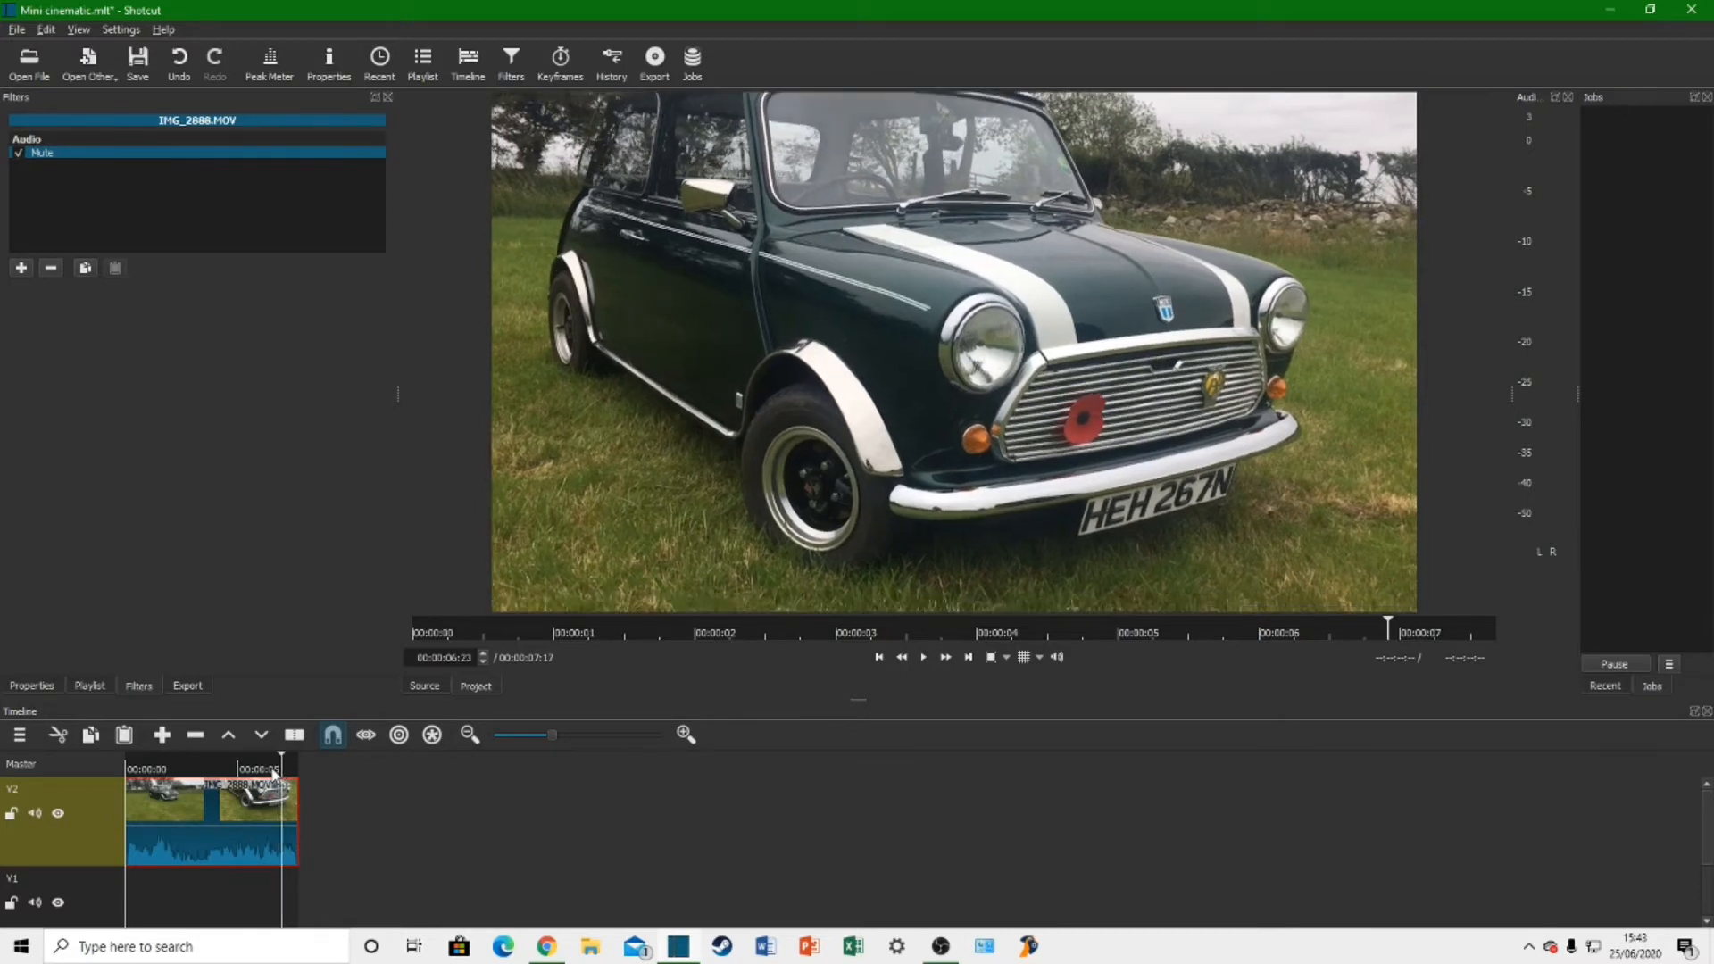
{"action": "key", "text": "Left"}
{"action": "key", "text": "Left"}
{"action": "key", "text": "Left"}
{"action": "key", "text": "Left"}
{"action": "key", "text": "Left"}
{"action": "key", "text": "Left"}
{"action": "key", "text": "Left"}
{"action": "key", "text": "Left"}
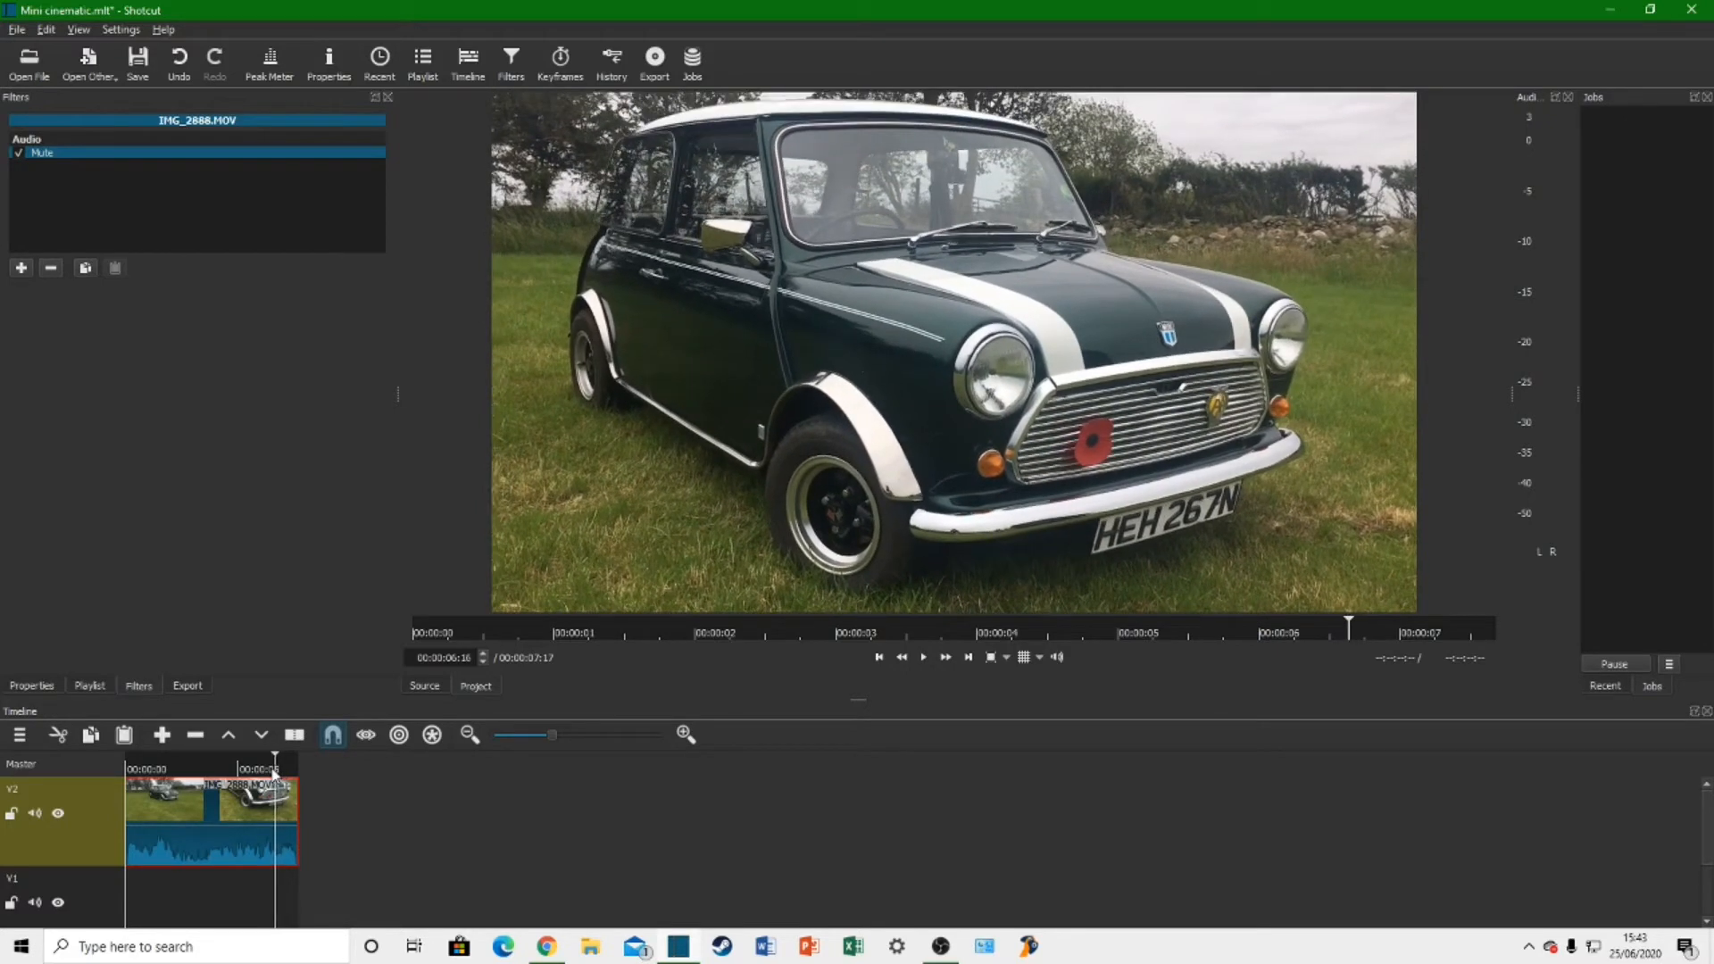
{"action": "key", "text": "Left"}
{"action": "key", "text": "Left"}
{"action": "key", "text": "Left"}
{"action": "key", "text": "Left"}
{"action": "key", "text": "Left"}
{"action": "key", "text": "Left"}
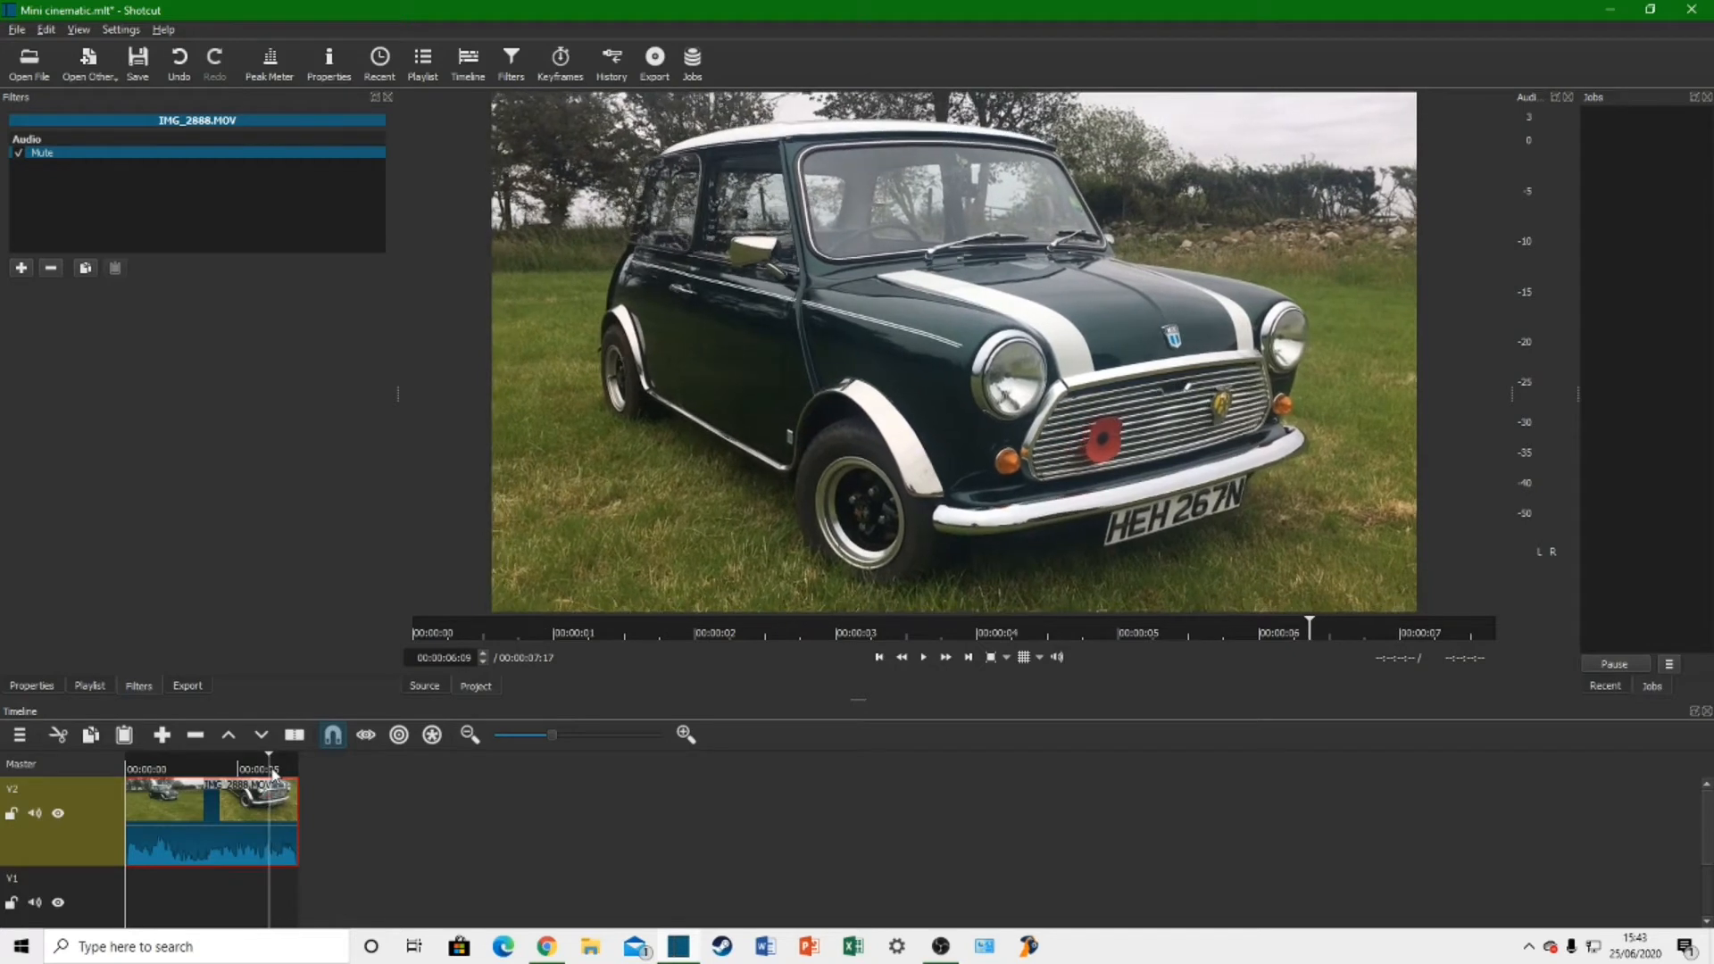
{"action": "key", "text": "Left"}
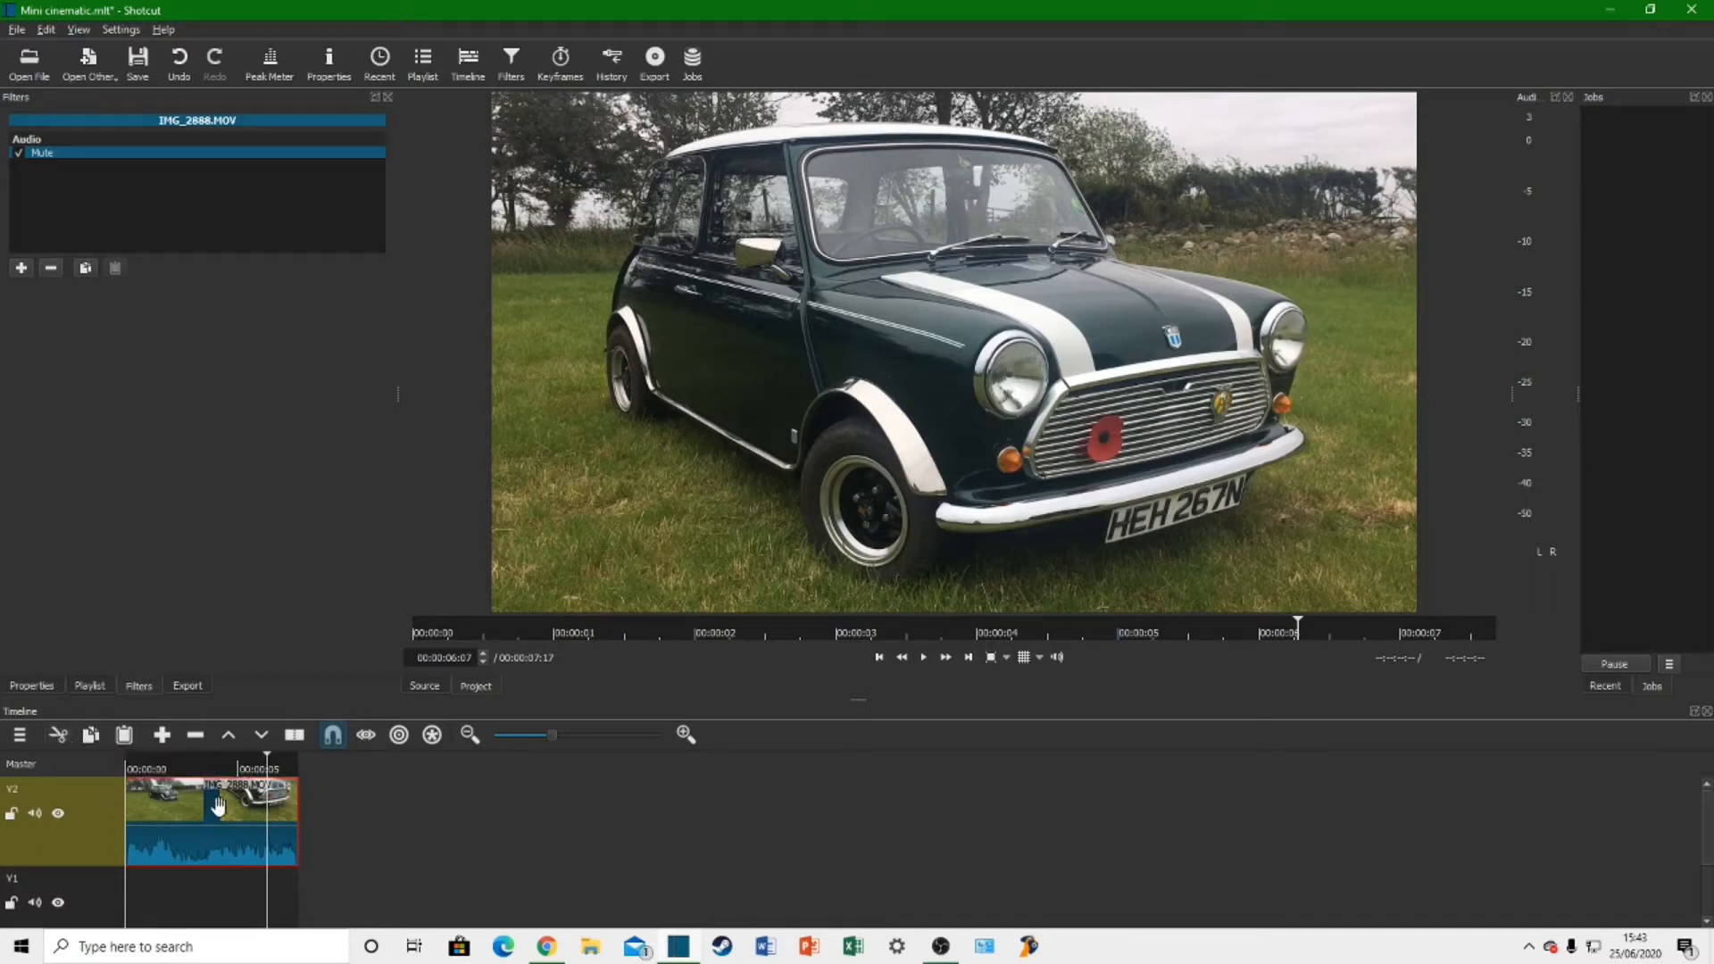
{"action": "key", "text": "s"}
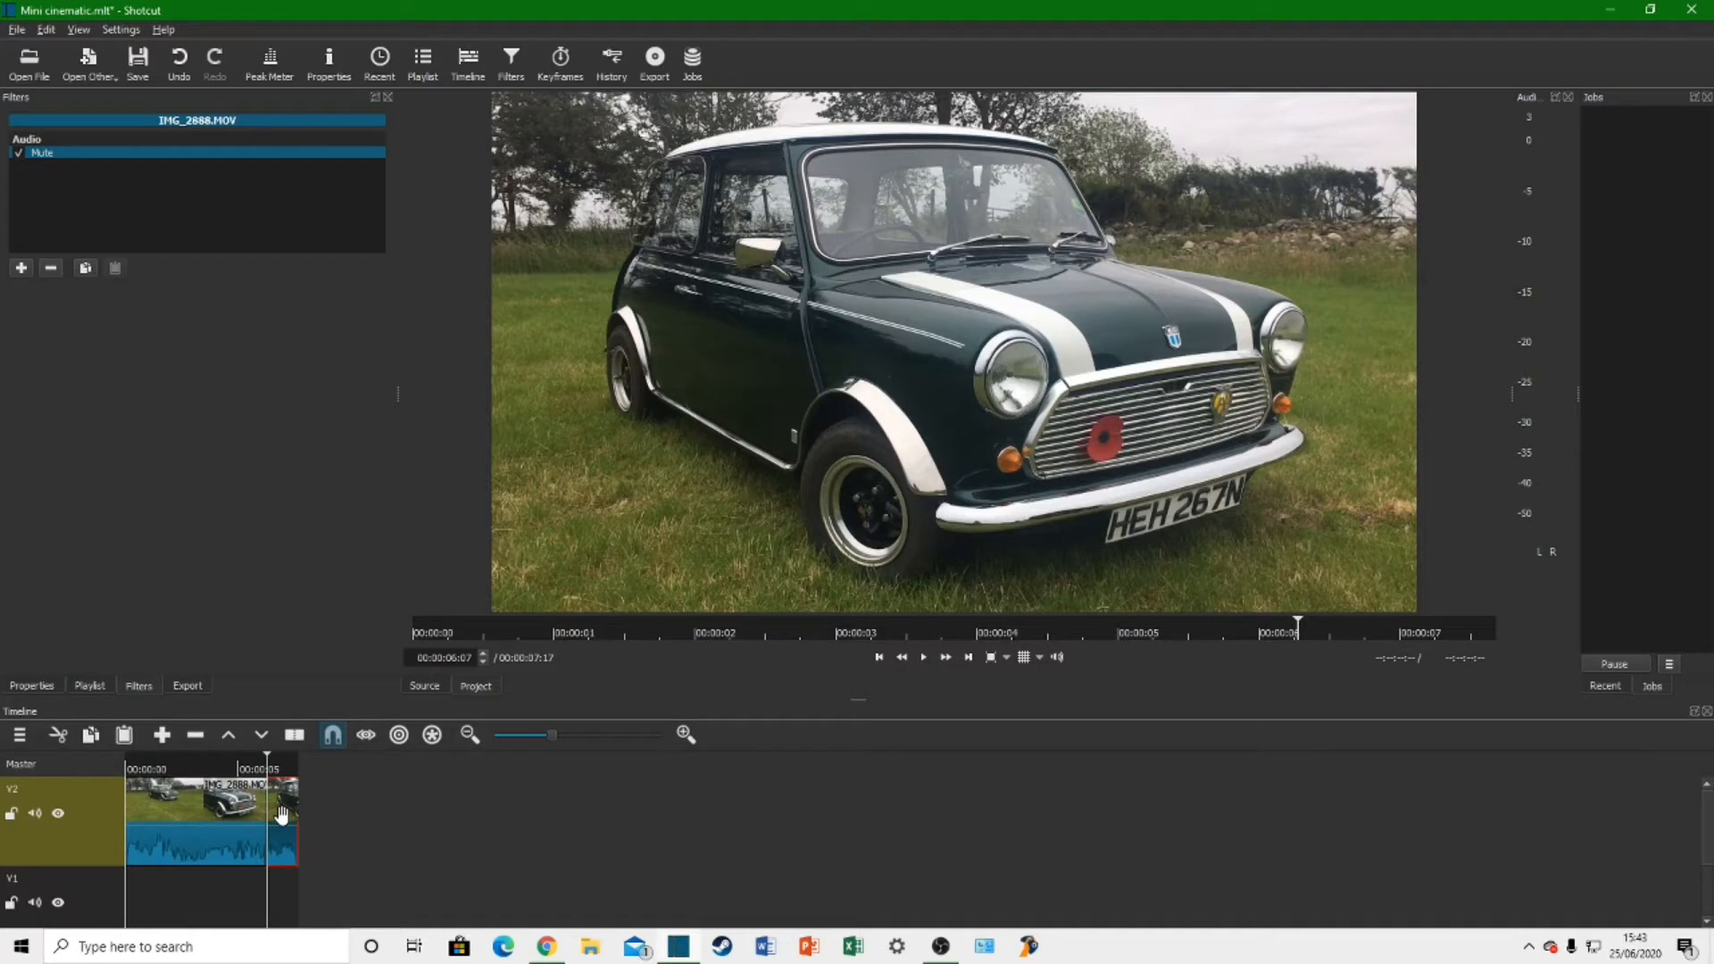
{"action": "key", "text": "Delete"}
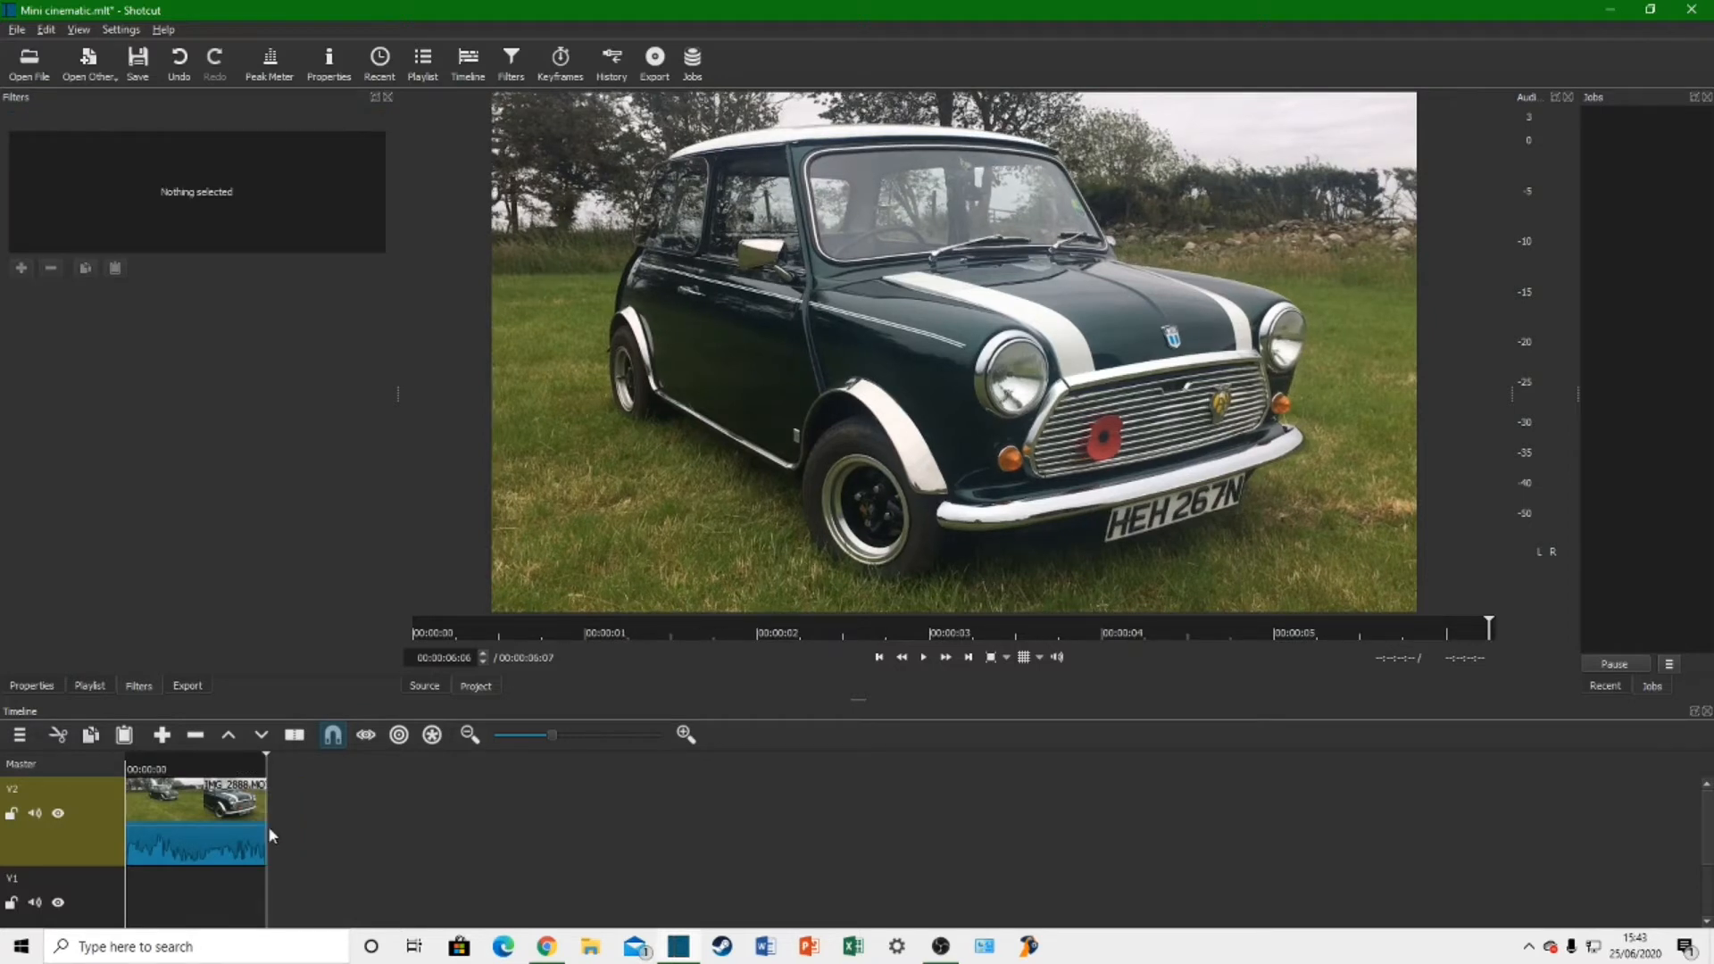
Step: Play the trimmed IMG_2888 clip from its beginning to check the cut
{"action": "left_click", "coordinate": [203, 774]}
{"action": "key", "text": "space"}
{"action": "left_click", "coordinate": [878, 658]}
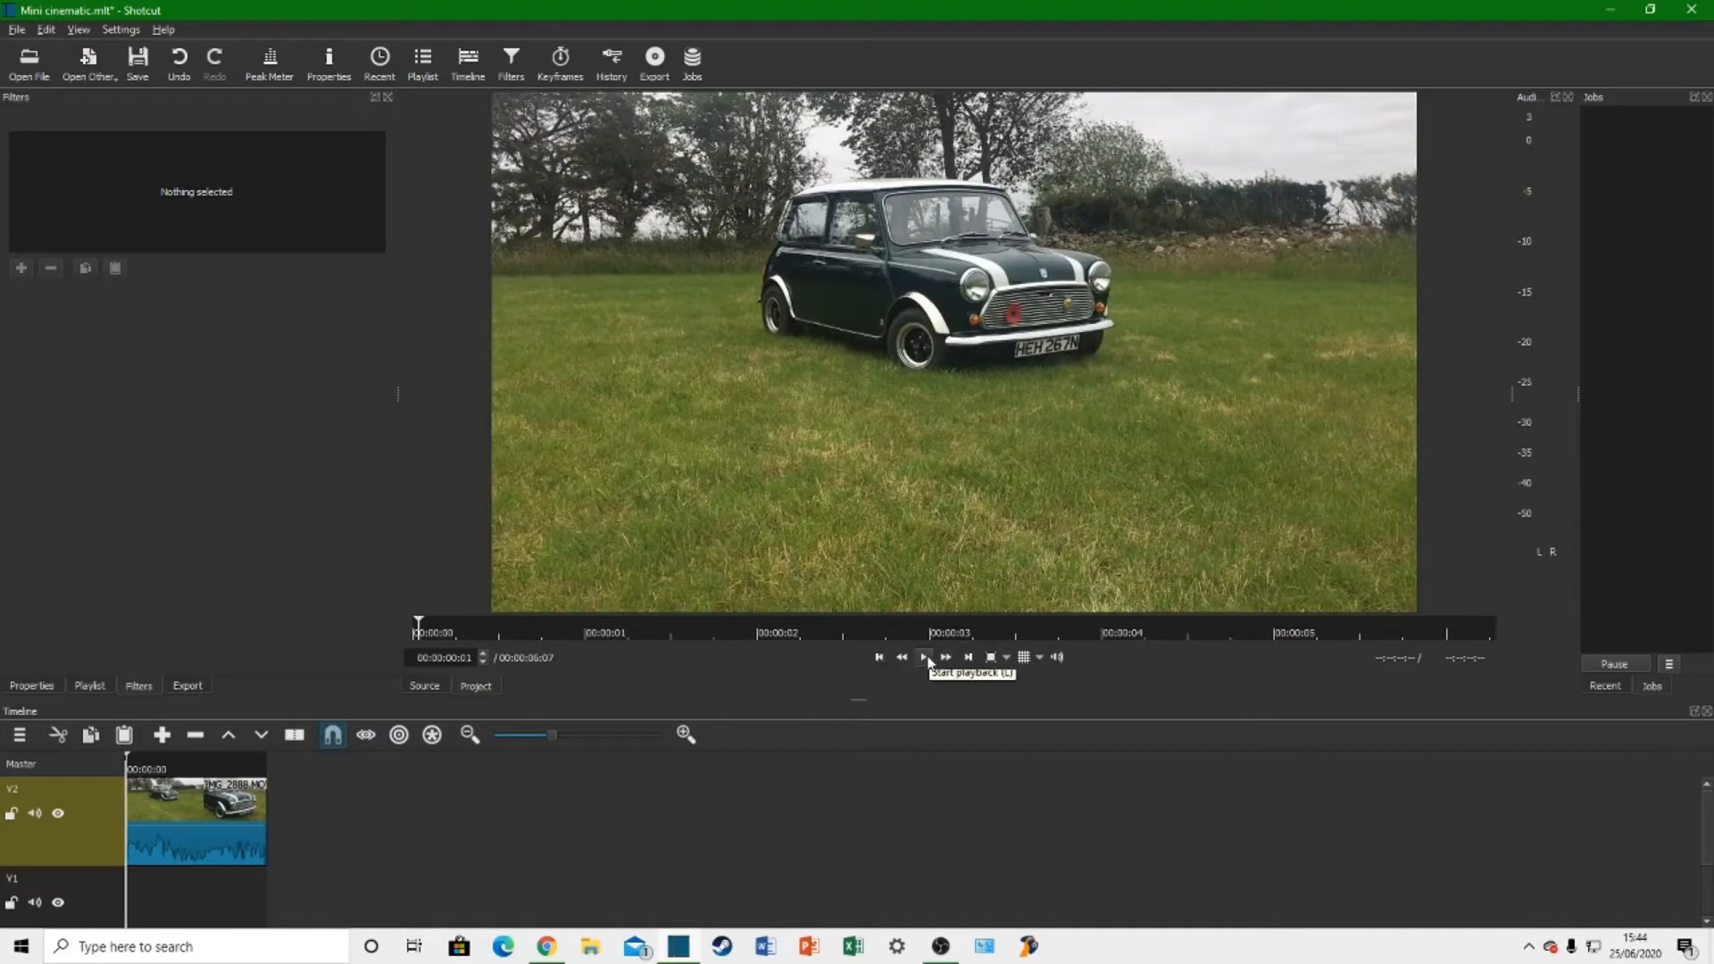
{"action": "left_click", "coordinate": [925, 658]}
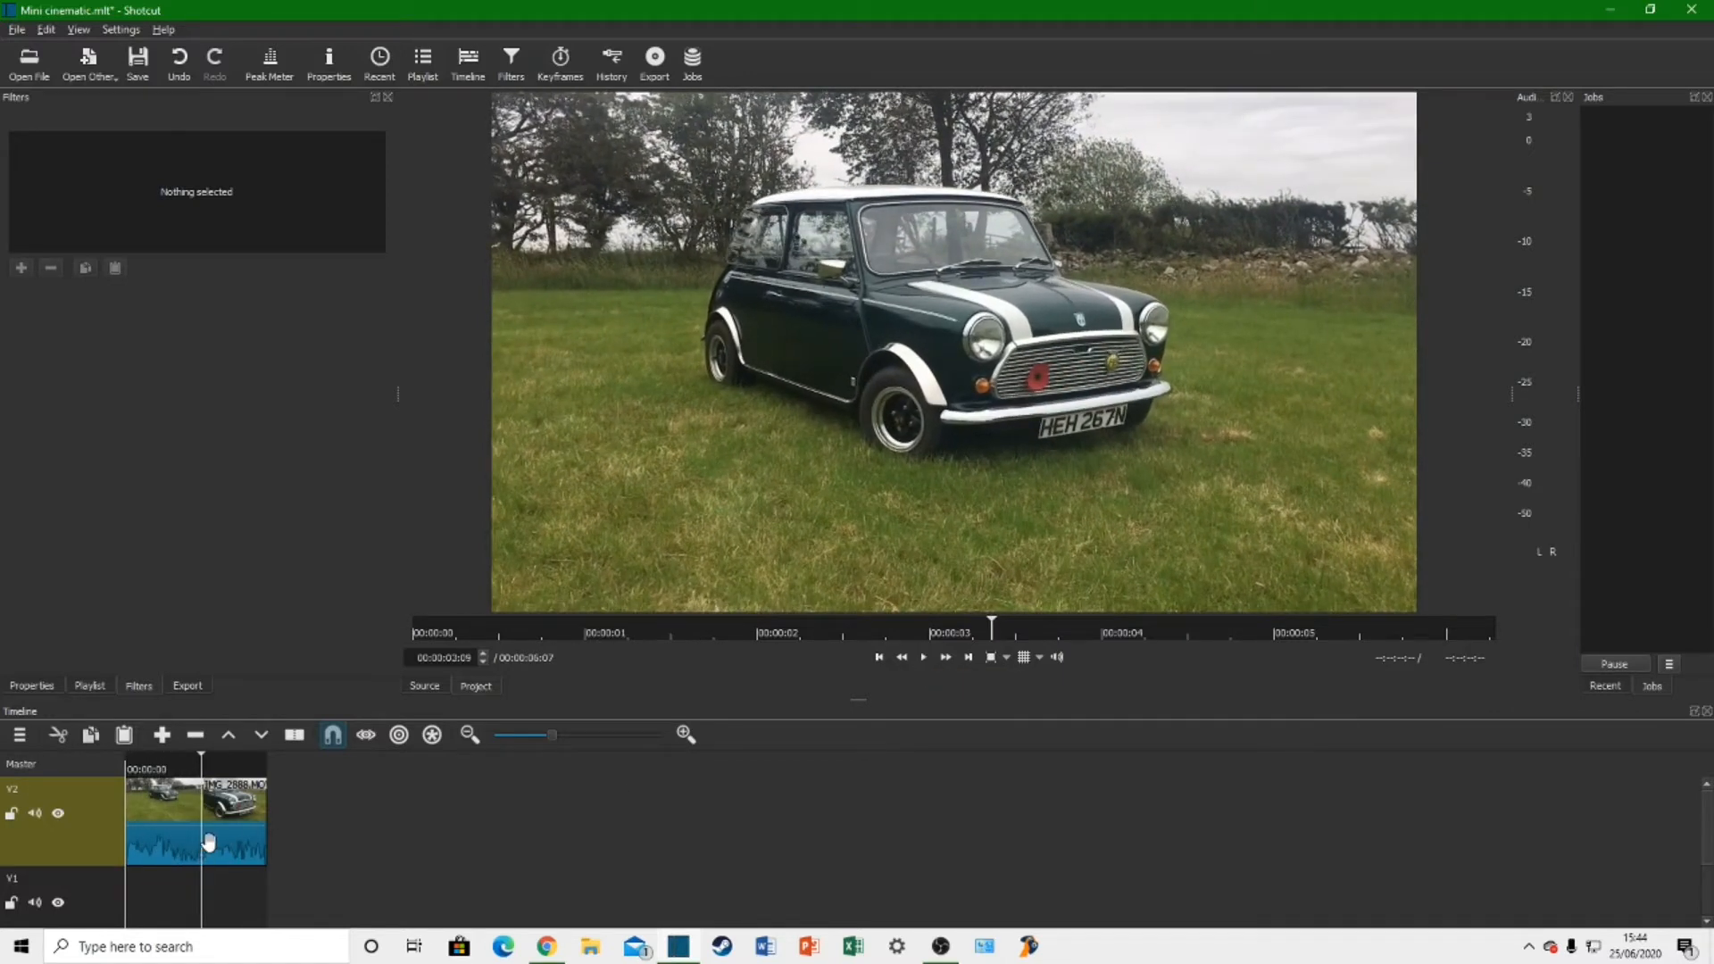
Step: Move the IMG_2888 clip along track V2 to leave a gap before it, and open the image fade out.png from New folder
{"action": "left_click_drag", "start_coordinate": [158, 817], "coordinate": [308, 813]}
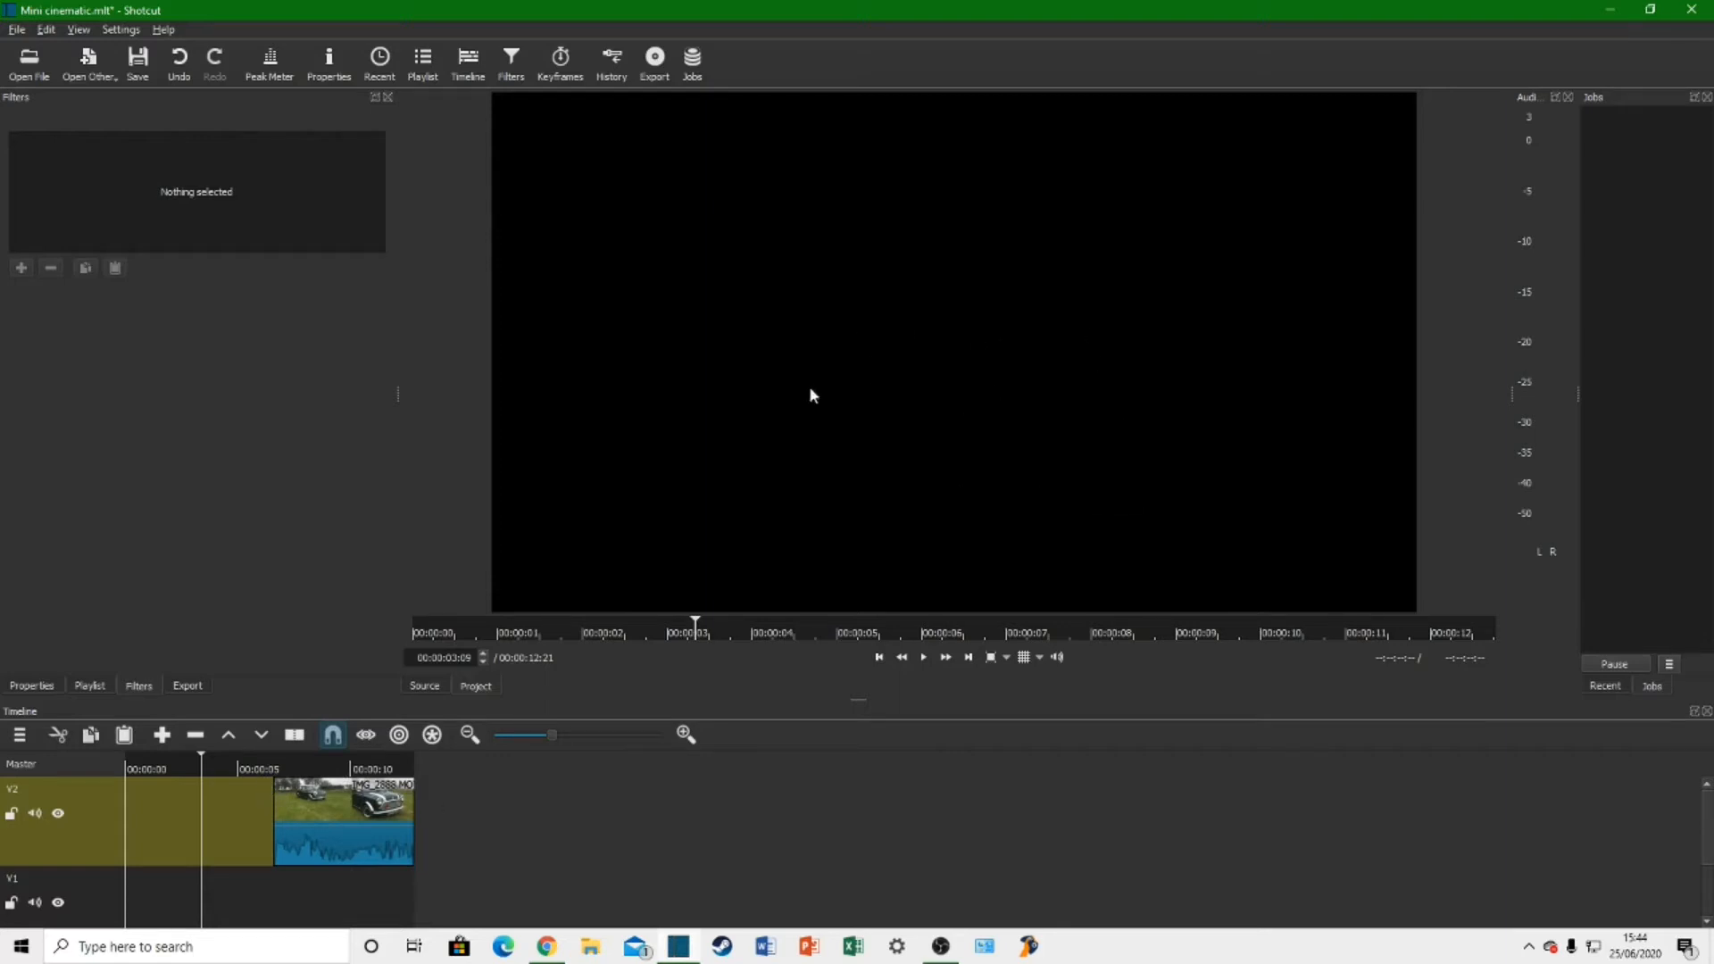
{"action": "left_click", "coordinate": [30, 62]}
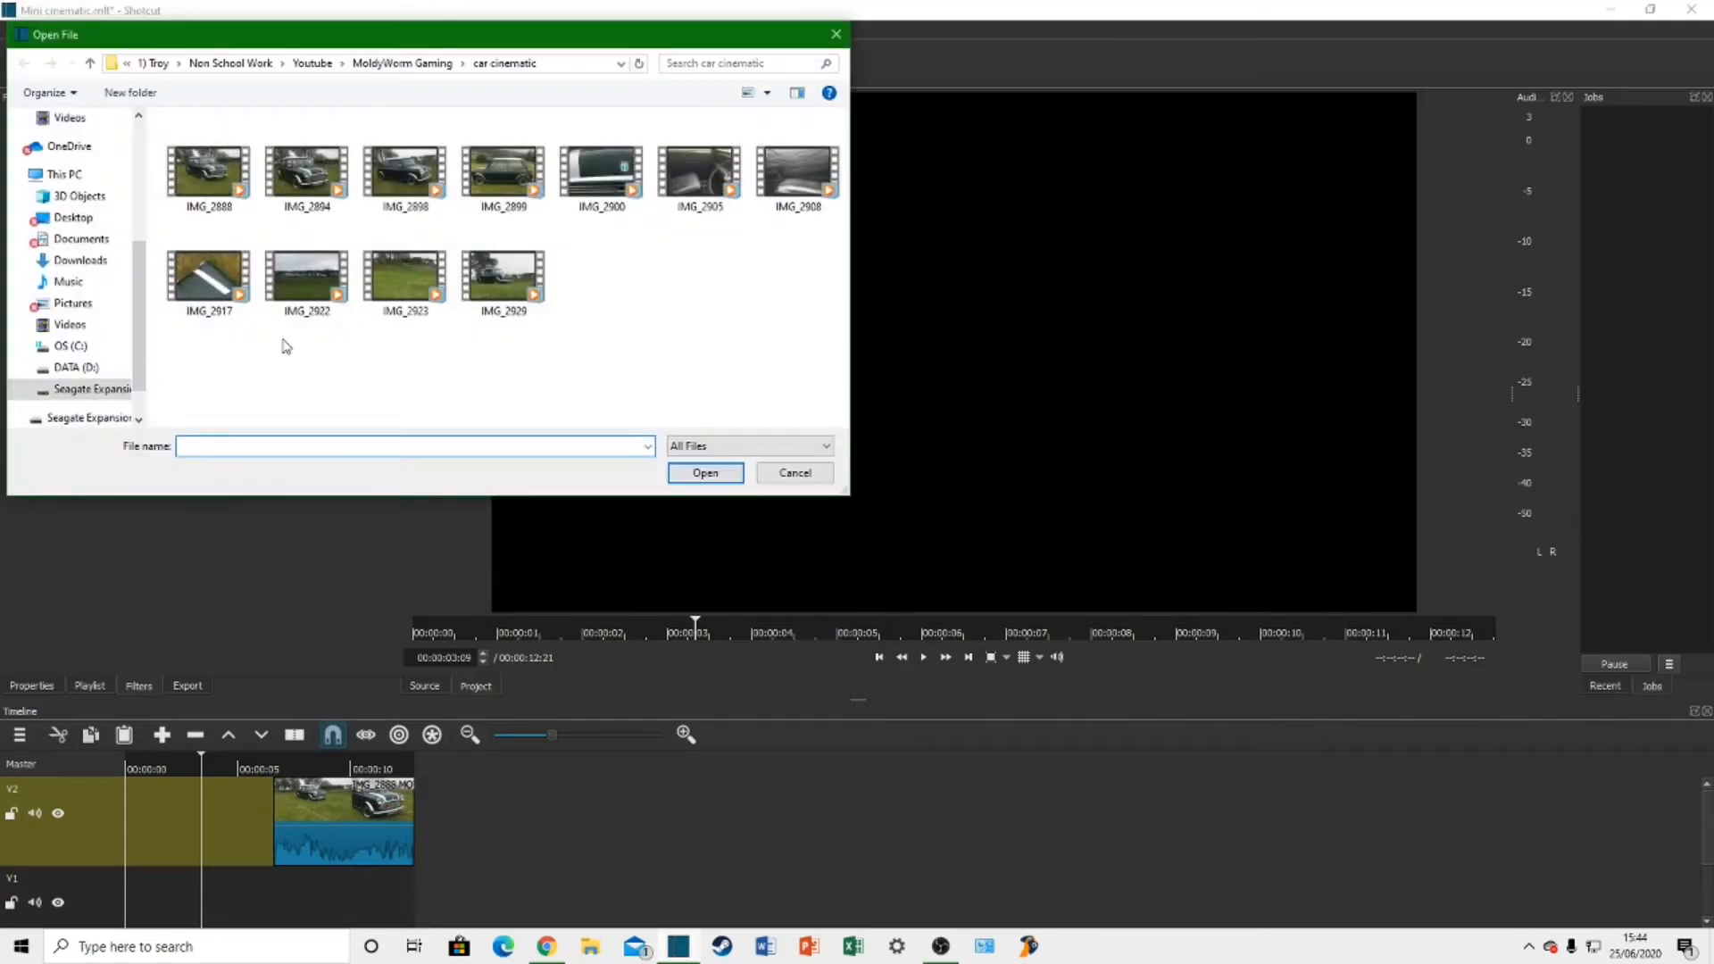
{"action": "left_click", "coordinate": [80, 260]}
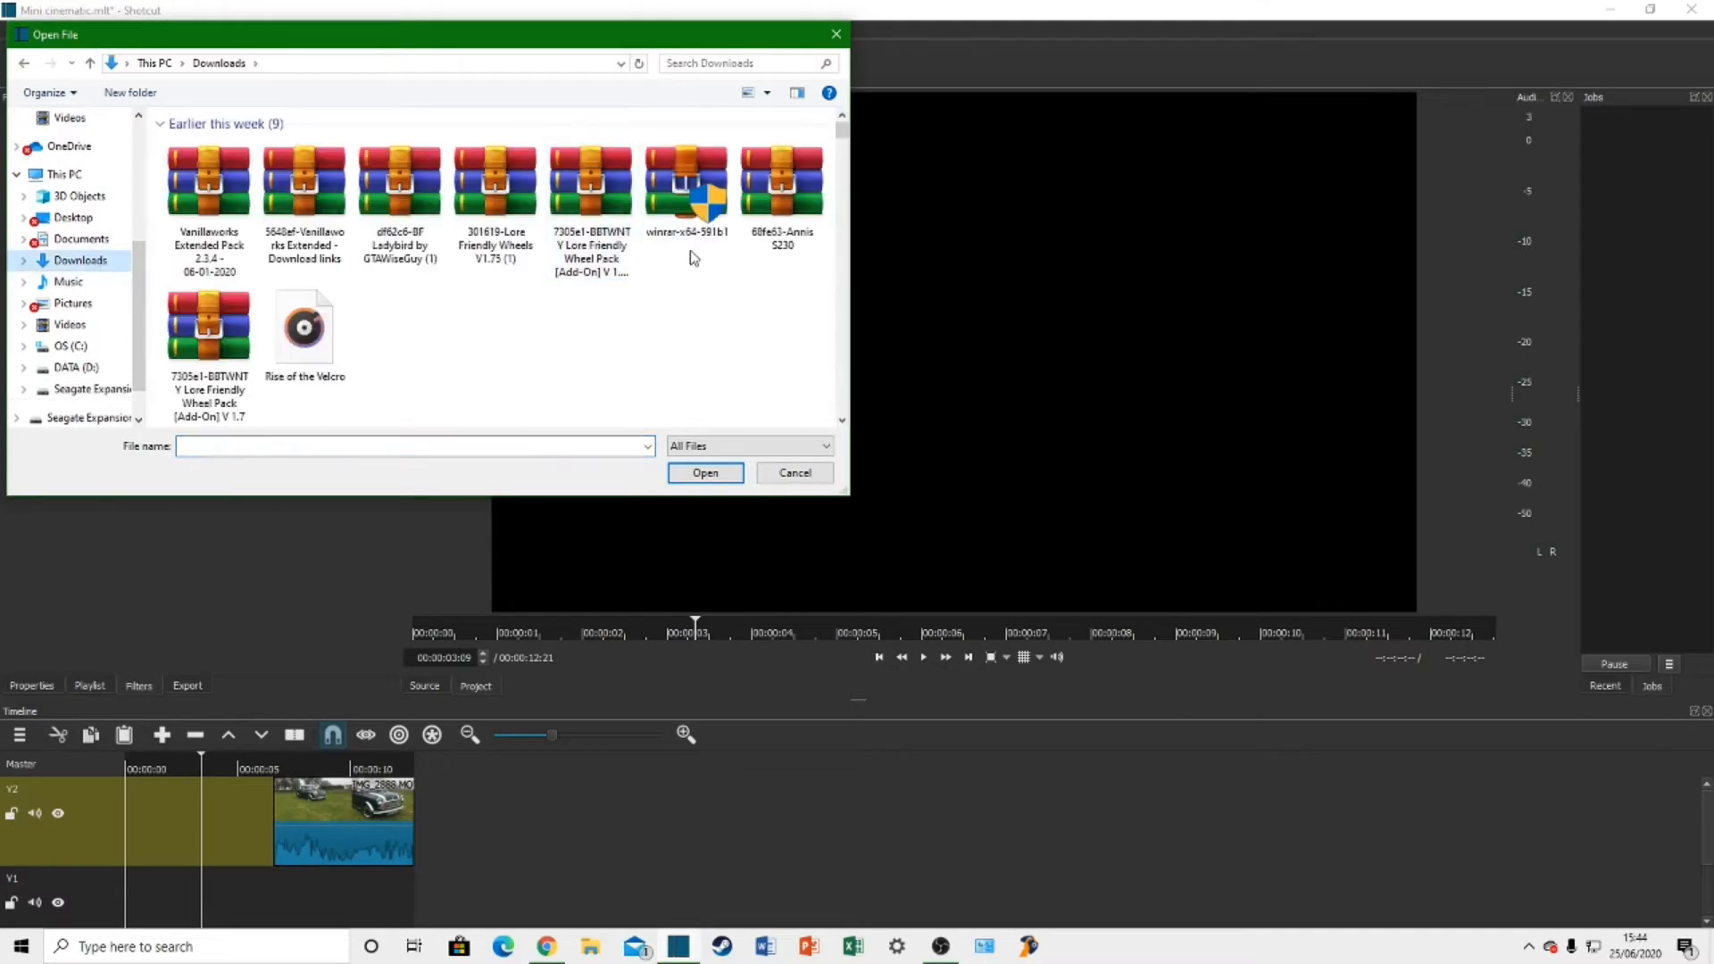
{"action": "scroll", "coordinate": [89, 268], "scroll_direction": "up", "scroll_amount": 3}
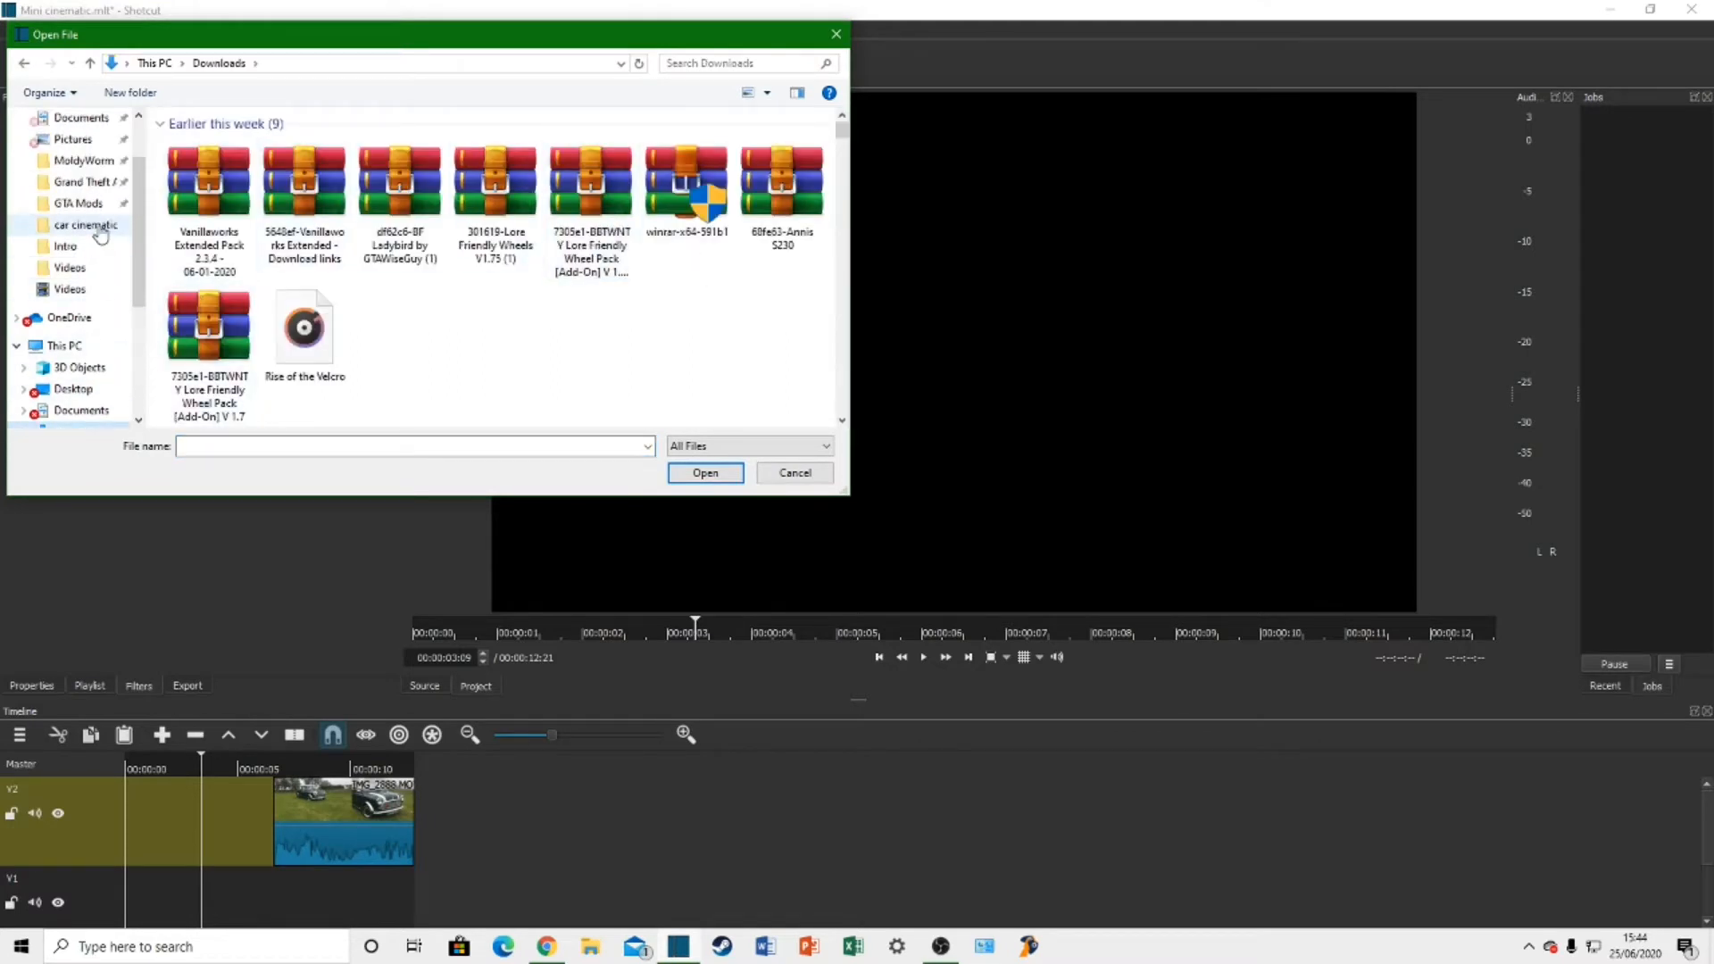
{"action": "left_click", "coordinate": [84, 161]}
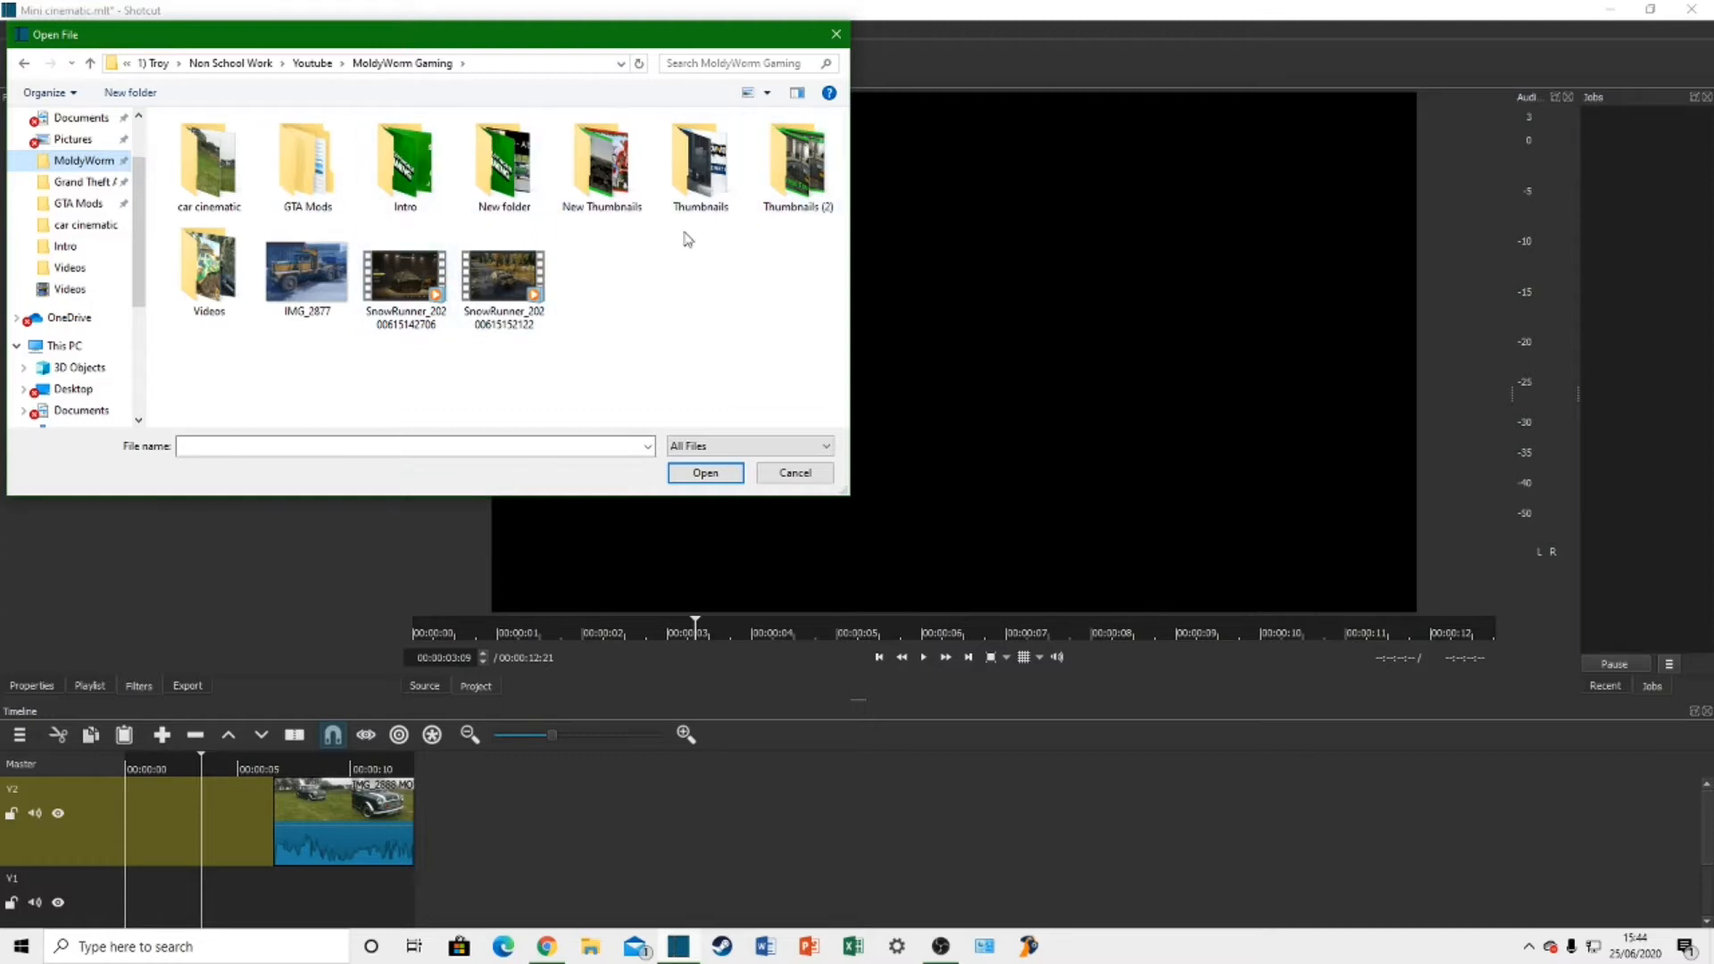
{"action": "left_click", "coordinate": [406, 170]}
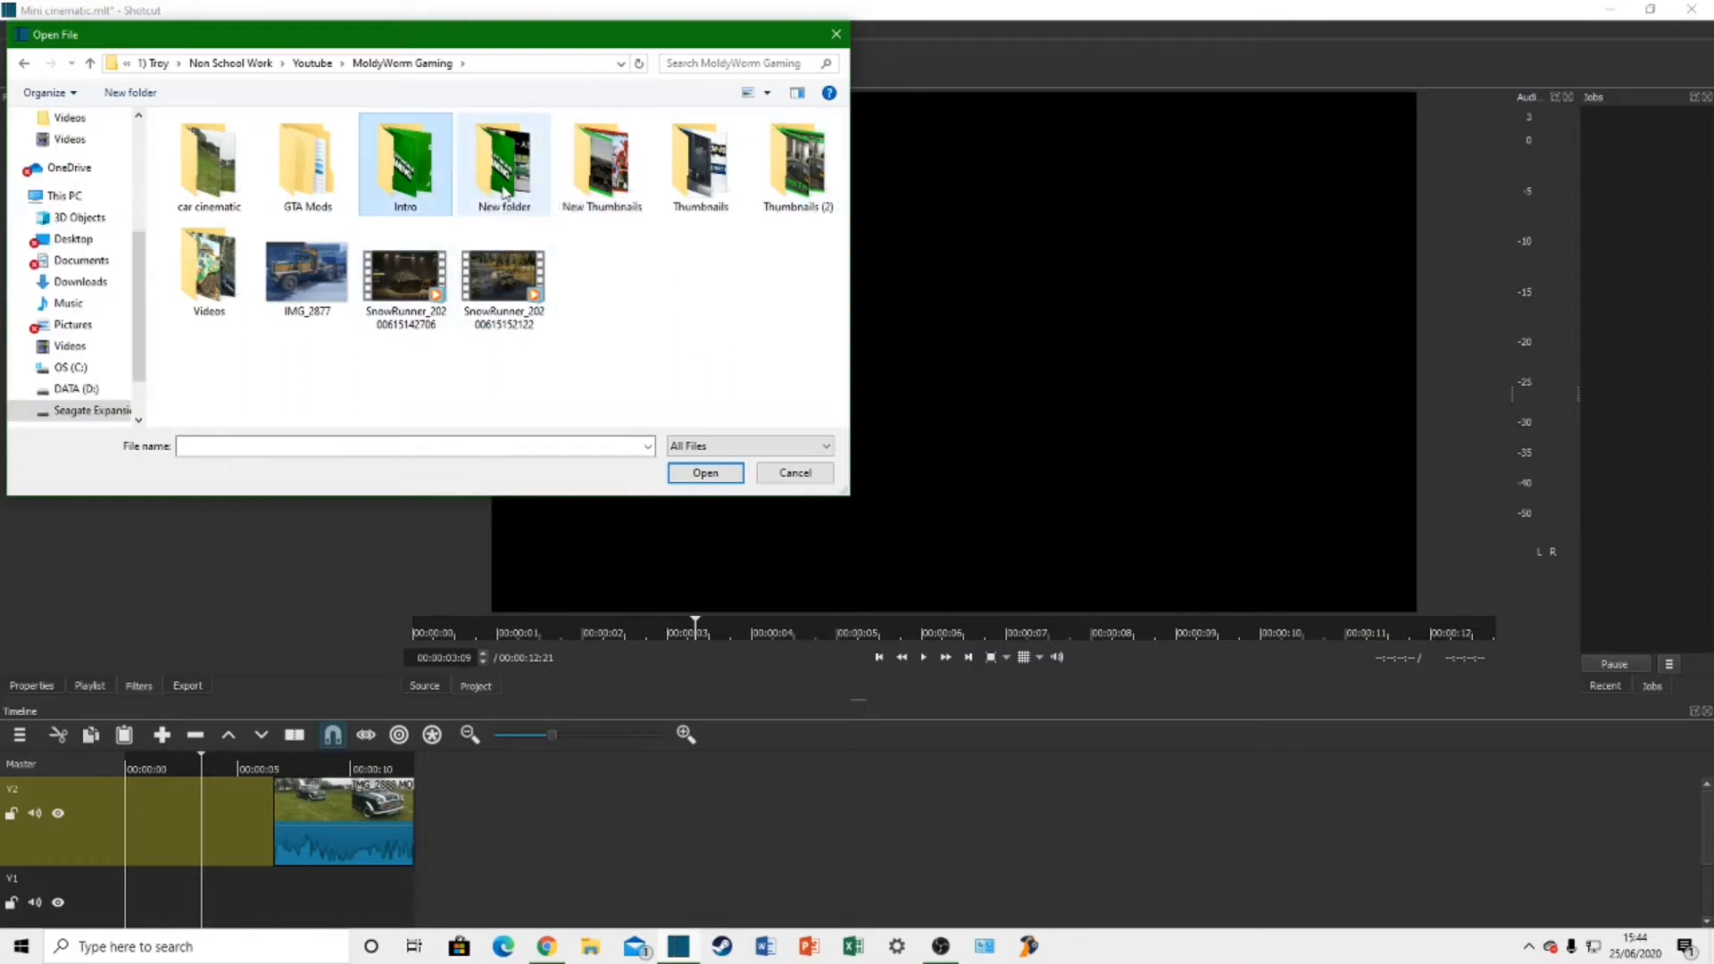
{"action": "double_click", "coordinate": [504, 190]}
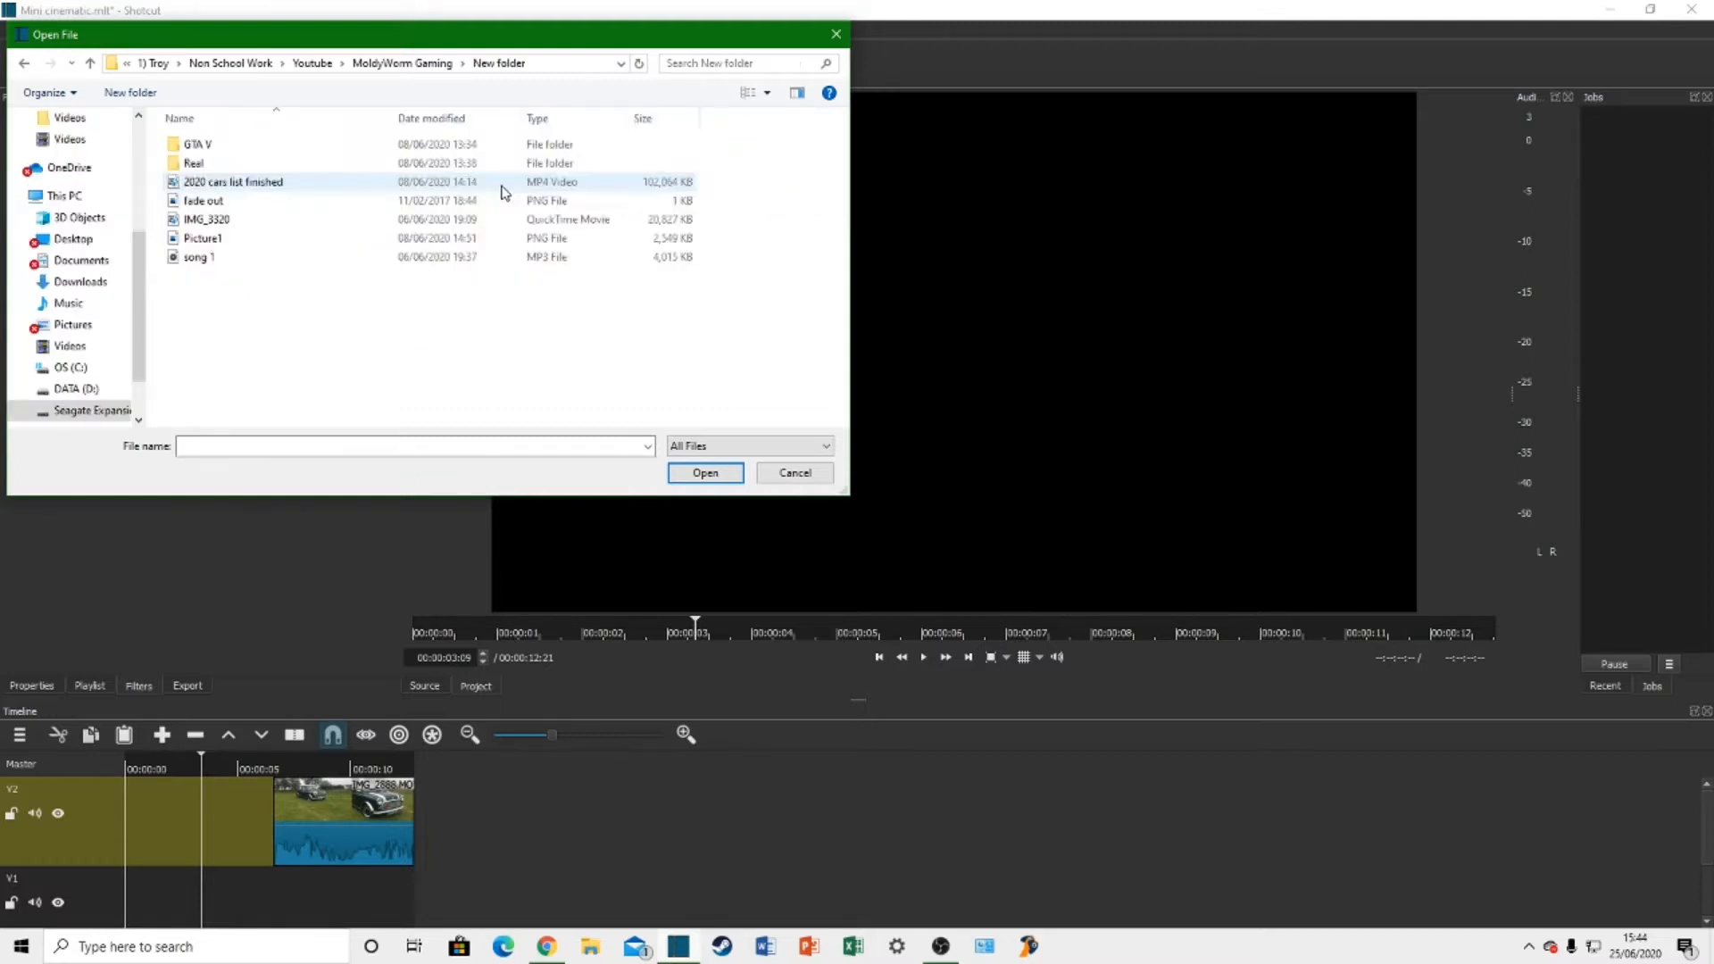
{"action": "double_click", "coordinate": [228, 205]}
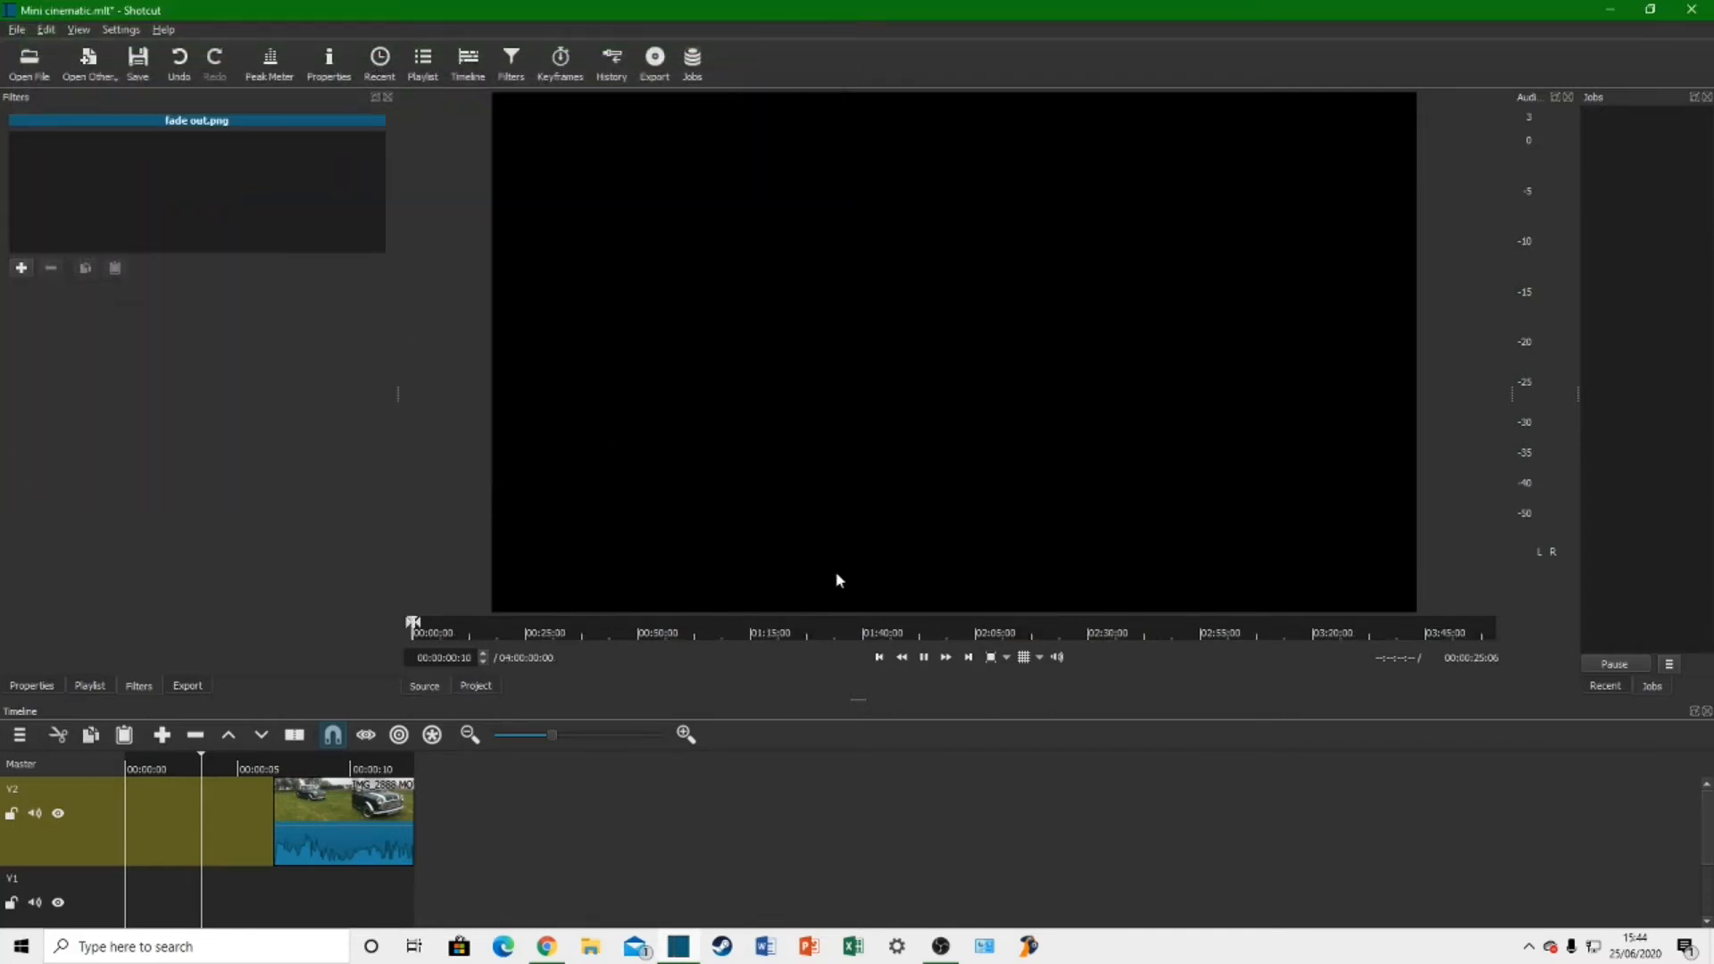
Step: Add fade out.png to track V2 after the car clip, and cut off everything past 00:00:18:24
{"action": "left_click", "coordinate": [923, 658]}
{"action": "left_click_drag", "start_coordinate": [587, 516], "coordinate": [432, 798]}
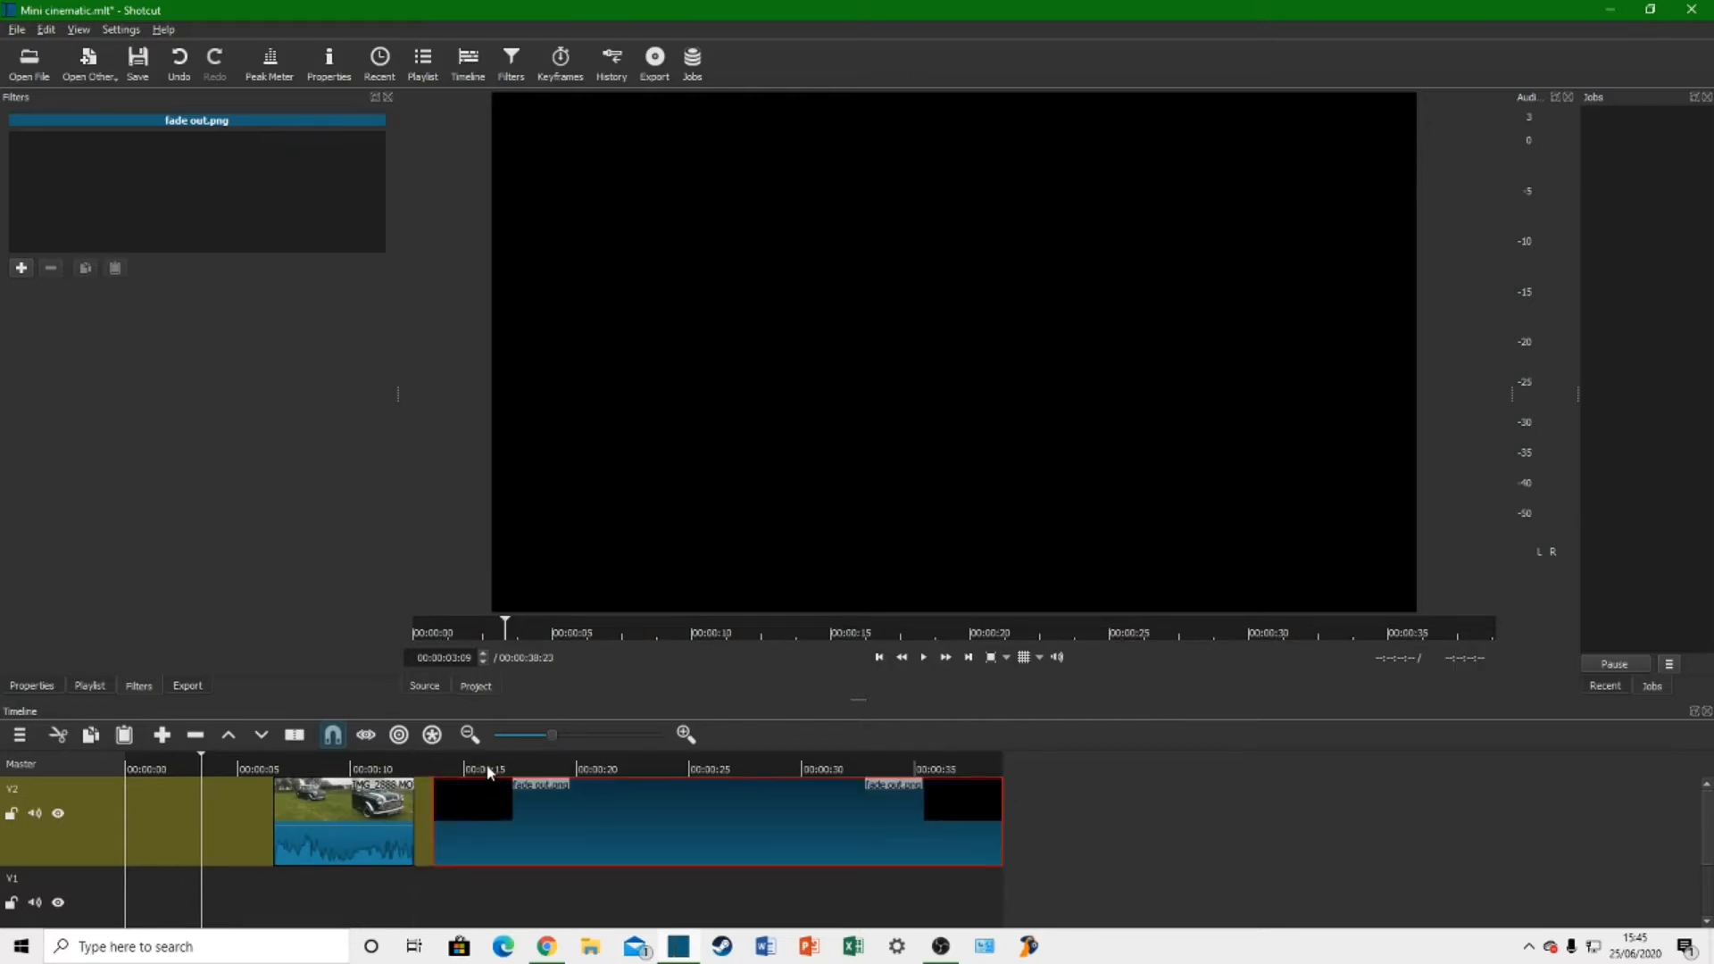
{"action": "left_click", "coordinate": [554, 769]}
{"action": "key", "text": "s"}
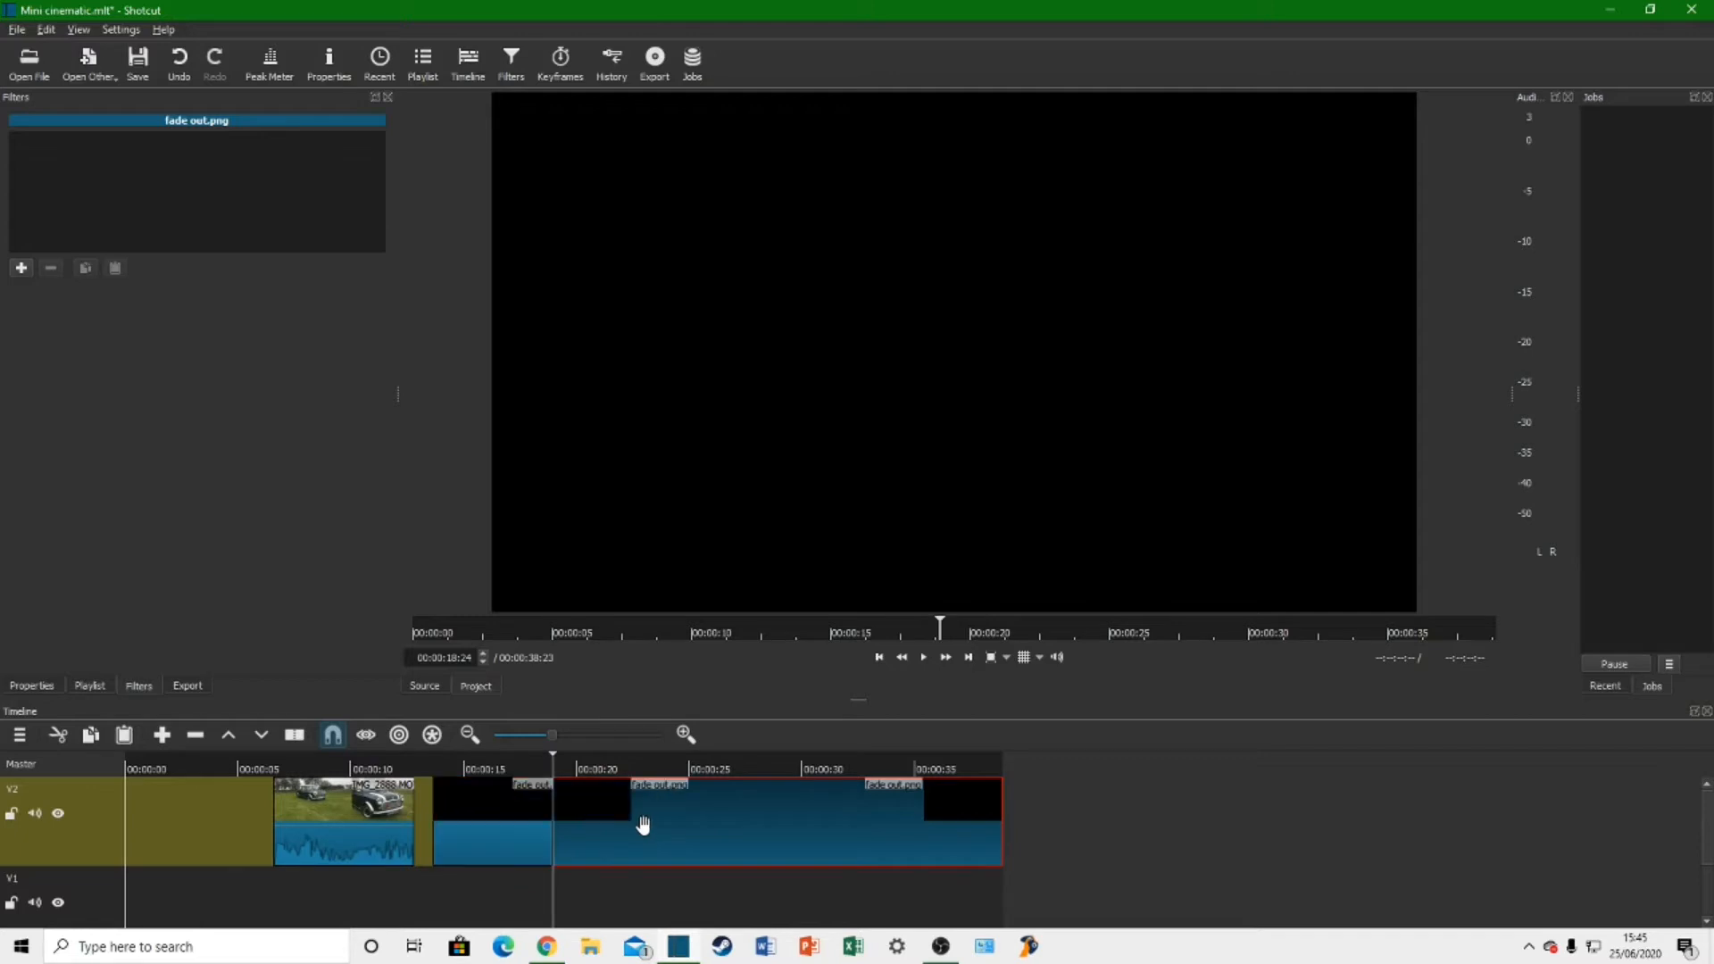
{"action": "key", "text": "Delete"}
Step: Show the properties of the fade out.png clip and move the clip to the start of track V2
{"action": "left_click", "coordinate": [469, 823]}
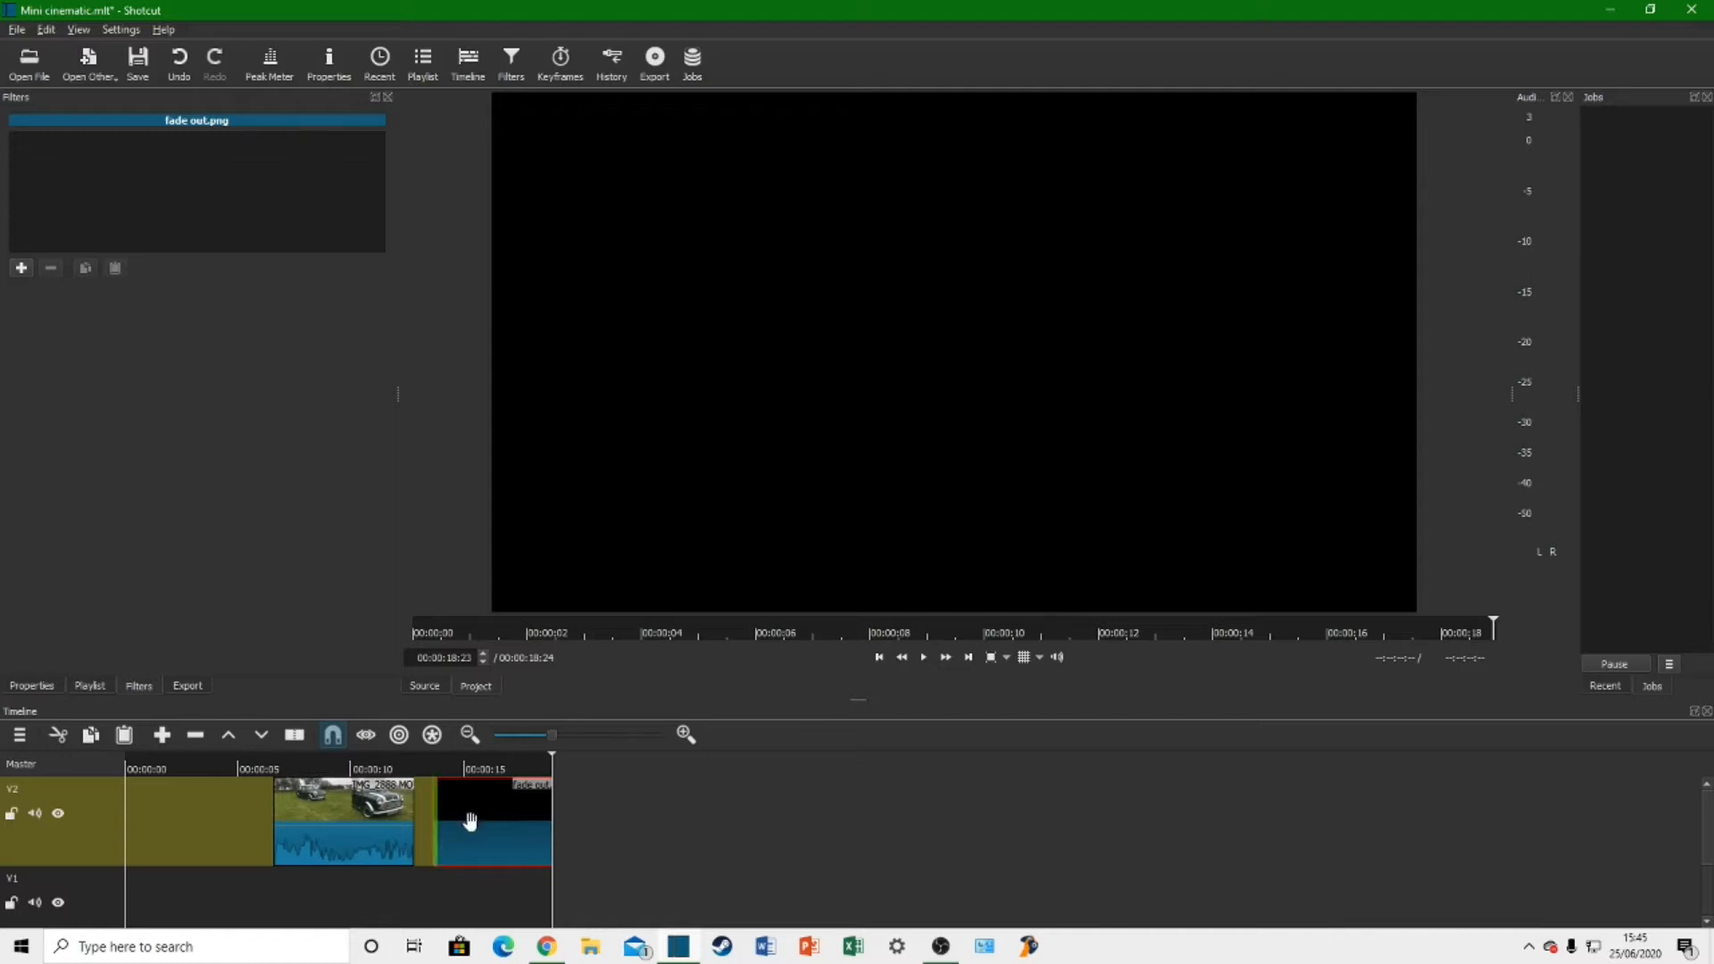
{"action": "left_click", "coordinate": [385, 814]}
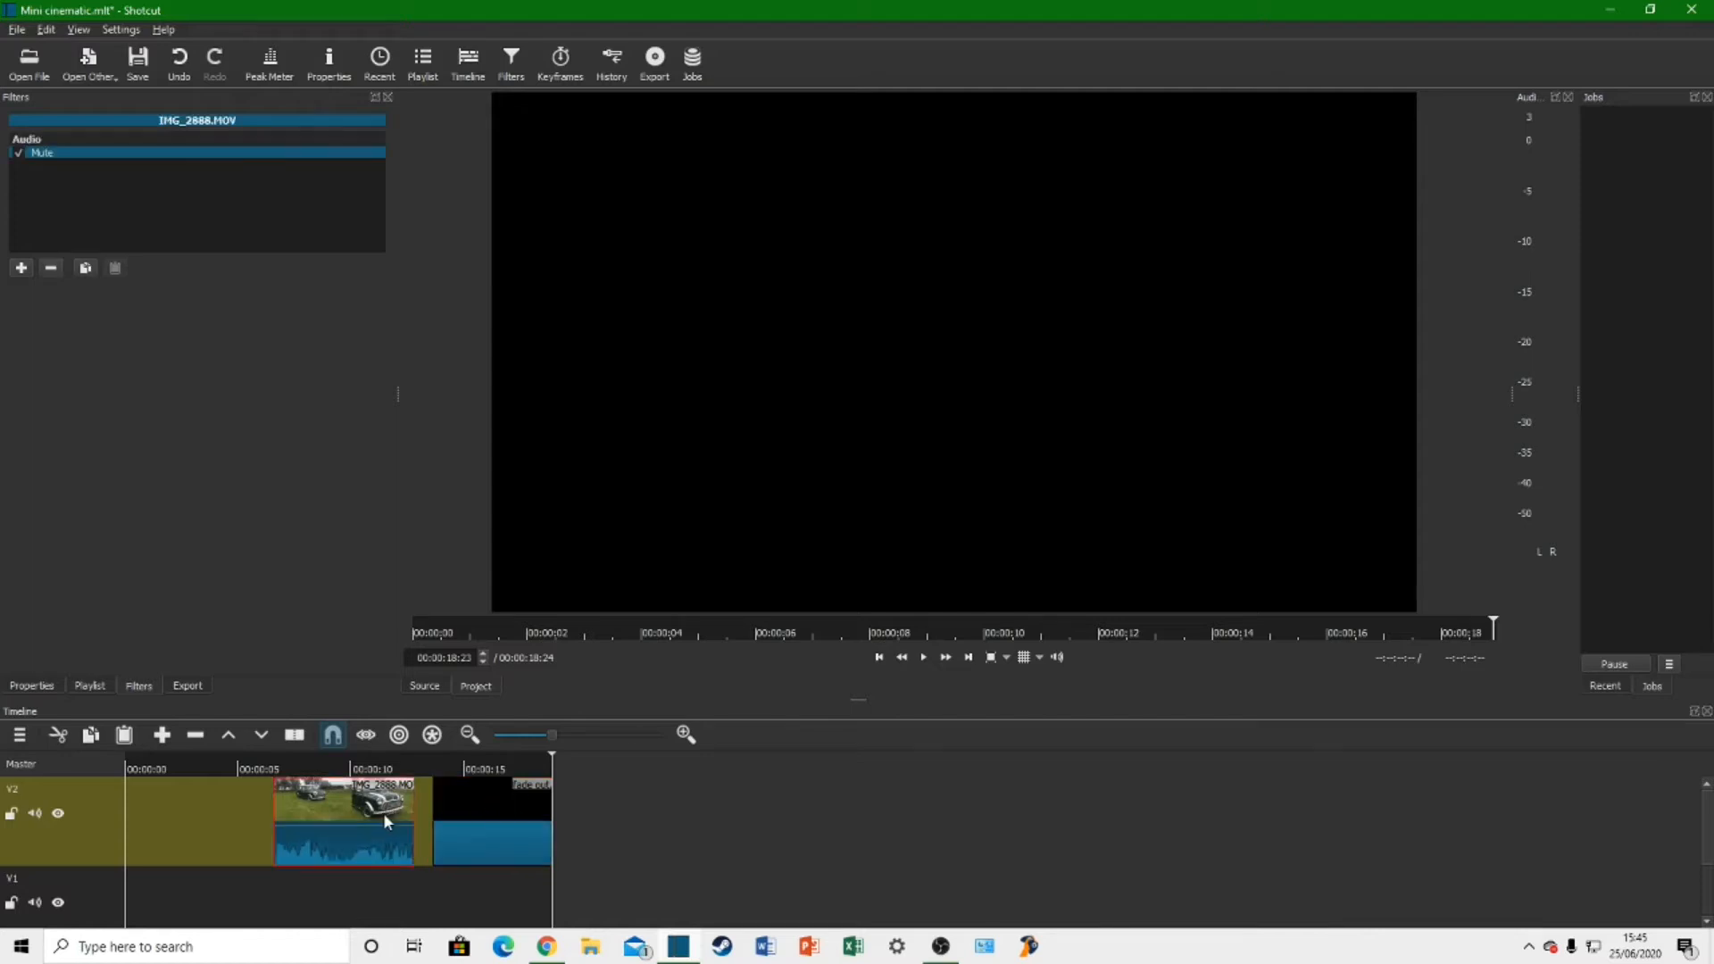
{"action": "left_click", "coordinate": [467, 812]}
{"action": "left_click", "coordinate": [368, 810]}
{"action": "left_click", "coordinate": [516, 807]}
{"action": "left_click", "coordinate": [39, 688]}
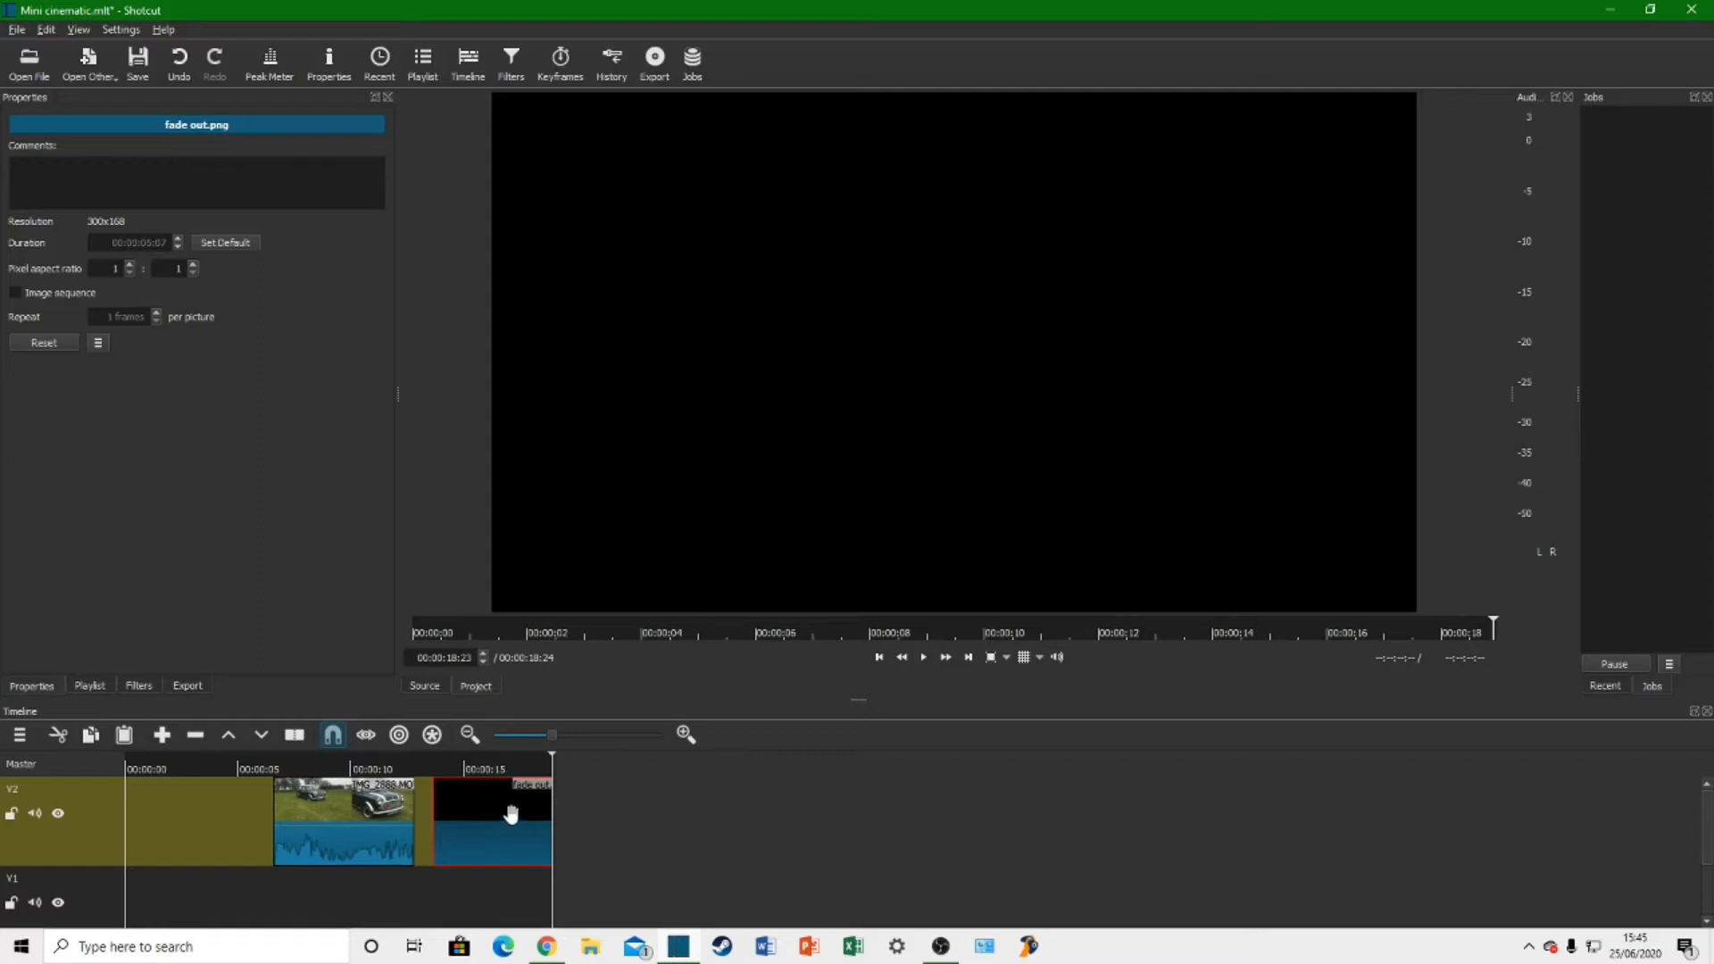
{"action": "left_click_drag", "start_coordinate": [531, 818], "coordinate": [213, 813]}
{"action": "left_click", "coordinate": [188, 792]}
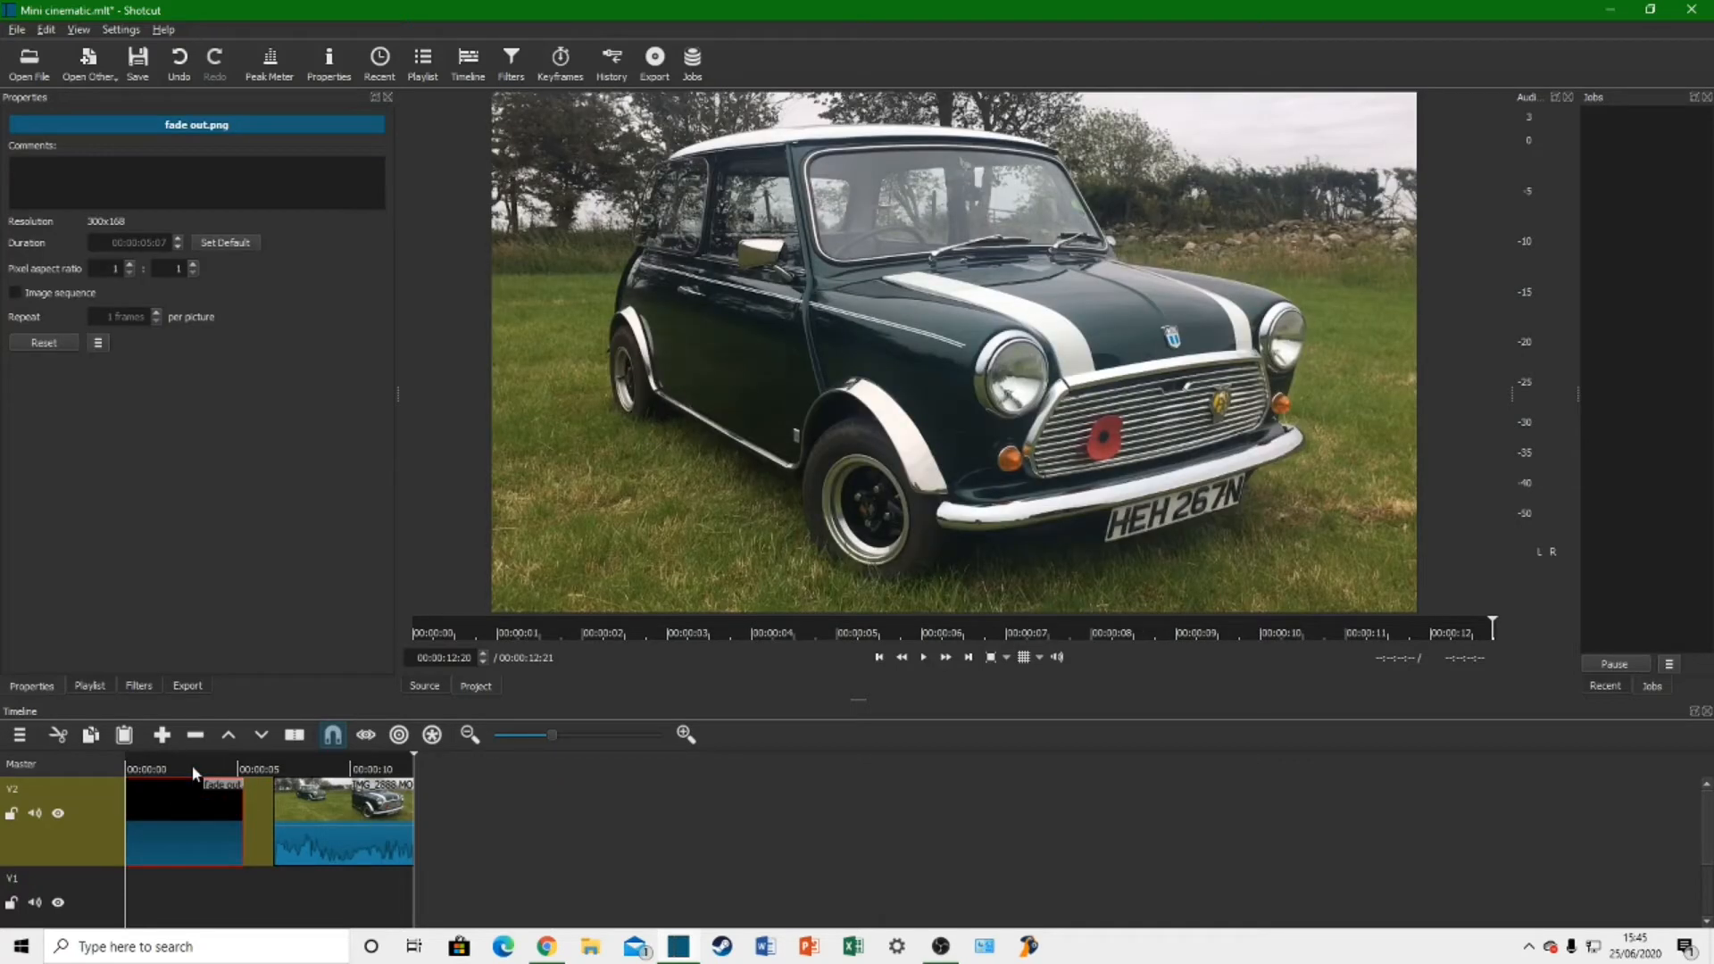
Step: Preview the black clip at 00:00:02:24 and the car clip at 00:00:08:23, and return the playhead to 00:00:02:06
{"action": "left_click", "coordinate": [194, 771]}
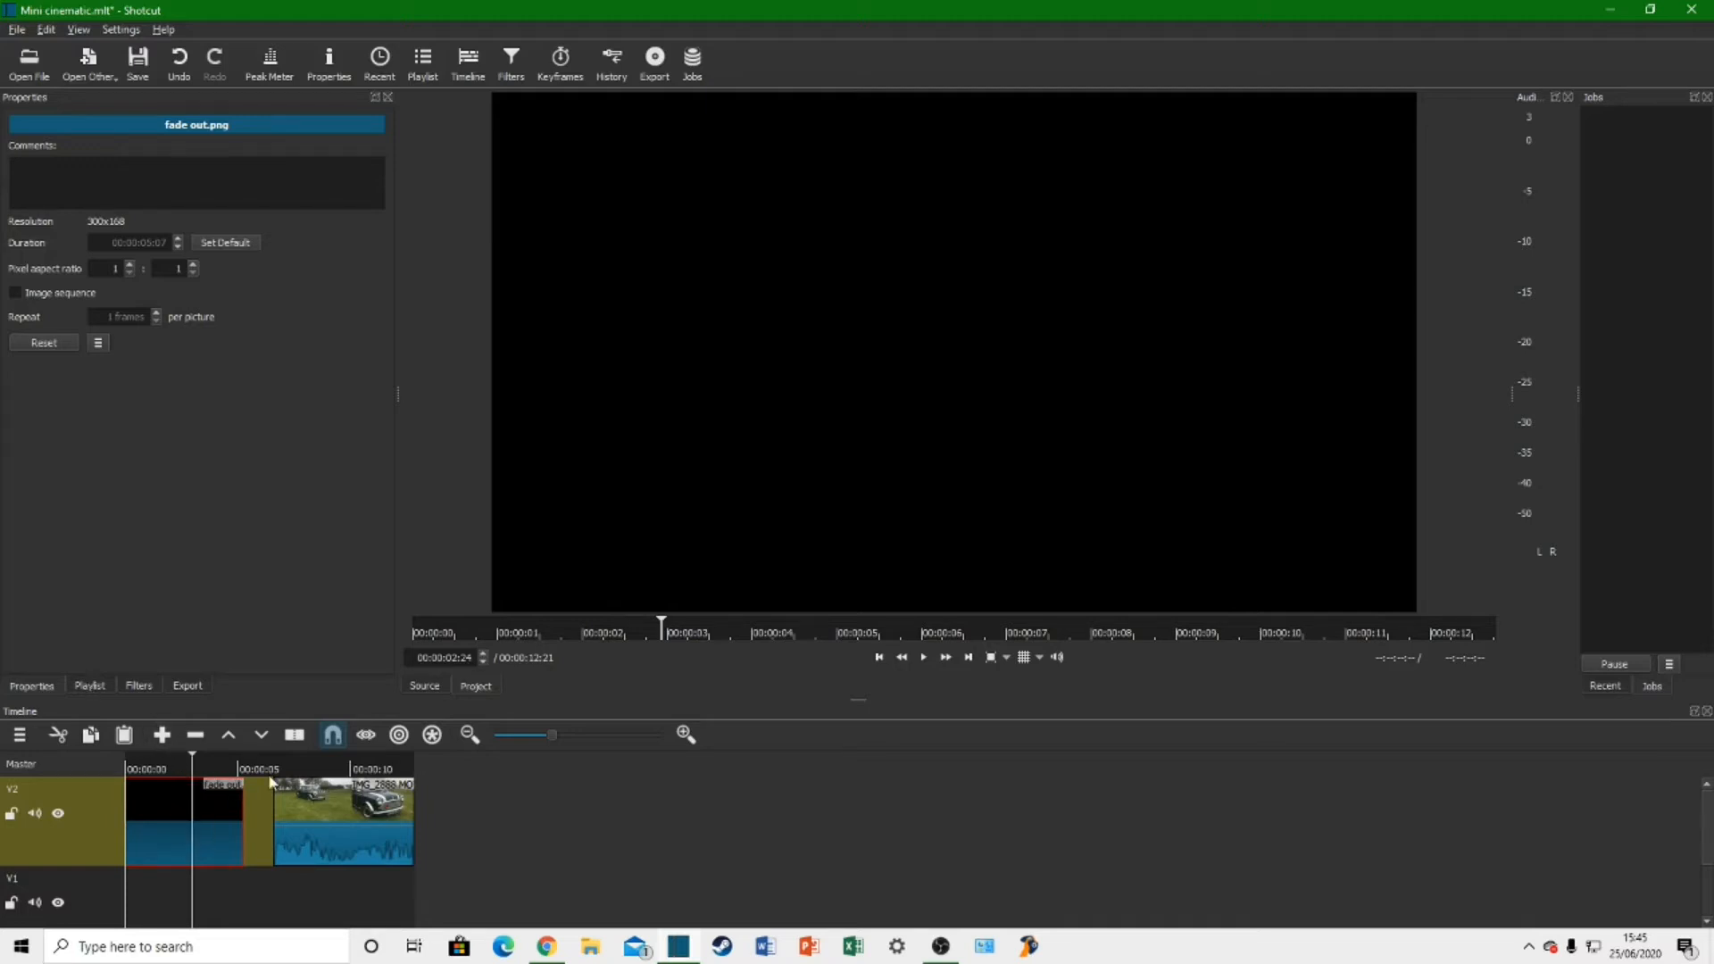
{"action": "left_click", "coordinate": [327, 773]}
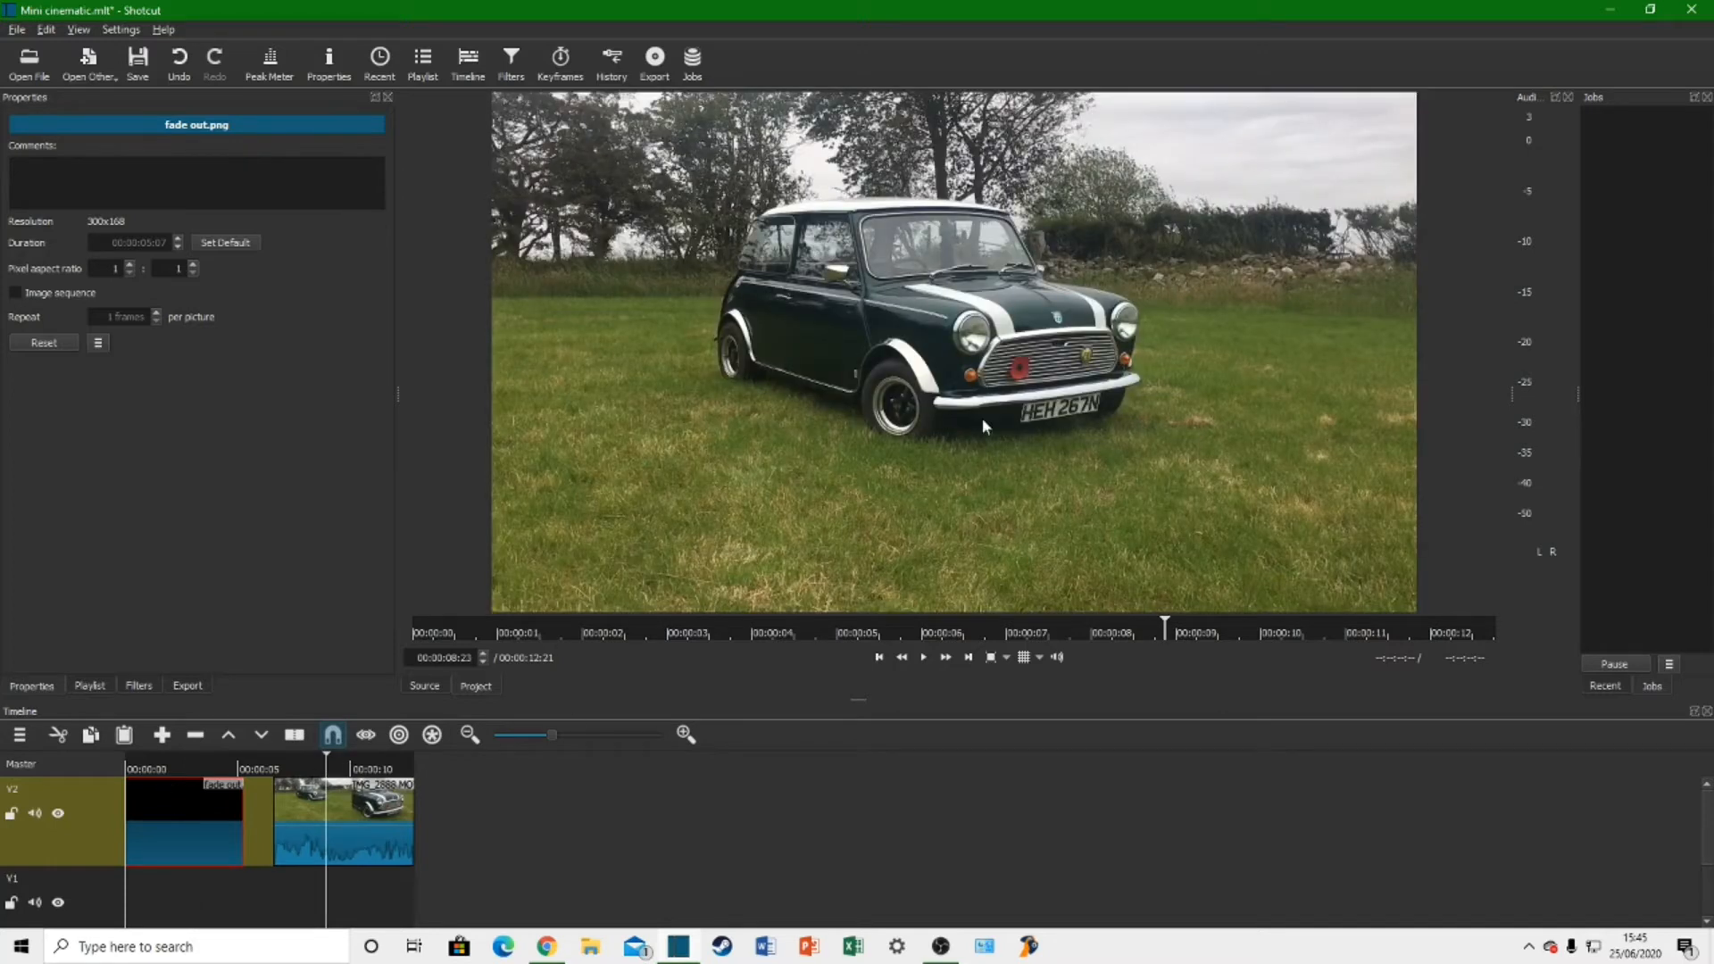
{"action": "left_click", "coordinate": [176, 764]}
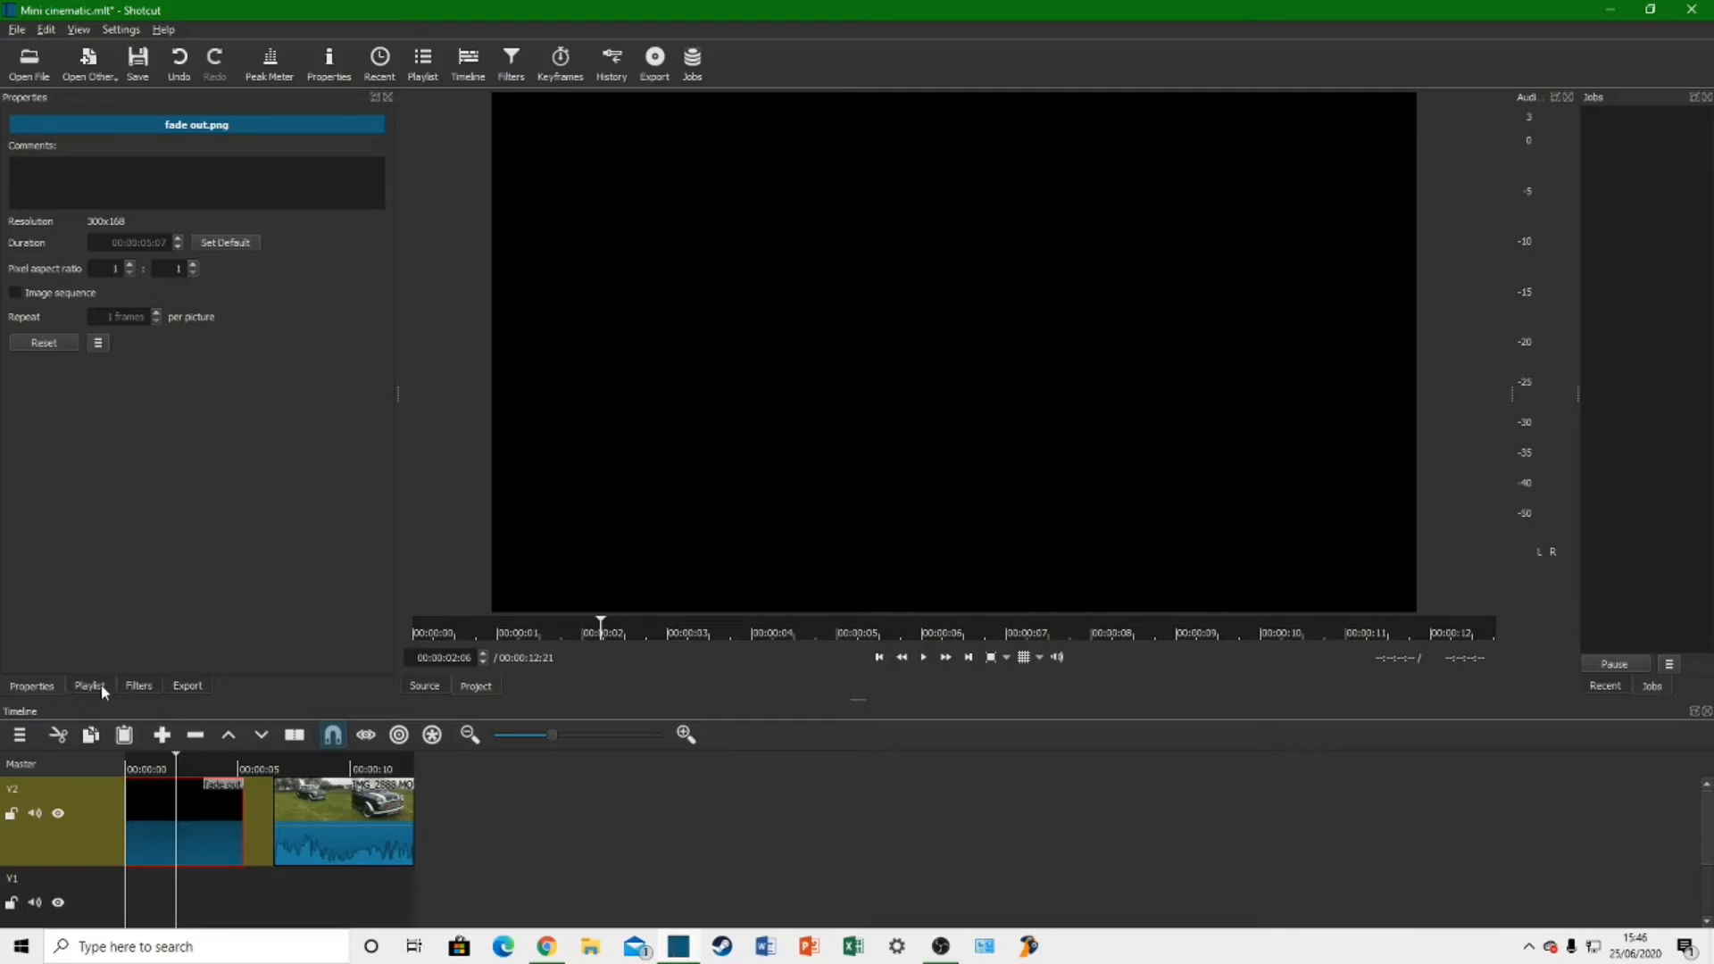
Step: Look through the Video, Audio and Favourite filters available for the fade out.png clip
{"action": "left_click", "coordinate": [139, 687]}
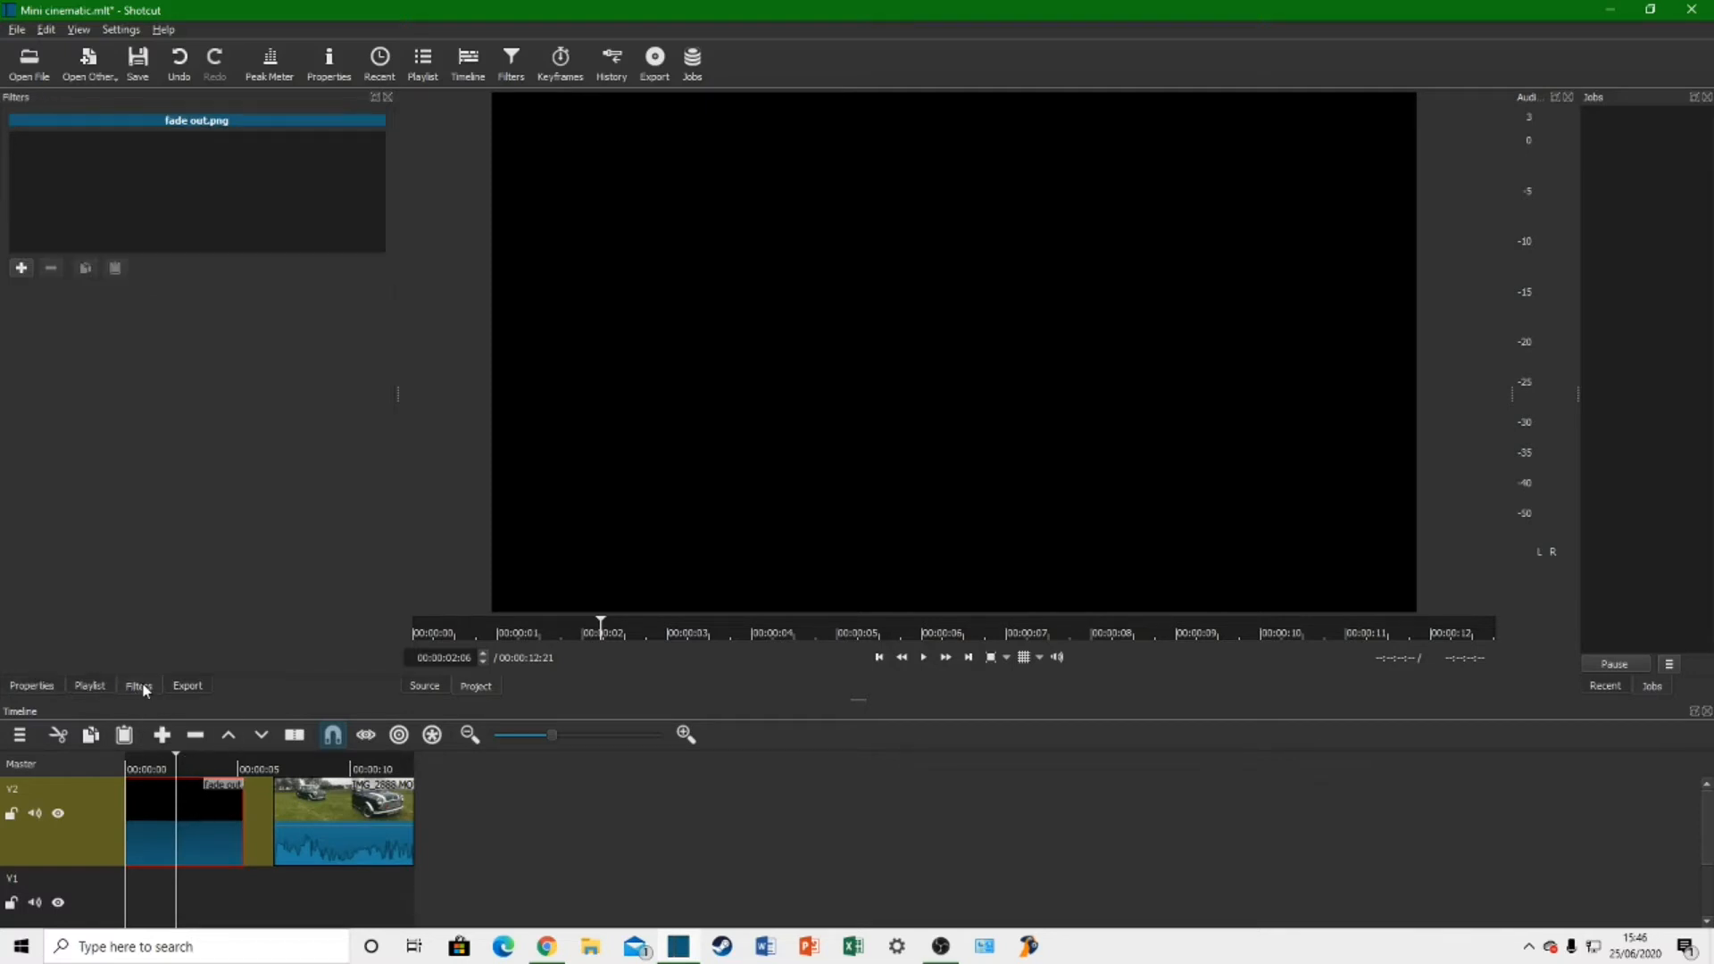
{"action": "left_click", "coordinate": [22, 269]}
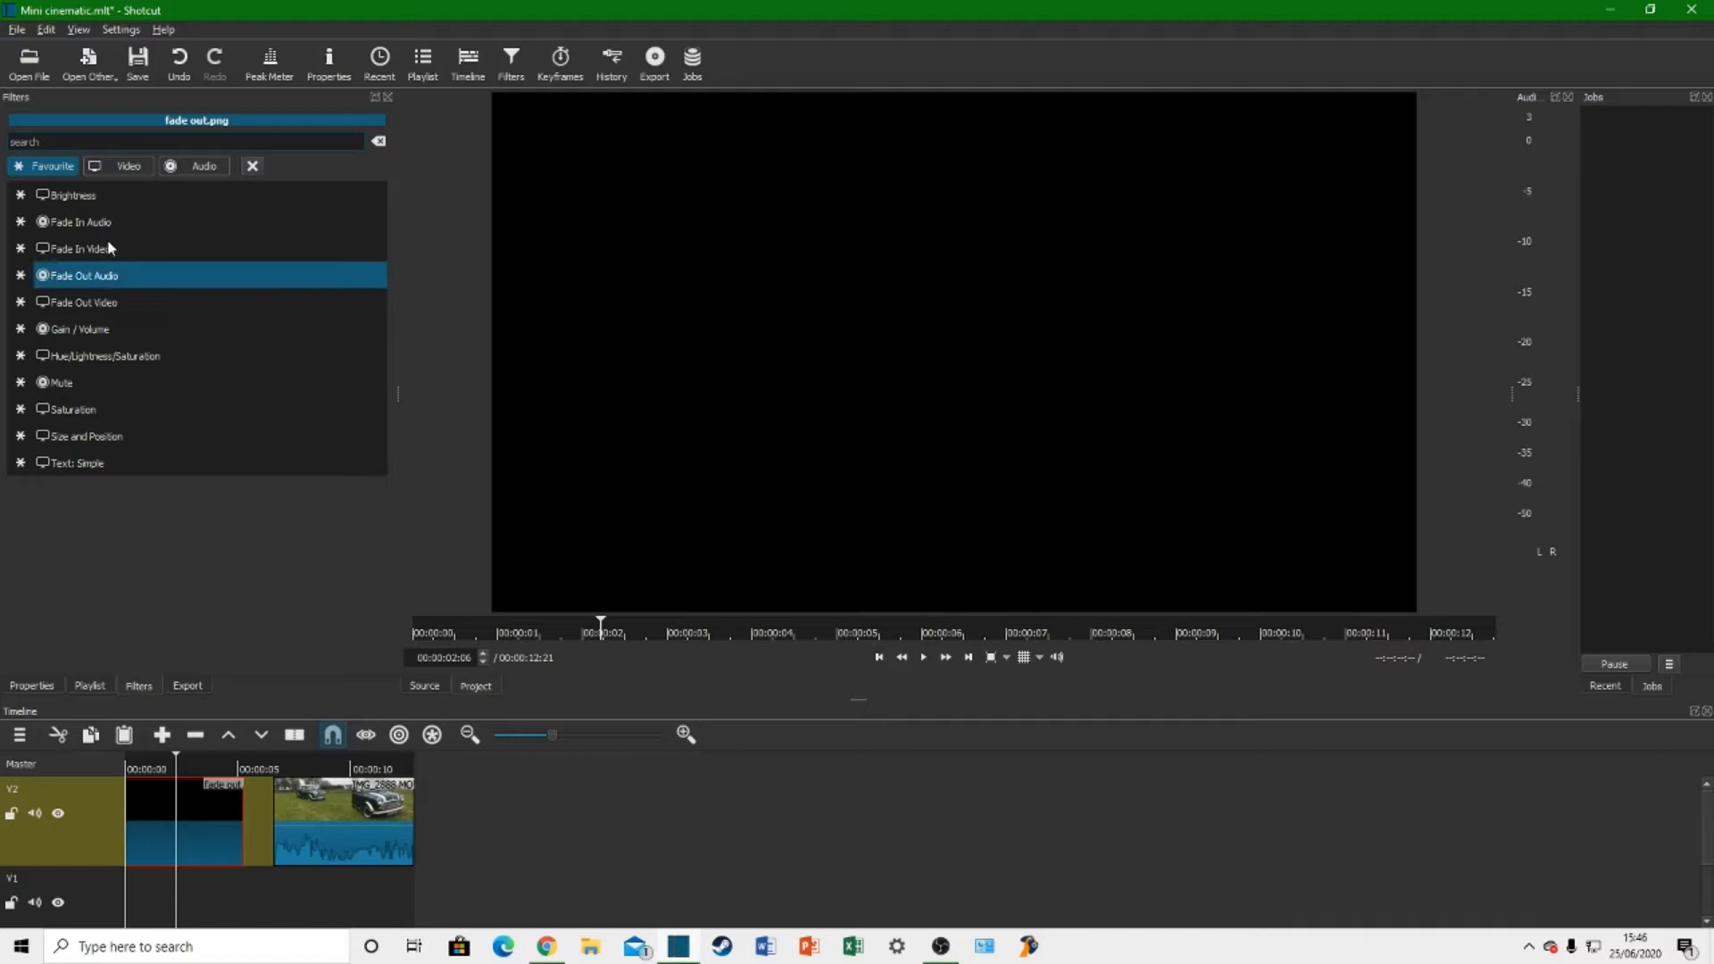
{"action": "left_click", "coordinate": [124, 164]}
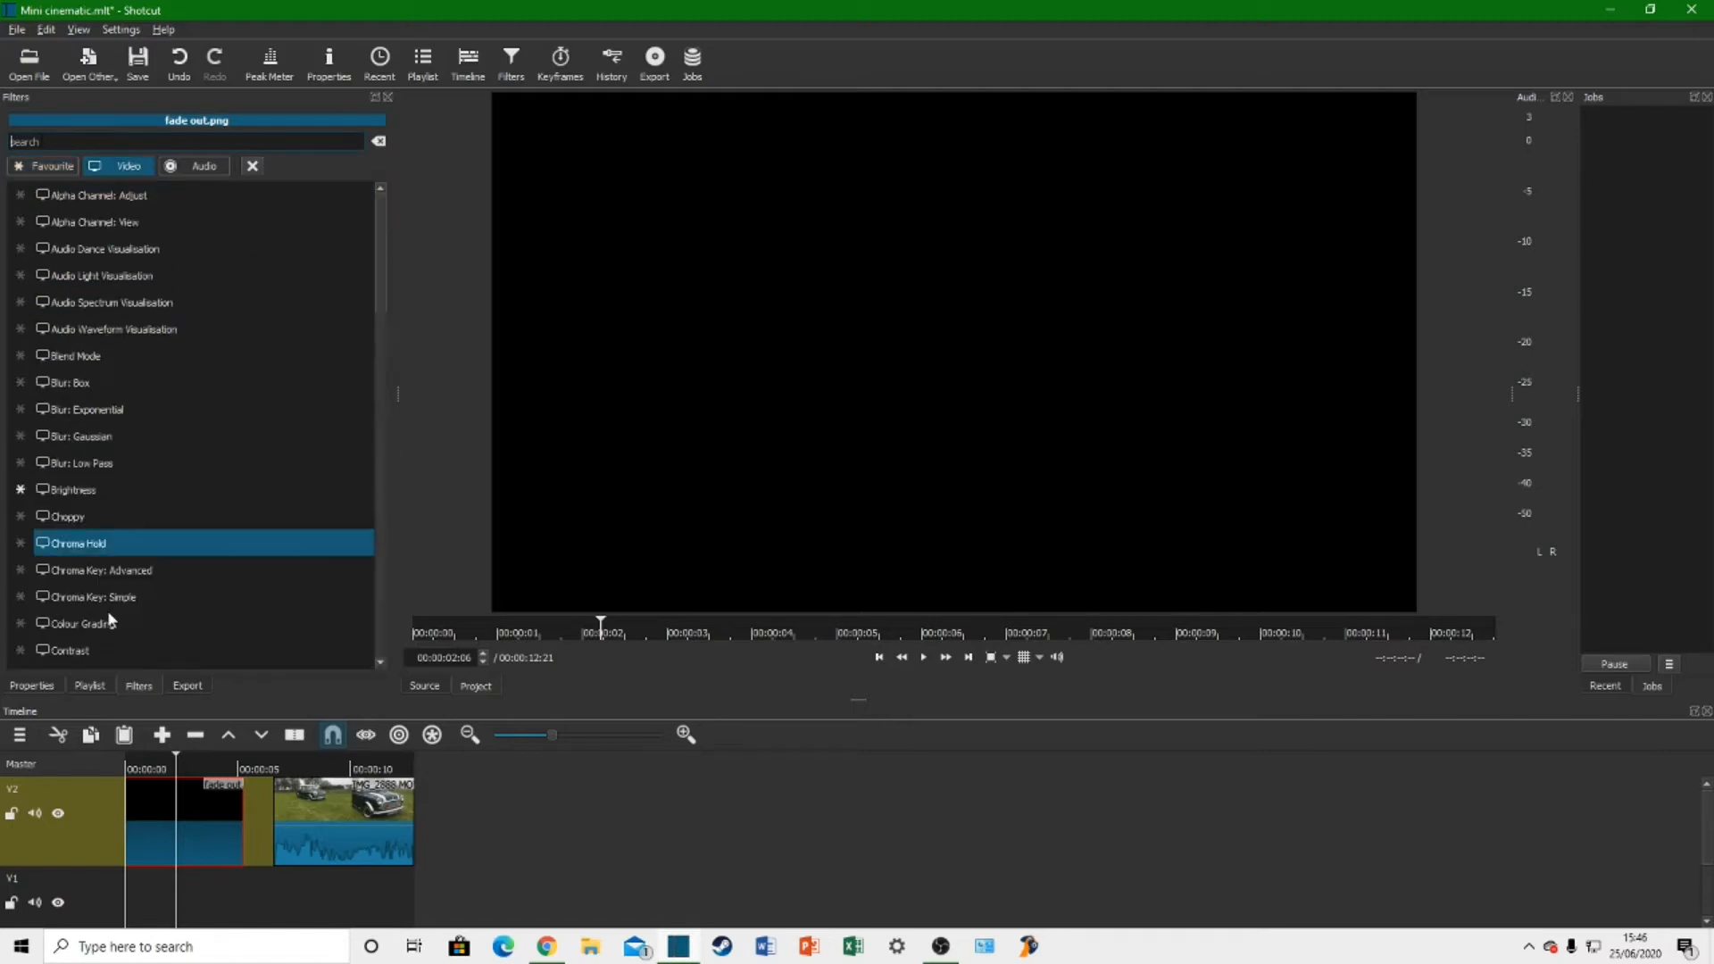
{"action": "scroll", "coordinate": [103, 490], "scroll_direction": "down", "scroll_amount": 4}
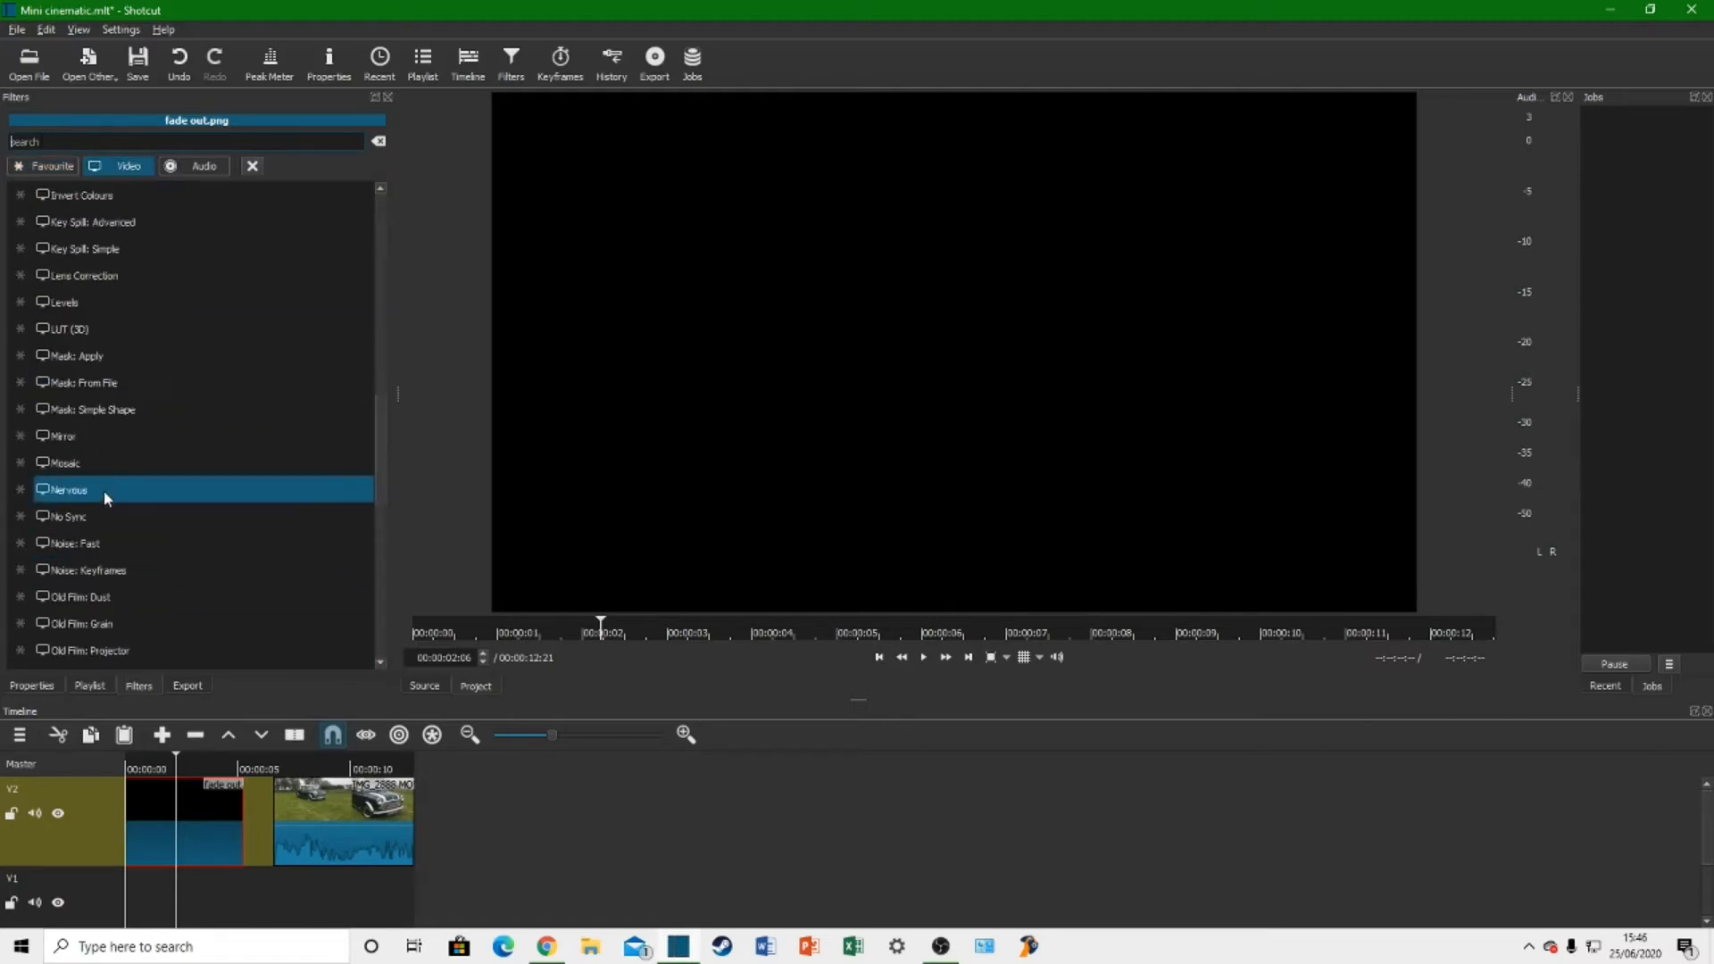
{"action": "left_click", "coordinate": [180, 166]}
{"action": "scroll", "coordinate": [93, 432], "scroll_direction": "down", "scroll_amount": 2}
{"action": "scroll", "coordinate": [168, 503], "scroll_direction": "up", "scroll_amount": 2}
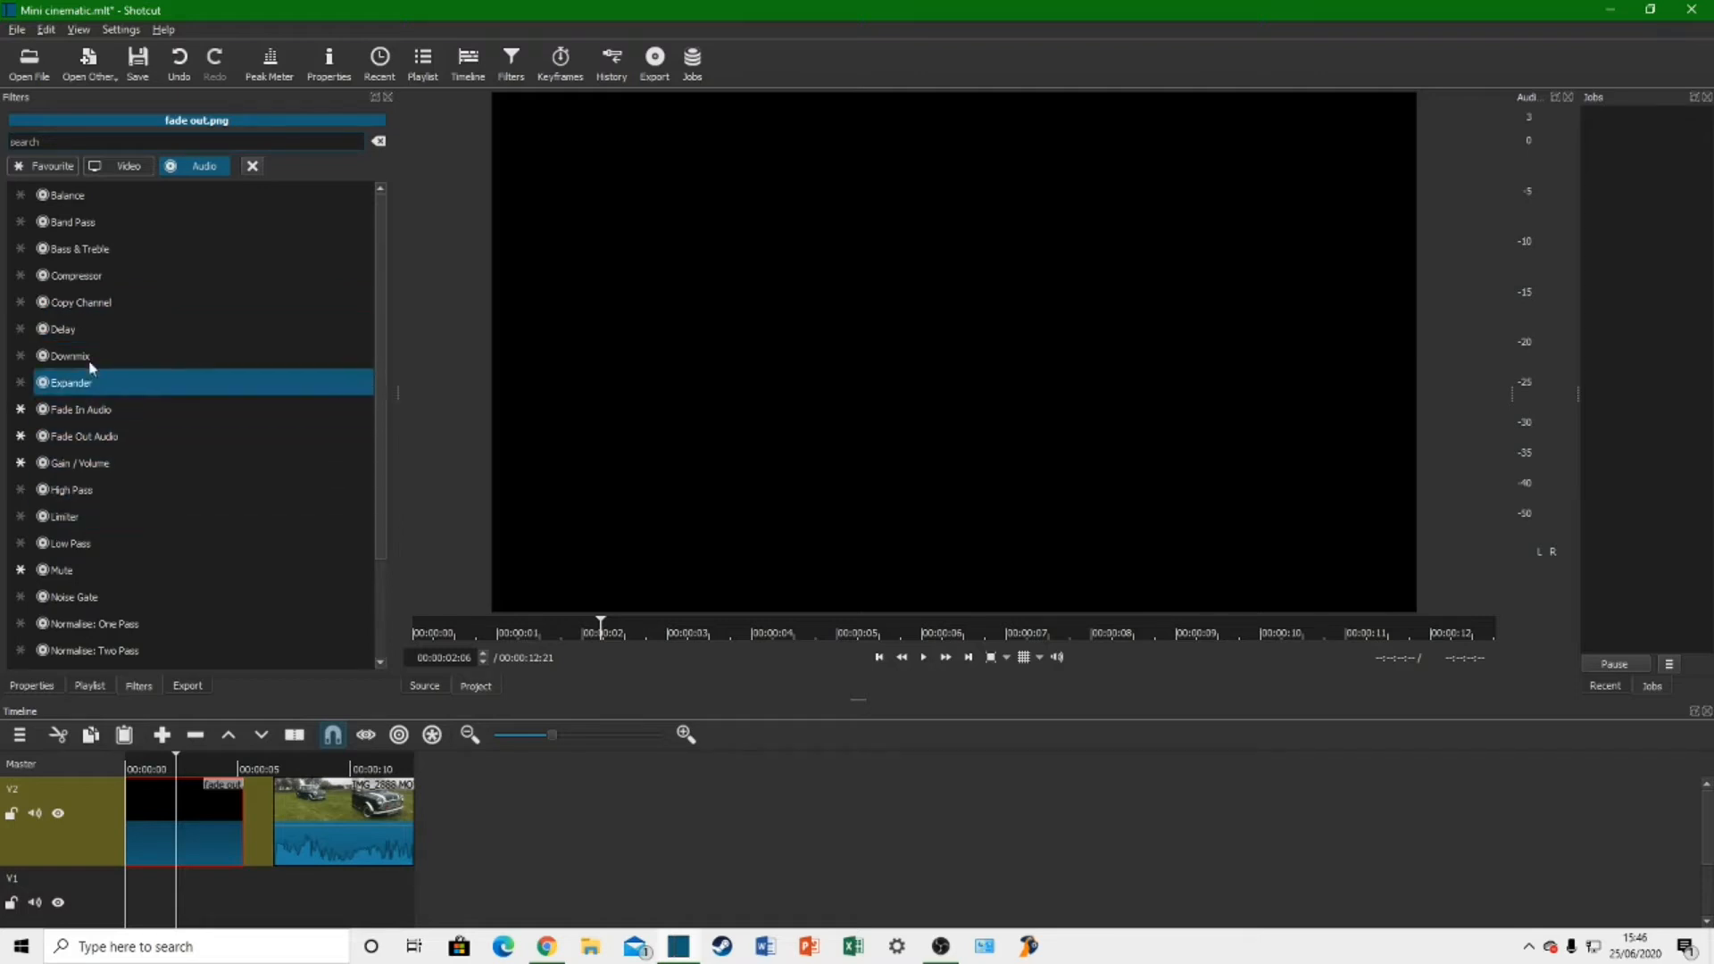
{"action": "left_click", "coordinate": [55, 167]}
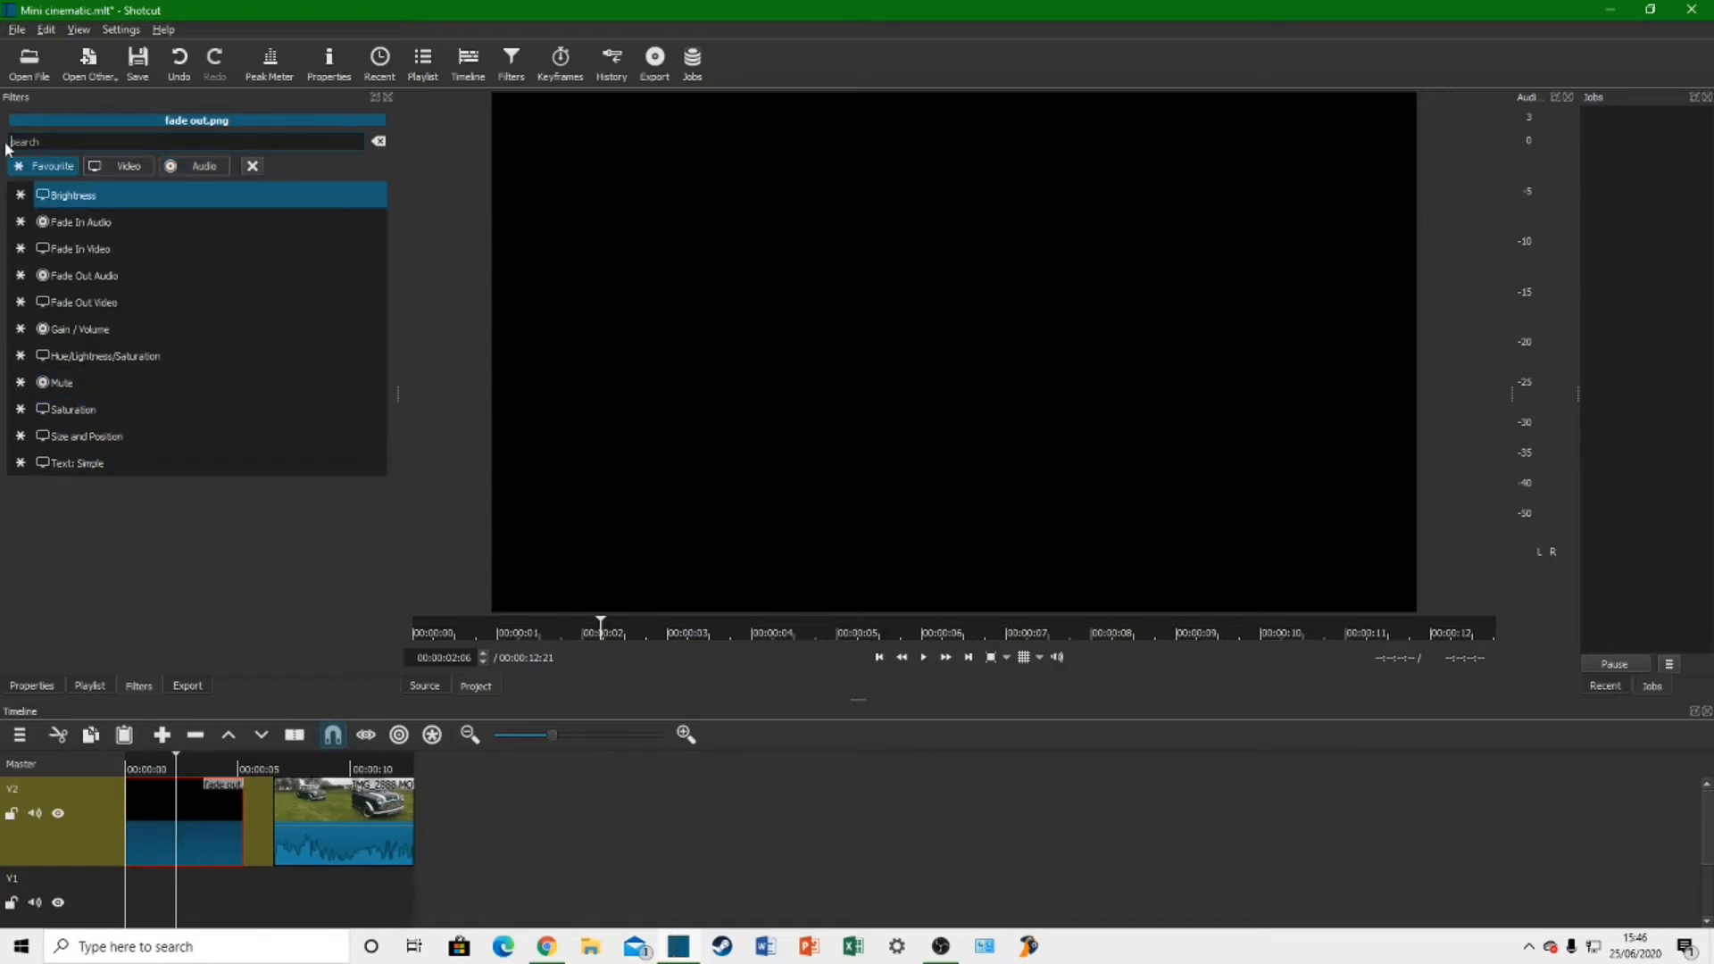
Step: Add the Text: Simple filter to the fade out.png clip and clear its default #timecode# text
{"action": "left_click", "coordinate": [91, 464]}
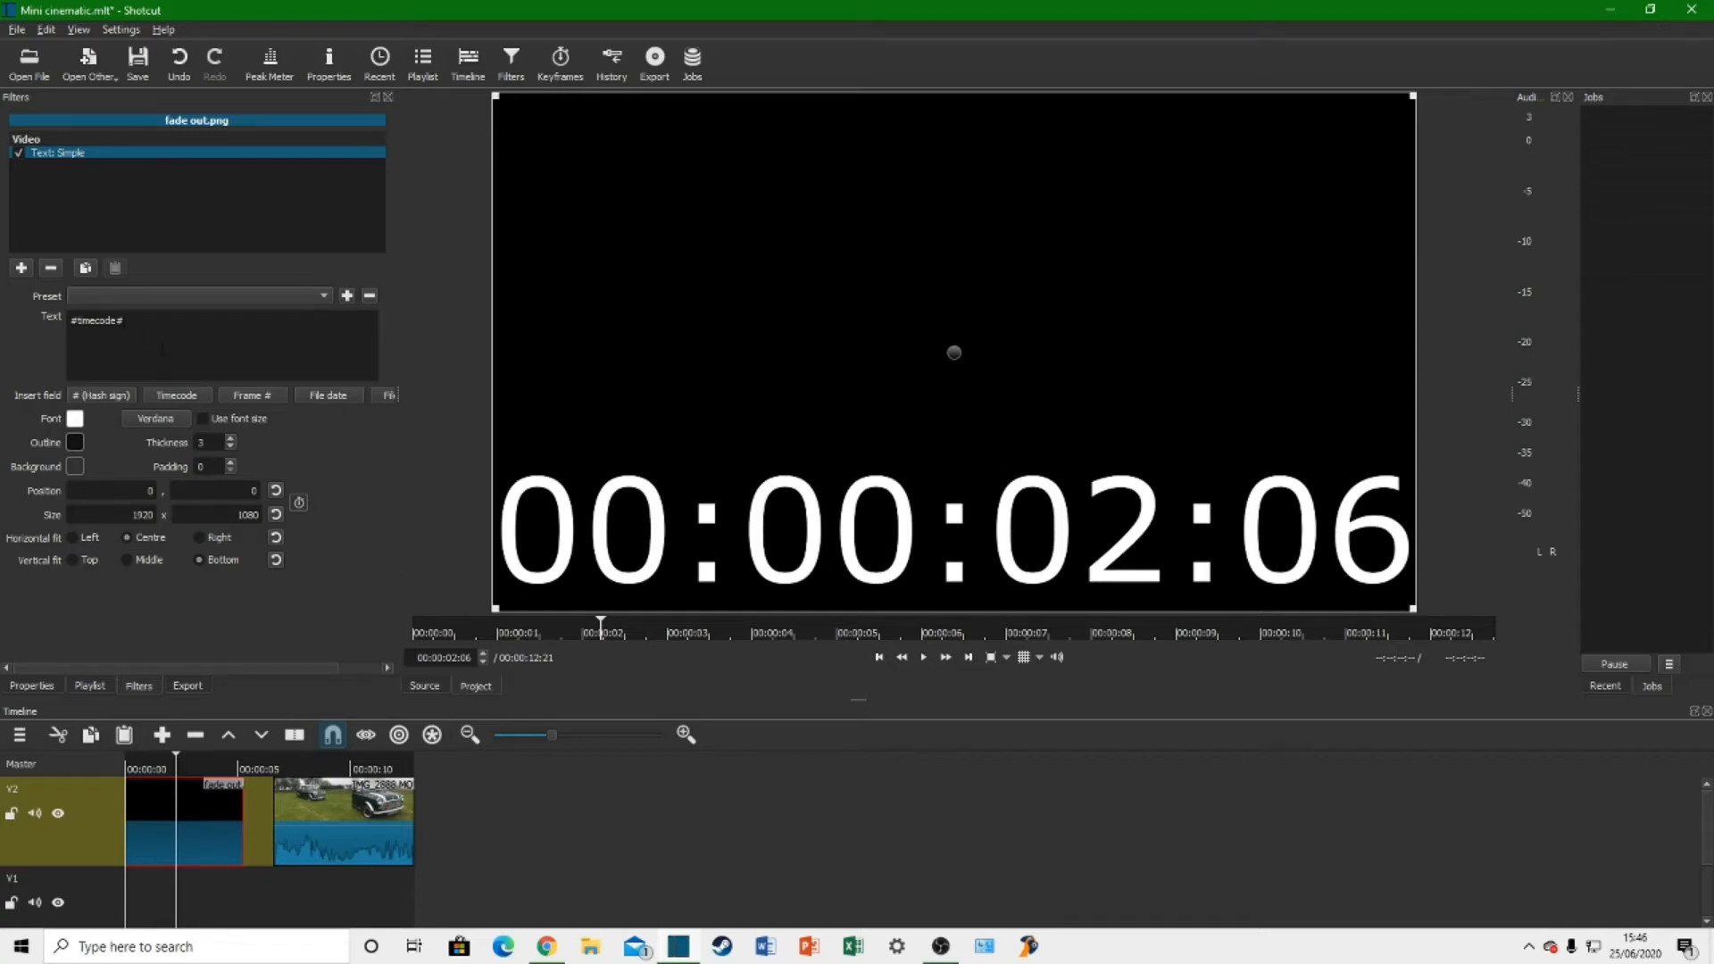
{"action": "left_click_drag", "start_coordinate": [152, 319], "coordinate": [61, 322]}
{"action": "key", "text": "BackSpace"}
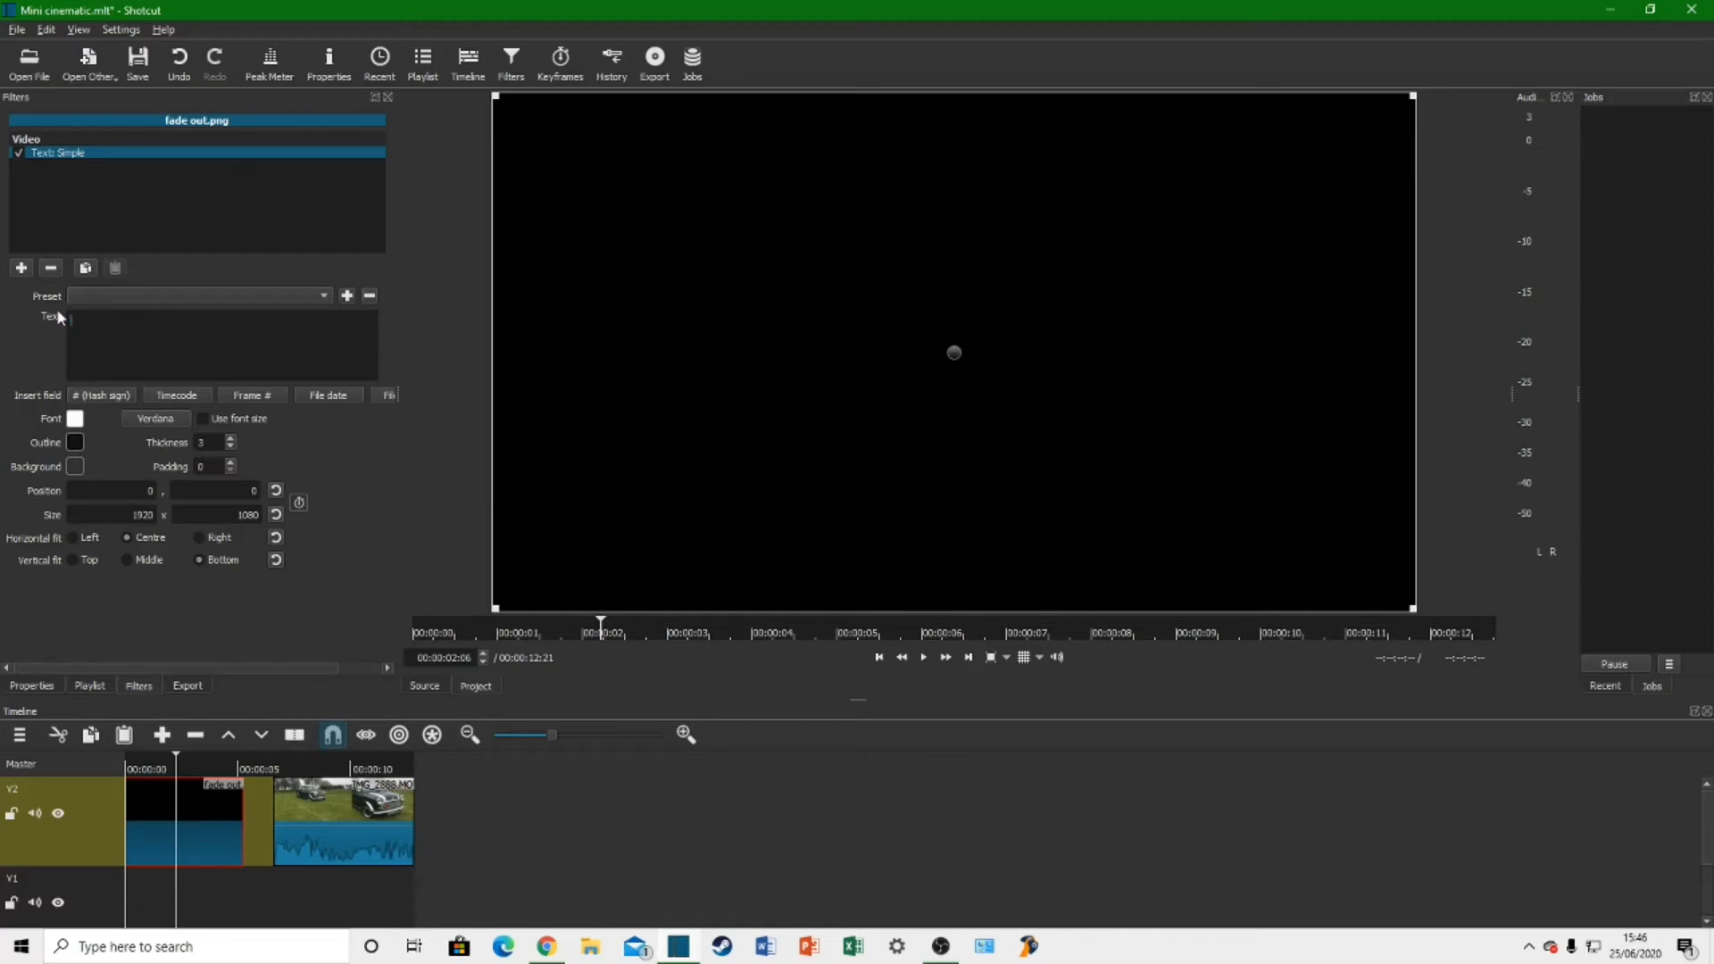
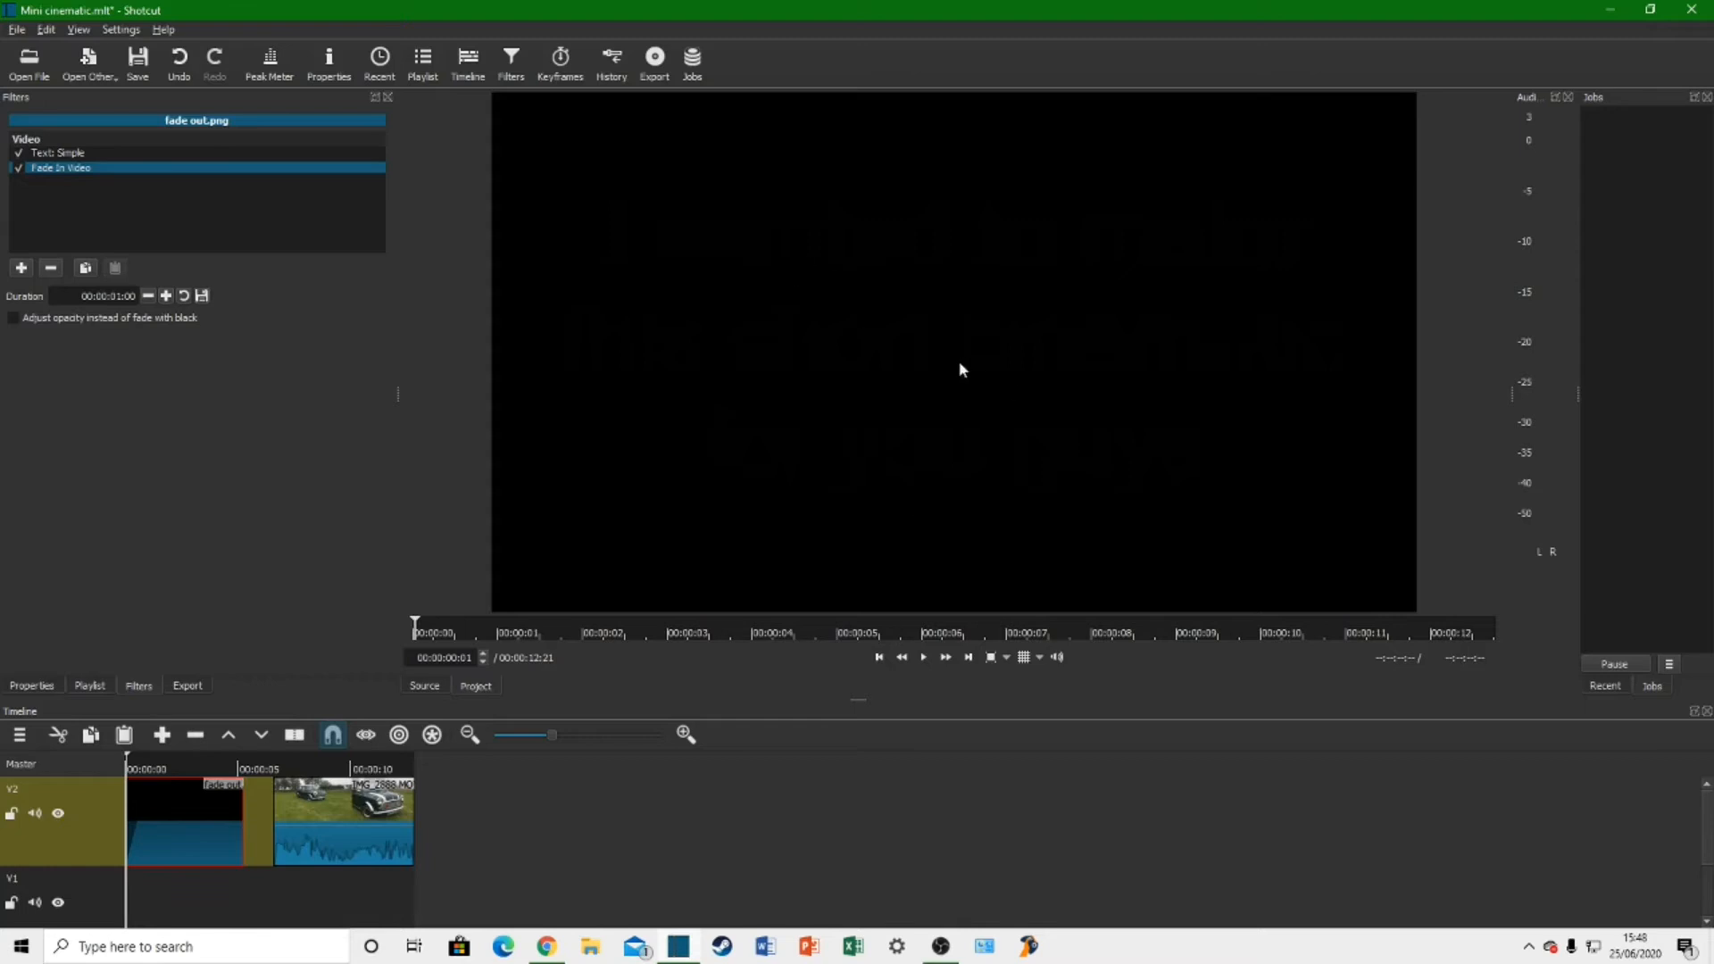
Step: Preview the title's fade-in and add a Fade Out Video filter to the fade out.png clip
{"action": "left_click", "coordinate": [926, 657]}
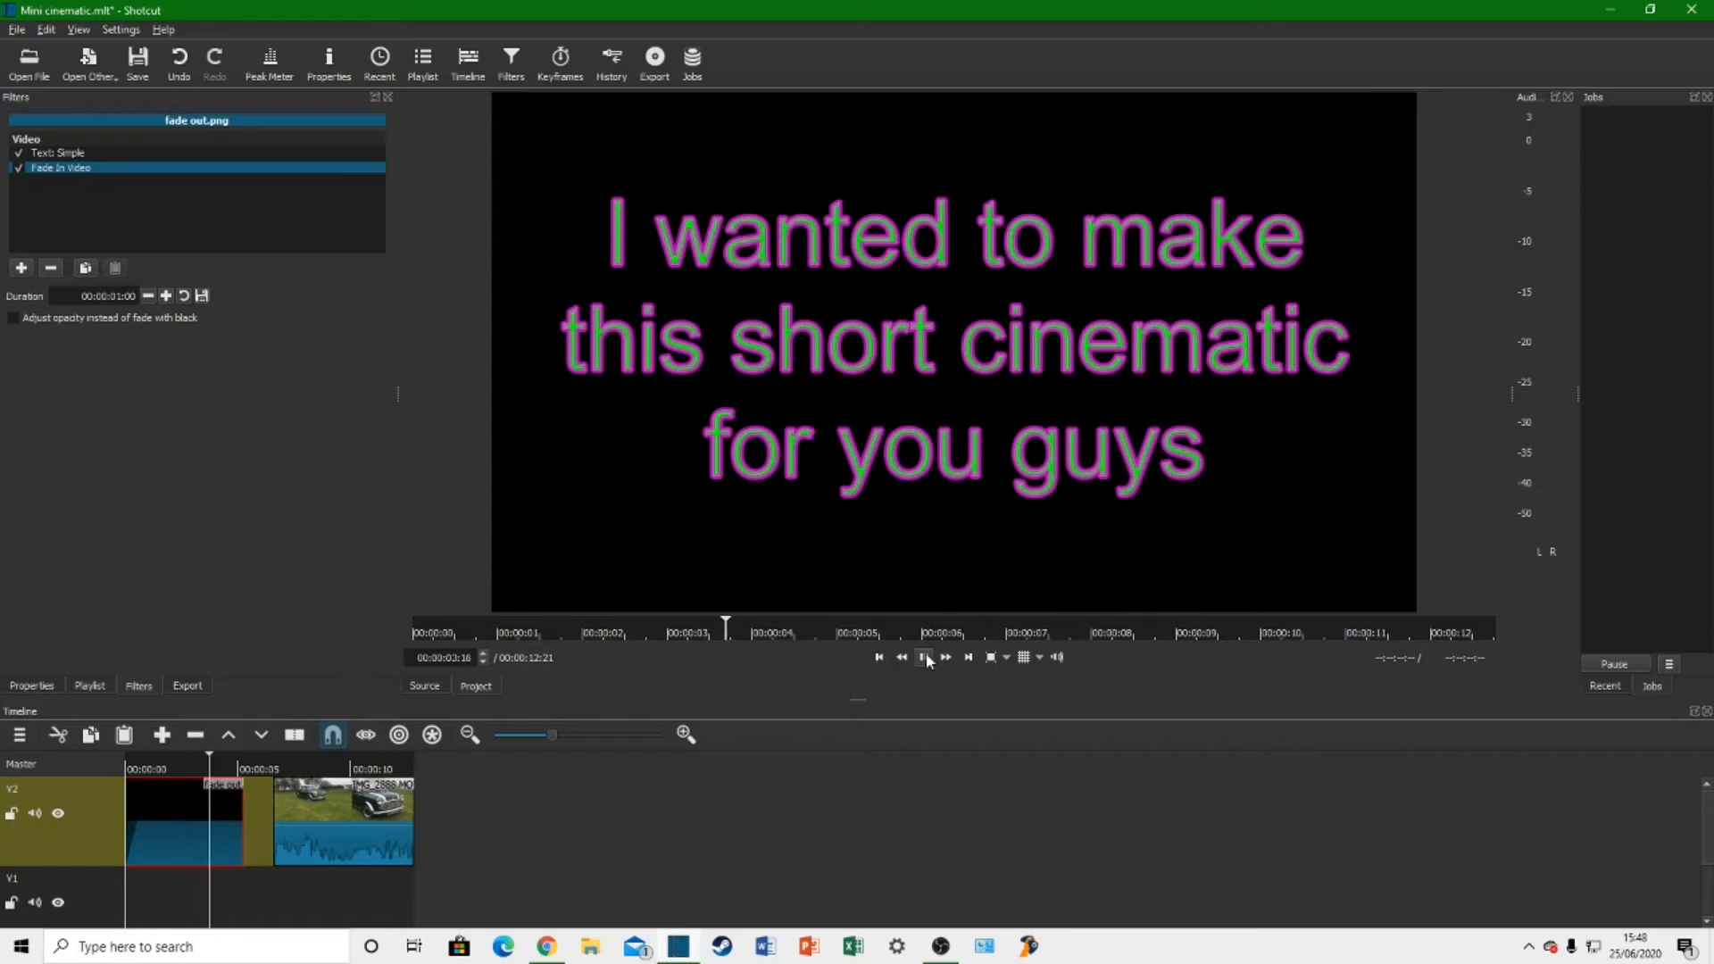
{"action": "left_click", "coordinate": [926, 657]}
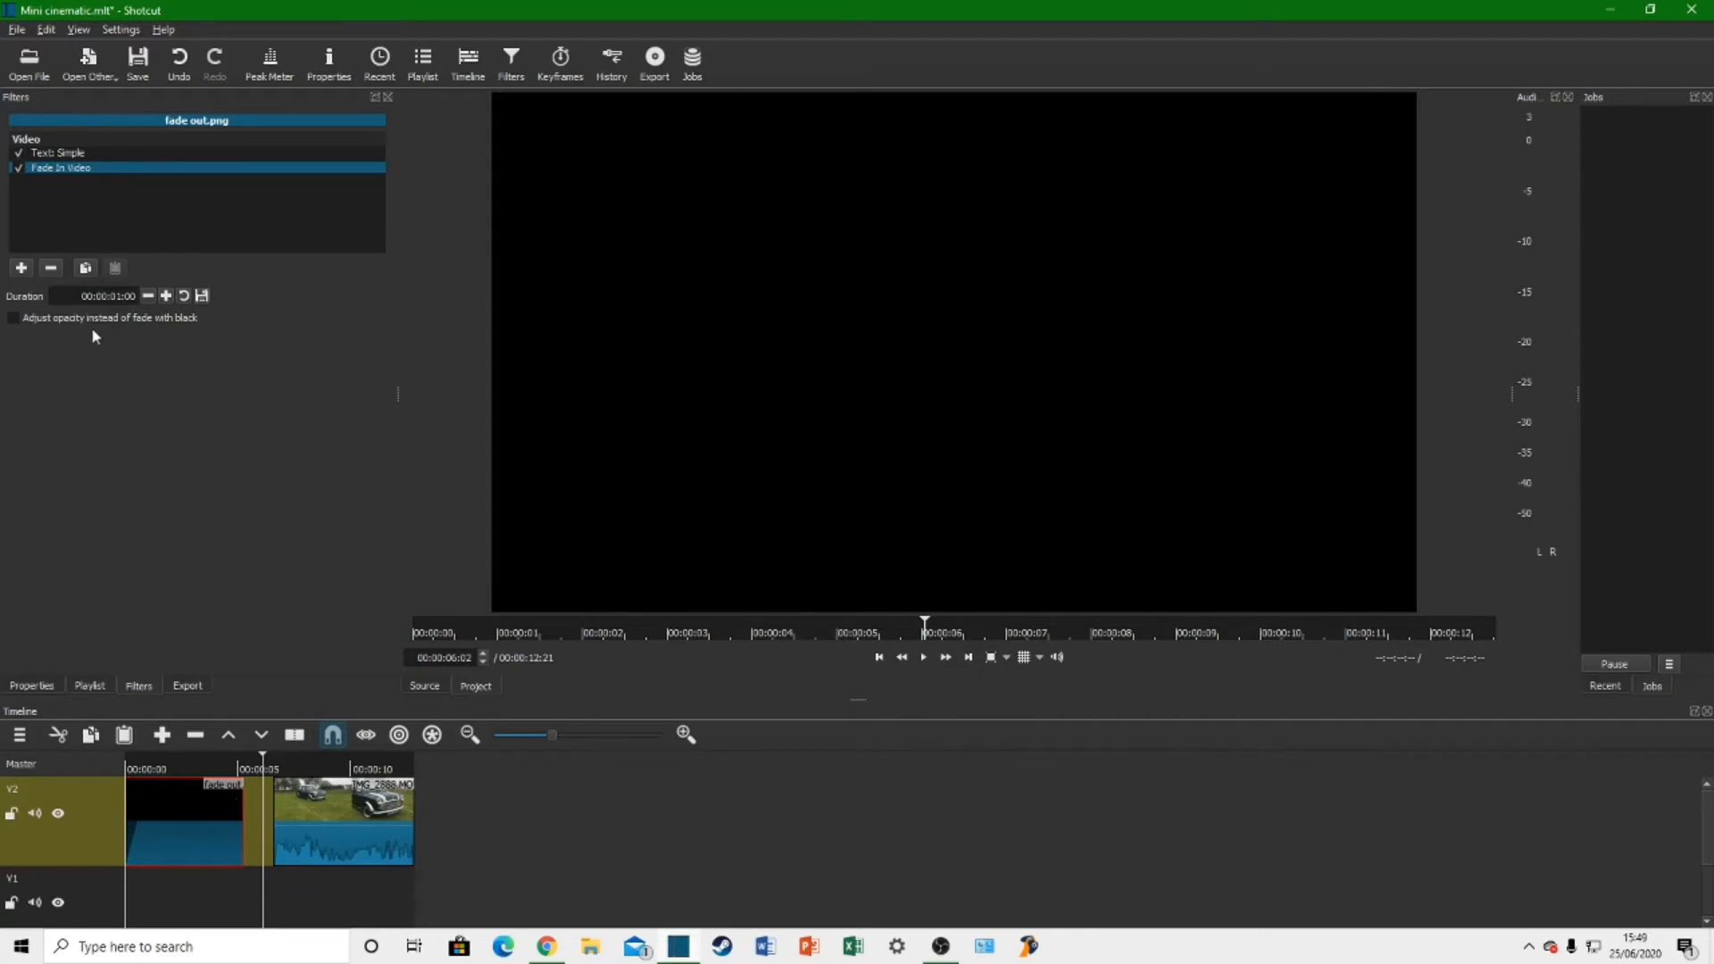
{"action": "left_click", "coordinate": [22, 268]}
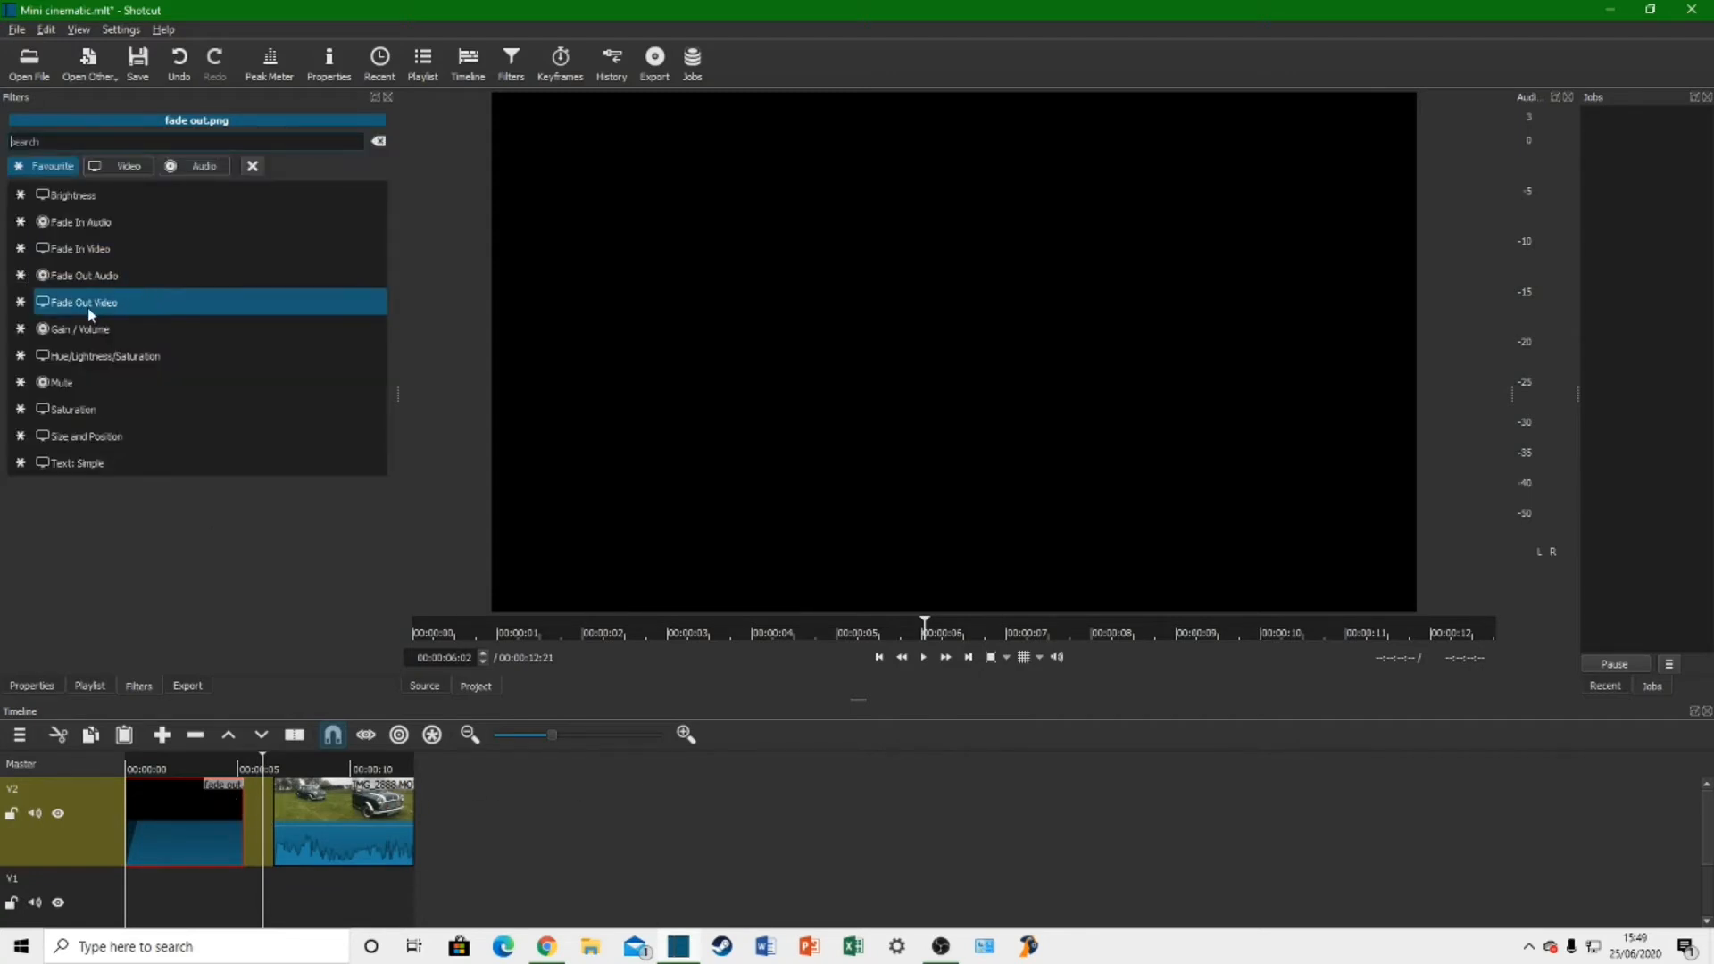
{"action": "left_click", "coordinate": [117, 307]}
Step: Play the timeline from the start to check the title's fade-in and fade-out leading into the car clip
{"action": "left_click", "coordinate": [179, 770]}
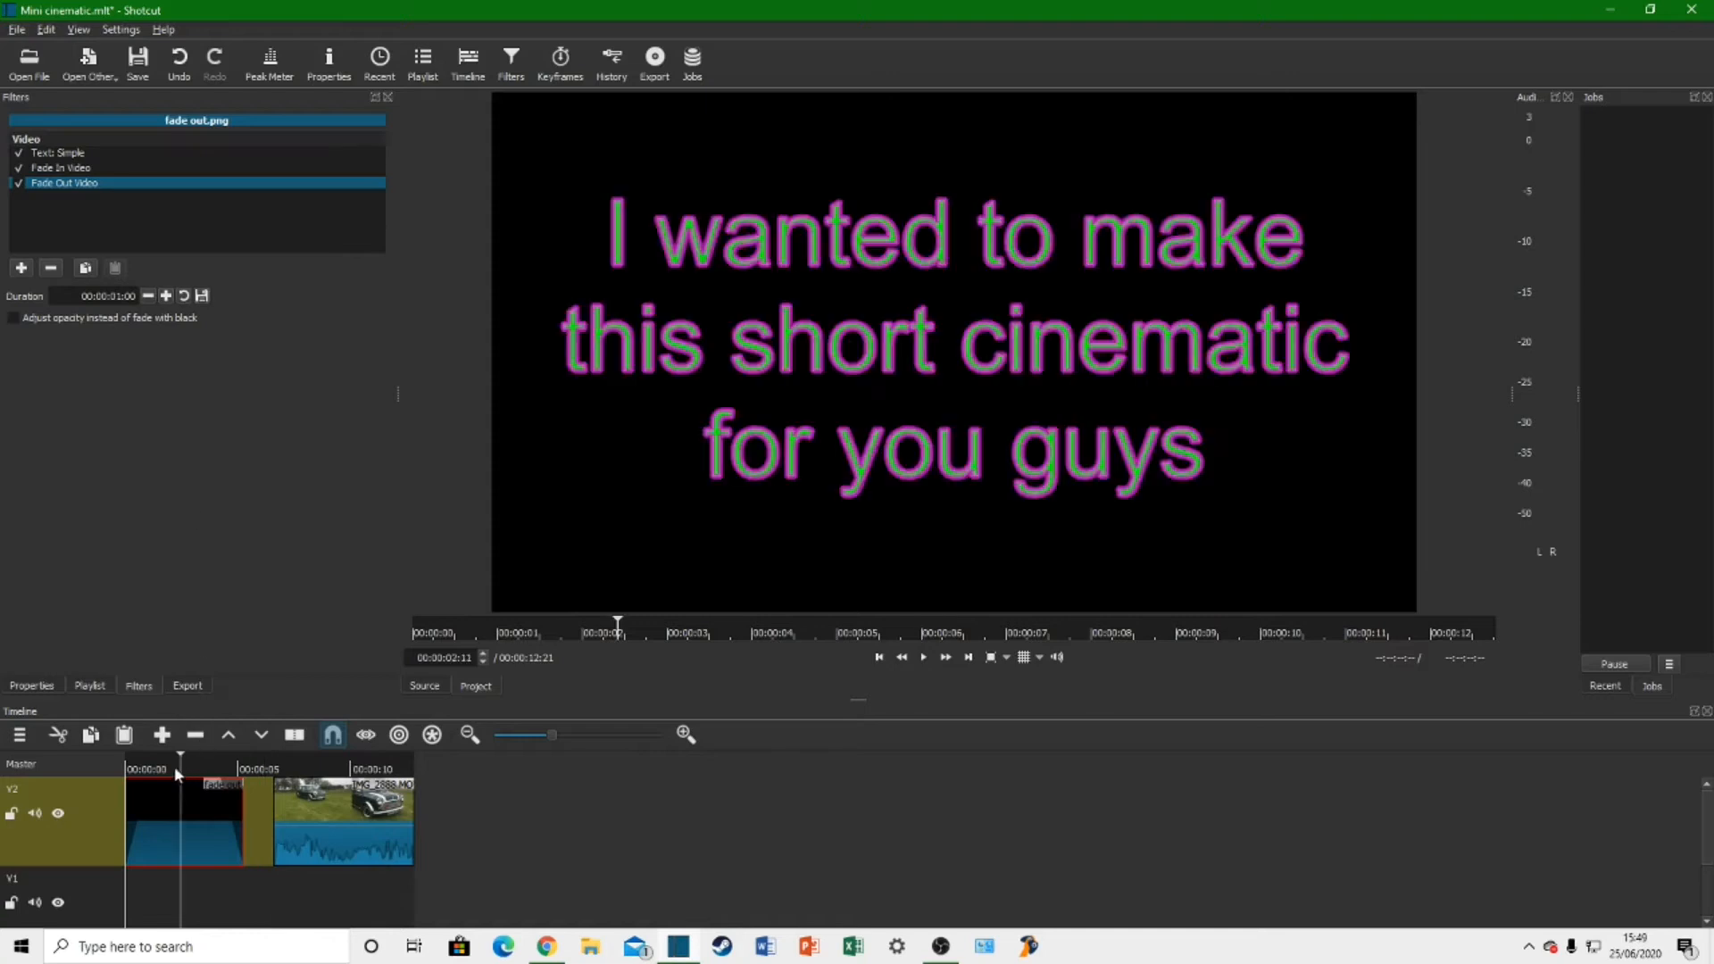
{"action": "left_click", "coordinate": [873, 658]}
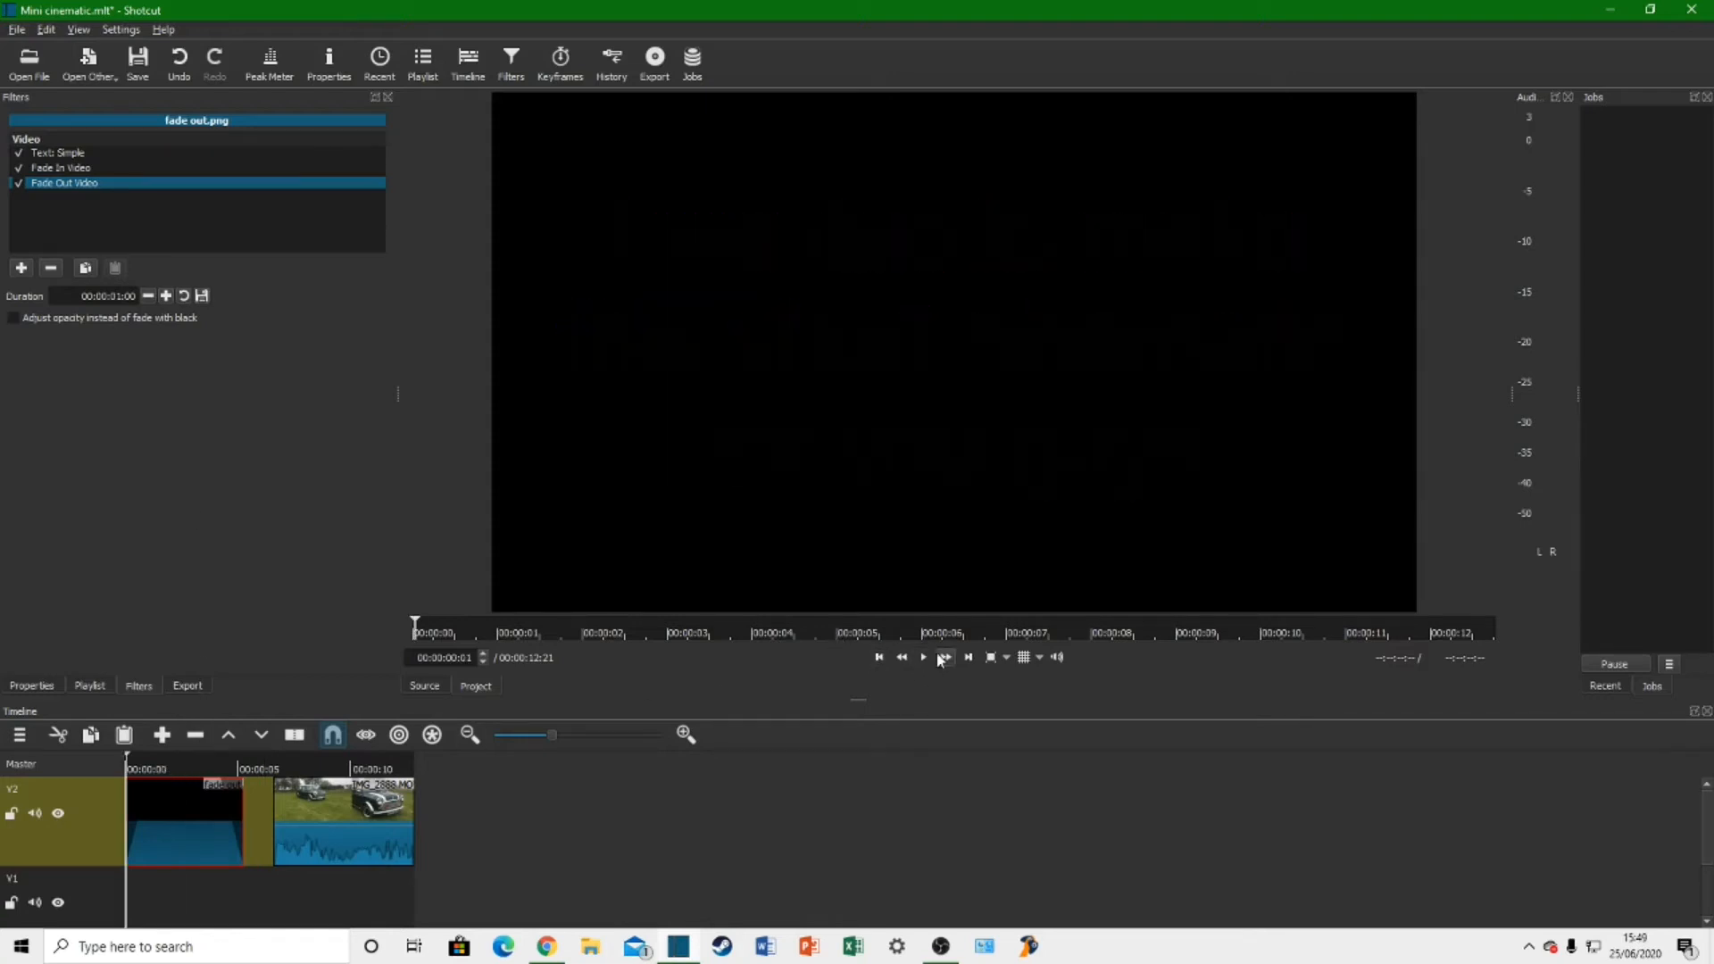
{"action": "left_click", "coordinate": [926, 661]}
{"action": "left_click", "coordinate": [926, 661]}
{"action": "key", "text": "space"}
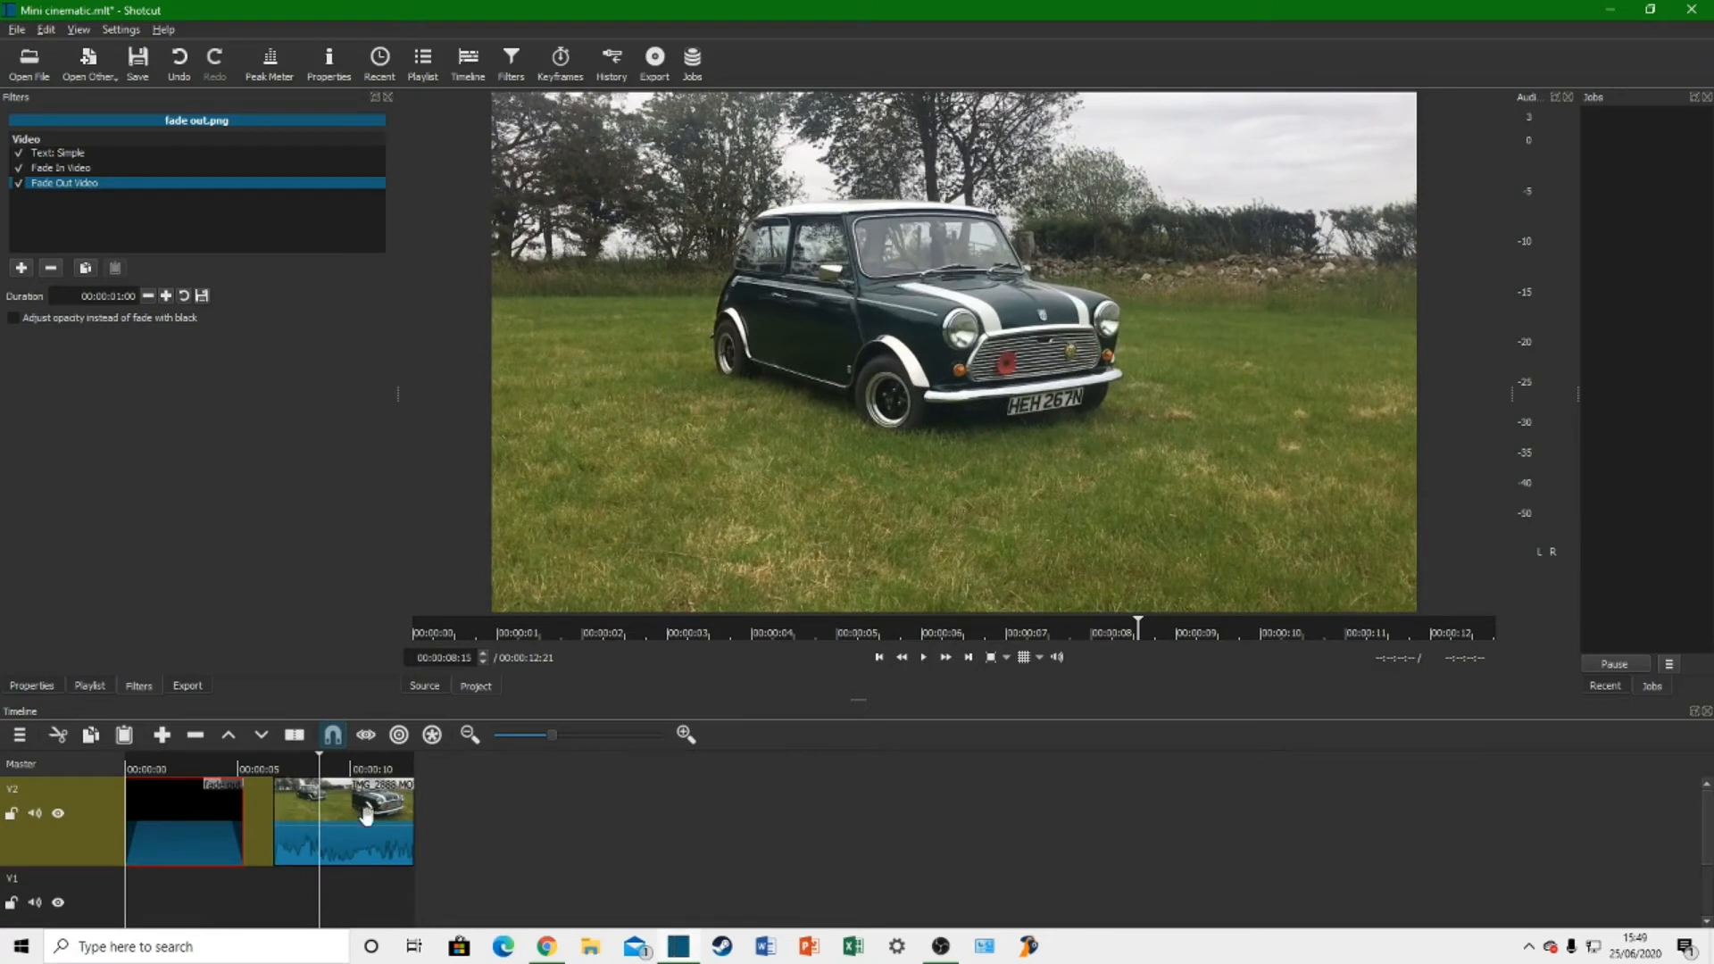
Step: Move the IMG_2888.MOV clip closer to the title clip, add a Fade In Video filter to it, and preview the join
{"action": "left_click_drag", "start_coordinate": [372, 823], "coordinate": [311, 825]}
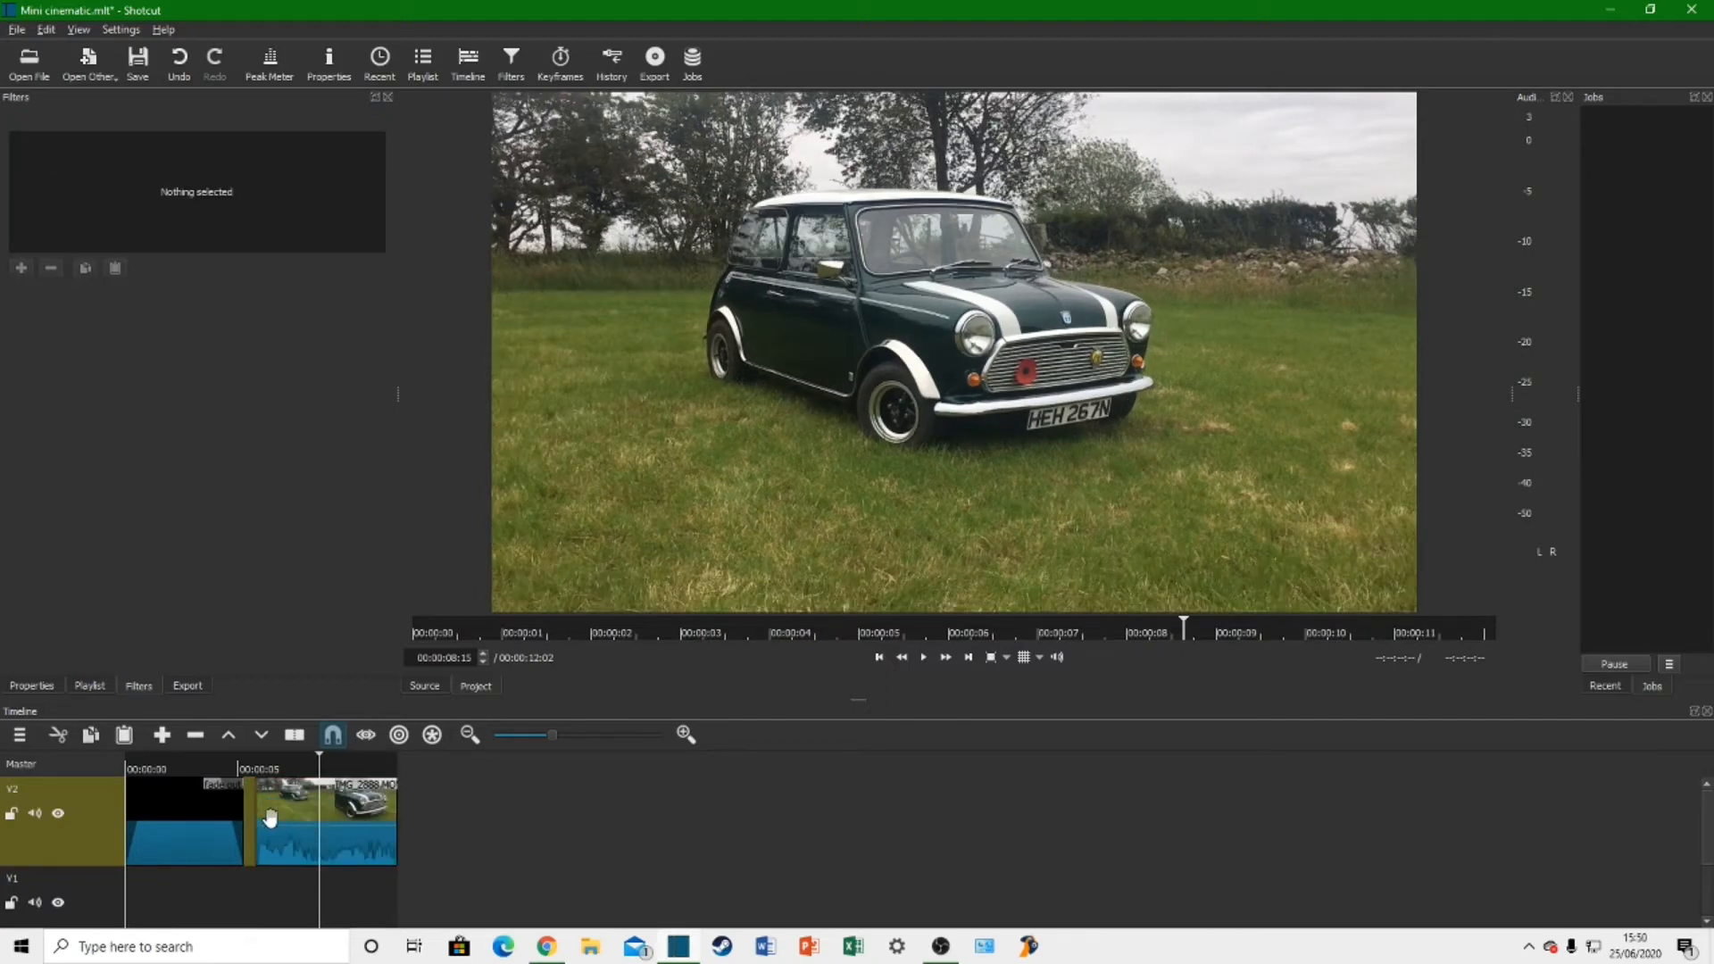
{"action": "left_click", "coordinate": [272, 820]}
{"action": "left_click", "coordinate": [22, 266]}
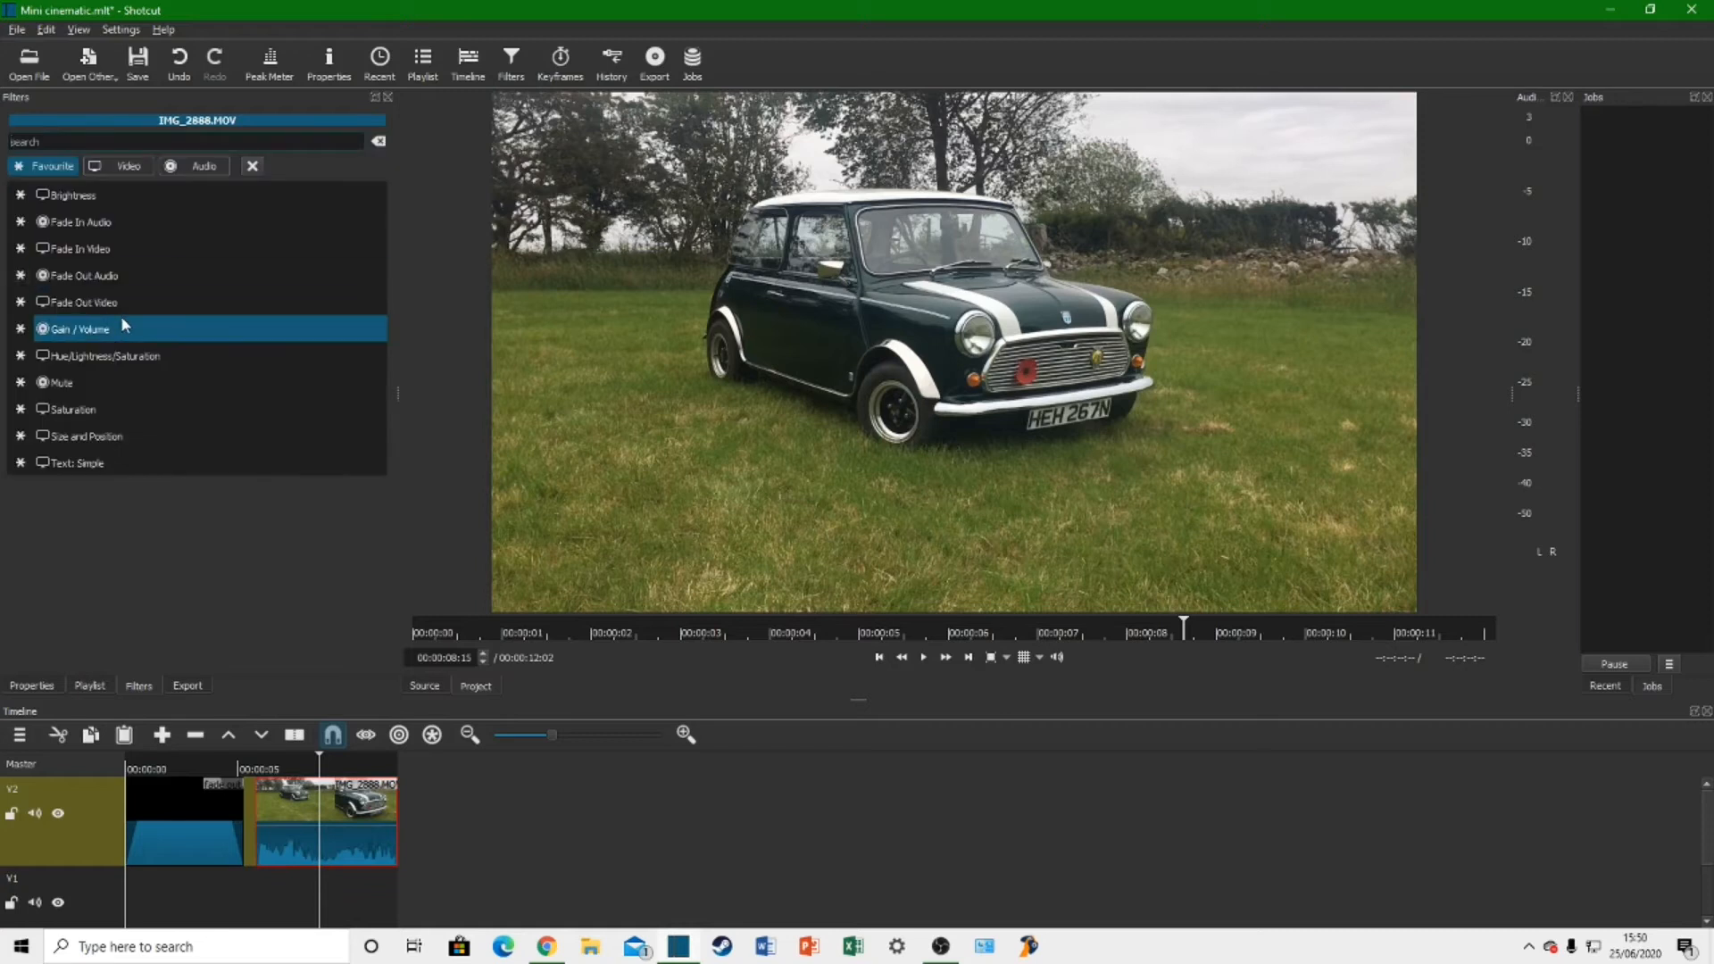
{"action": "left_click", "coordinate": [111, 257]}
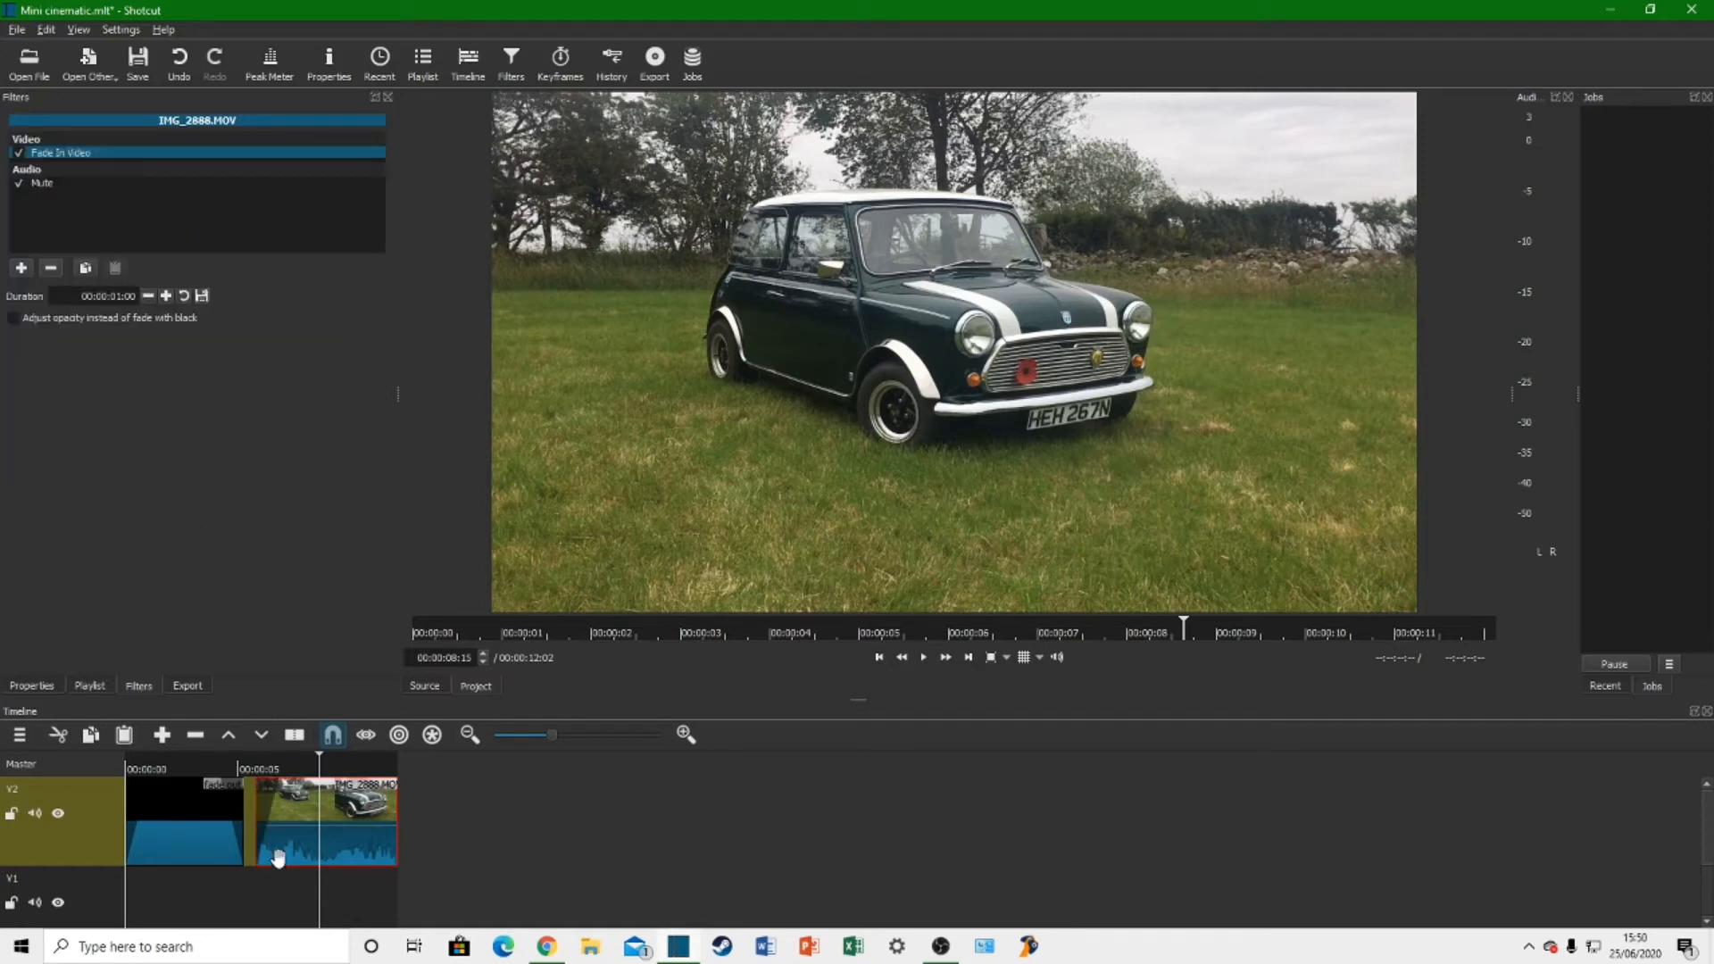
{"action": "left_click", "coordinate": [203, 770]}
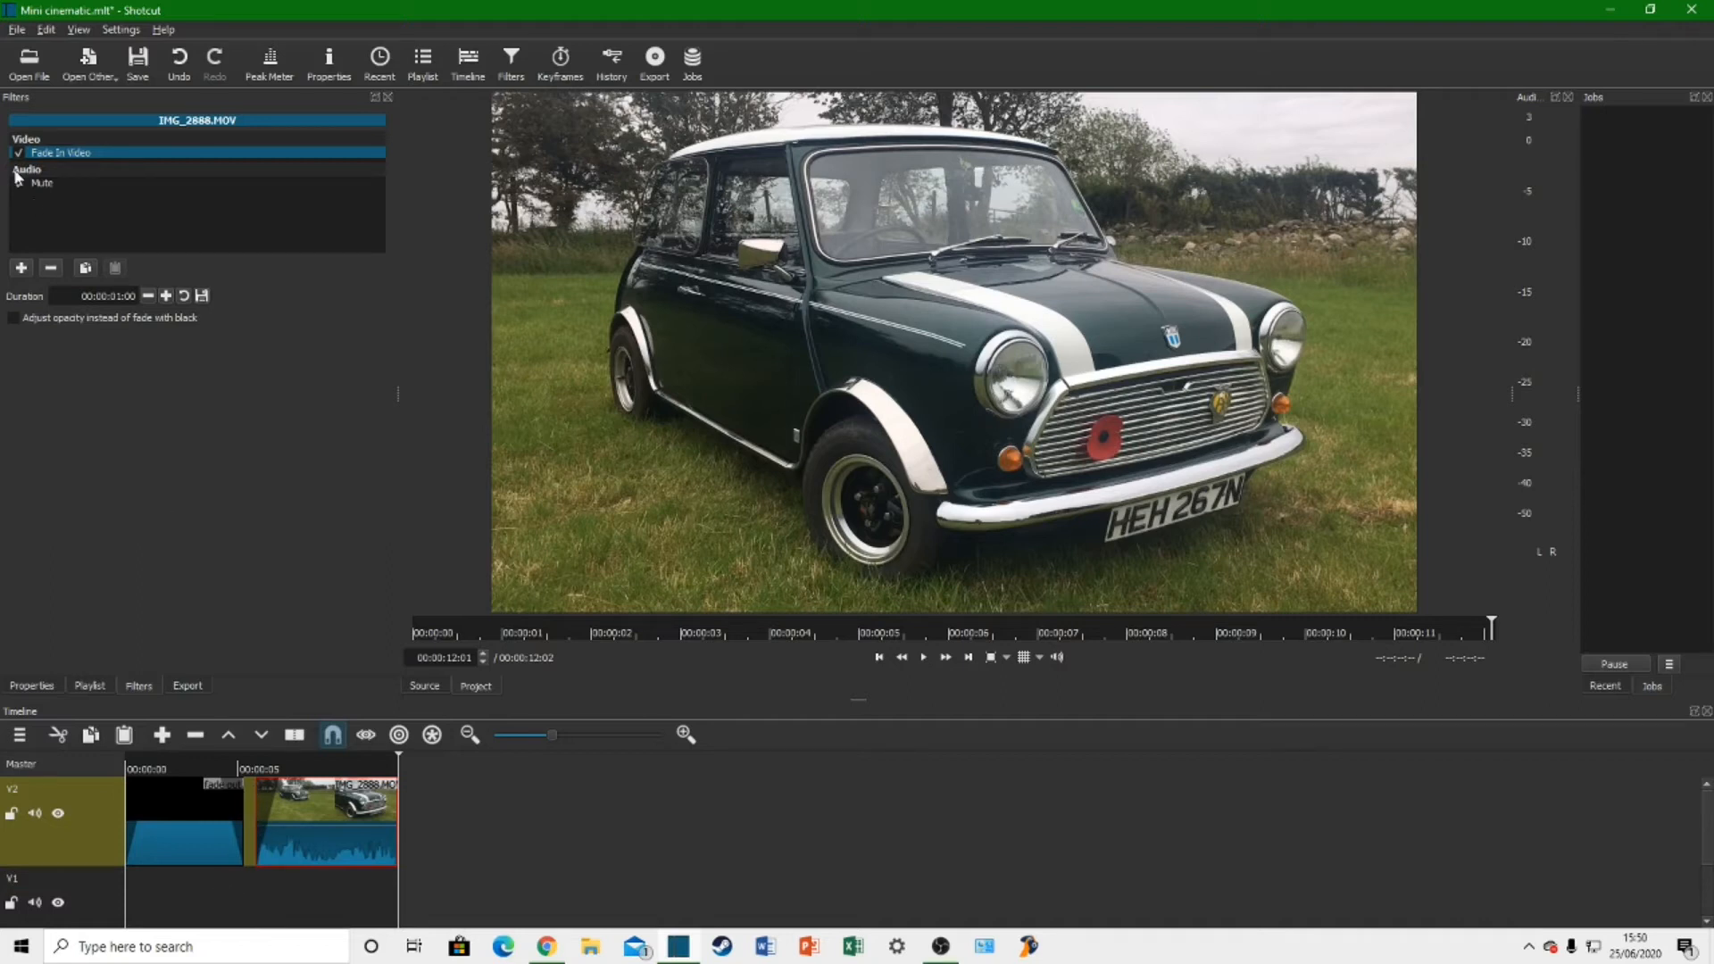
Step: Open IMG_2888 from the car cinematic folder and place it on track V1 beneath the title and car clips
{"action": "left_click", "coordinate": [29, 72]}
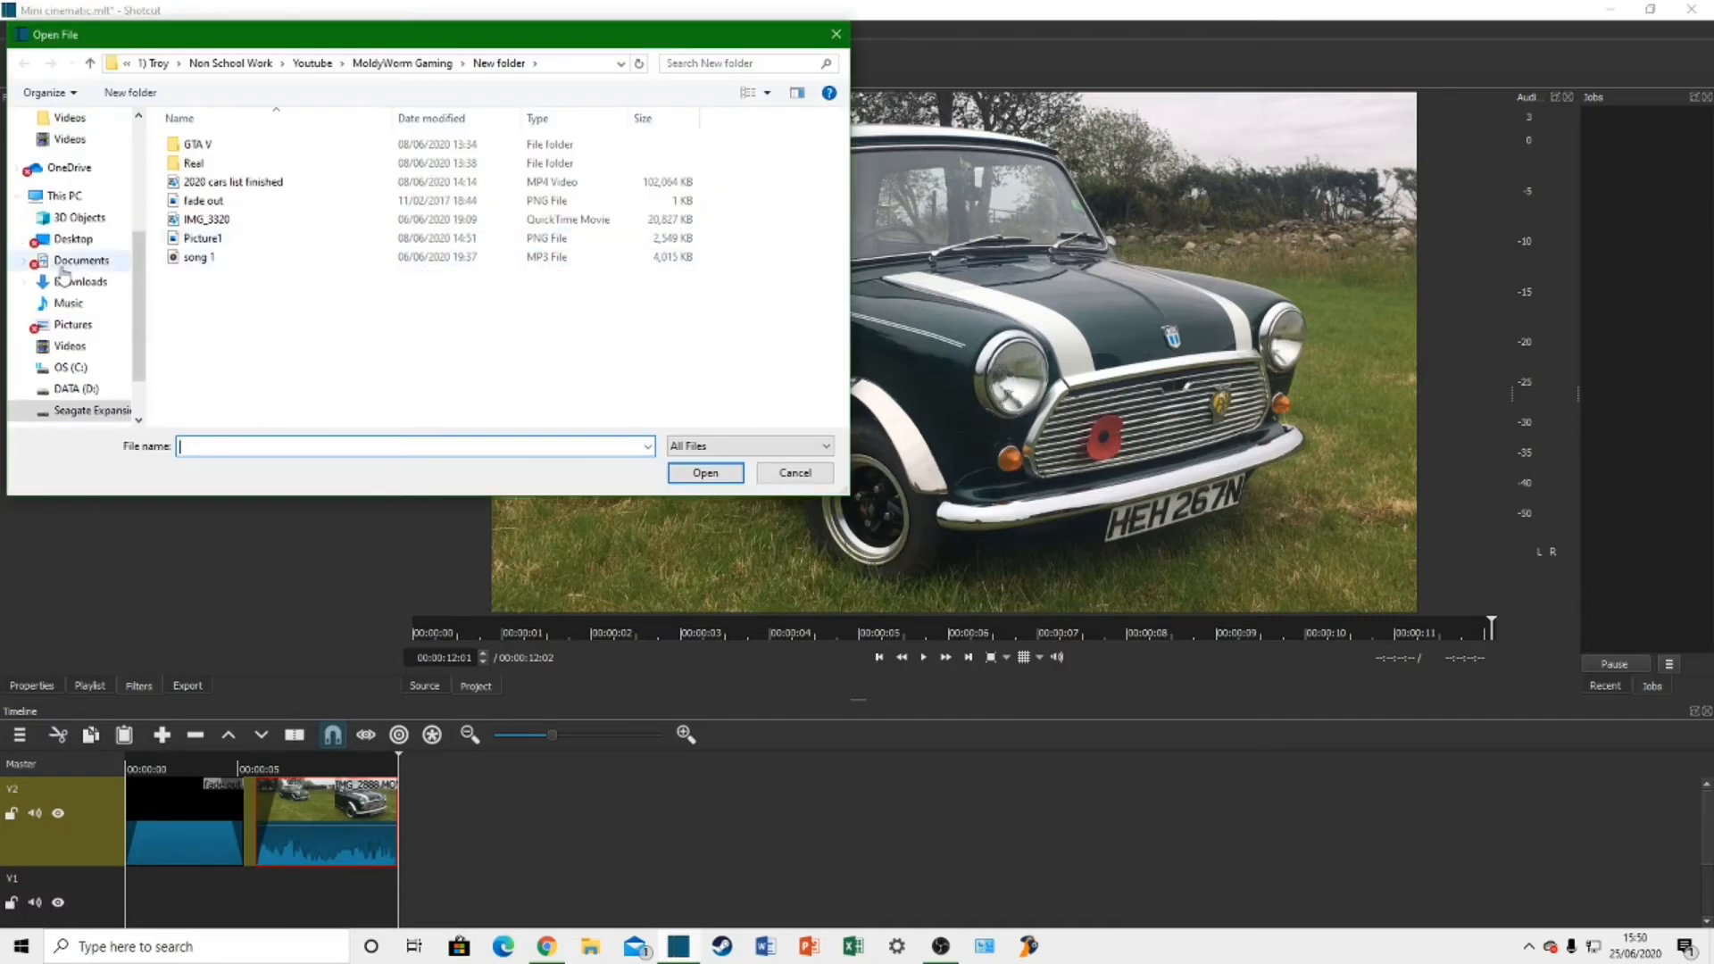
{"action": "scroll", "coordinate": [79, 313], "scroll_direction": "up", "scroll_amount": 2}
{"action": "scroll", "coordinate": [81, 308], "scroll_direction": "up", "scroll_amount": 1}
{"action": "left_click", "coordinate": [105, 248]}
{"action": "double_click", "coordinate": [234, 201]}
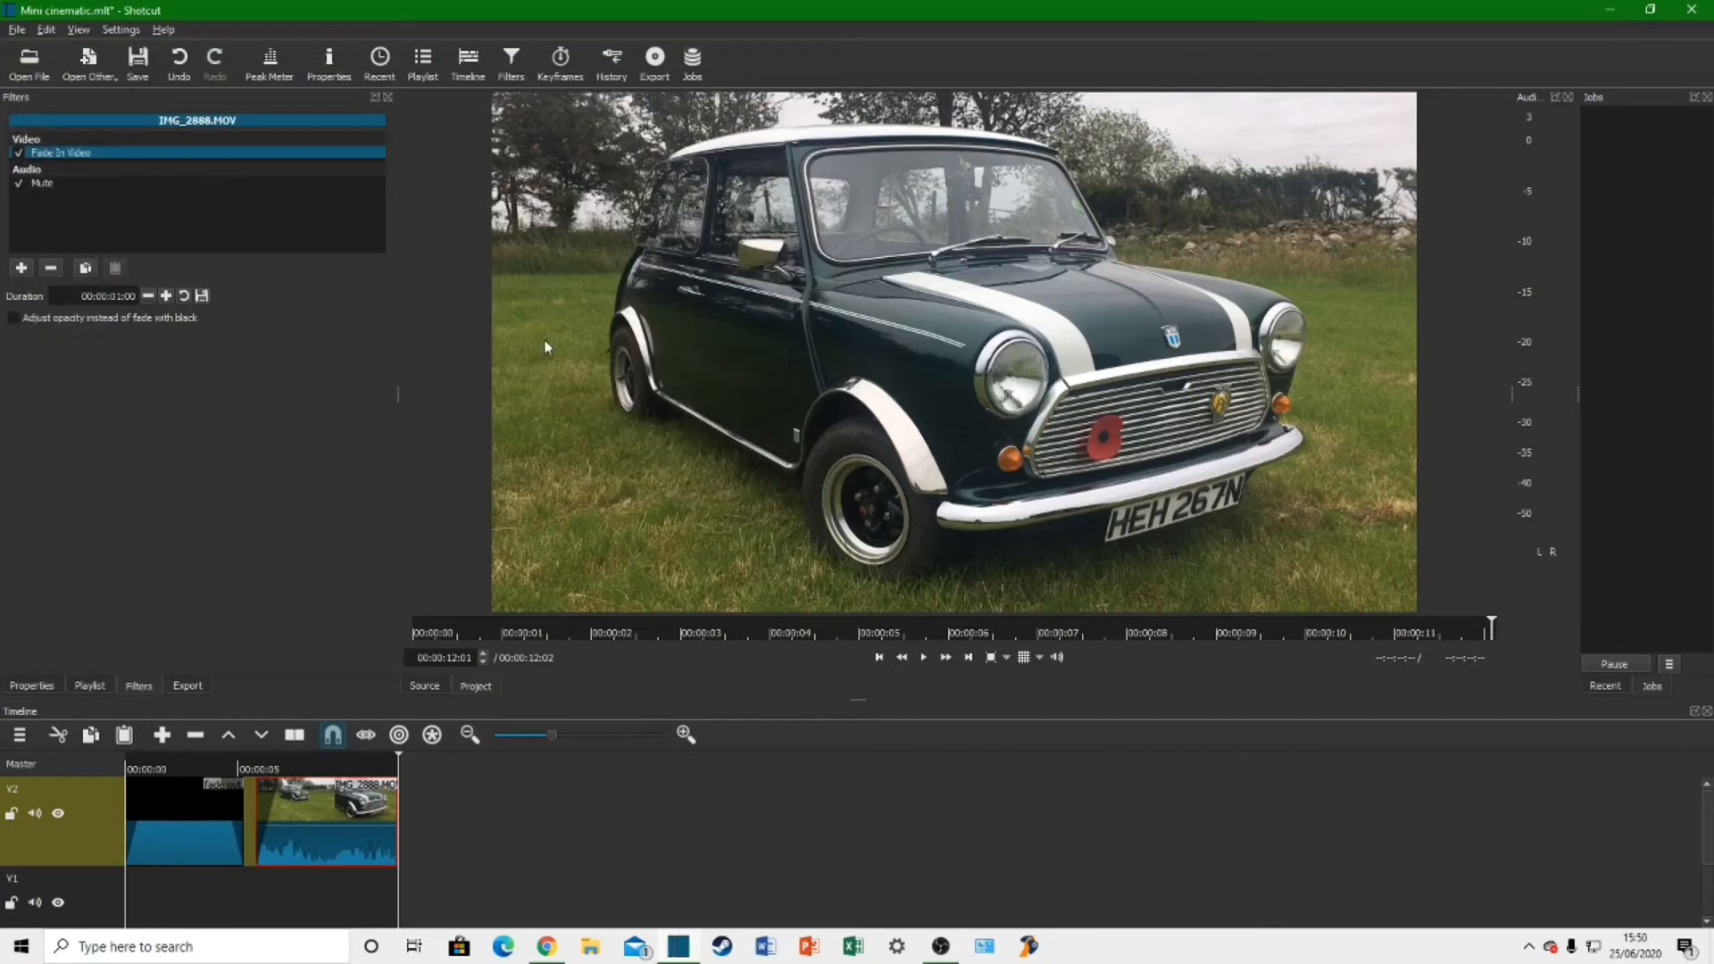
{"action": "left_click", "coordinate": [921, 660]}
{"action": "left_click_drag", "start_coordinate": [897, 500], "coordinate": [274, 897]}
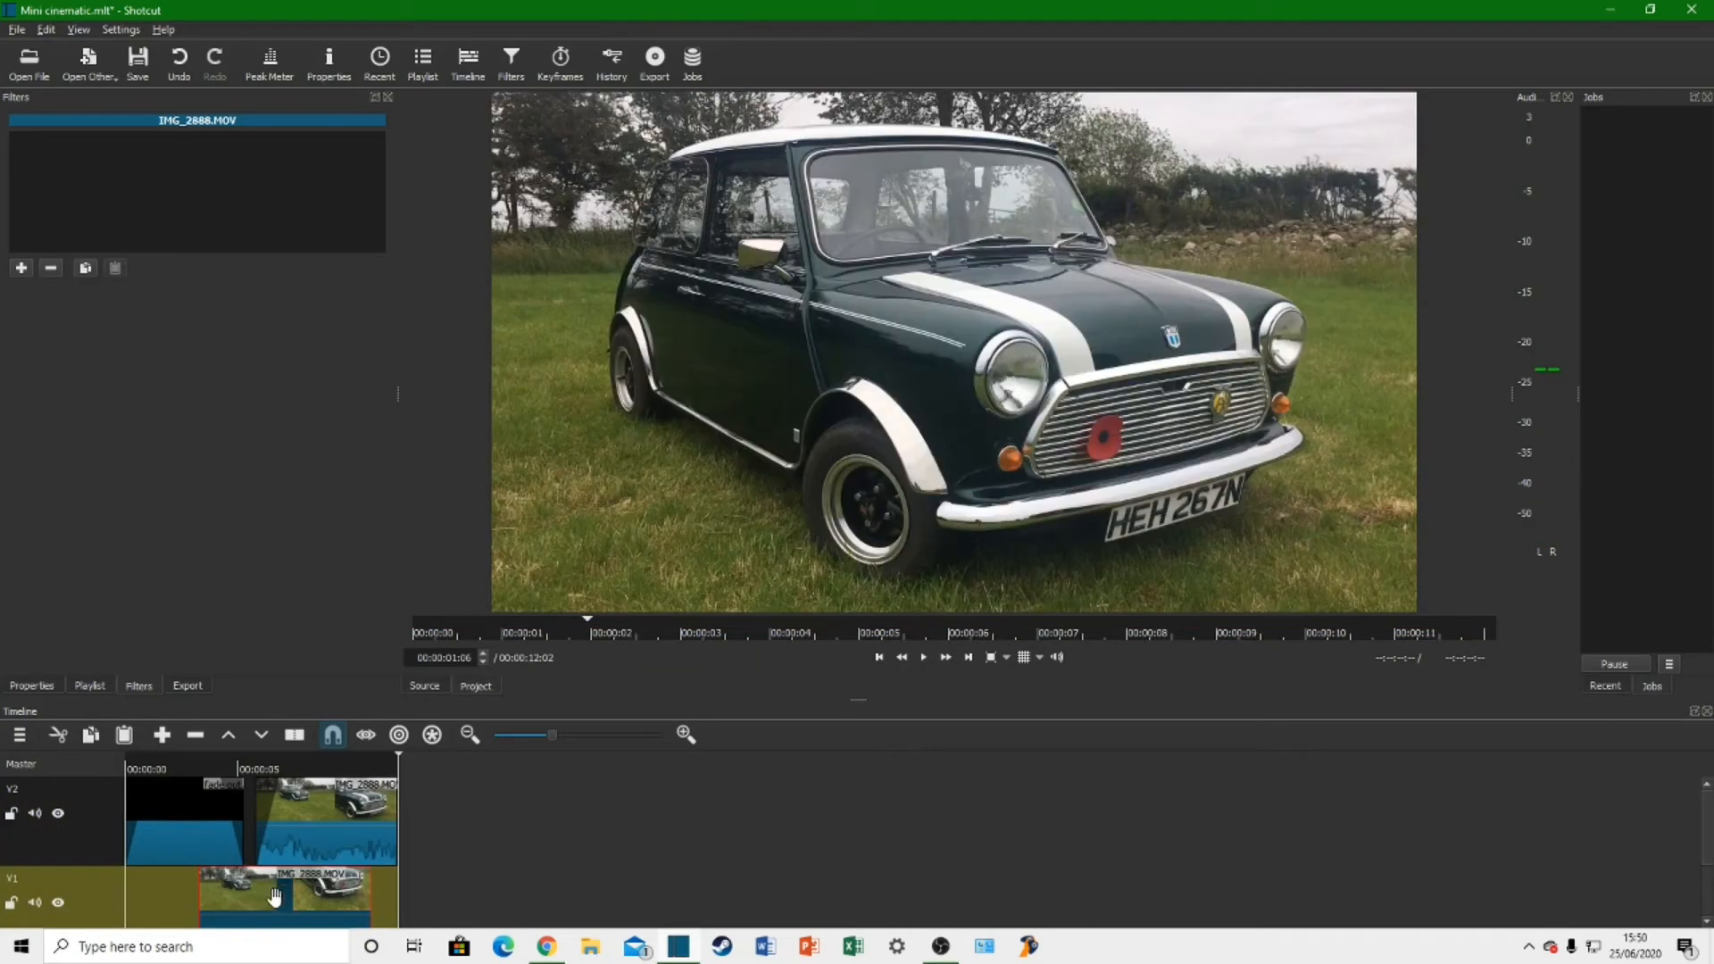
Step: Play the timeline from the end of the title clip to check how the stacked V1 clip shows through
{"action": "left_click", "coordinate": [216, 770]}
{"action": "key", "text": "space"}
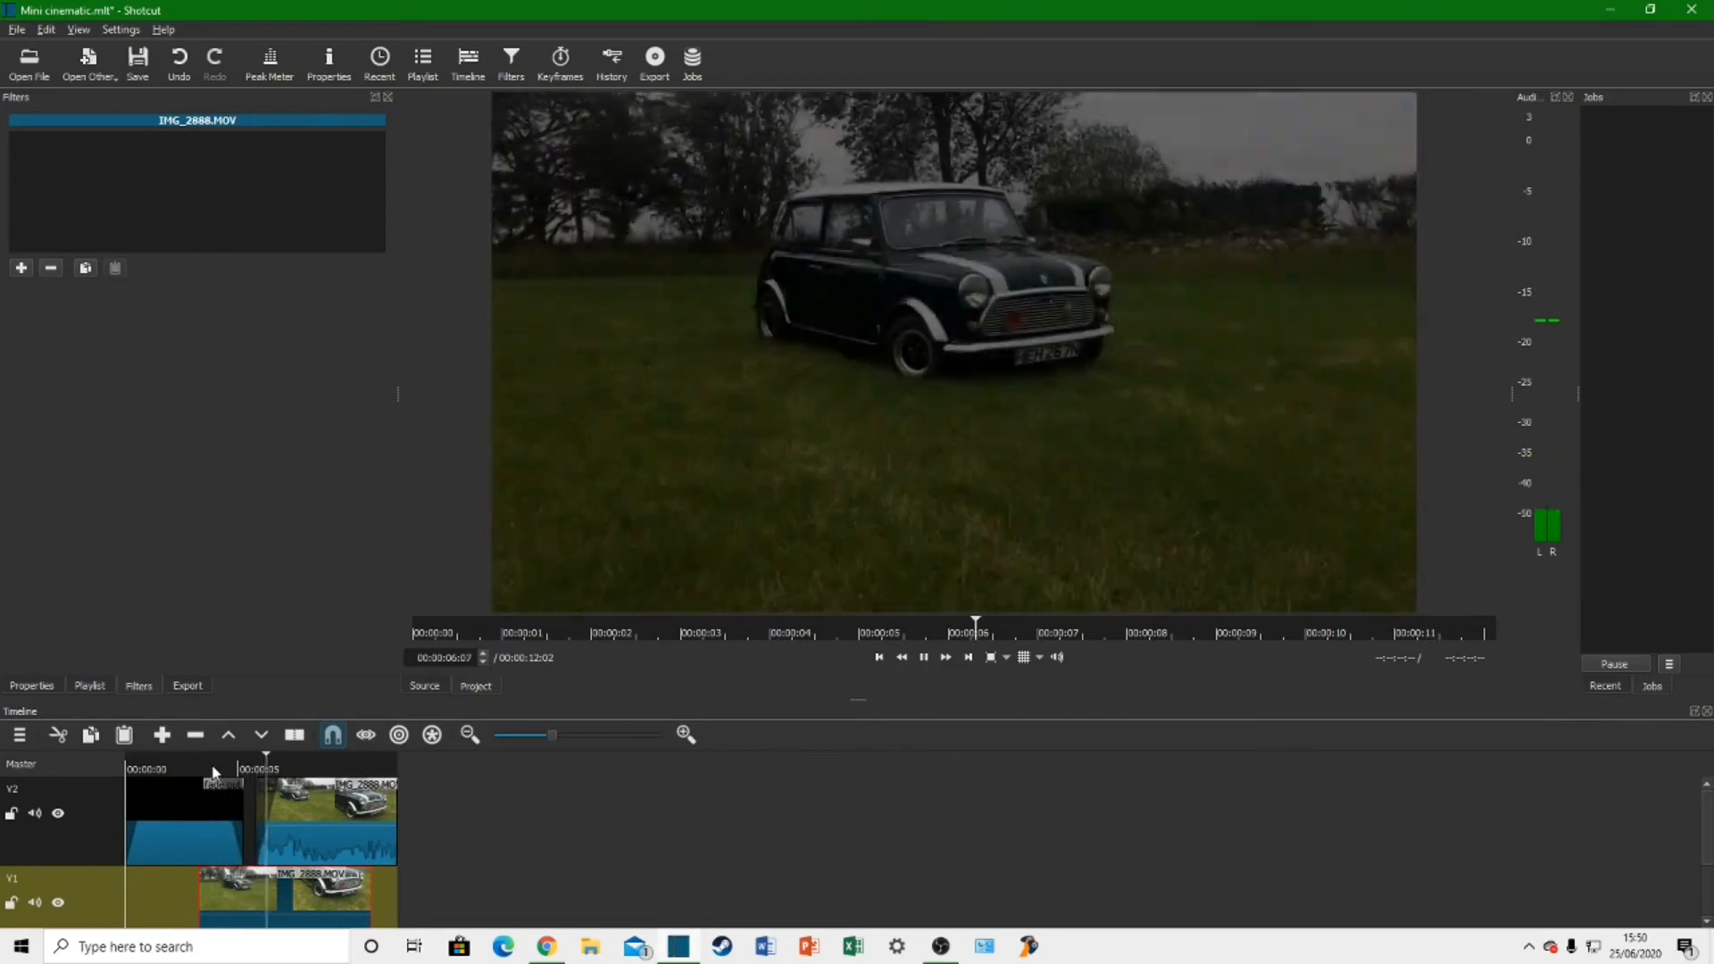
{"action": "key", "text": "space"}
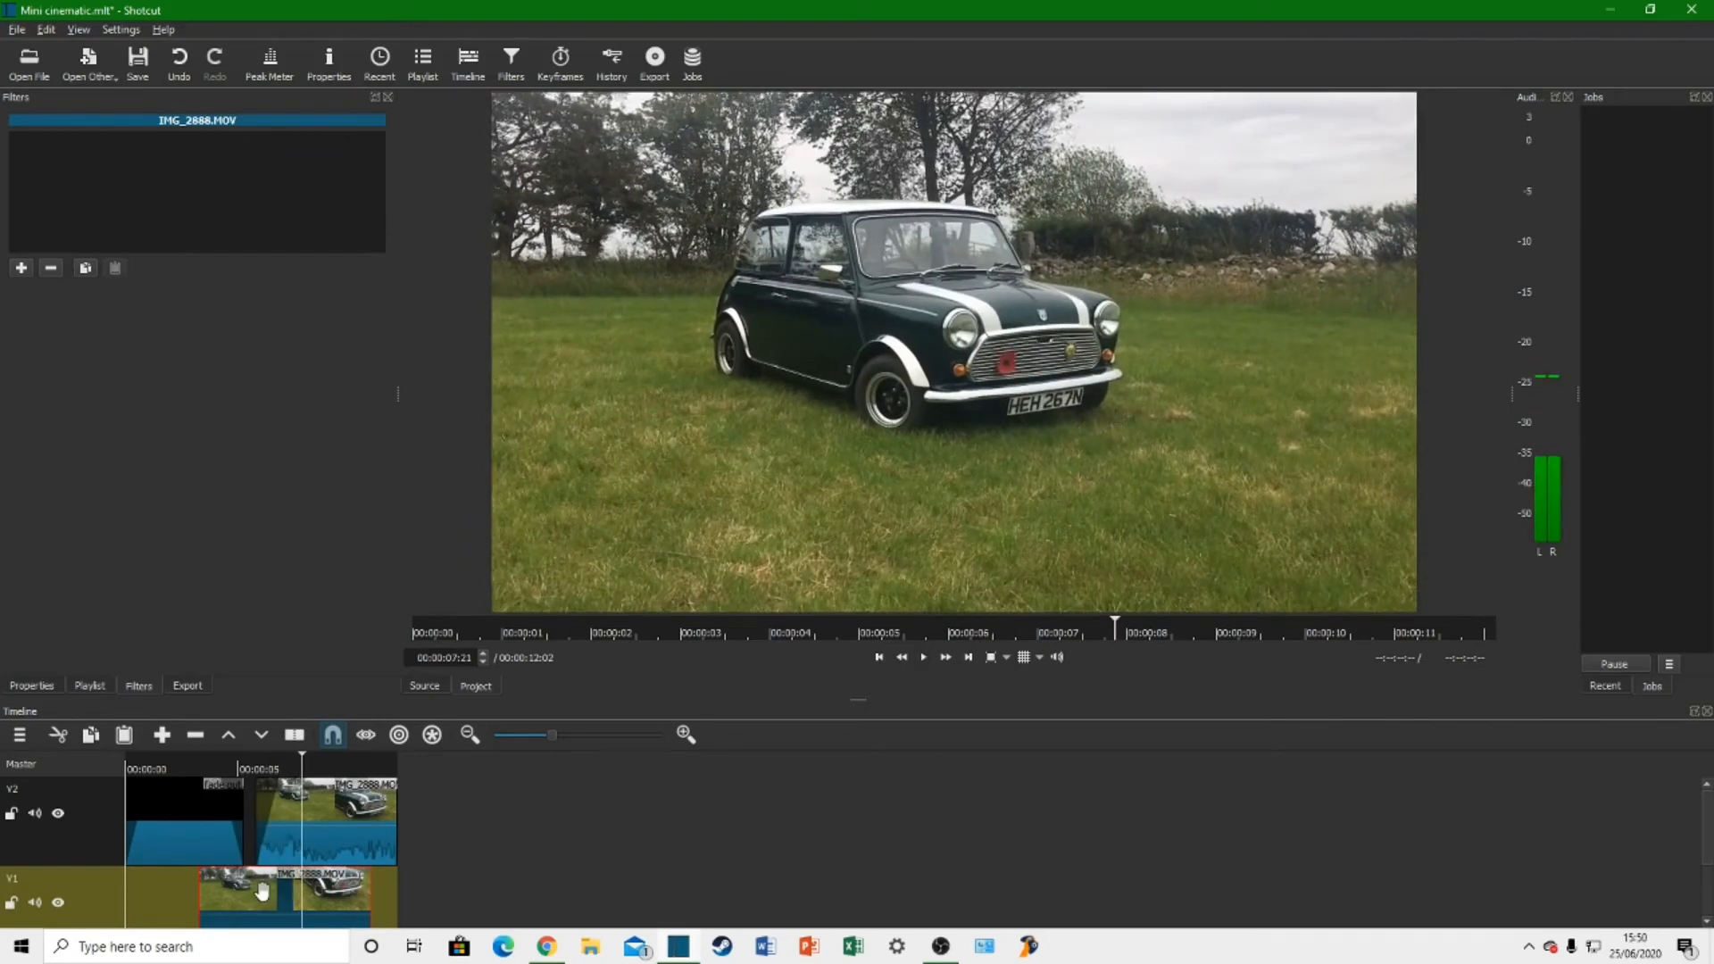
{"action": "left_click", "coordinate": [880, 659]}
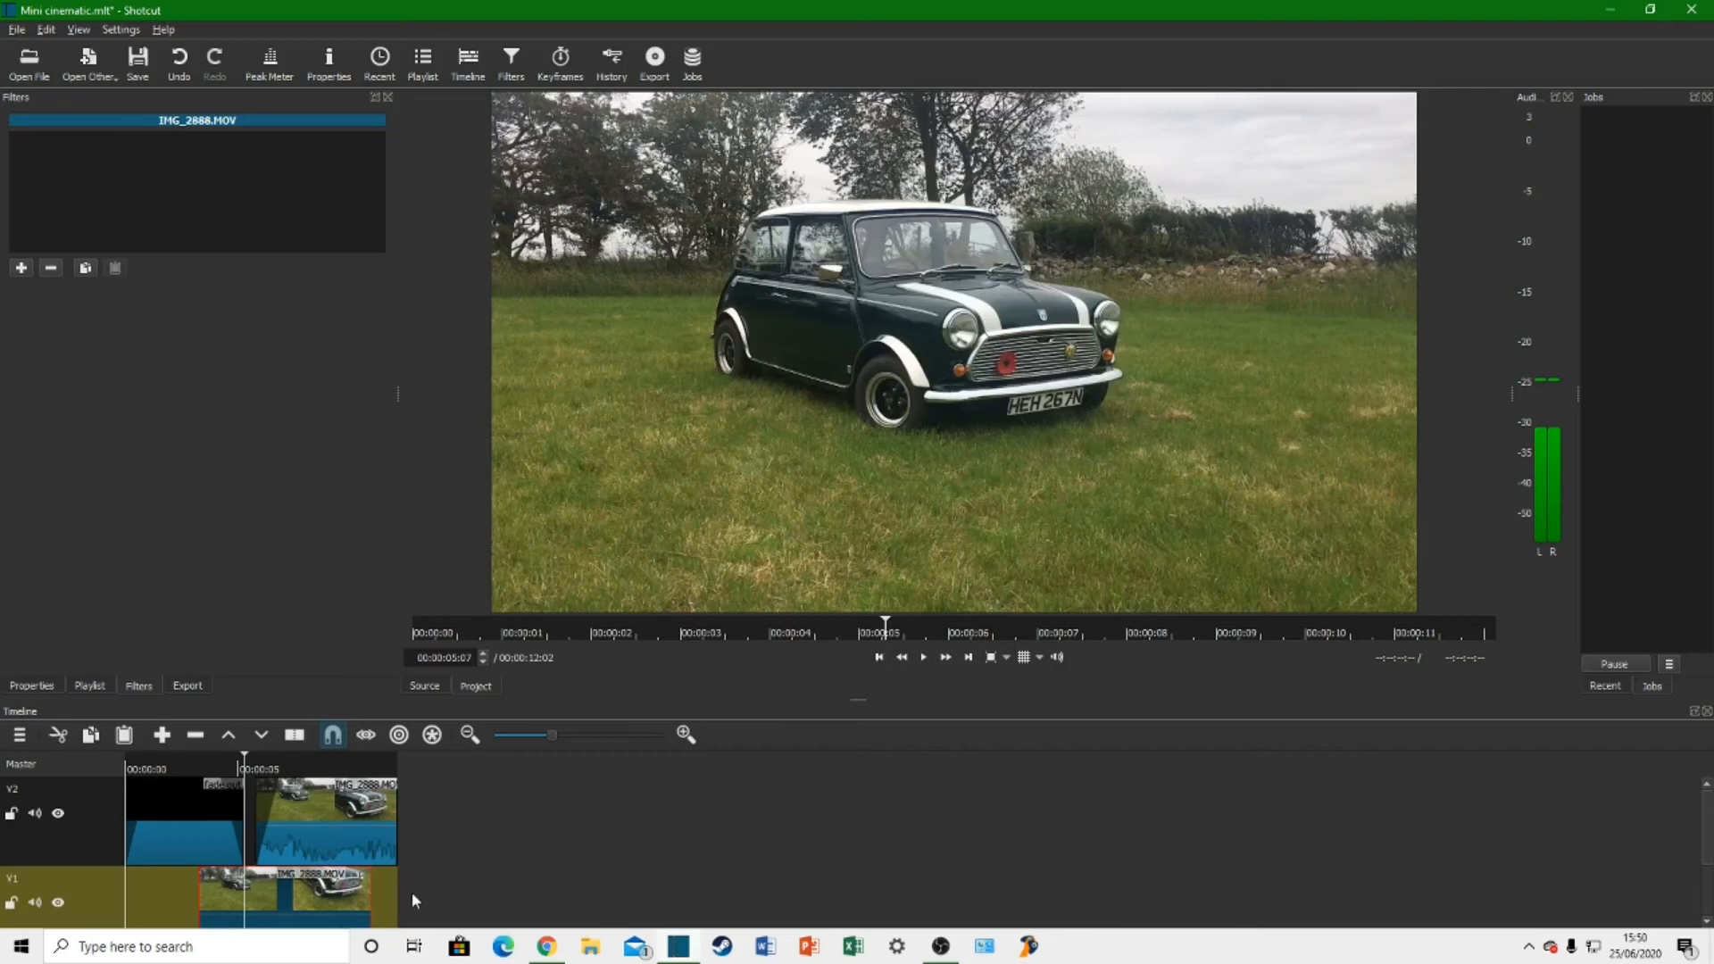
Step: Split the V1 clip at 00:00:05:07, align its second part with the start of the V2 car clip, and preview it
{"action": "key", "text": "s"}
{"action": "left_click_drag", "start_coordinate": [288, 899], "coordinate": [305, 895]}
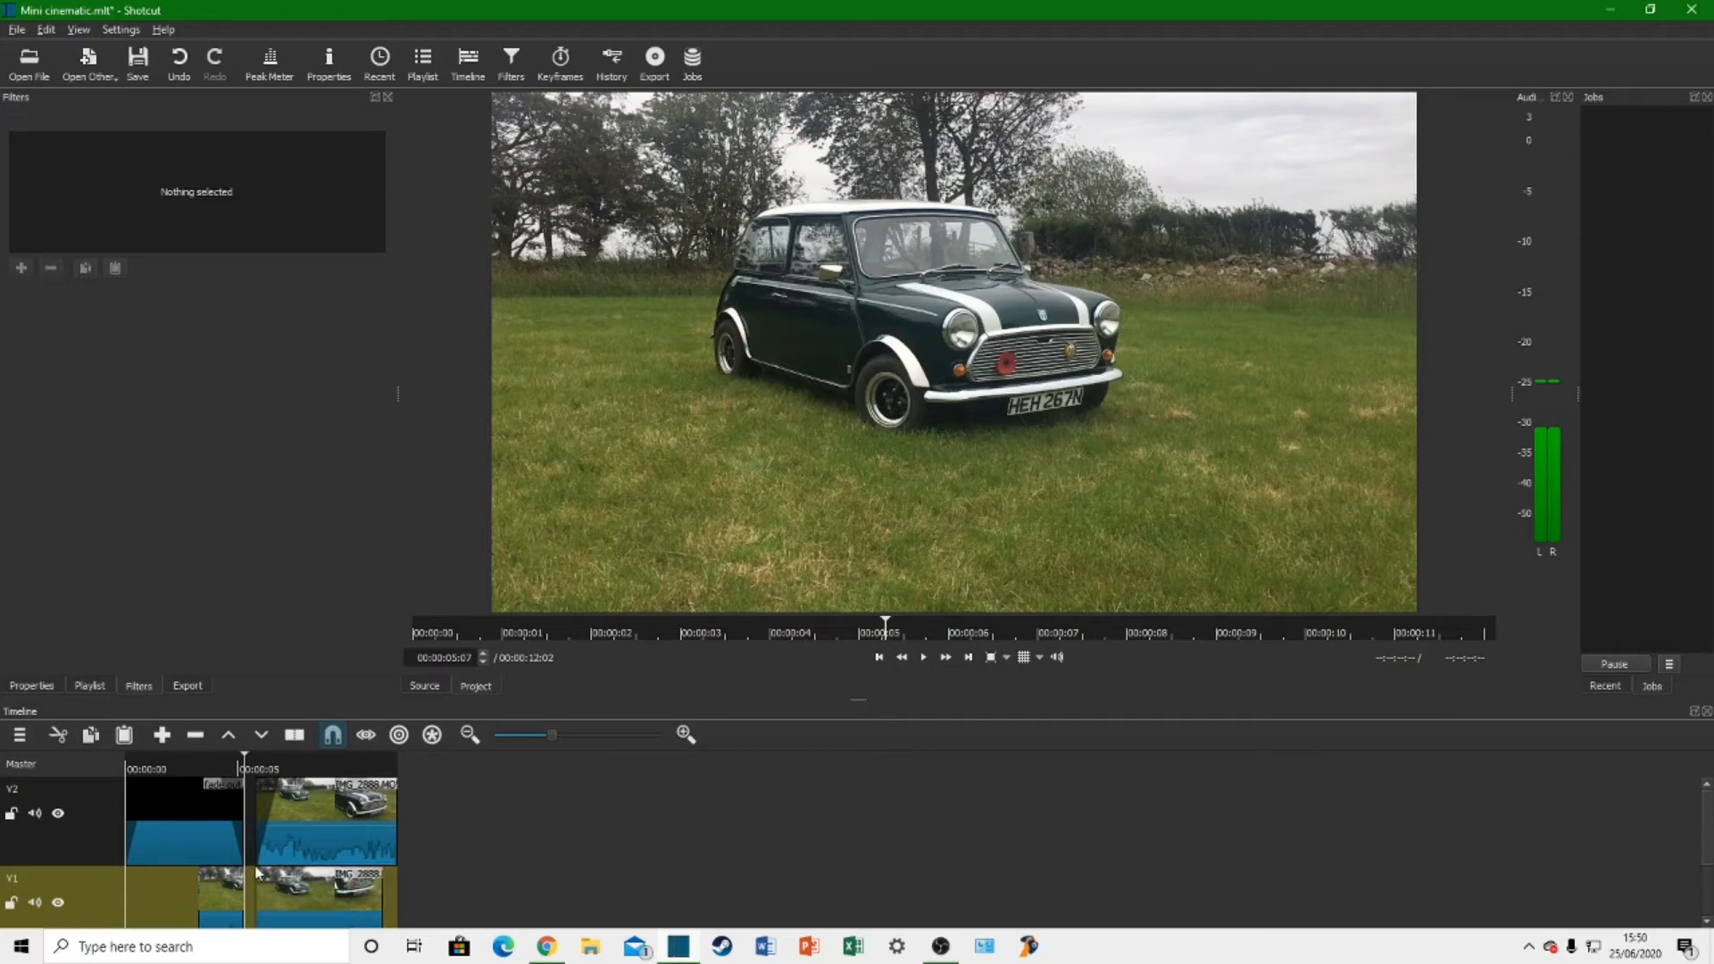
{"action": "left_click", "coordinate": [224, 767]}
{"action": "key", "text": "space"}
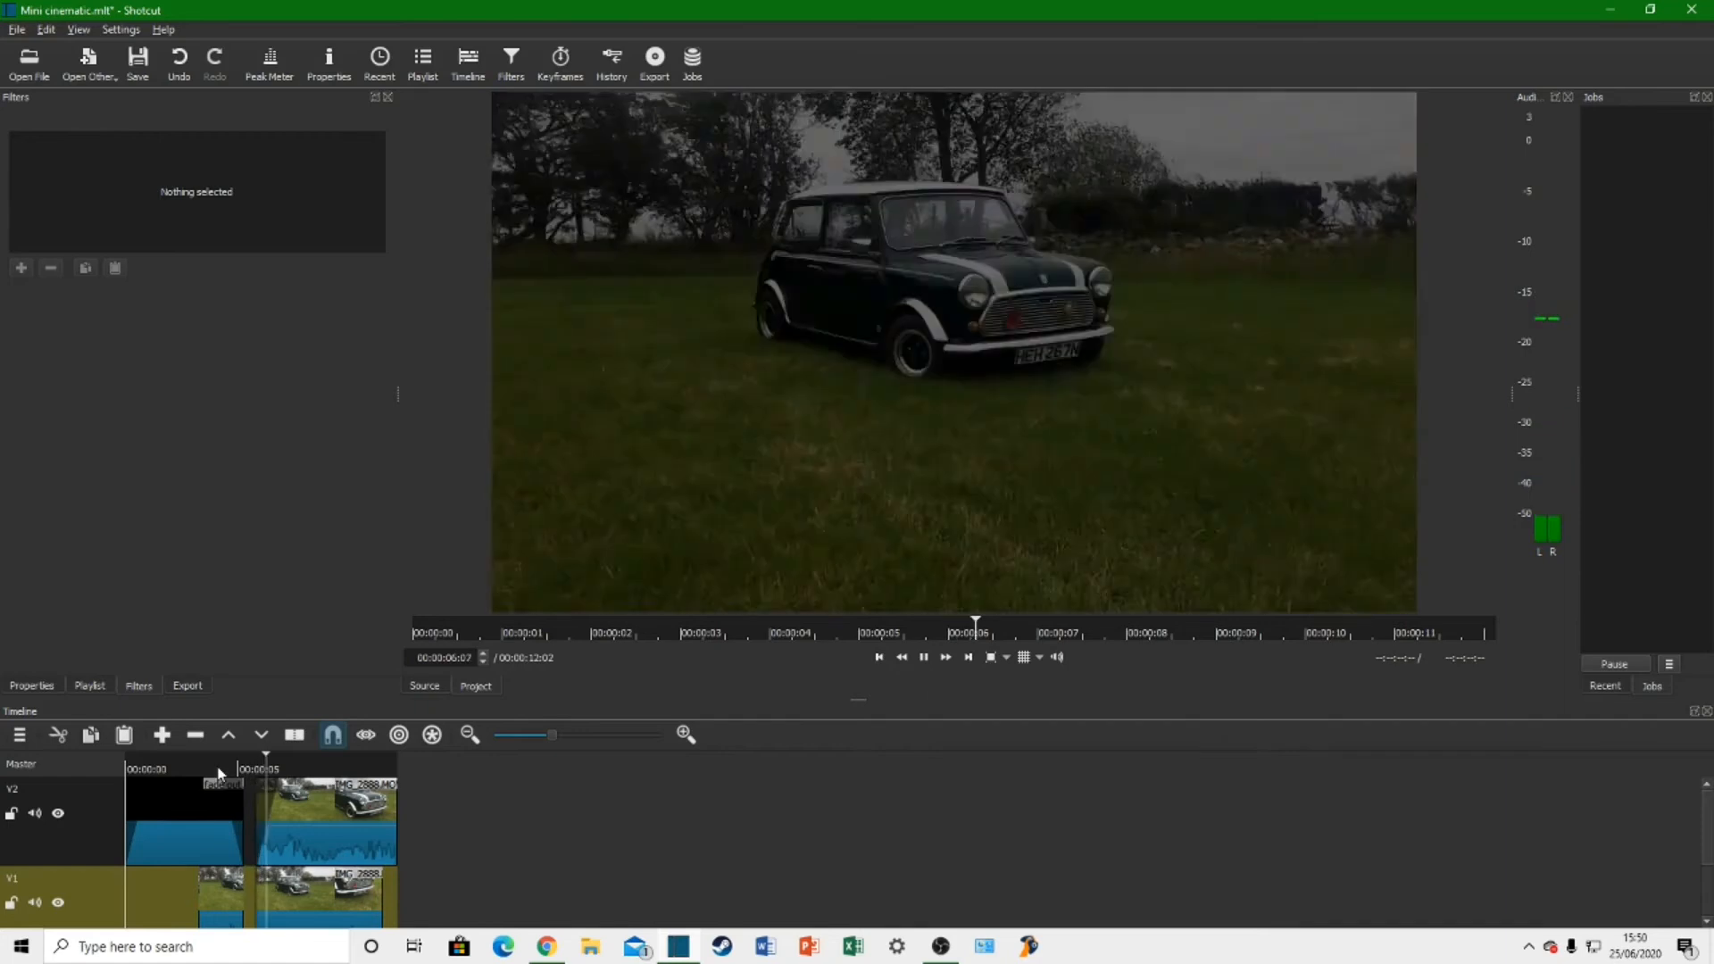
{"action": "key", "text": "space"}
Step: Delete both parts of the split clip from track V1
{"action": "left_click", "coordinate": [232, 892]}
{"action": "key", "text": "Delete"}
{"action": "left_click", "coordinate": [311, 904]}
{"action": "key", "text": "Delete"}
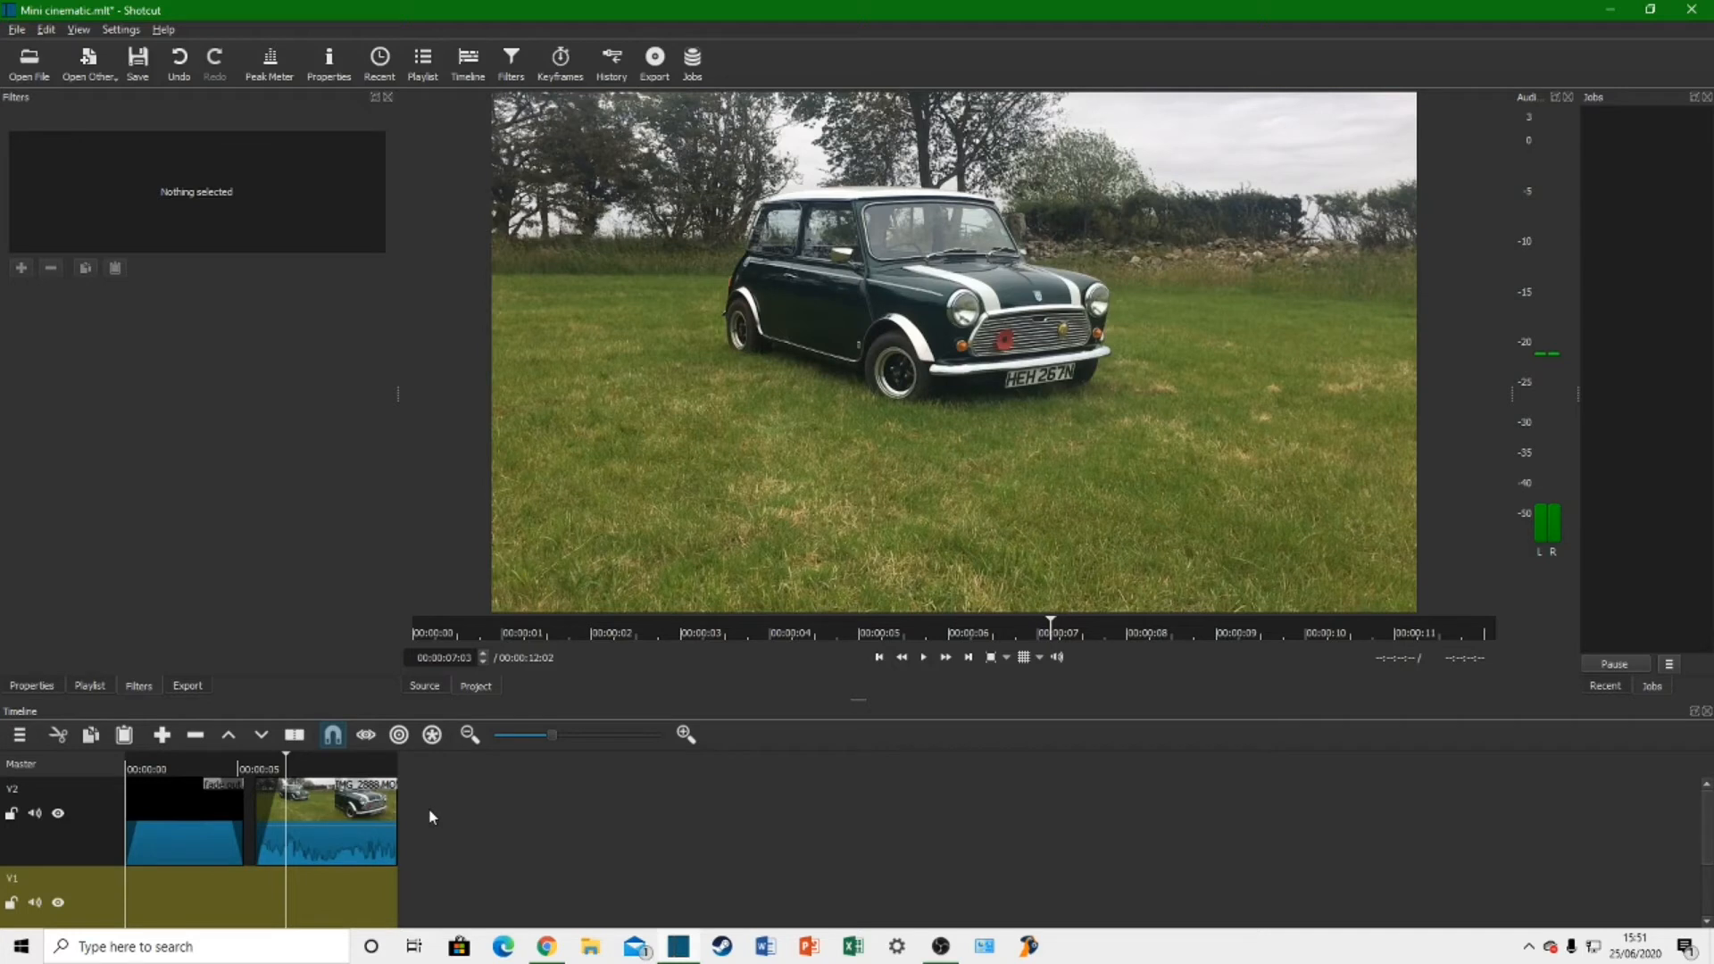
Step: Open IMG_2900, preview it, and place it on track V2 directly after the IMG_2888.MOV clip
{"action": "left_click", "coordinate": [30, 63]}
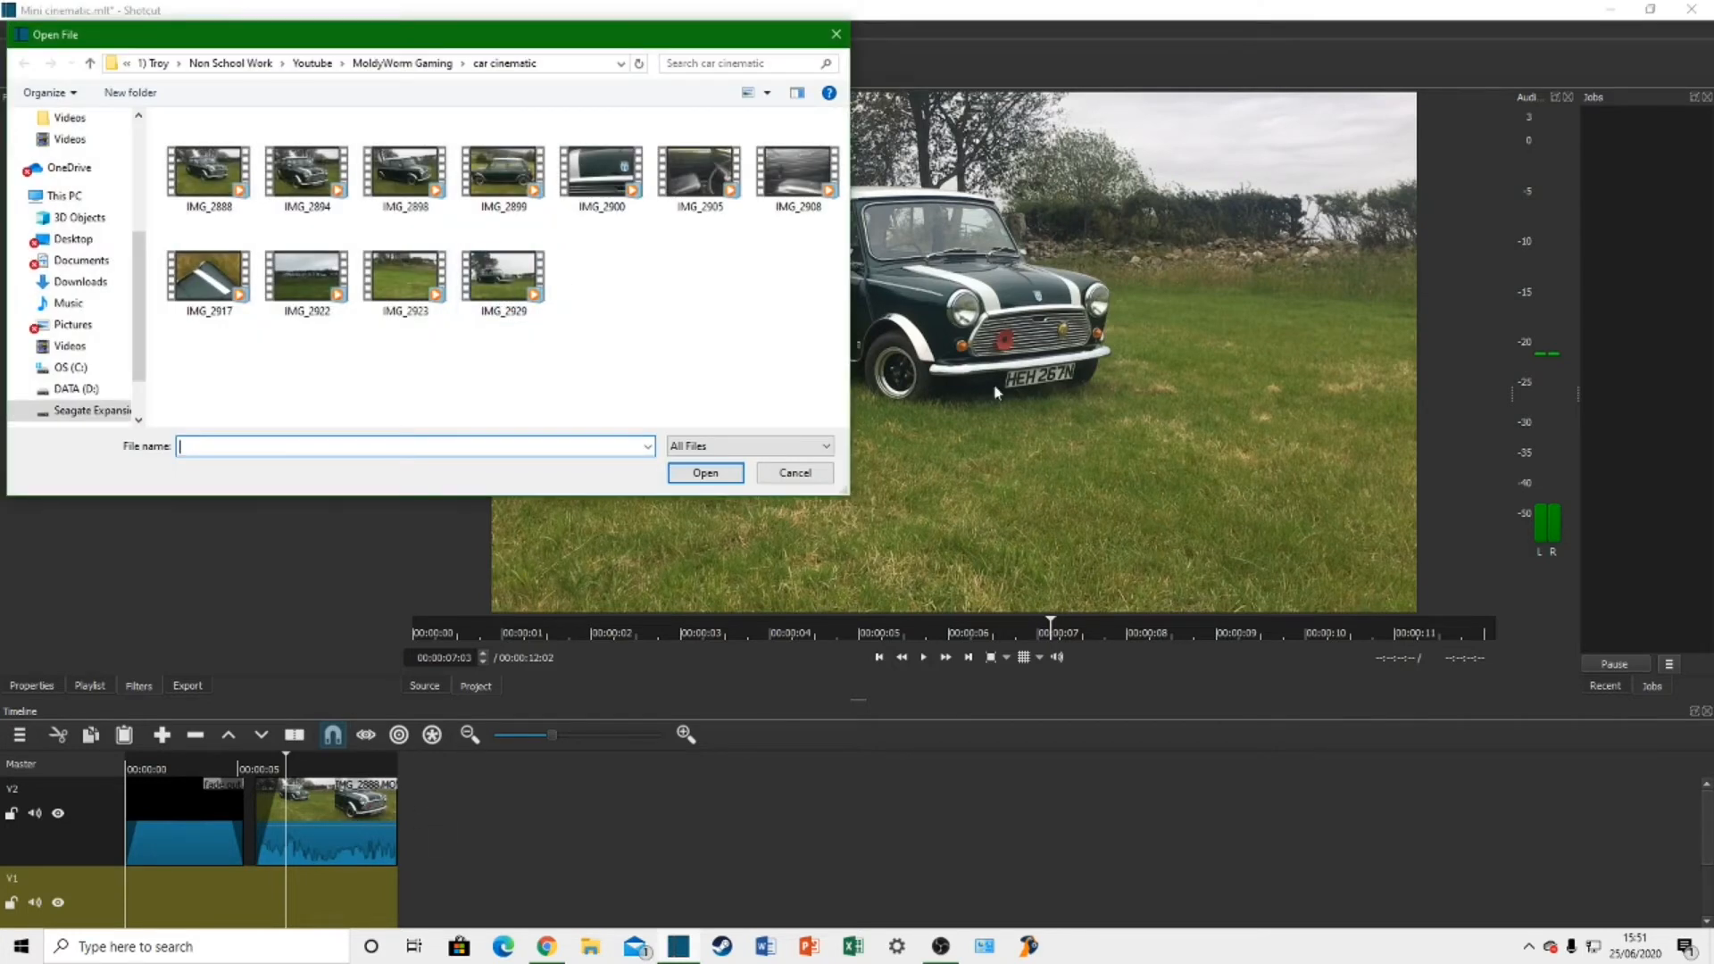
{"action": "double_click", "coordinate": [628, 204]}
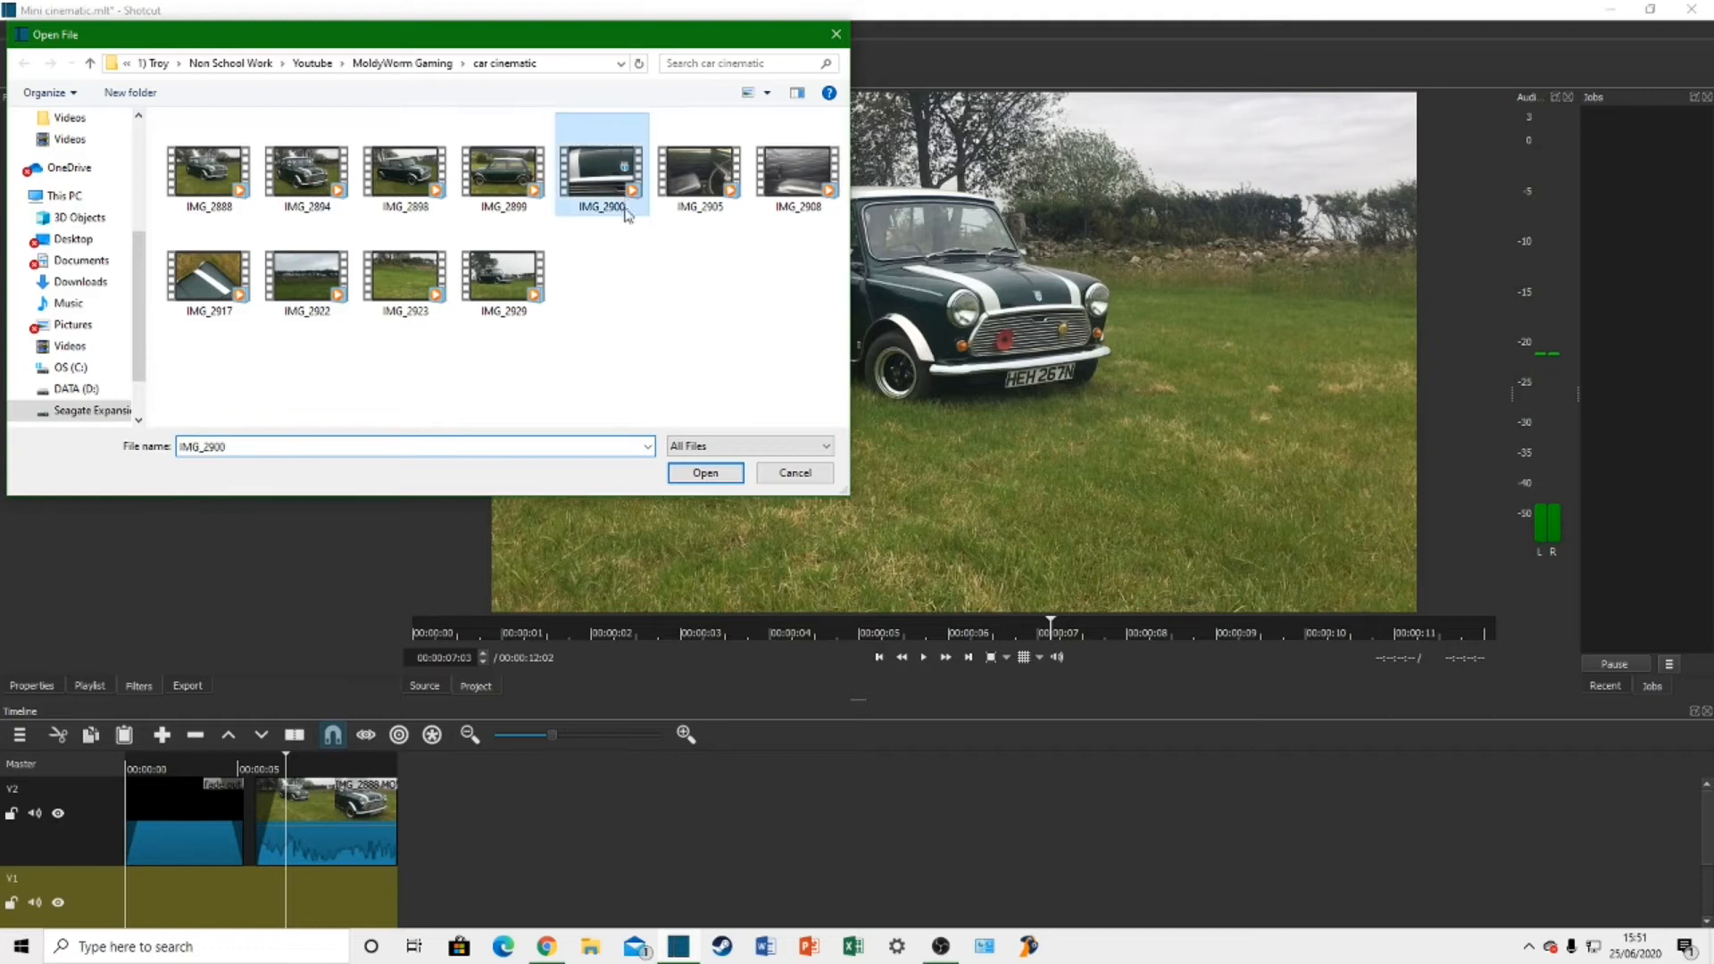
{"action": "left_click", "coordinate": [924, 658]}
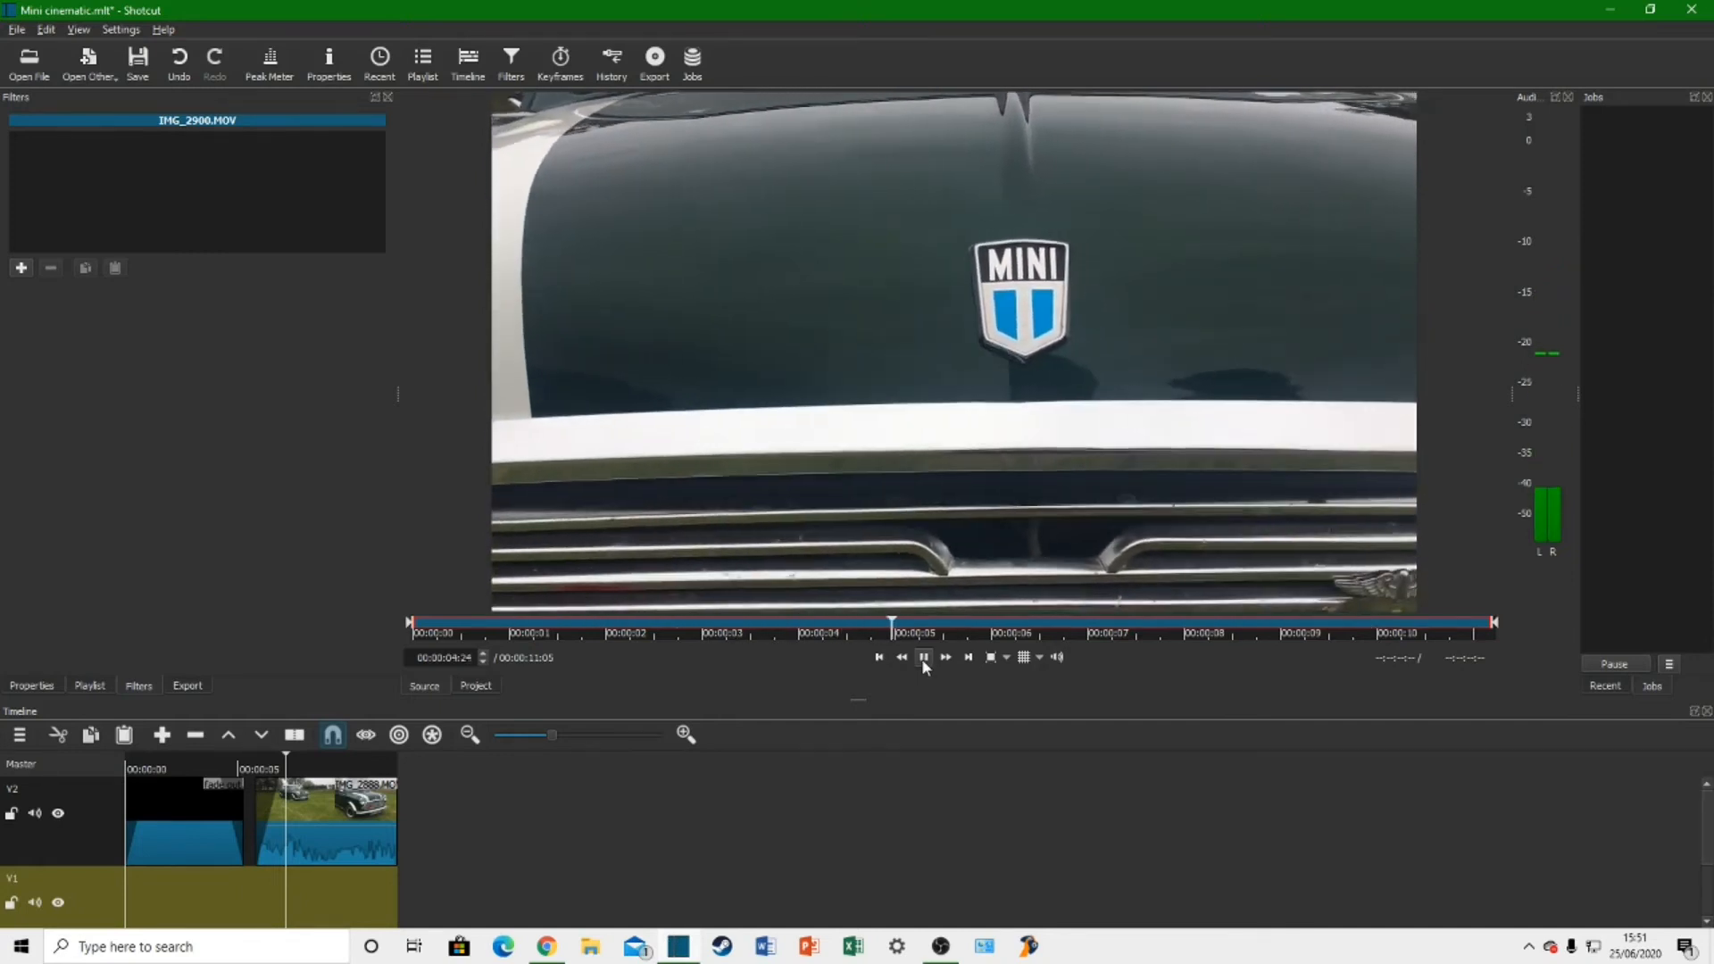
{"action": "left_click", "coordinate": [923, 658]}
{"action": "left_click_drag", "start_coordinate": [819, 475], "coordinate": [423, 802]}
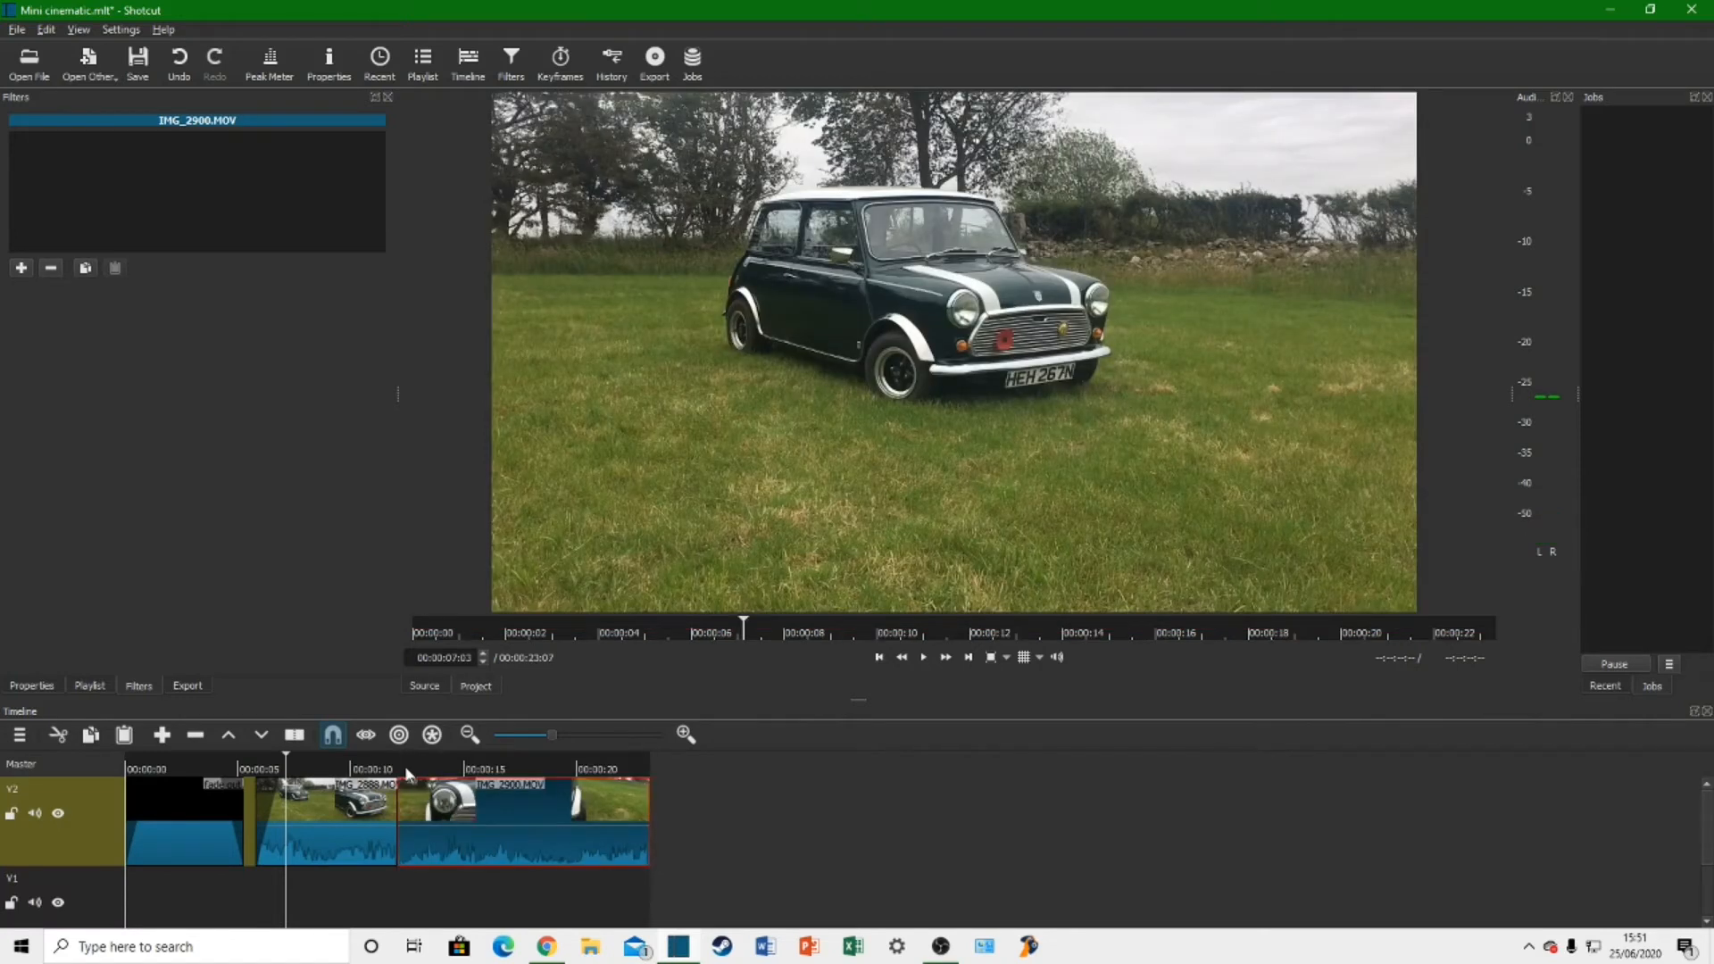
Step: Play the join between the two car clips and the end of IMG_2900.MOV to find where to trim
{"action": "left_click", "coordinate": [406, 770]}
{"action": "key", "text": "space"}
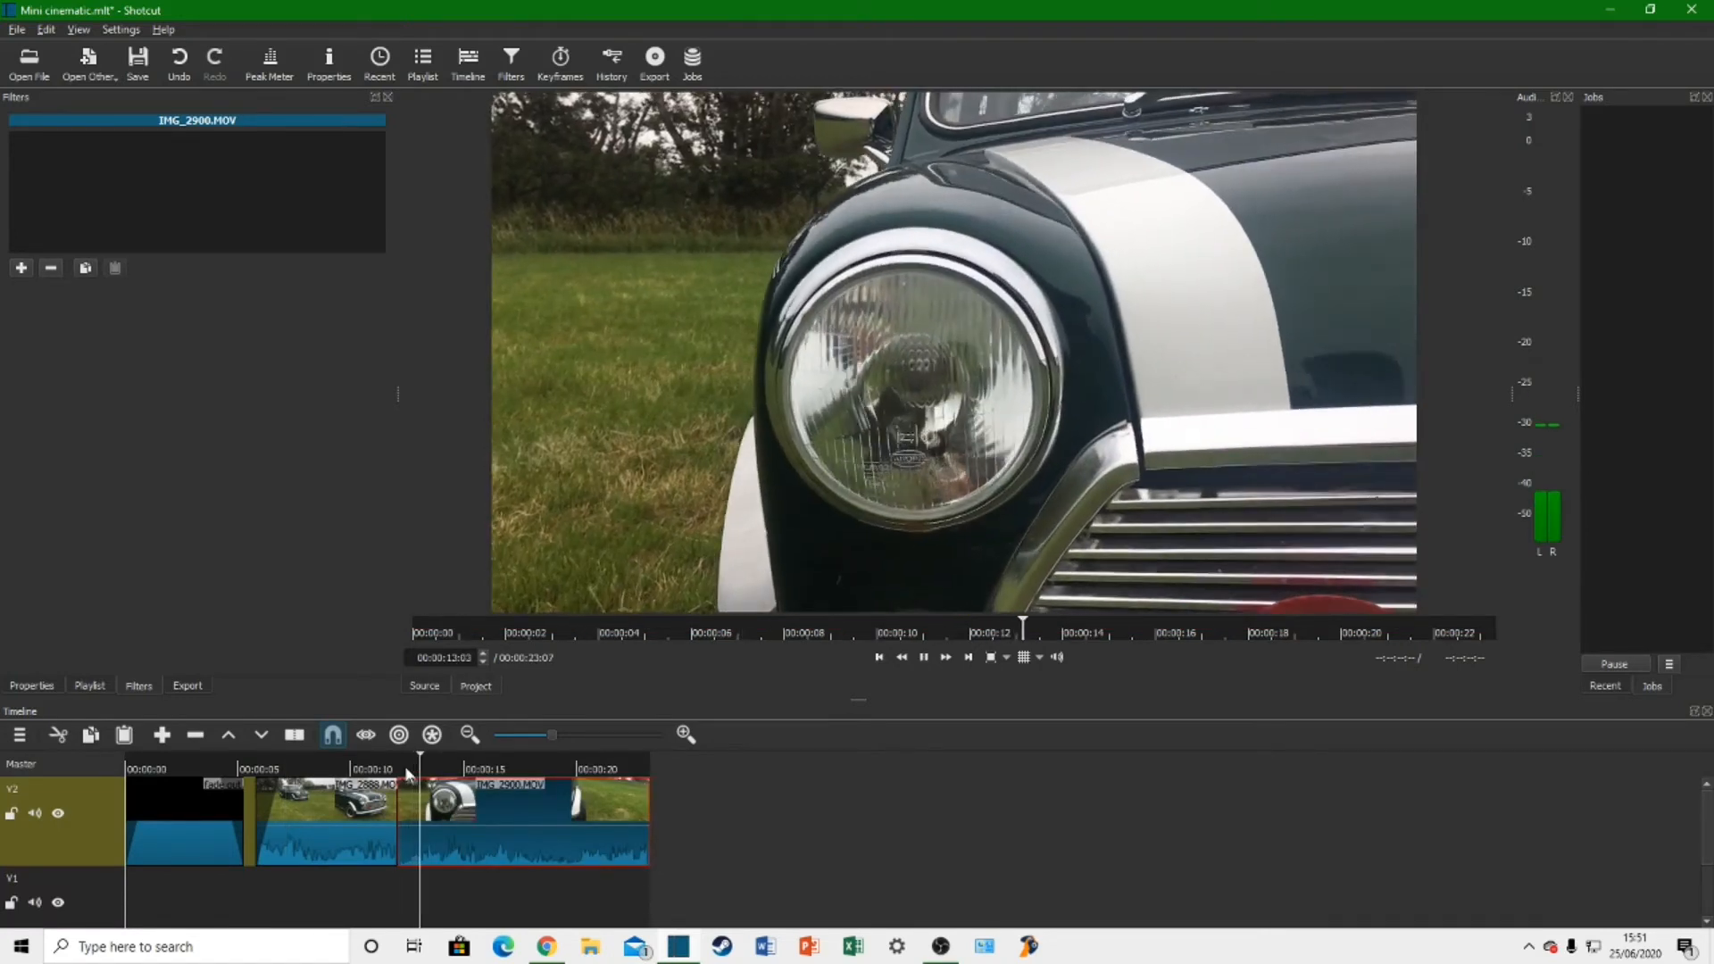
{"action": "left_click", "coordinate": [387, 770]}
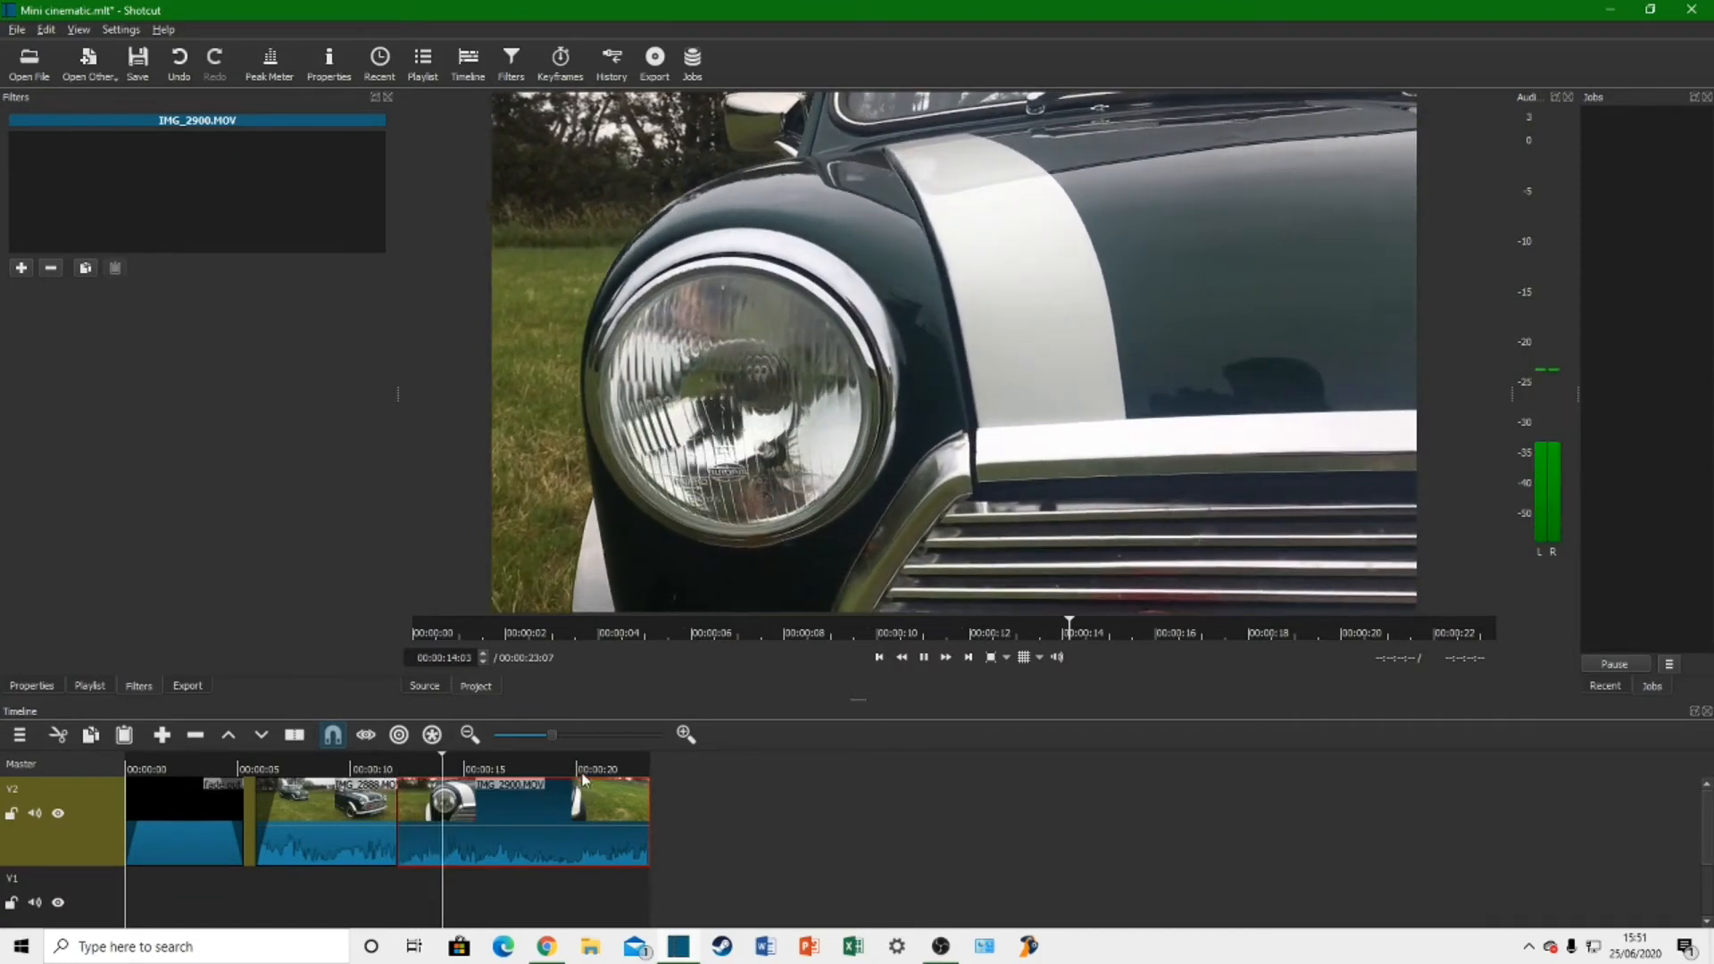
{"action": "left_click", "coordinate": [582, 769]}
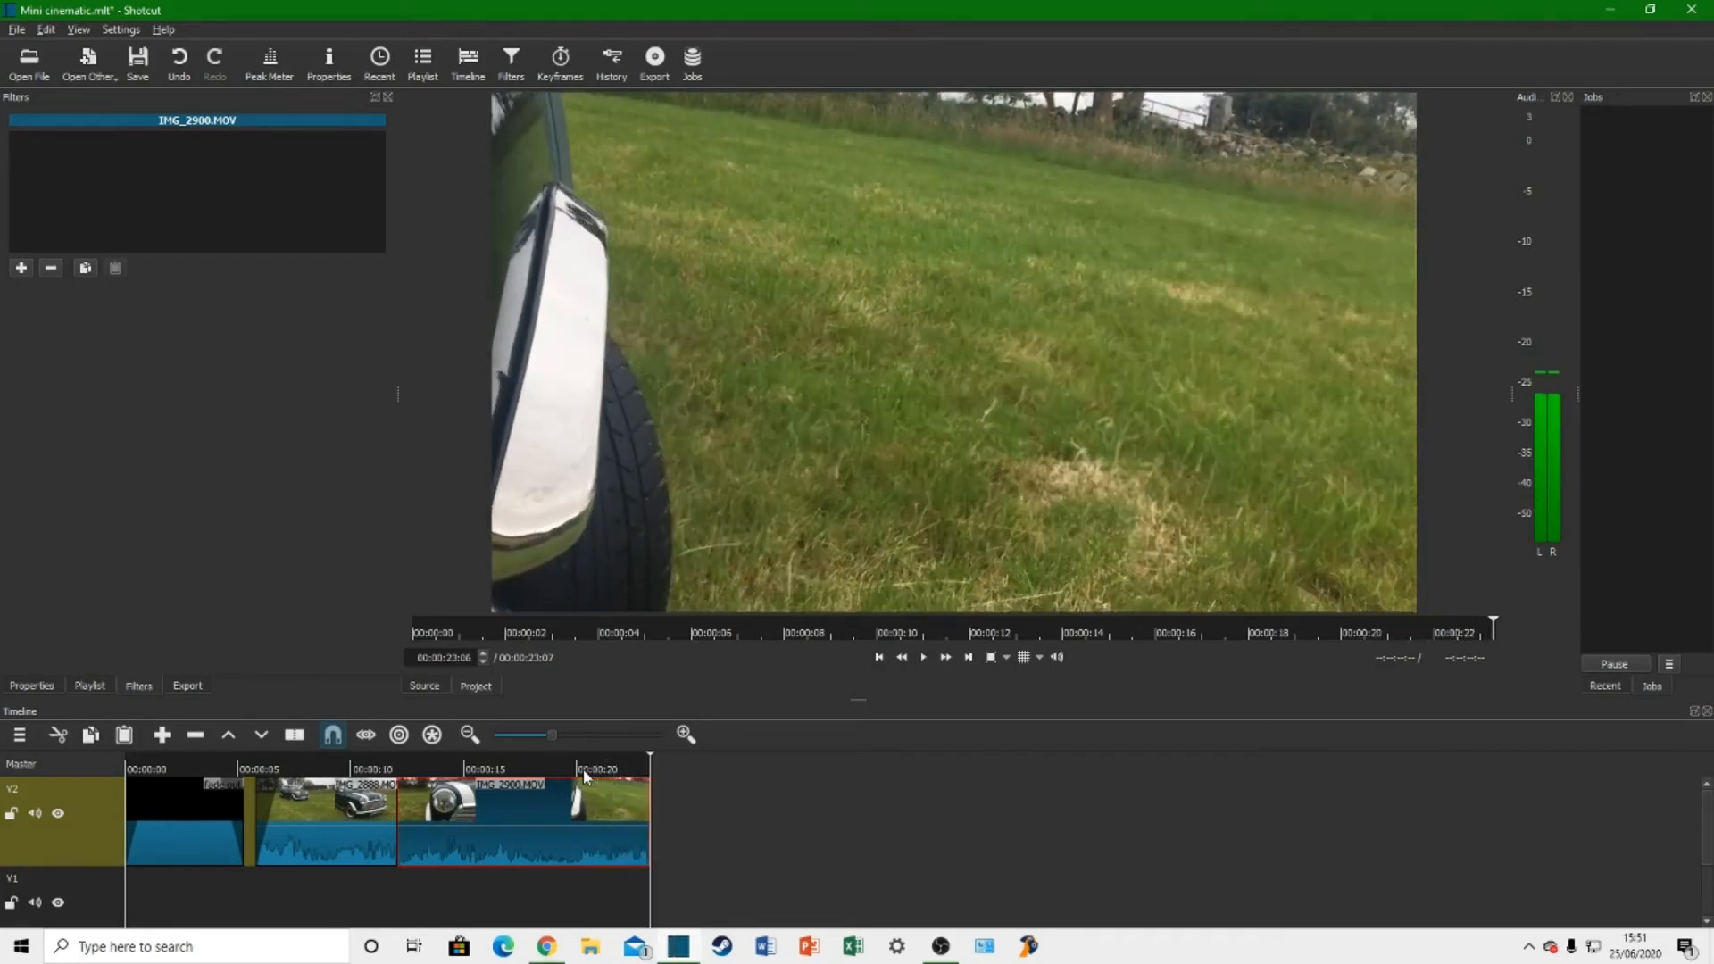
Step: Split IMG_2900.MOV at 00:00:20:13 and delete the part after the cut
{"action": "left_click", "coordinate": [572, 771]}
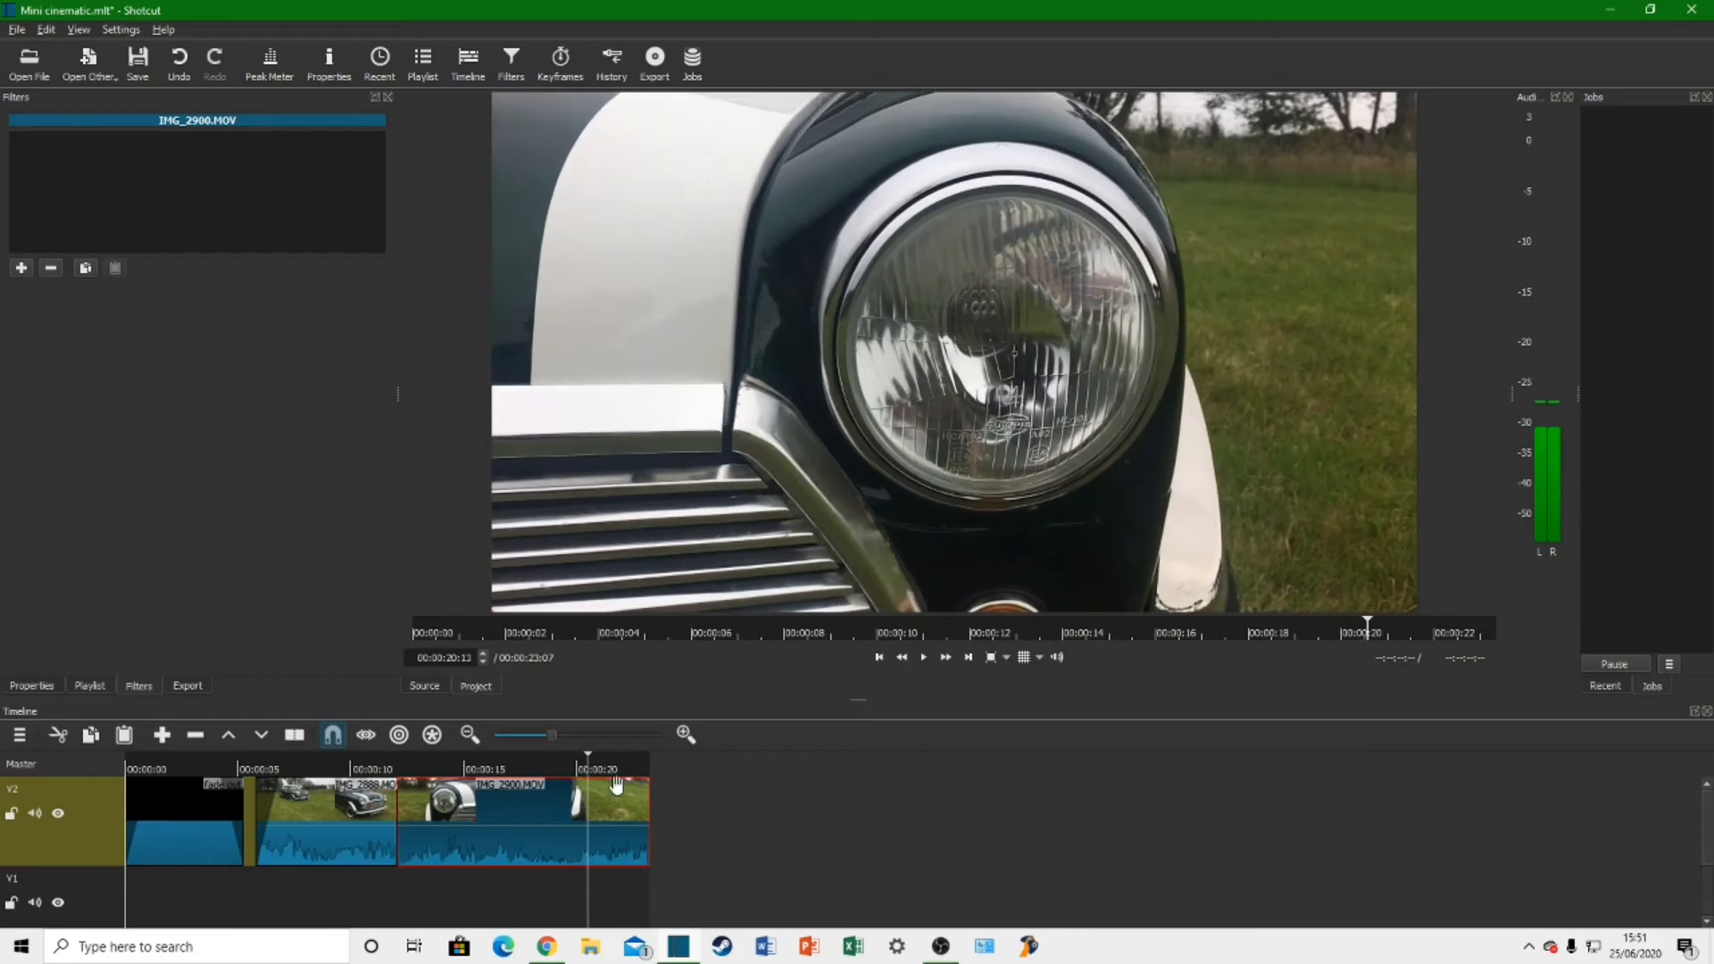
{"action": "key", "text": "s"}
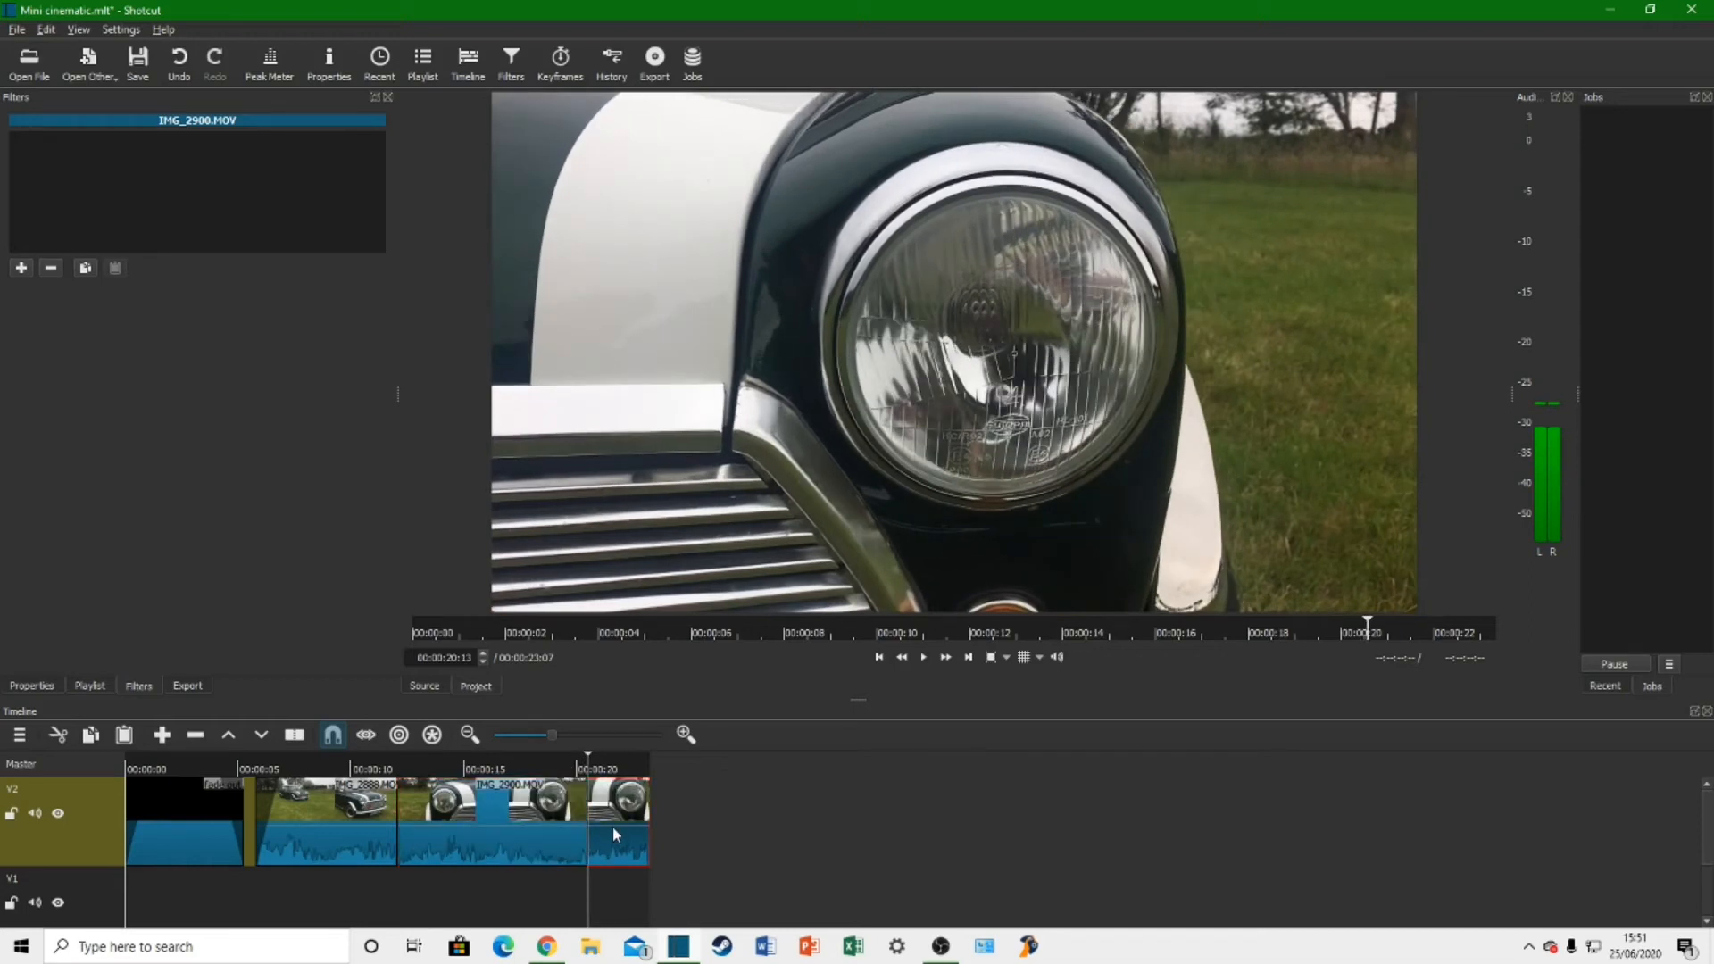
{"action": "key", "text": "Delete"}
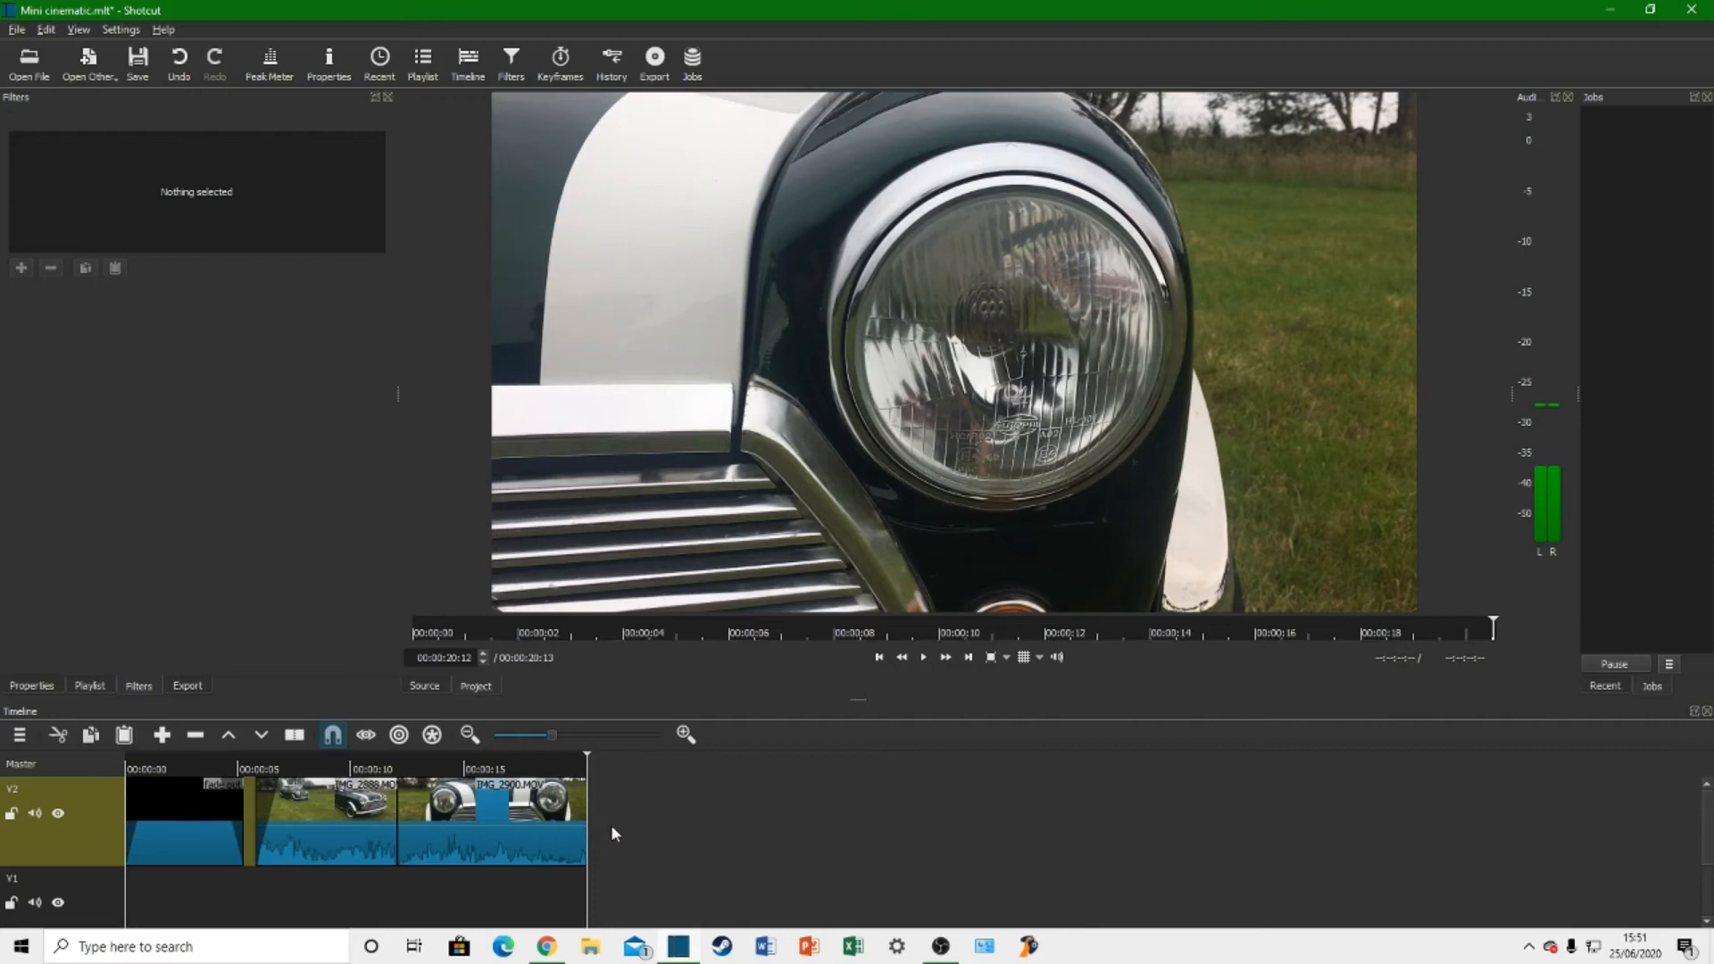
Step: Overlap the start of IMG_2900.MOV with the end of IMG_2888.MOV to create a transition, and show its properties
{"action": "left_click", "coordinate": [458, 816]}
{"action": "left_click_drag", "start_coordinate": [449, 819], "coordinate": [434, 821]}
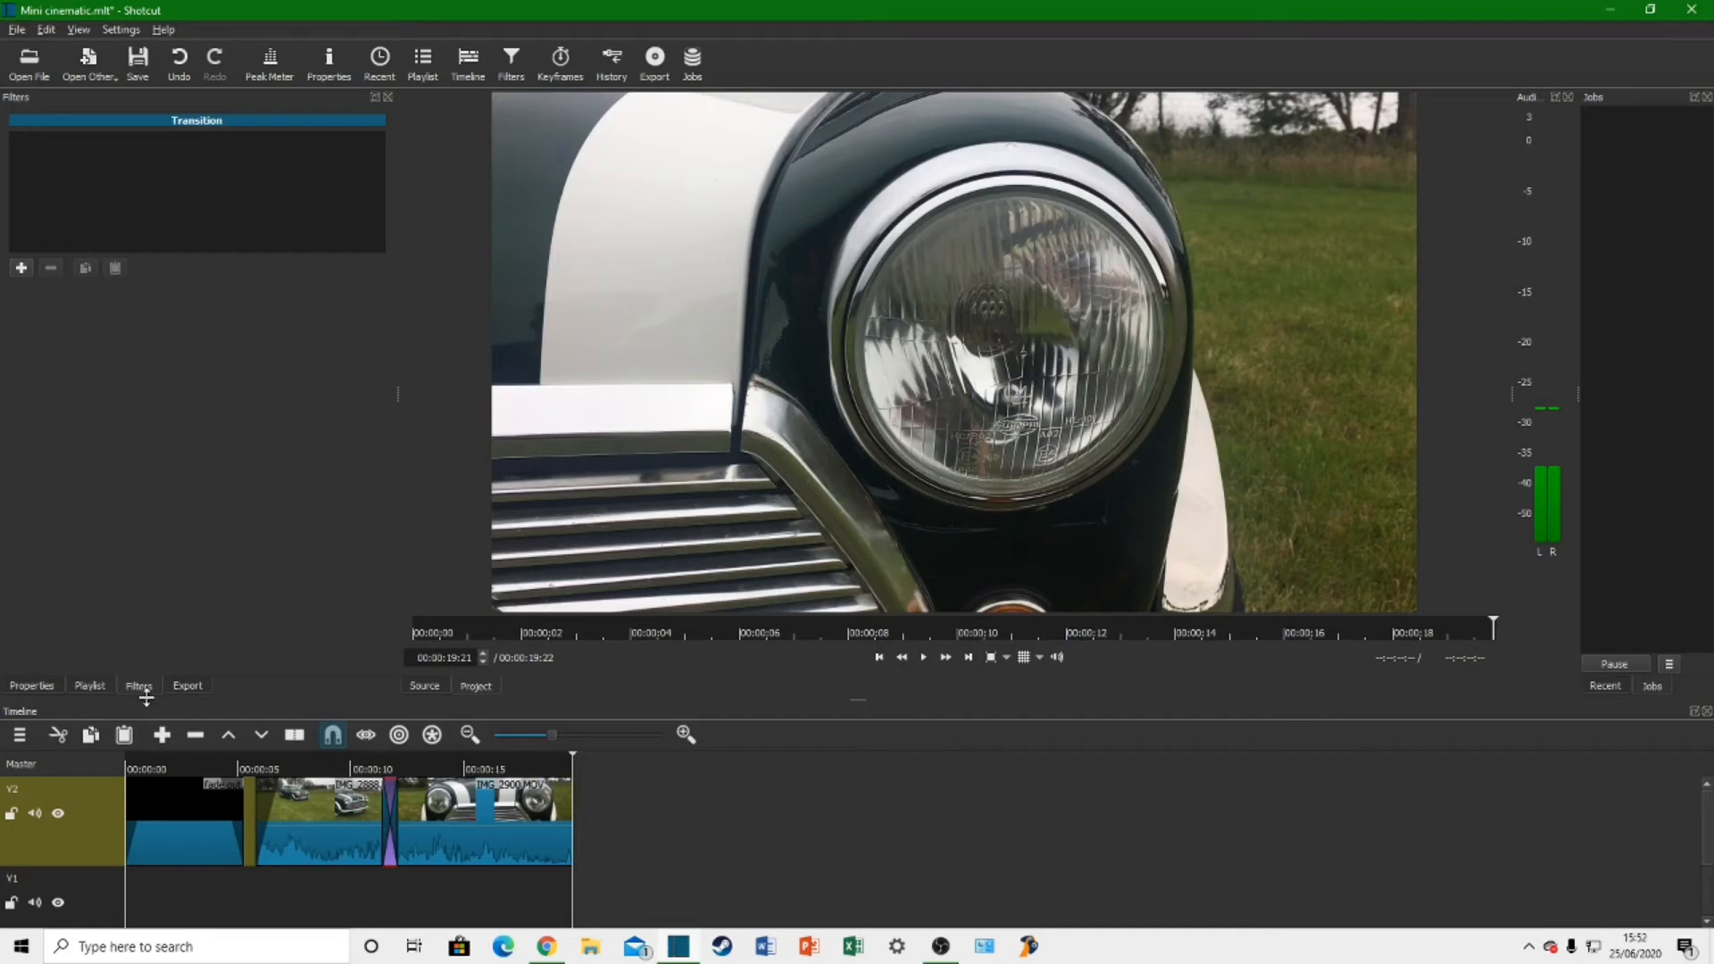
{"action": "left_click", "coordinate": [41, 685]}
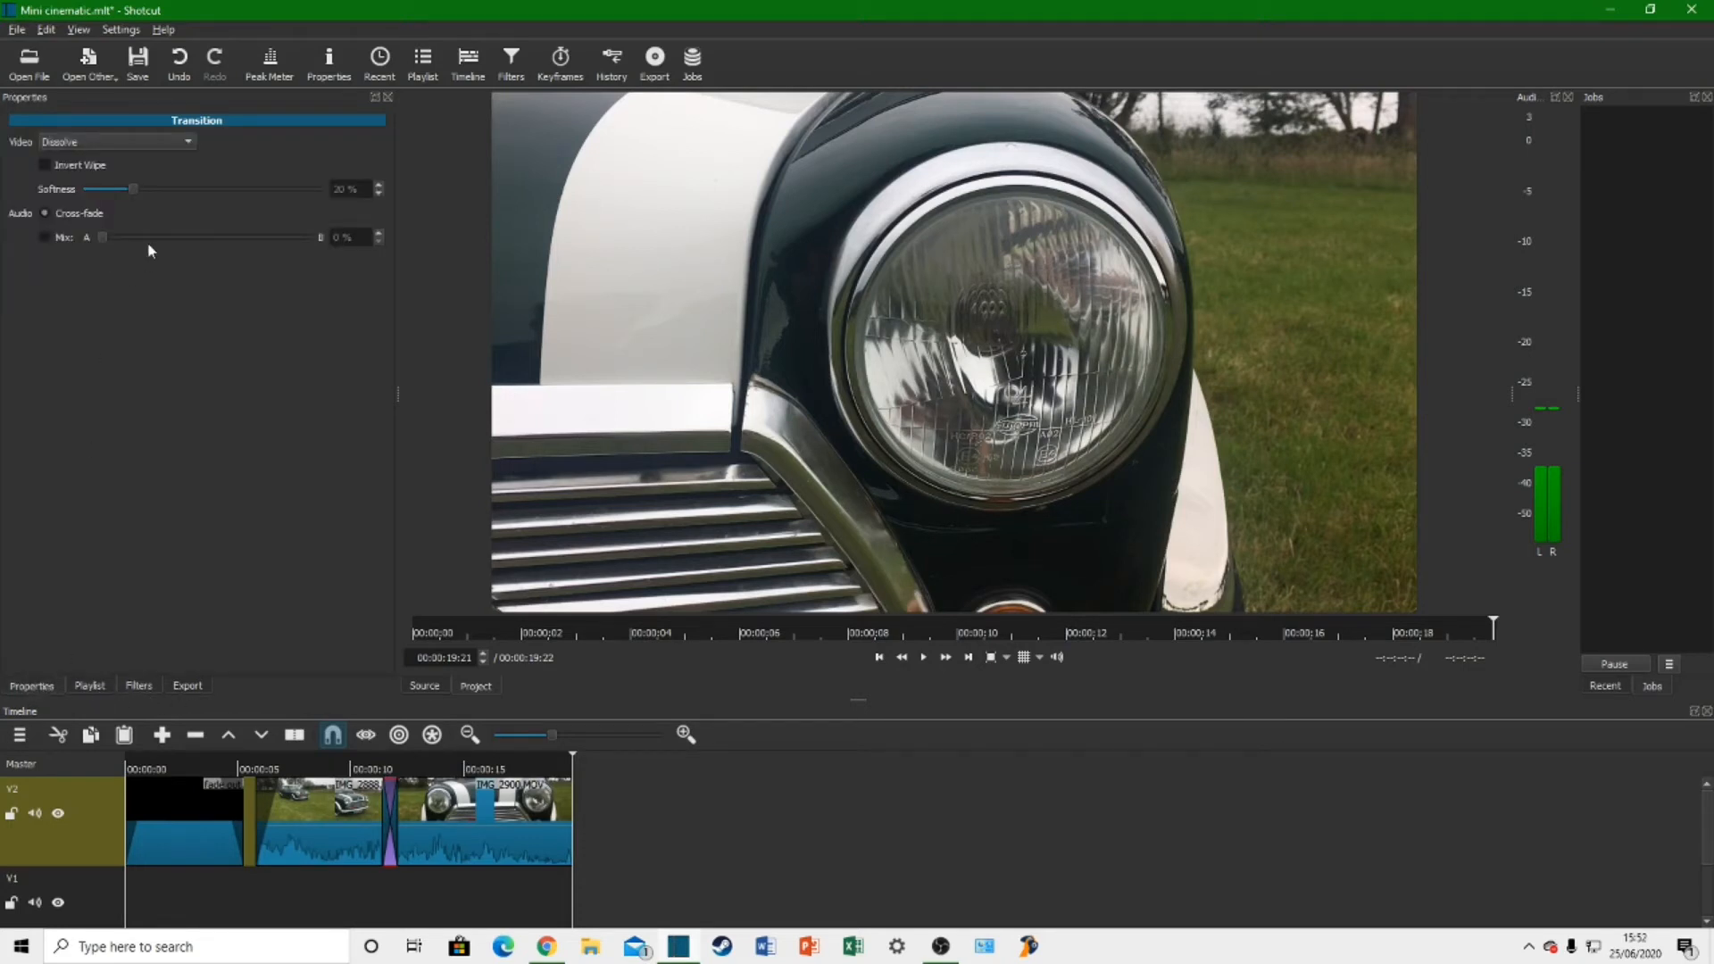
Step: Set the transition's video type to Bar Horizontal and preview it on the timeline
{"action": "left_click", "coordinate": [116, 141]}
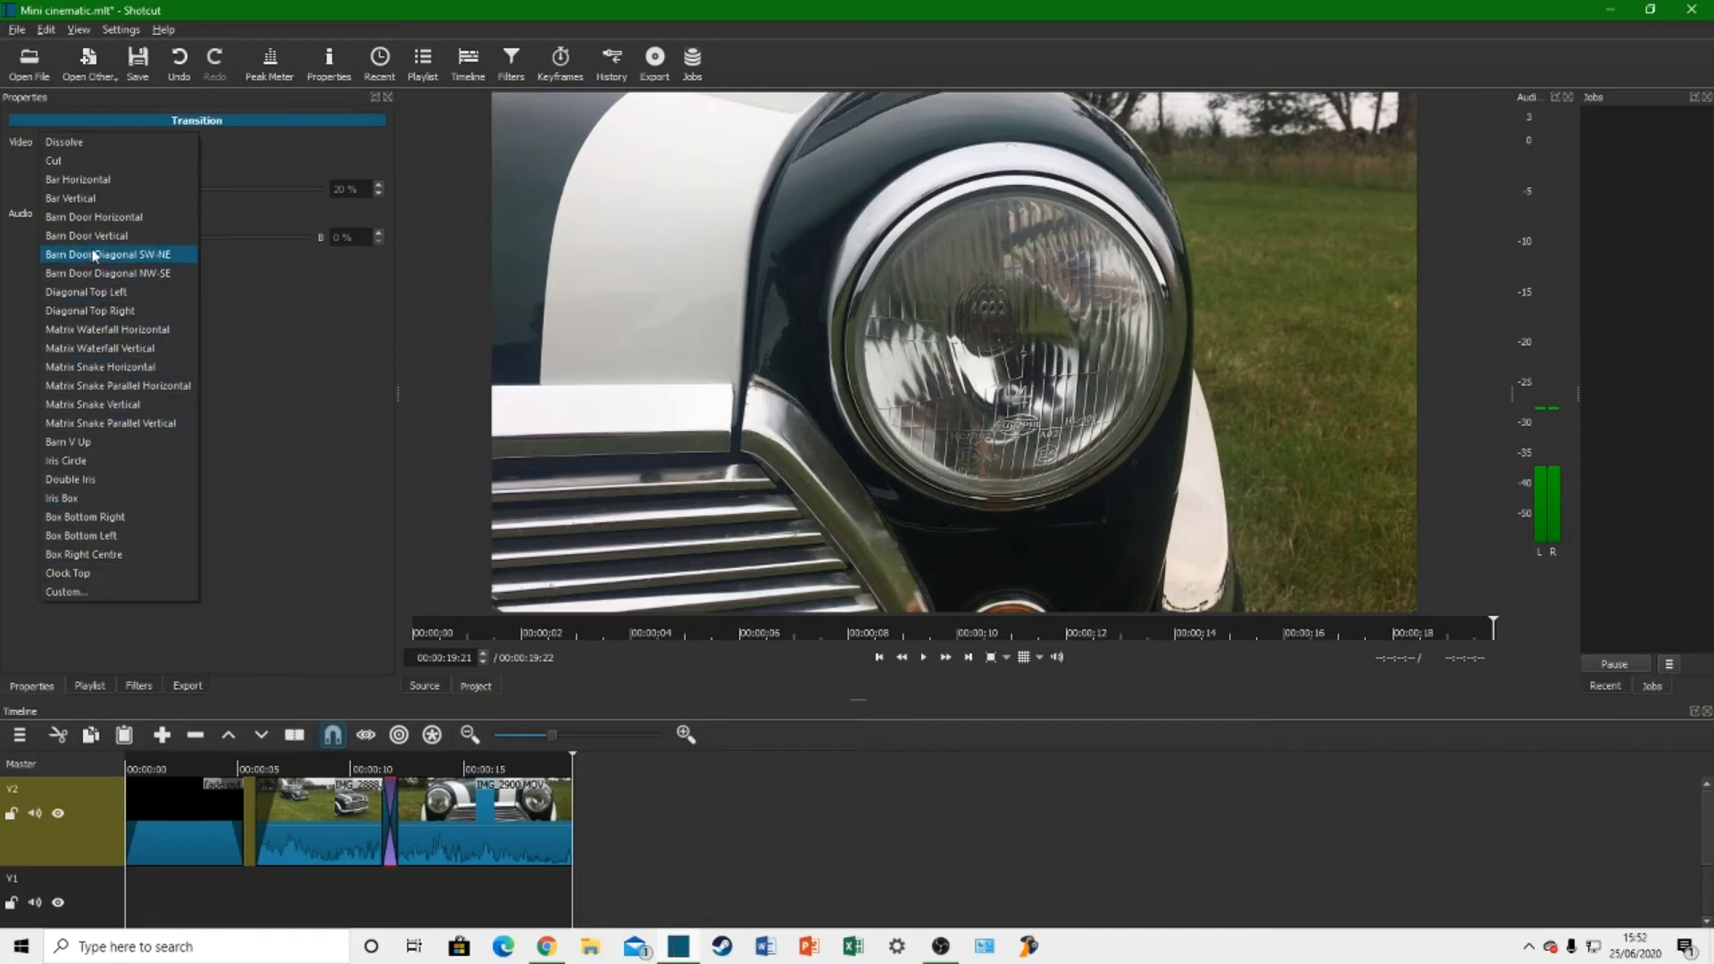
{"action": "left_click", "coordinate": [105, 181]}
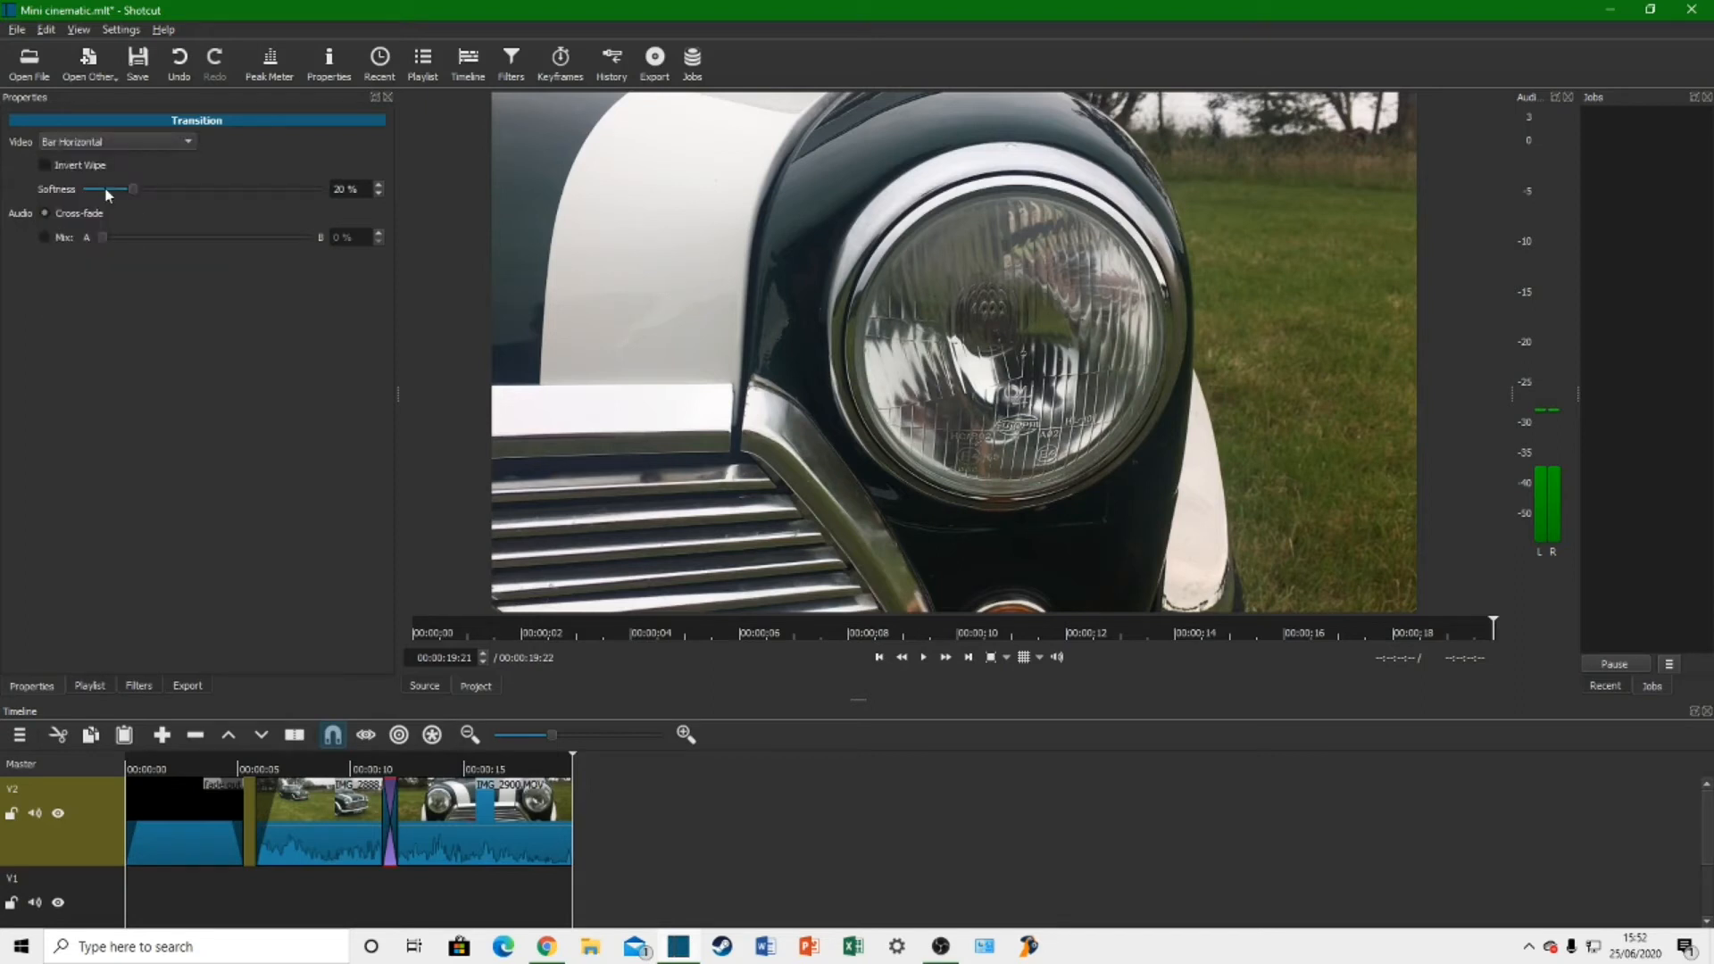
{"action": "left_click", "coordinate": [359, 771]}
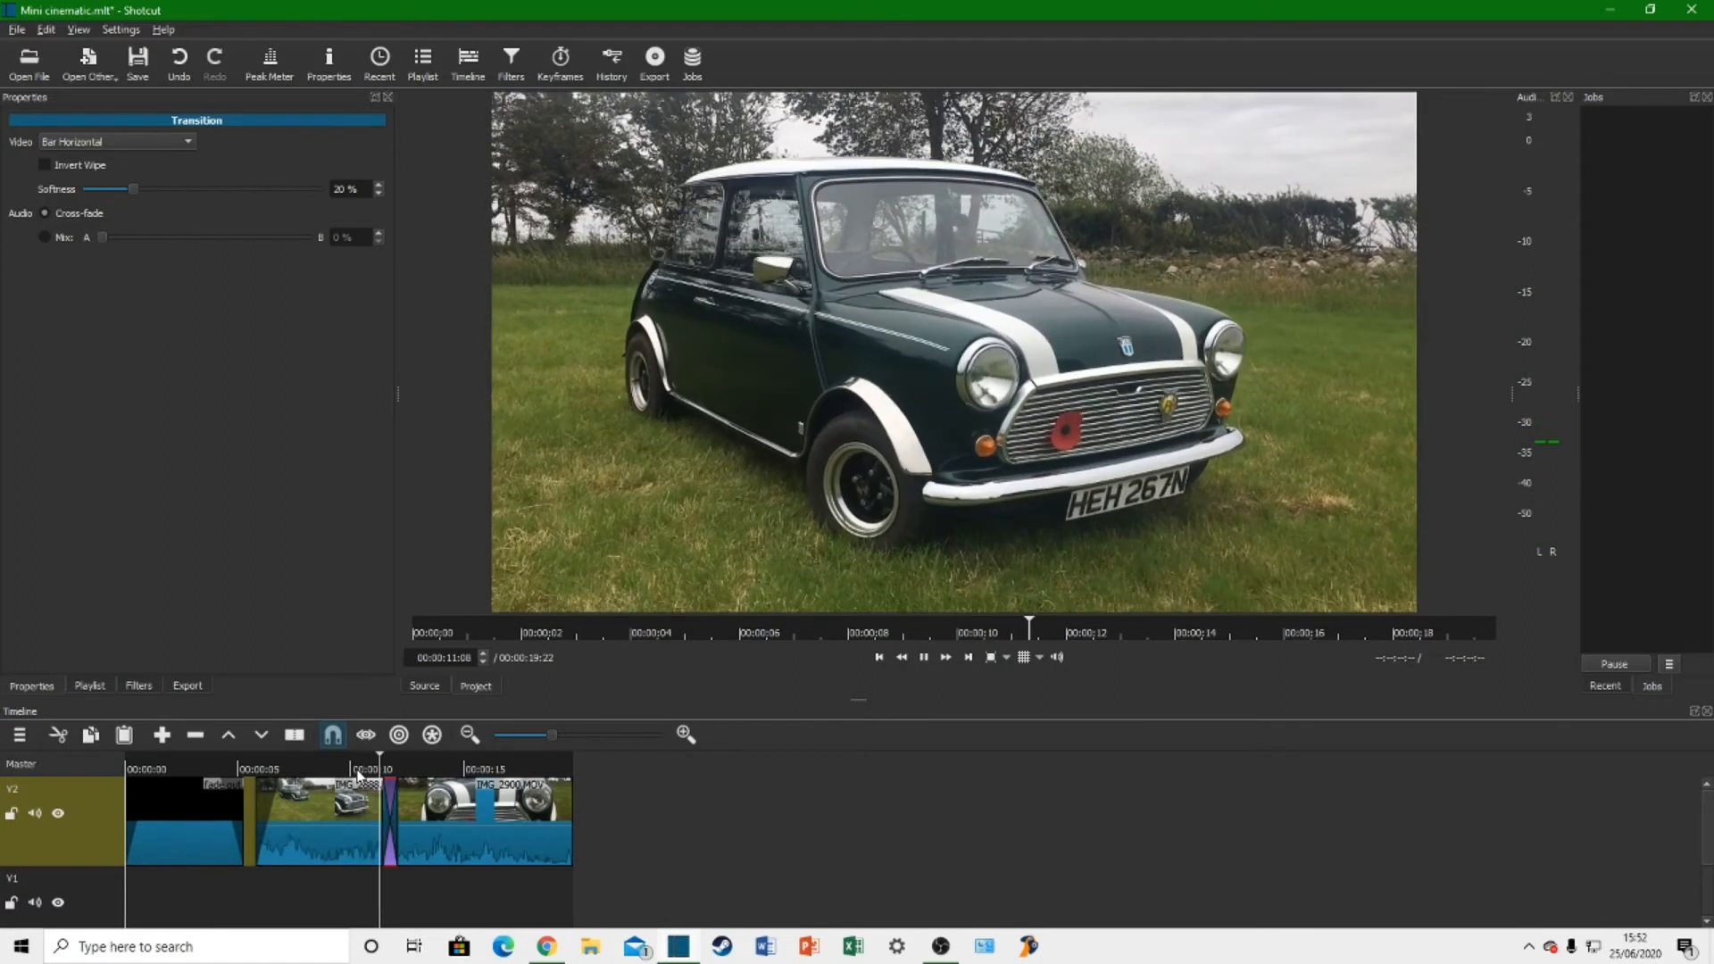
{"action": "key", "text": "space"}
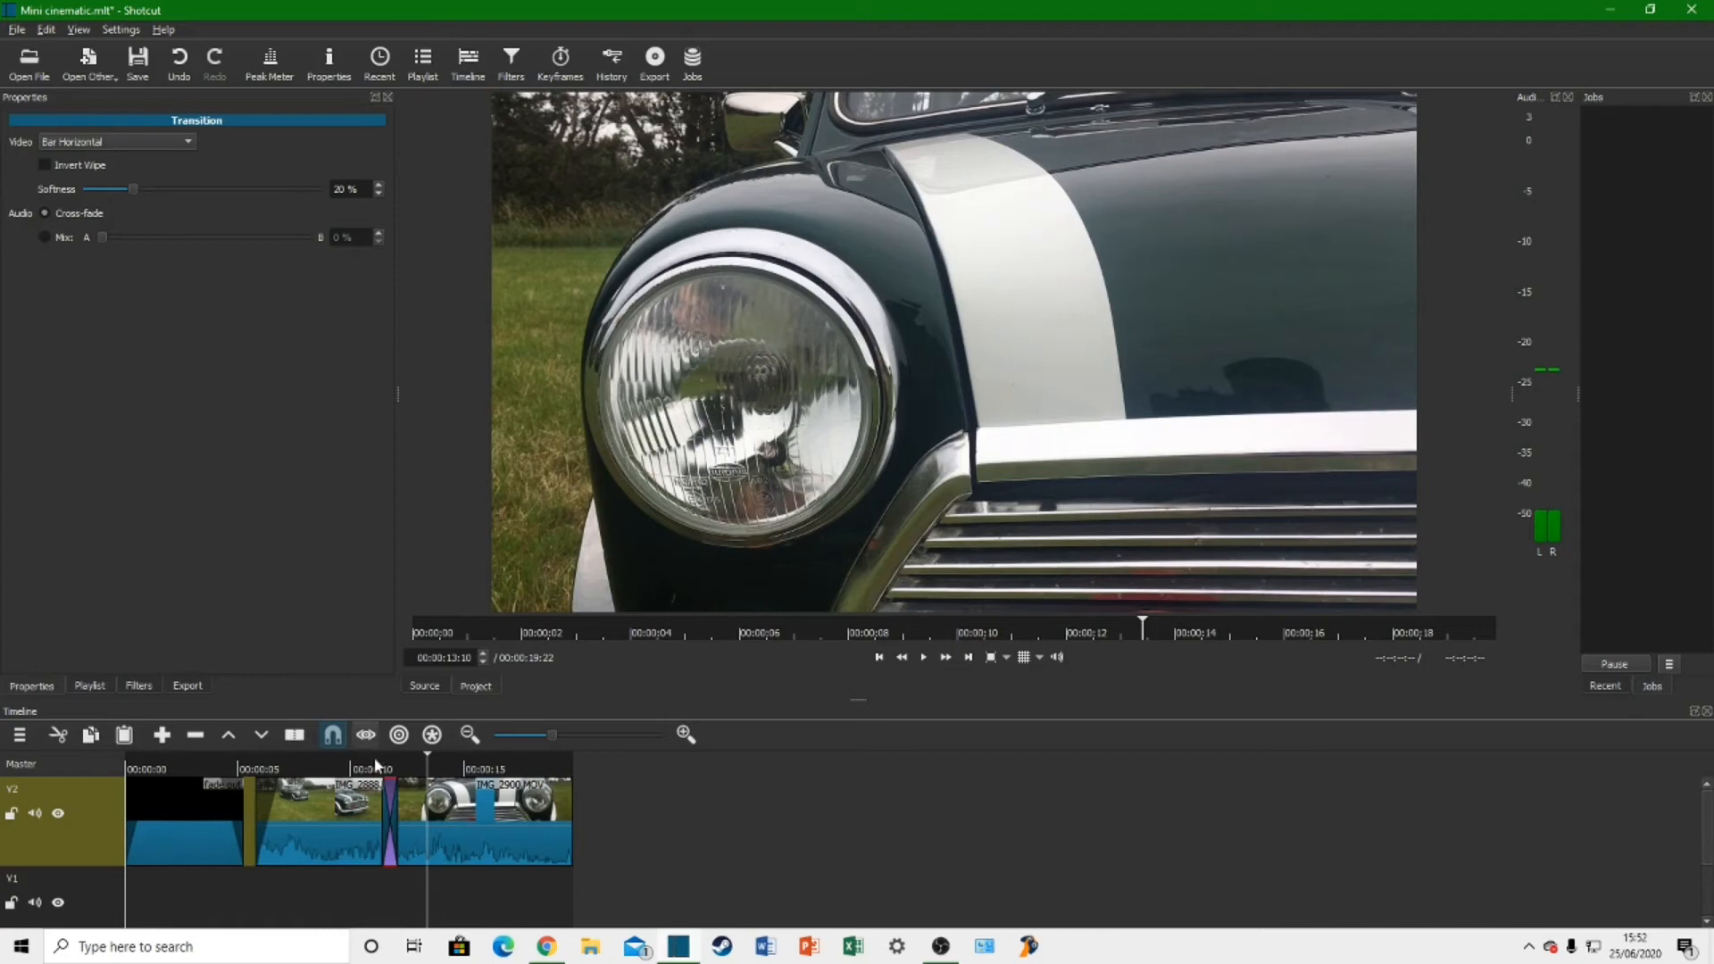
Step: Set the Bar Horizontal transition's softness to 0 % and play the transition between the two car clips to check it
{"action": "left_click", "coordinate": [368, 768]}
{"action": "key", "text": "space"}
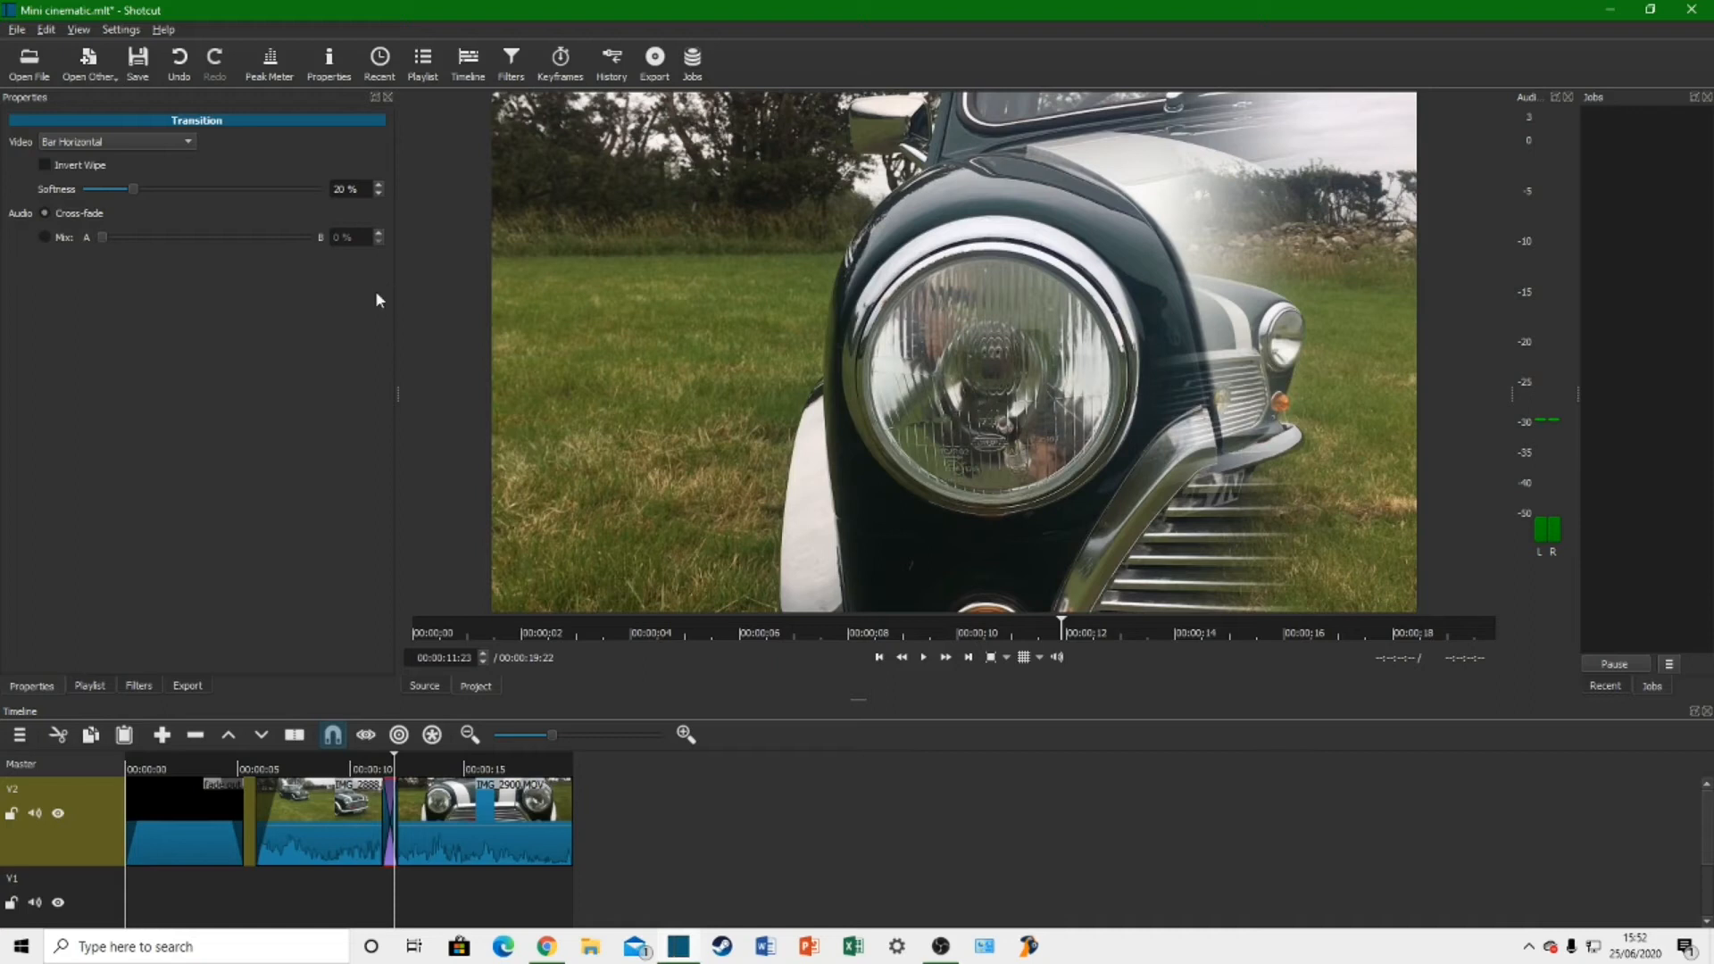
{"action": "left_click_drag", "start_coordinate": [135, 191], "coordinate": [59, 209]}
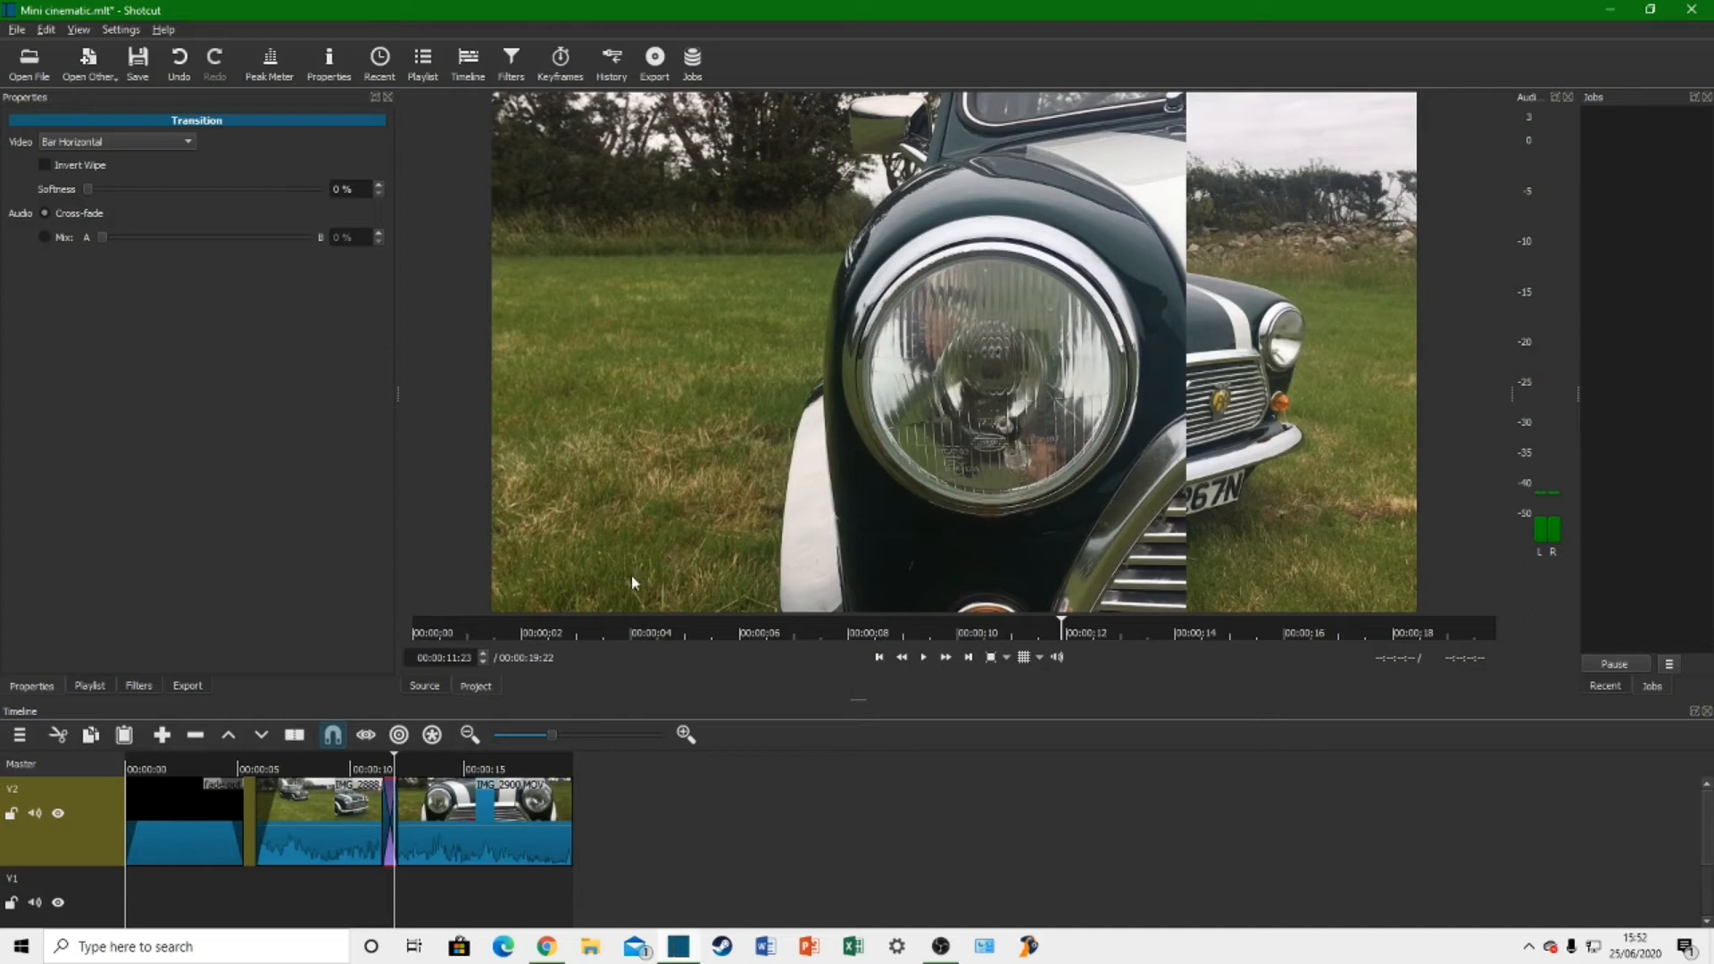
{"action": "left_click", "coordinate": [350, 769]}
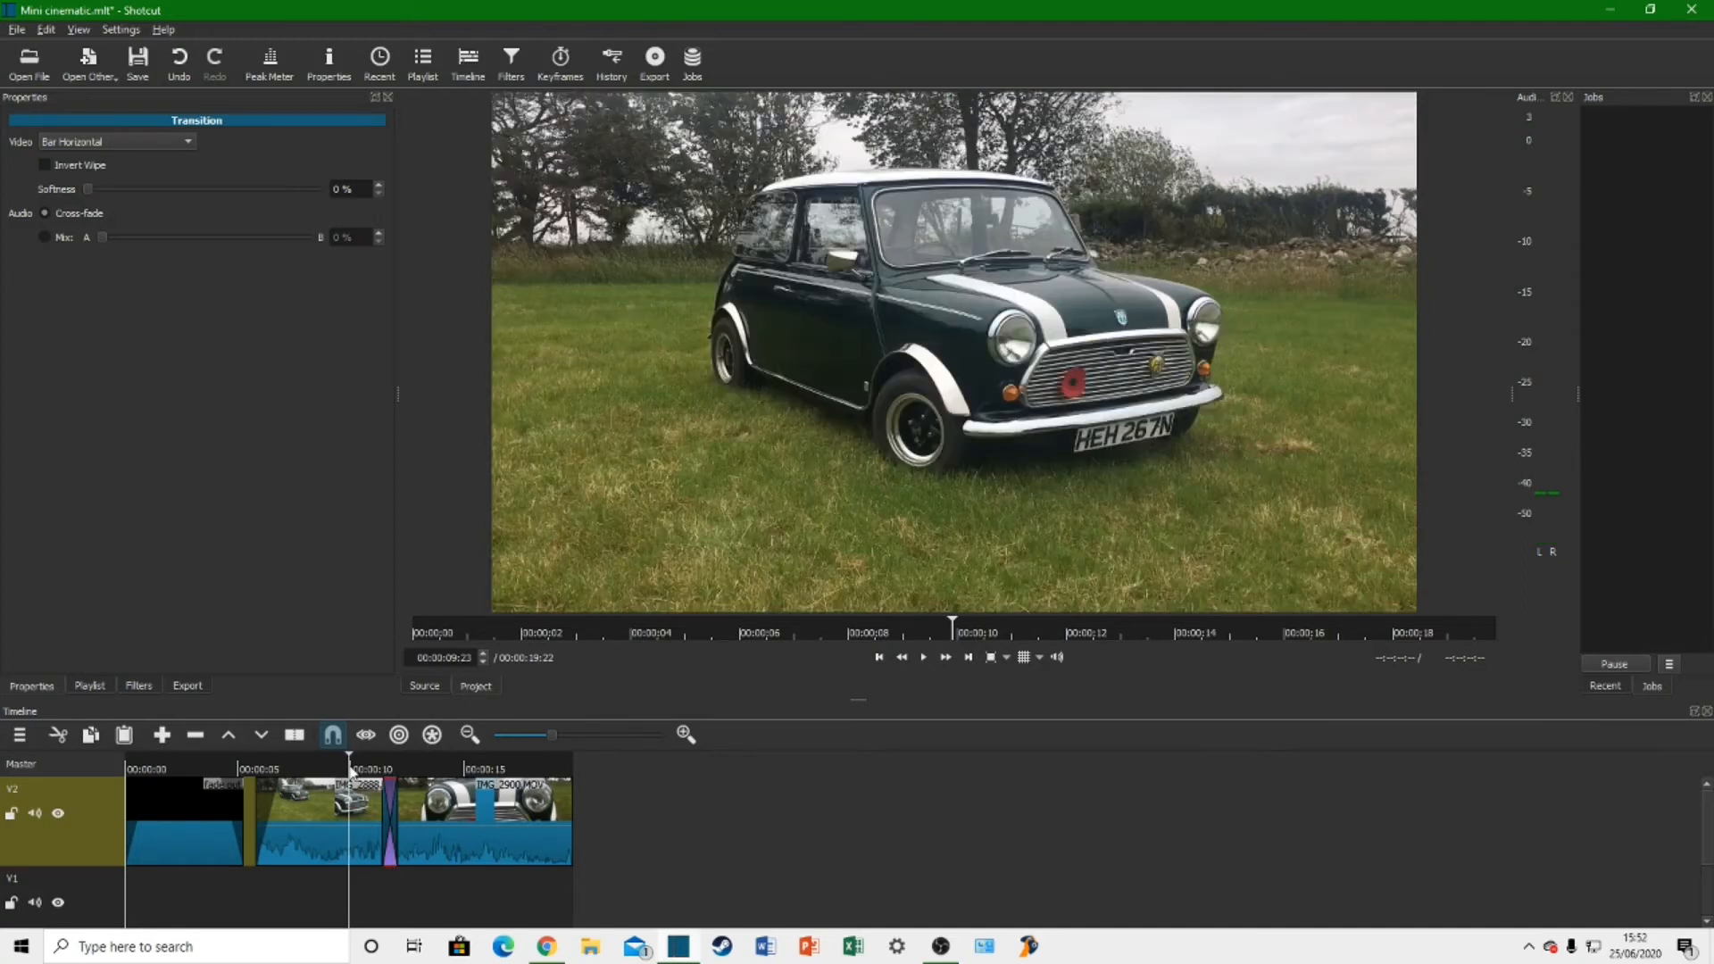
{"action": "key", "text": "space"}
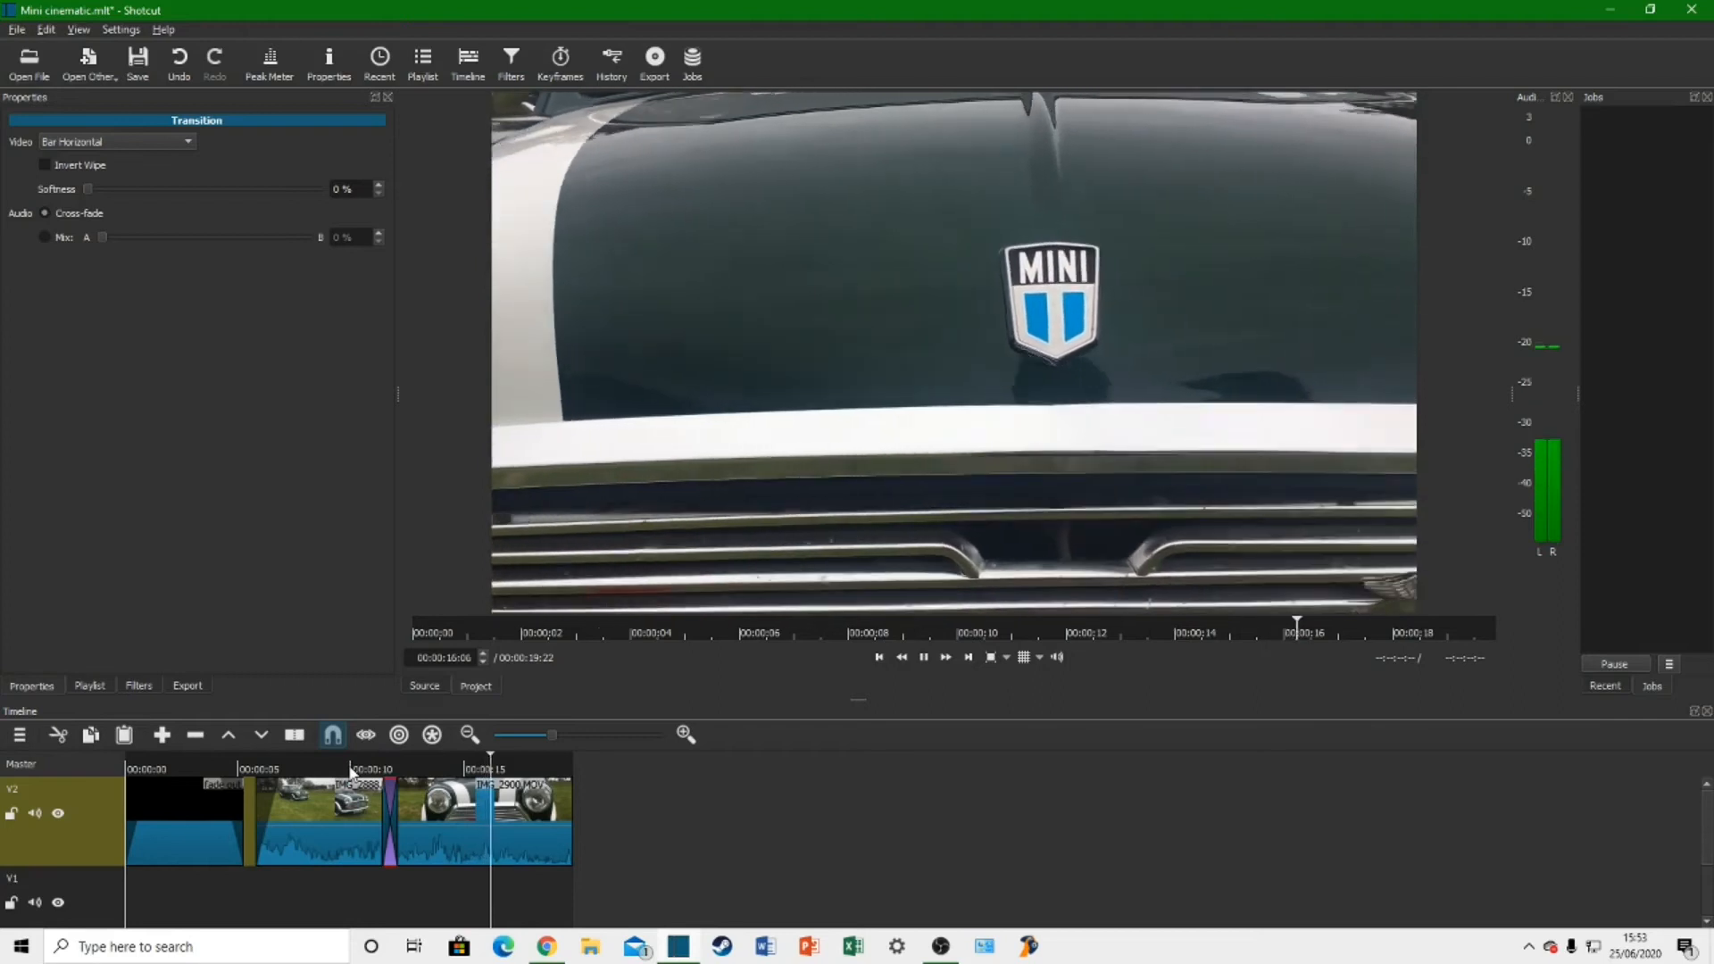
{"action": "key", "text": "space"}
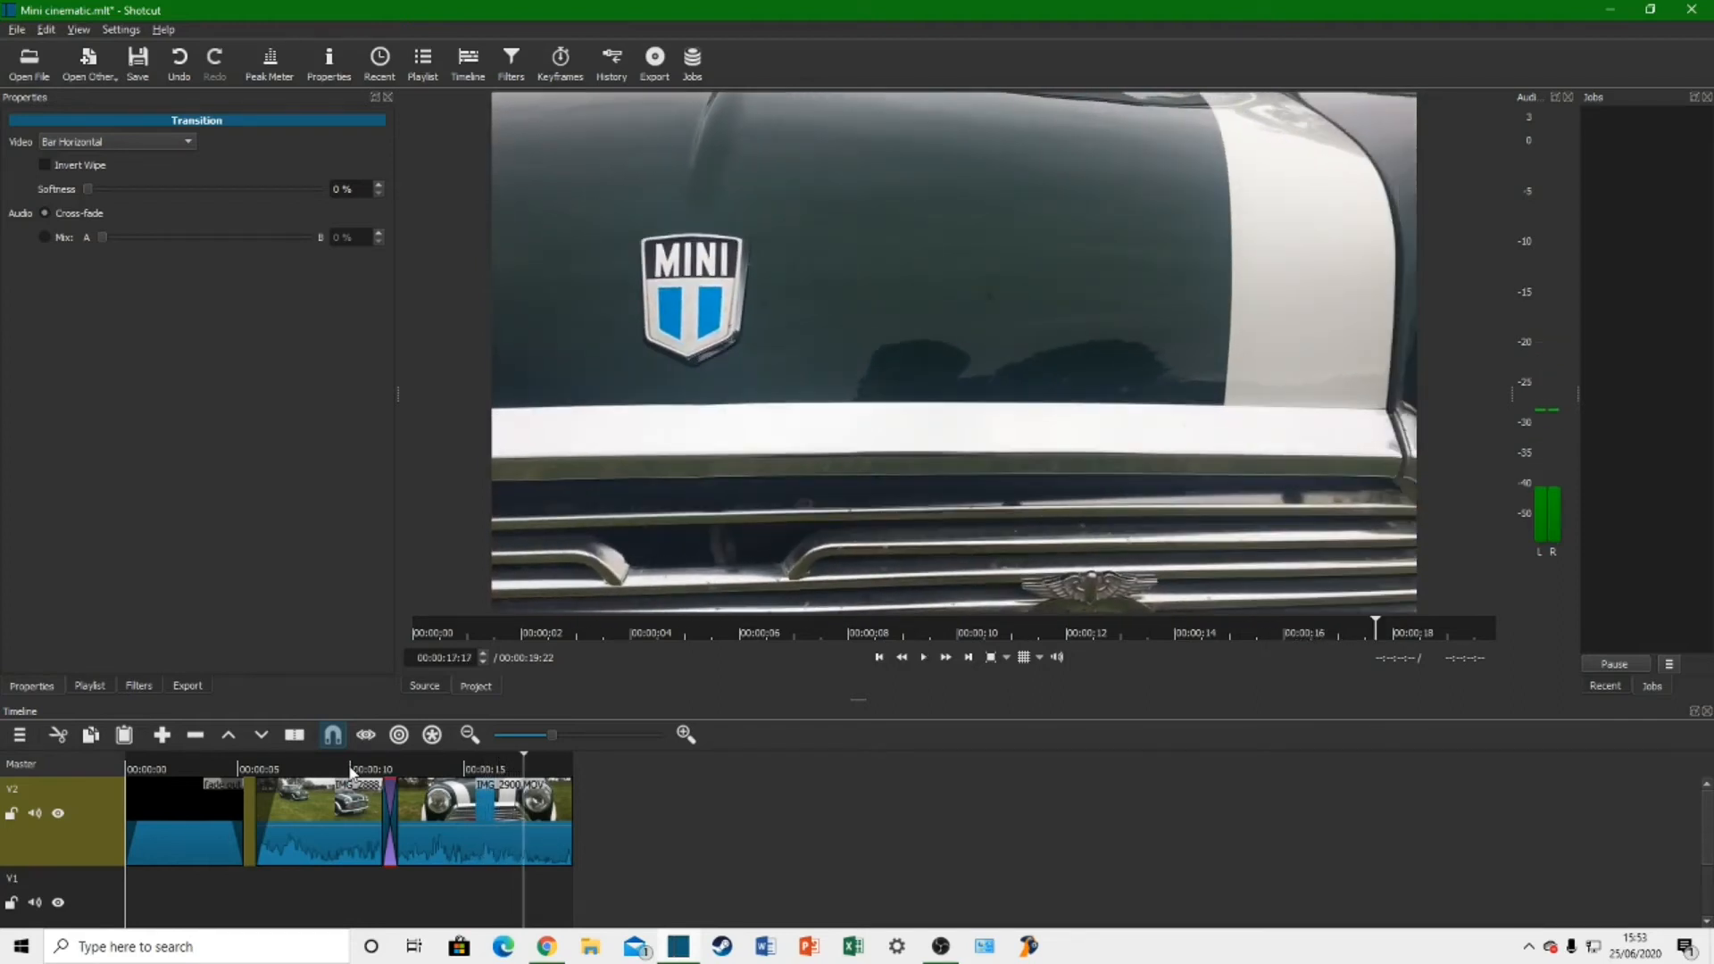
{"action": "key", "text": "space"}
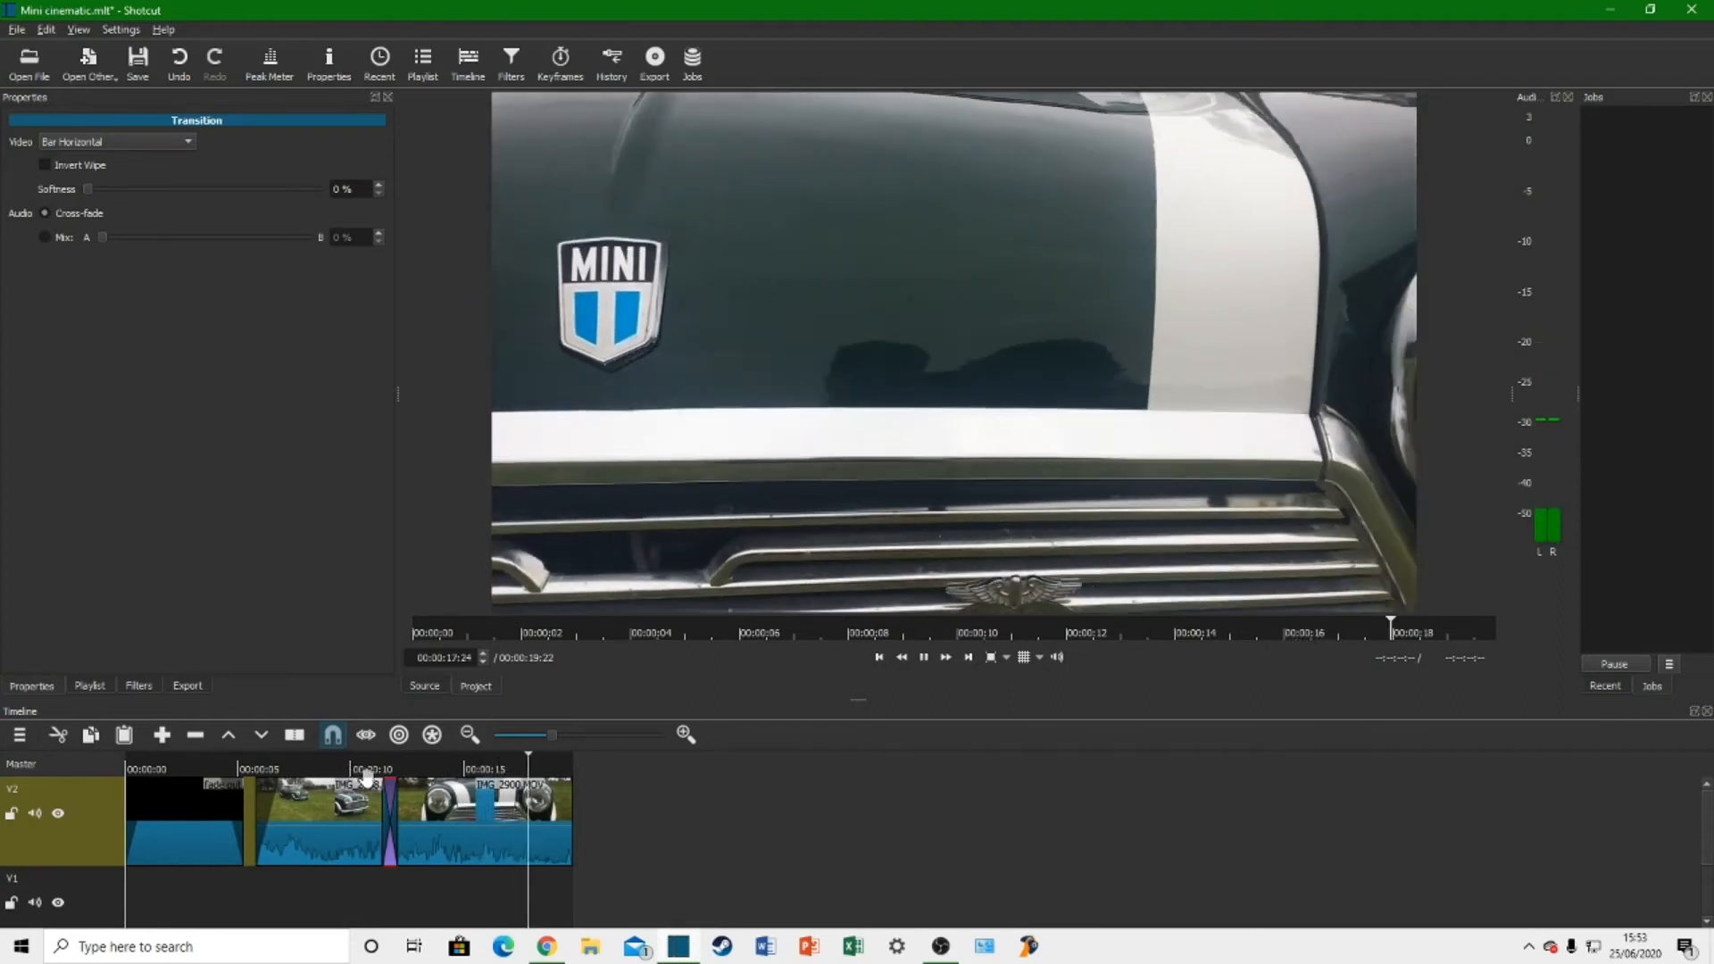
Step: Open IMG_2899.MOV from the car cinematic folder and add it to track V1, starting where IMG_2900.MOV ends
{"action": "left_click", "coordinate": [29, 62]}
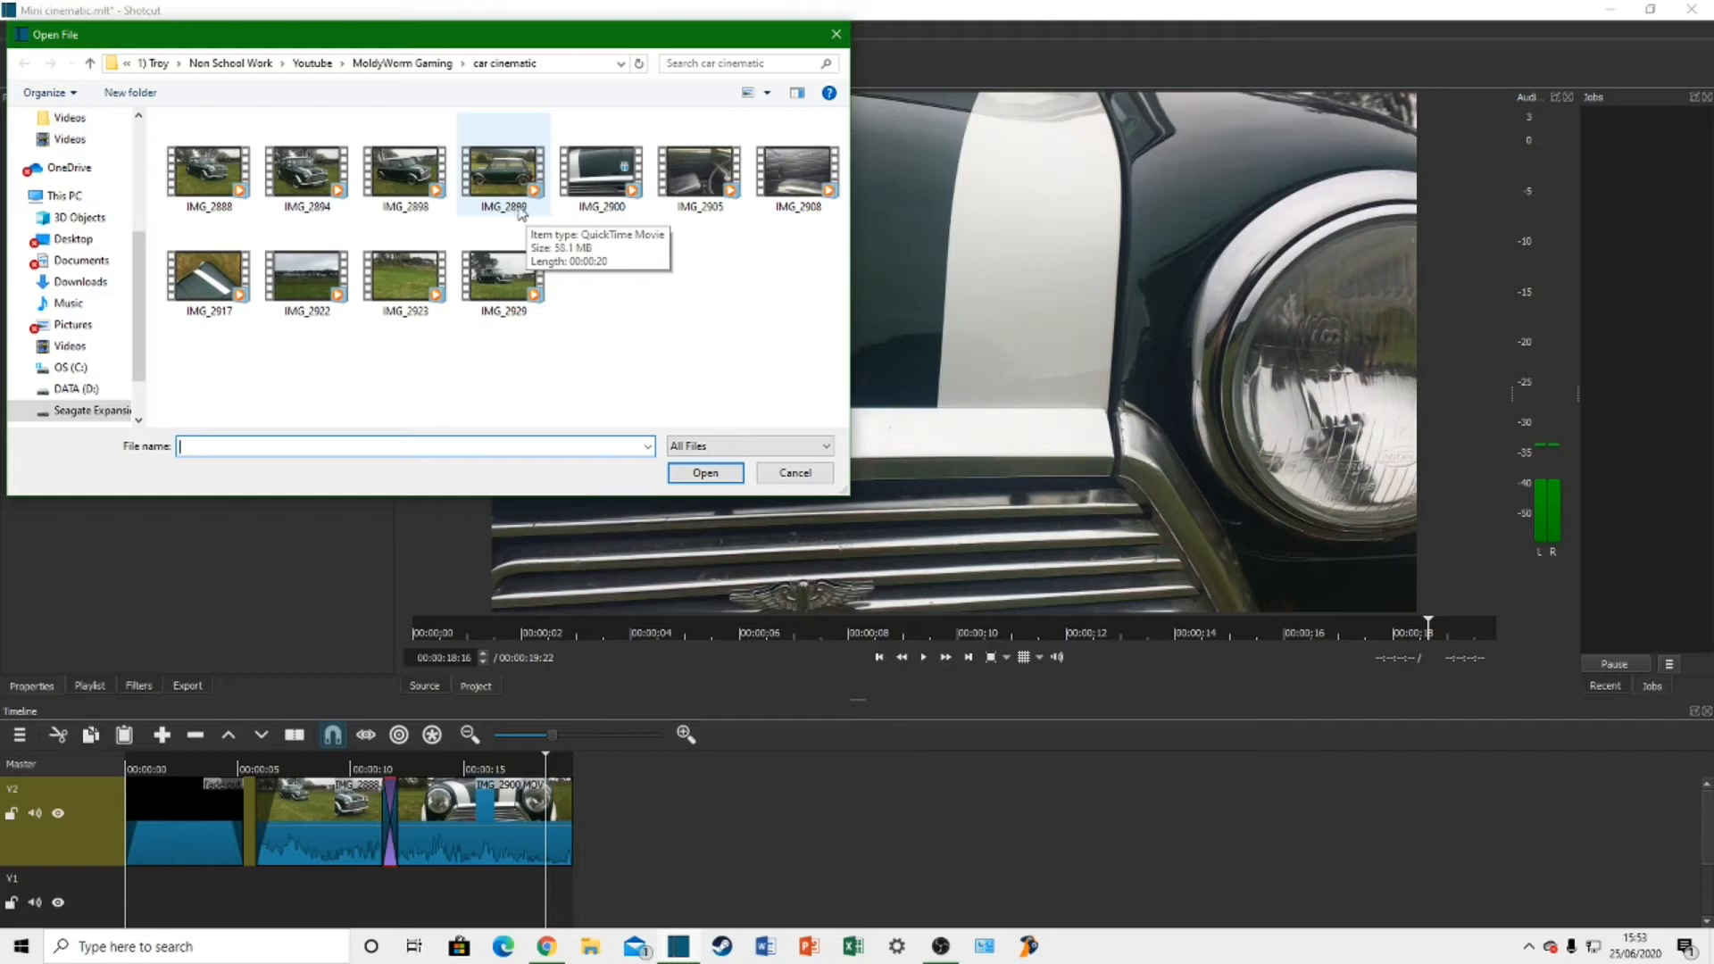
{"action": "double_click", "coordinate": [517, 189]}
{"action": "left_click", "coordinate": [925, 657]}
{"action": "left_click_drag", "start_coordinate": [775, 414], "coordinate": [548, 875]}
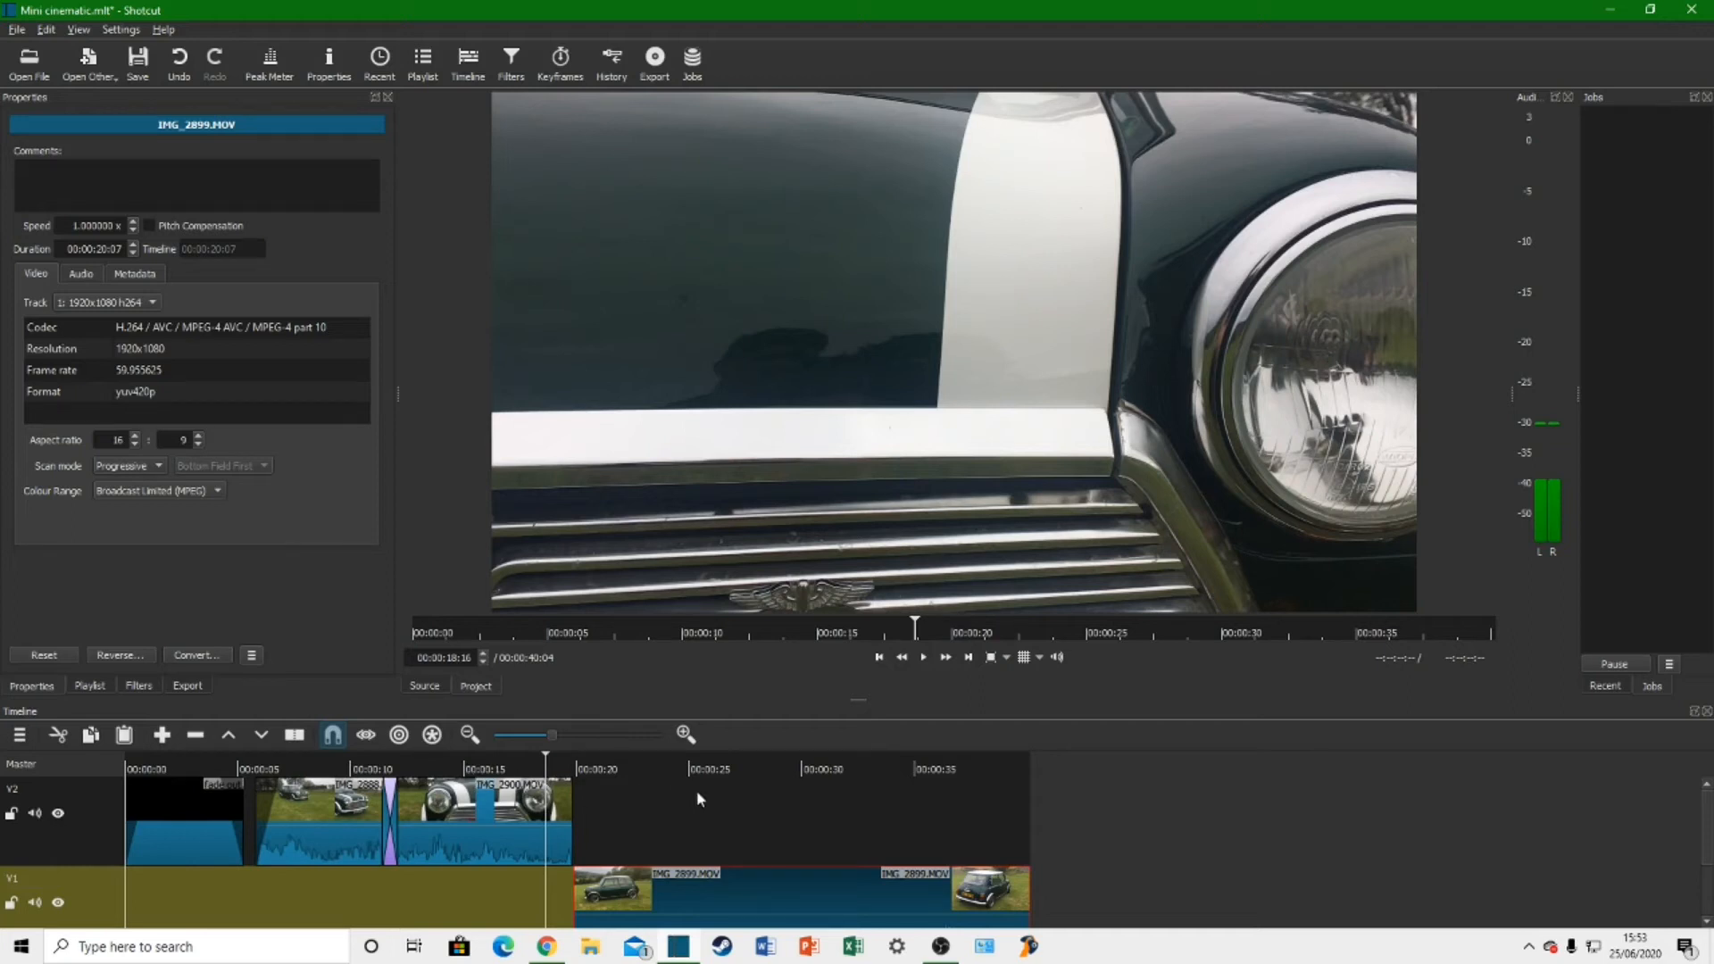
Step: Try playing IMG_2899.MOV beneath IMG_2900.MOV on track V1, and return it to start where IMG_2900.MOV ends
{"action": "left_click_drag", "start_coordinate": [625, 898], "coordinate": [442, 895]}
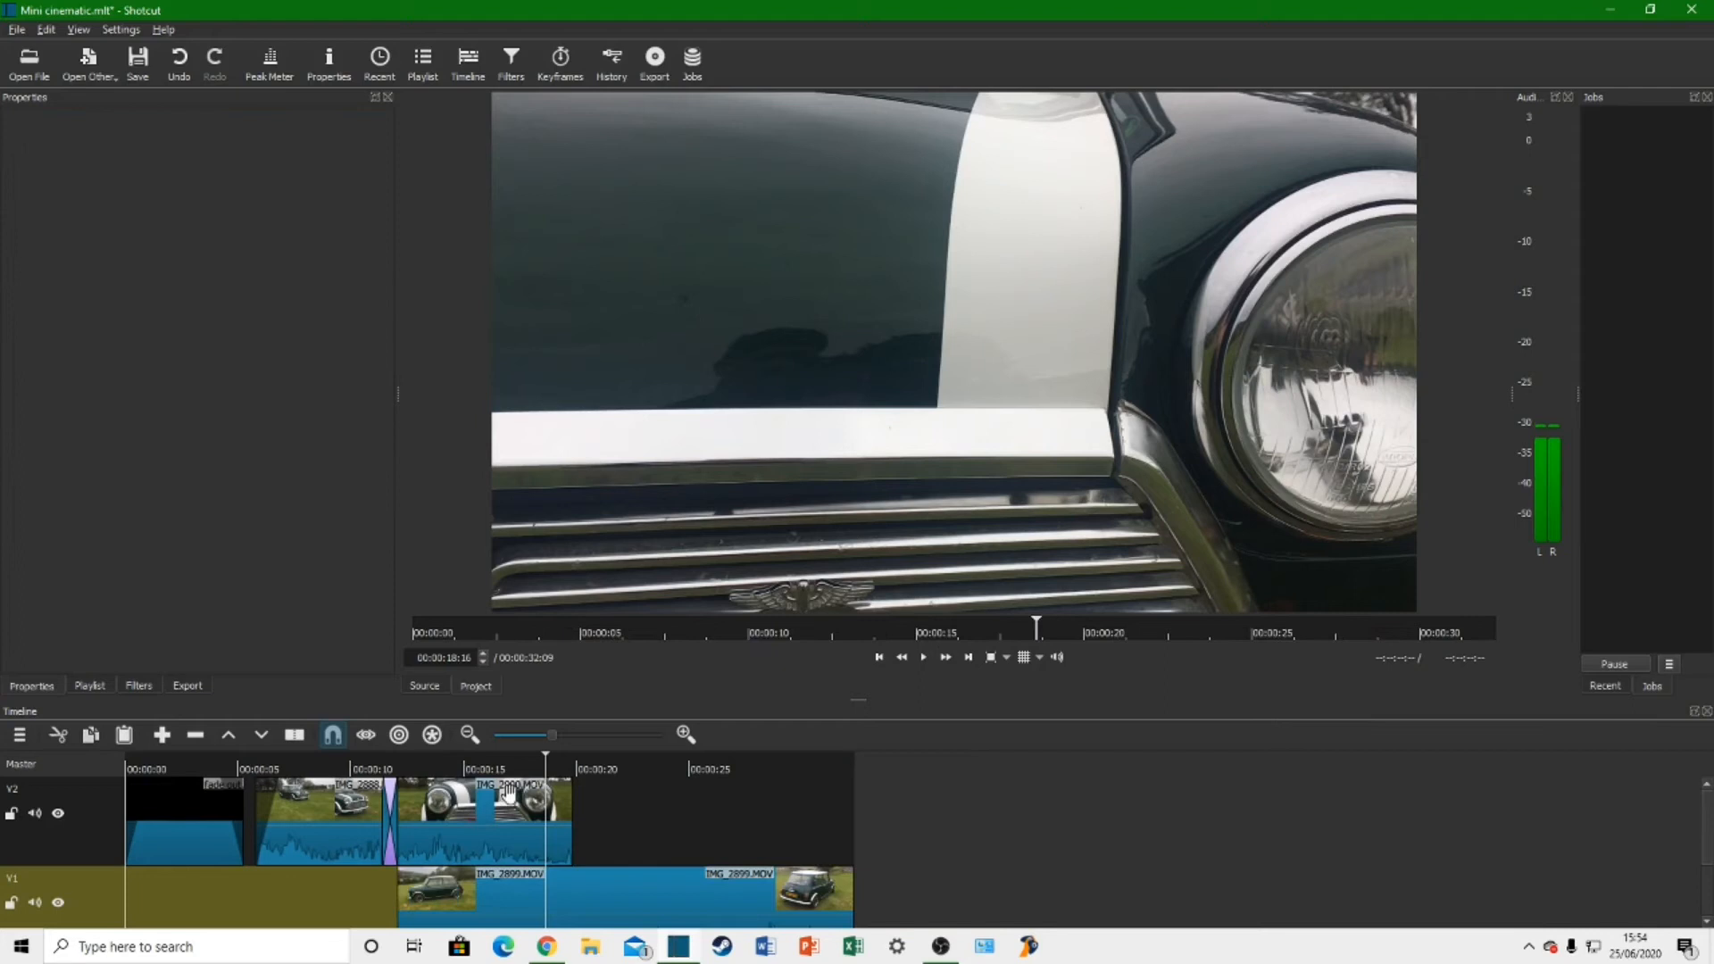
{"action": "left_click", "coordinate": [479, 773]}
{"action": "key", "text": "space"}
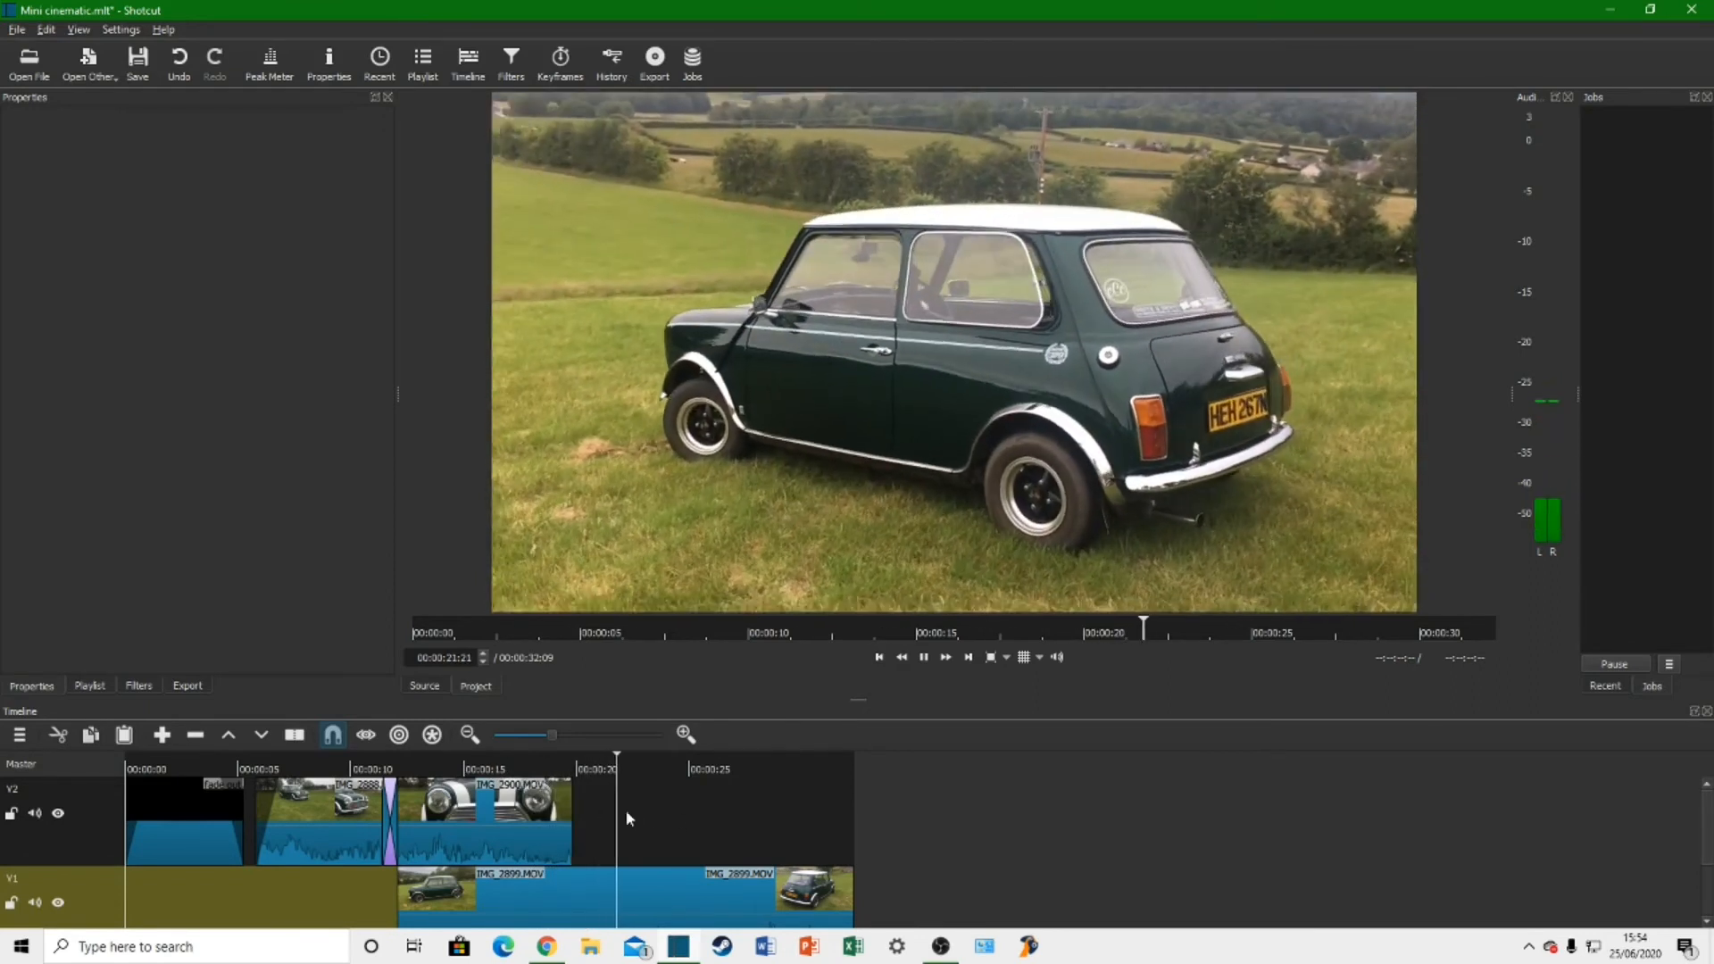
{"action": "key", "text": "space"}
{"action": "left_click_drag", "start_coordinate": [572, 890], "coordinate": [746, 882]}
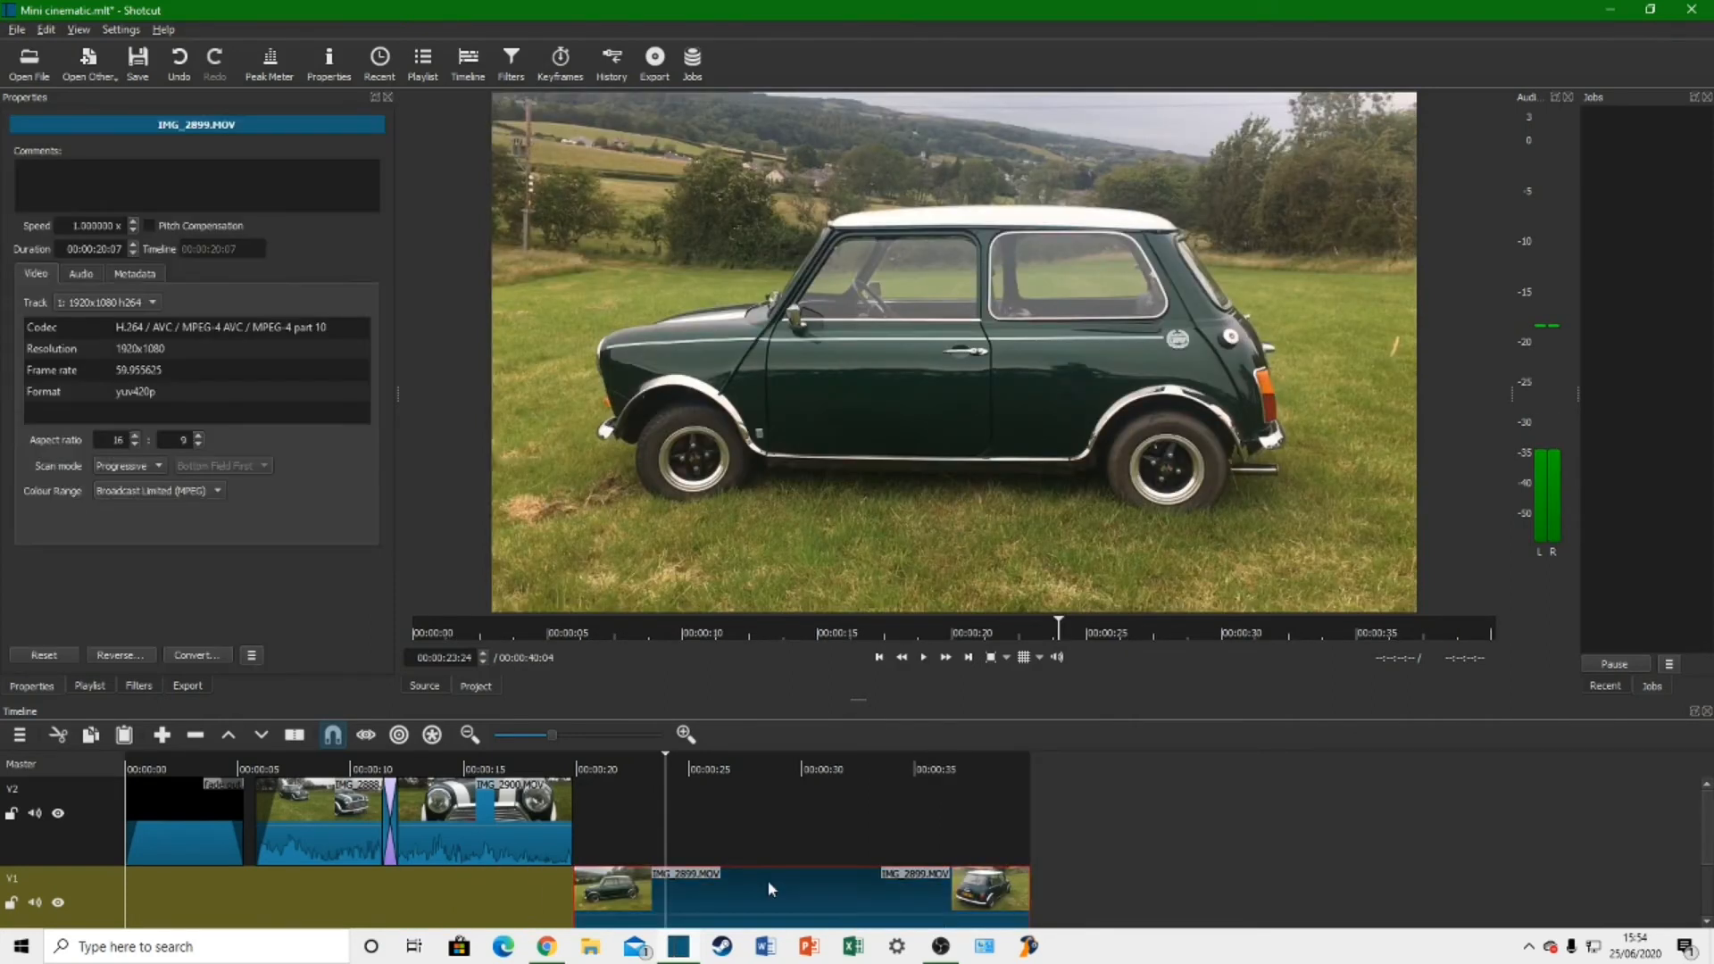
{"action": "key", "text": "space"}
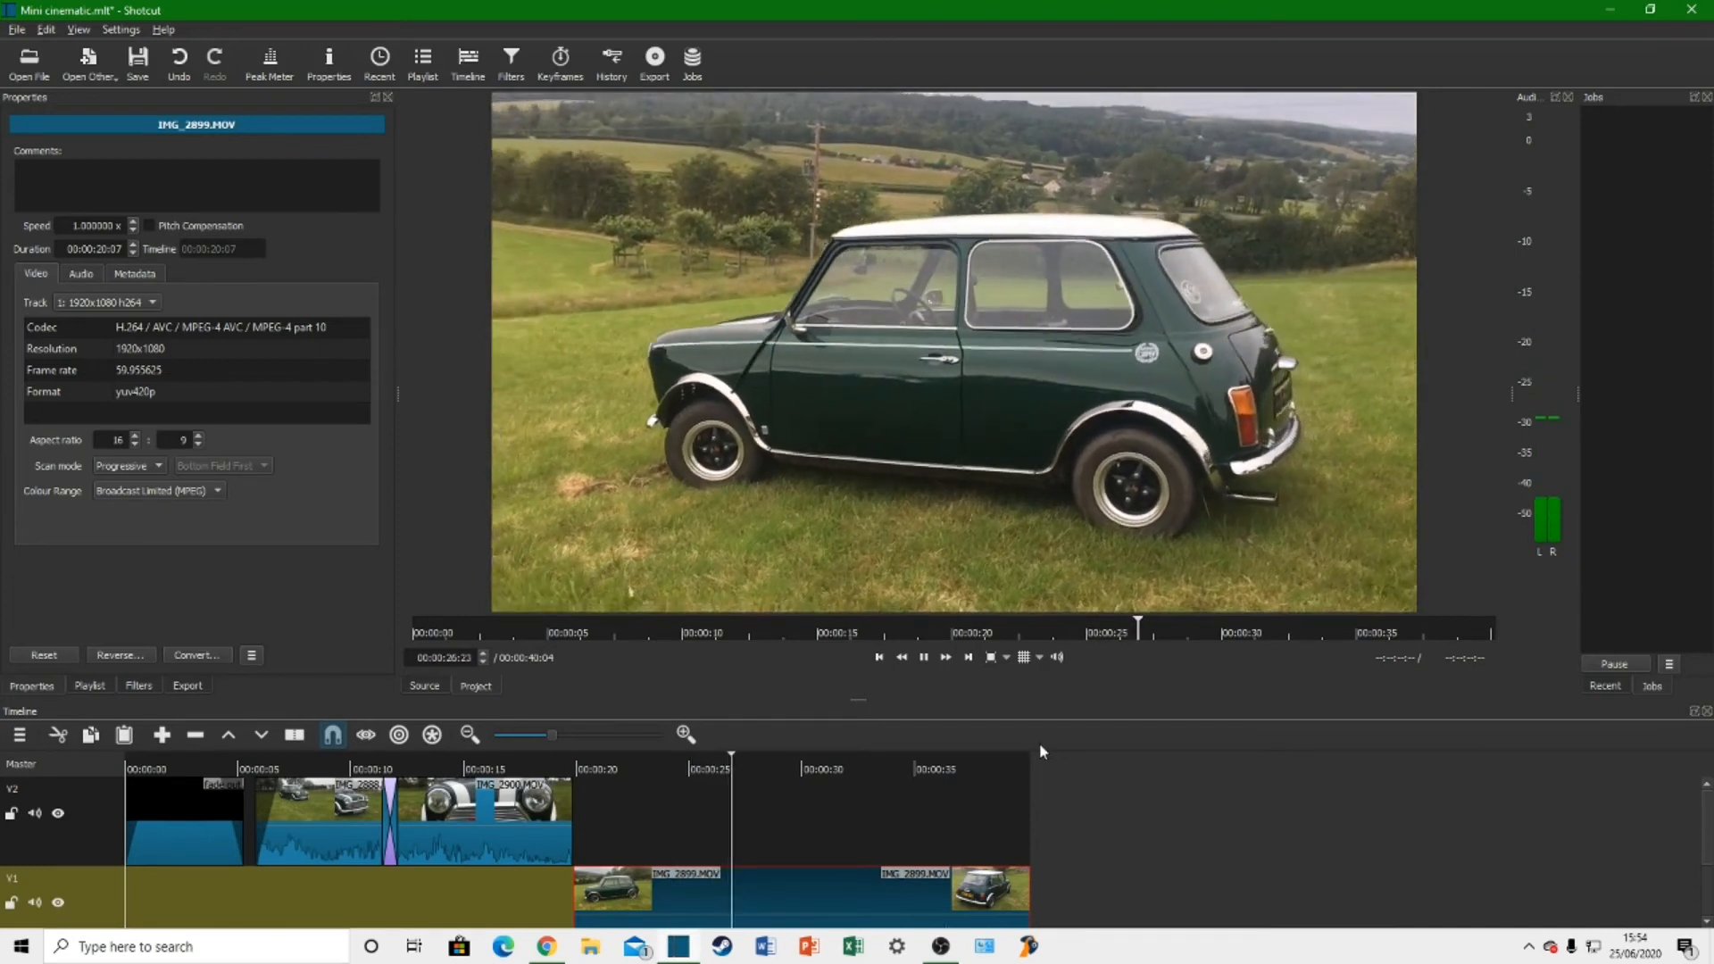
{"action": "key", "text": "space"}
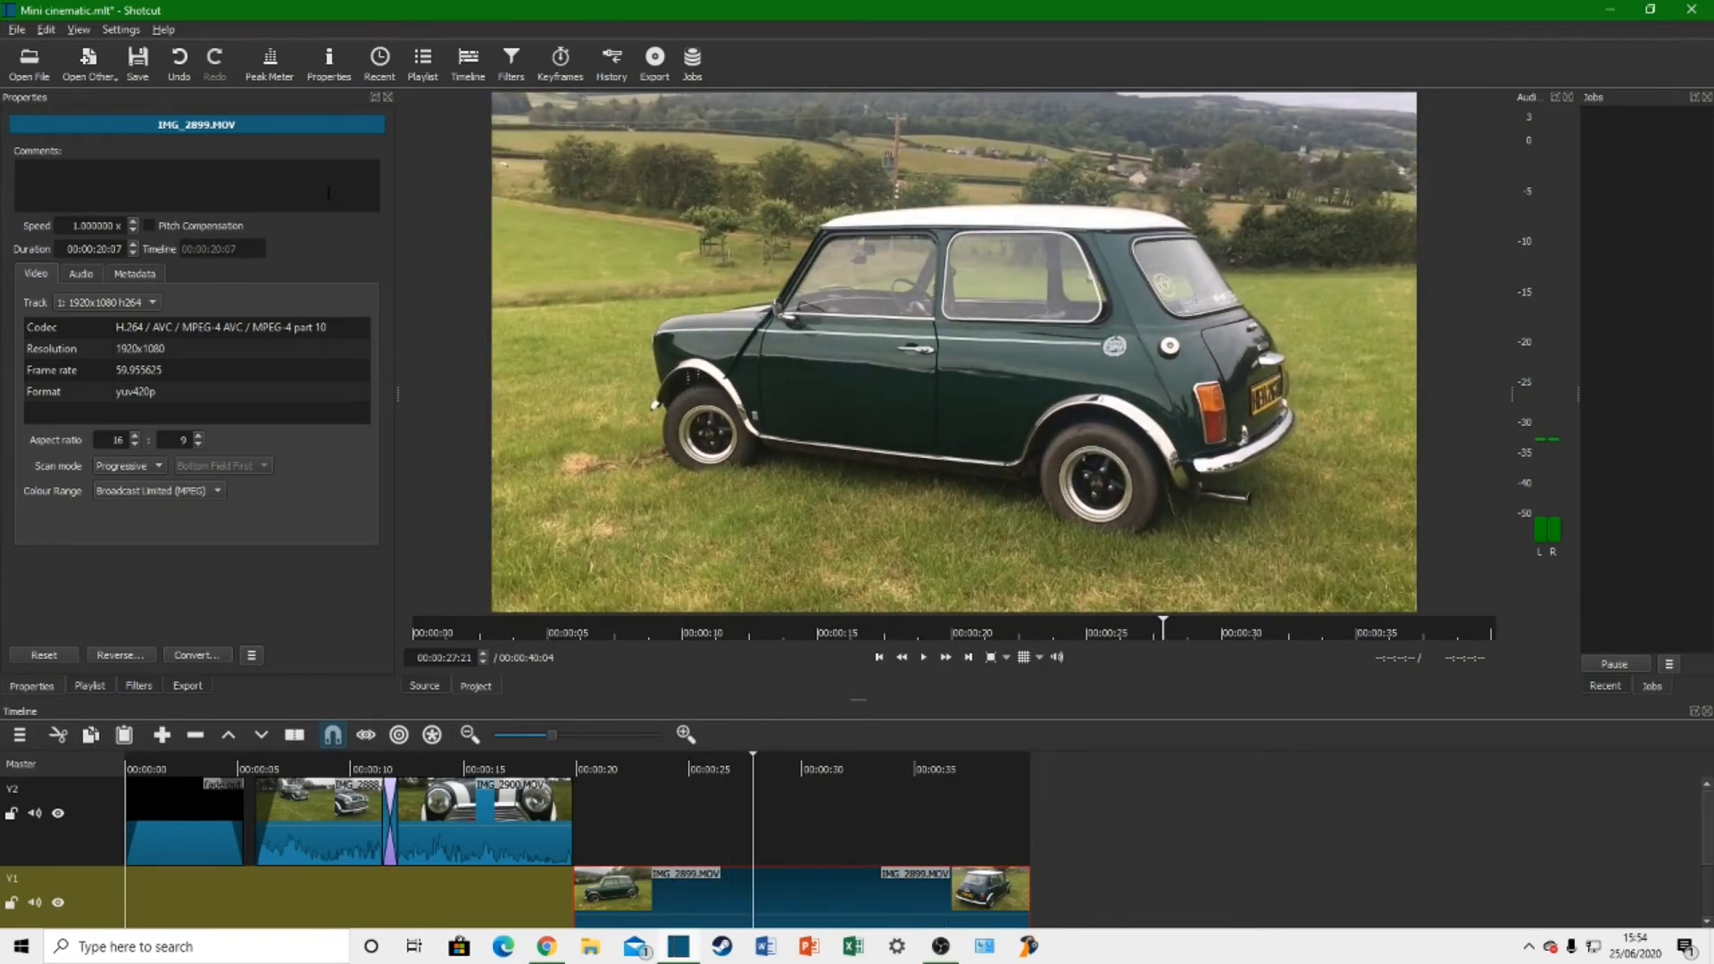
Step: Open the image Untitled (6).jpg from the Downloads folder
{"action": "left_click", "coordinate": [35, 64]}
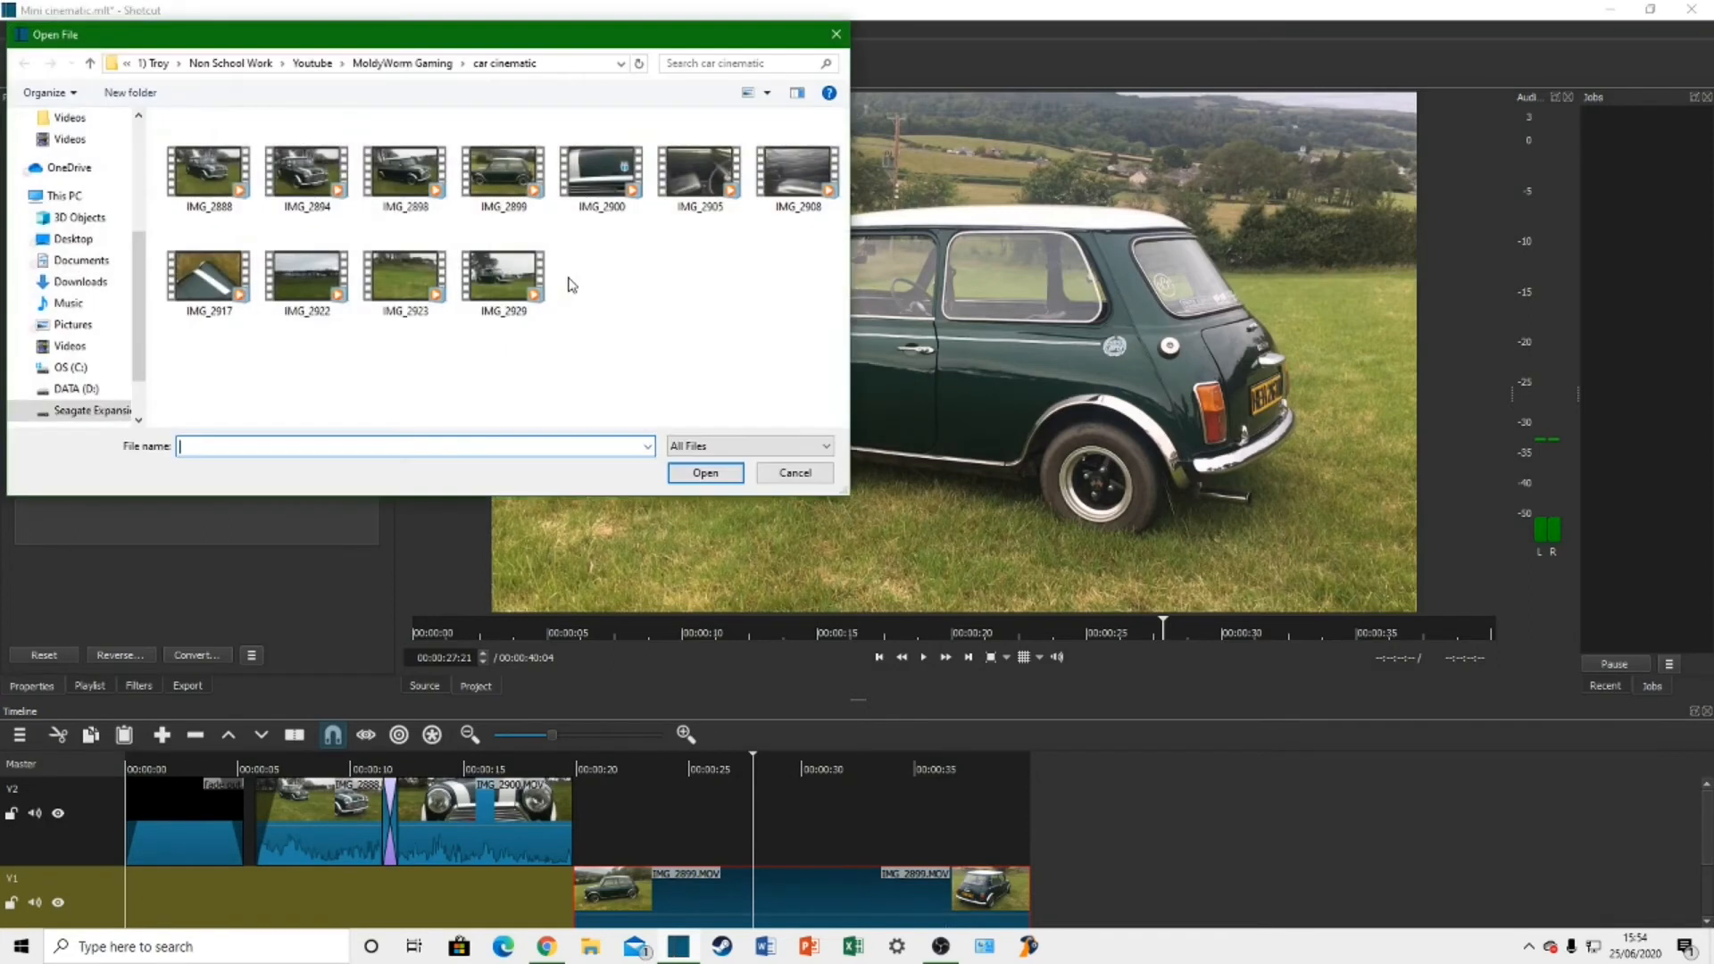
{"action": "scroll", "coordinate": [75, 256], "scroll_direction": "up", "scroll_amount": 2}
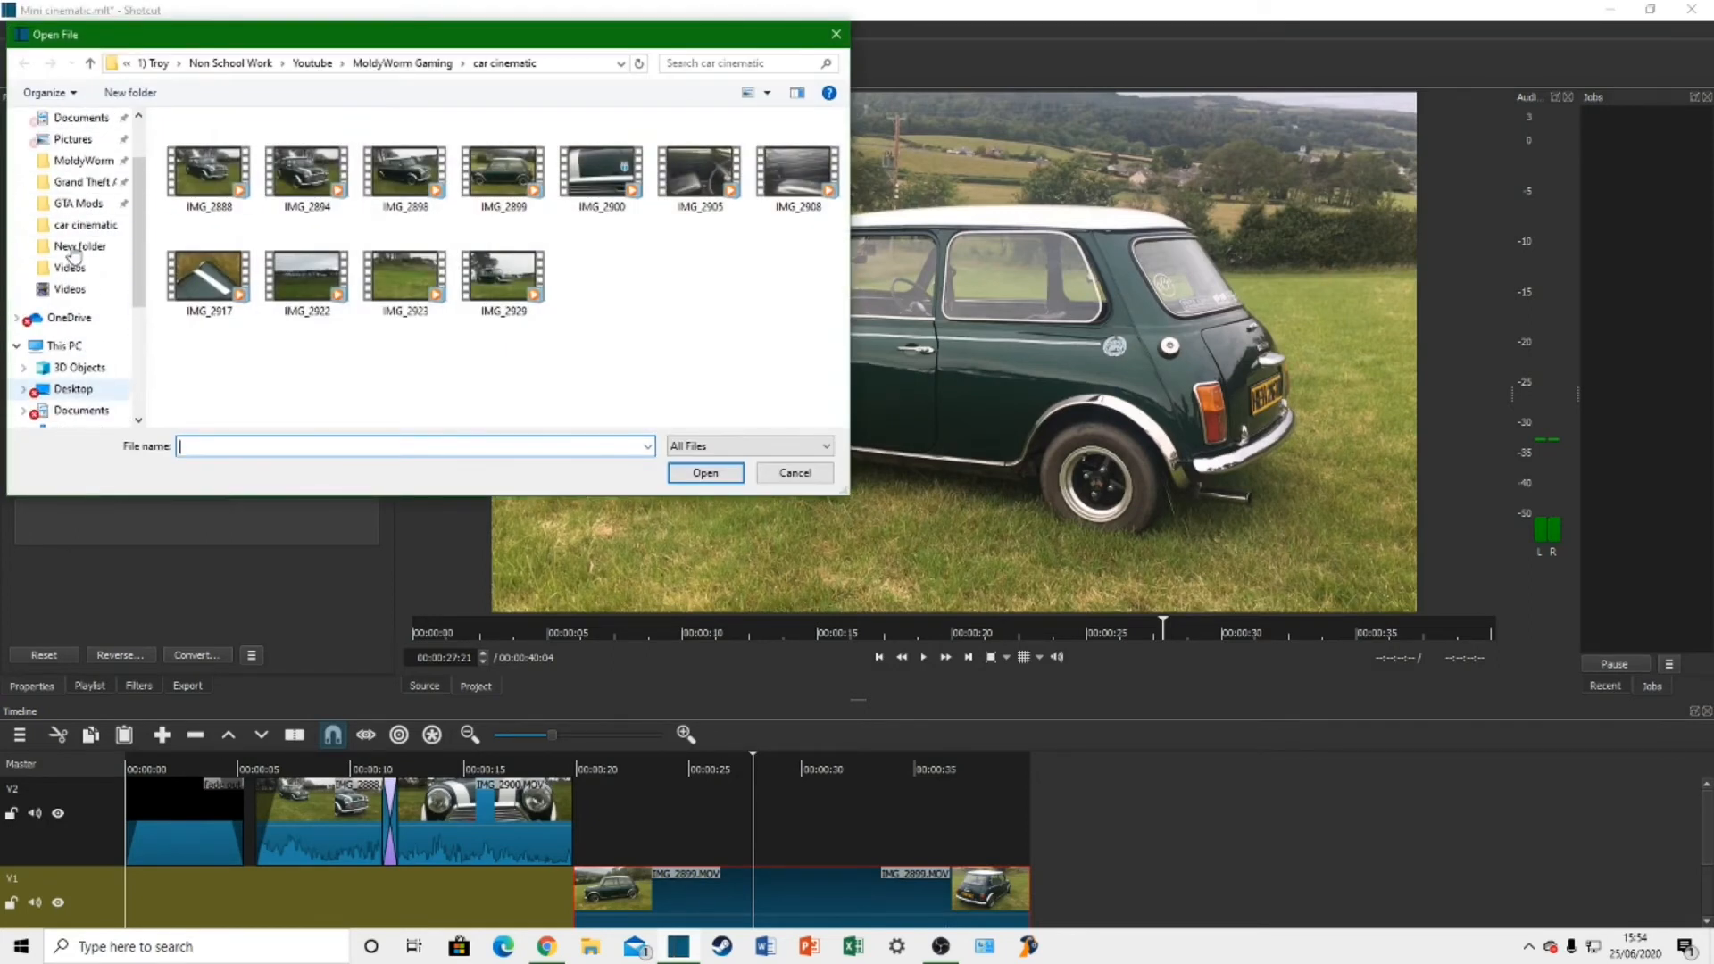
{"action": "scroll", "coordinate": [86, 399], "scroll_direction": "down", "scroll_amount": 1}
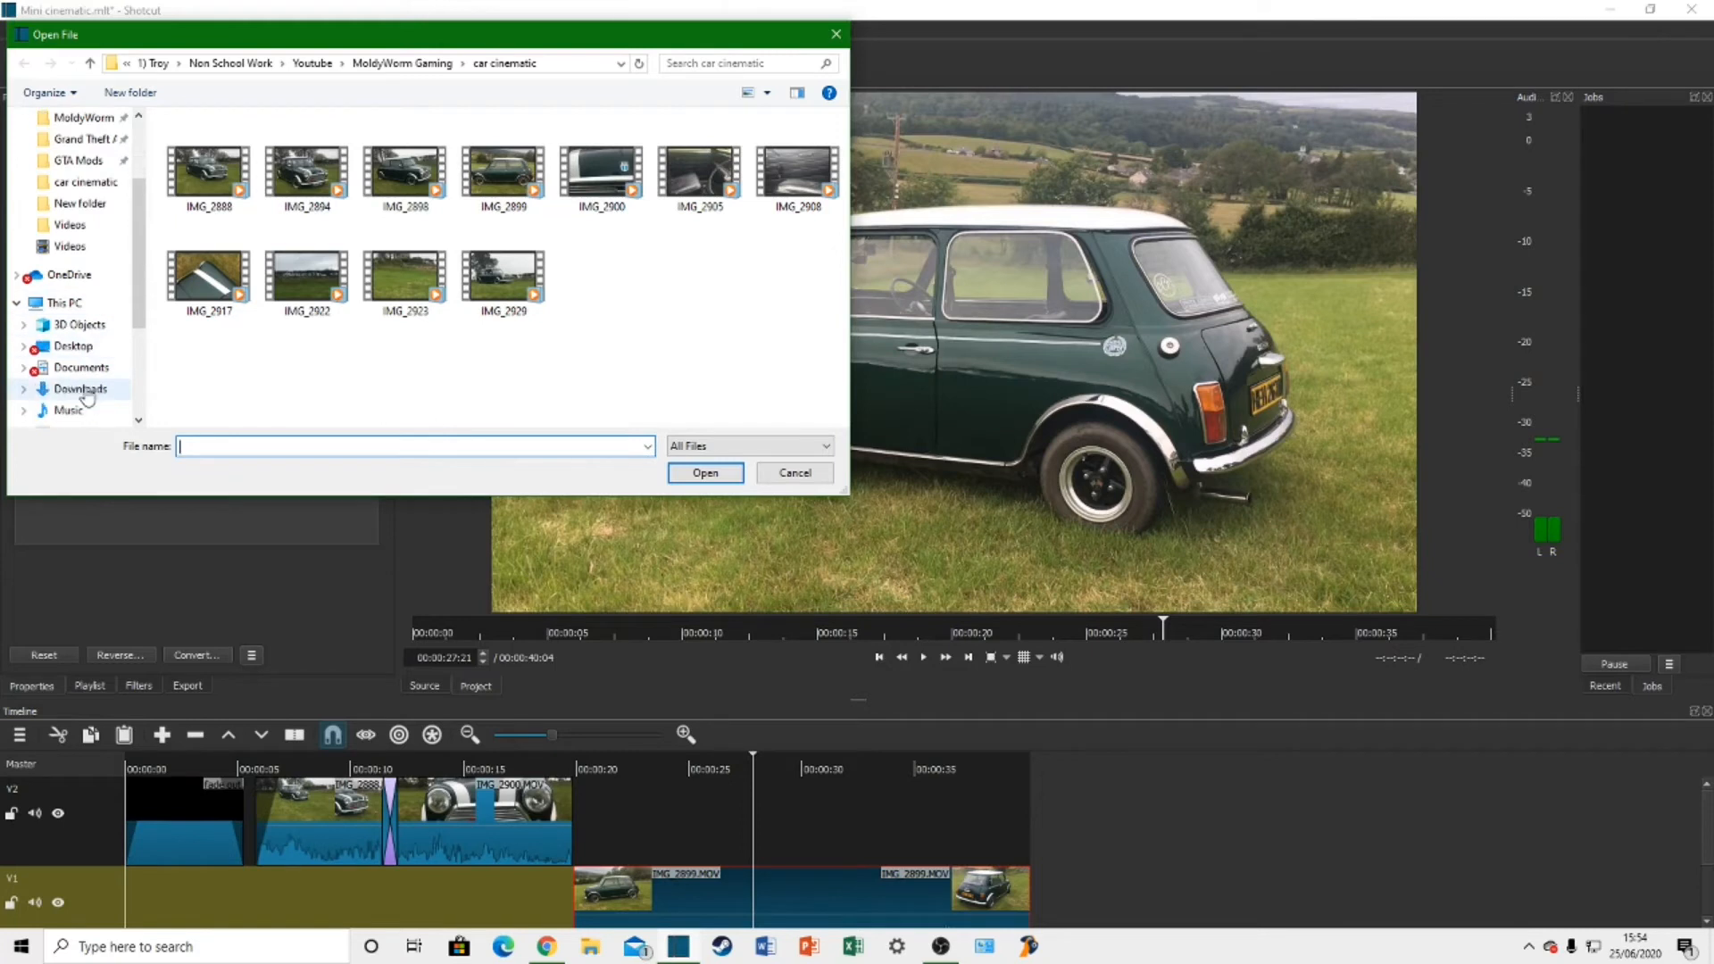
{"action": "left_click", "coordinate": [85, 392]}
{"action": "scroll", "coordinate": [340, 303], "scroll_direction": "down", "scroll_amount": 3}
{"action": "scroll", "coordinate": [344, 336], "scroll_direction": "up", "scroll_amount": 2}
{"action": "scroll", "coordinate": [345, 337], "scroll_direction": "down", "scroll_amount": 2}
{"action": "scroll", "coordinate": [279, 335], "scroll_direction": "up", "scroll_amount": 2}
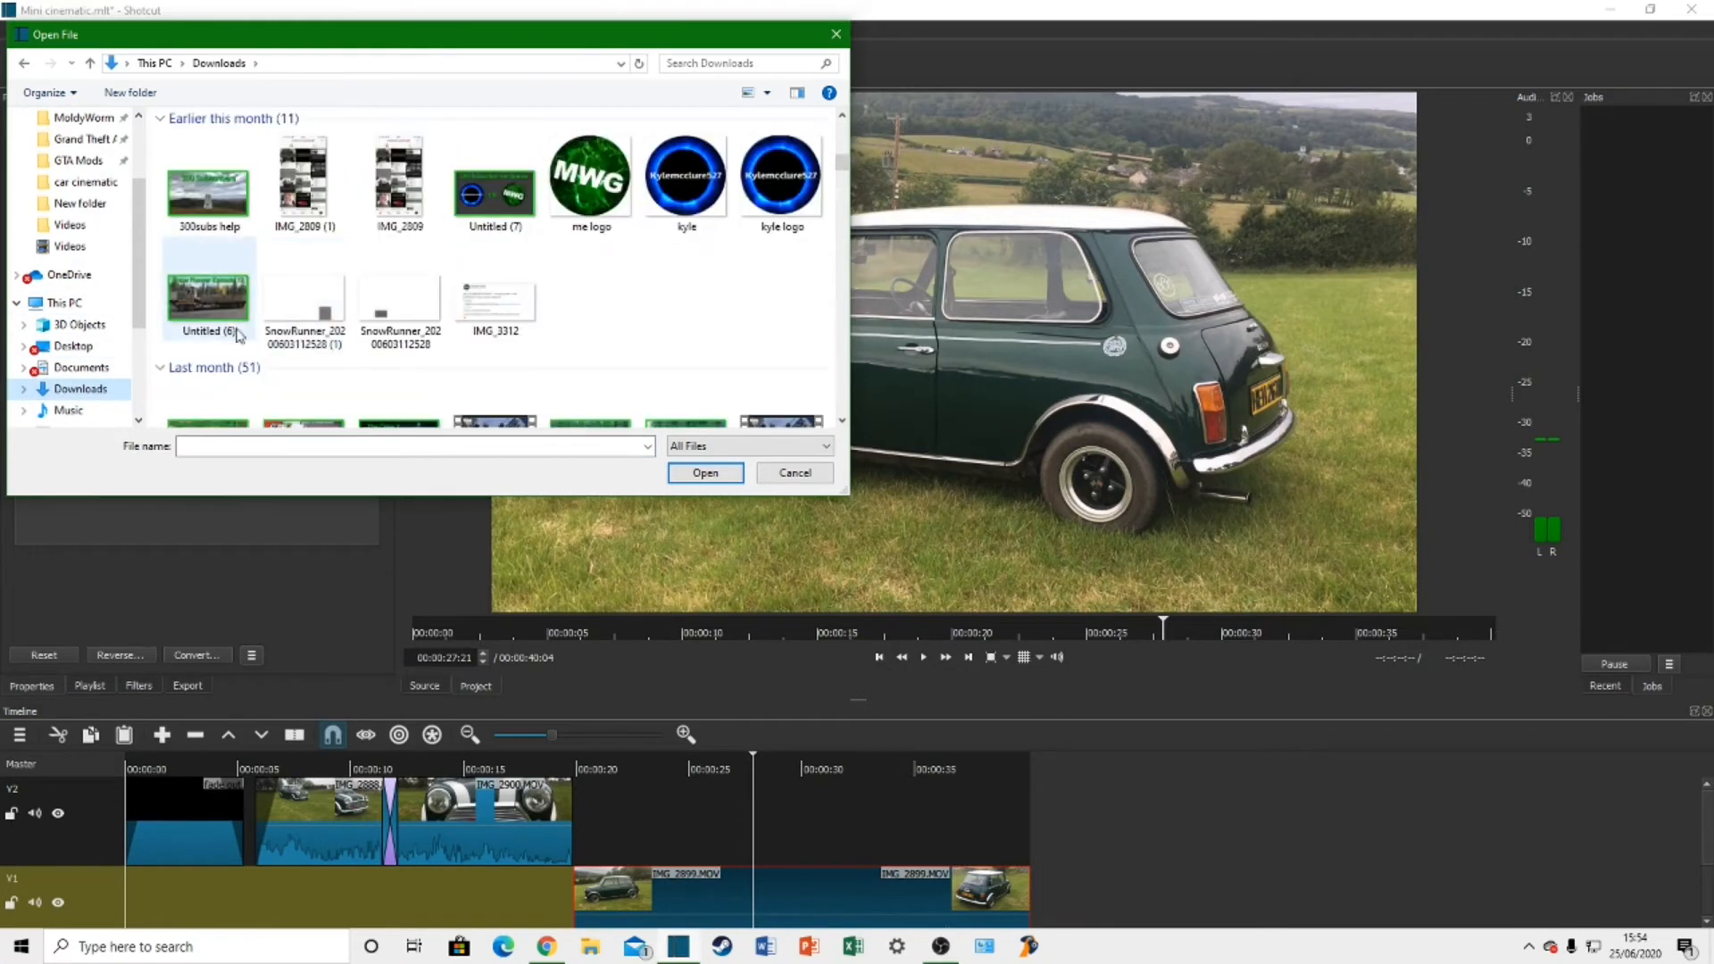
{"action": "double_click", "coordinate": [217, 294]}
Step: Place Untitled (6).jpg on track V2 above IMG_2899.MOV at about 25 seconds and play the section
{"action": "key", "text": "space"}
{"action": "left_click_drag", "start_coordinate": [908, 376], "coordinate": [682, 808]}
{"action": "left_click", "coordinate": [669, 789]}
{"action": "key", "text": "space"}
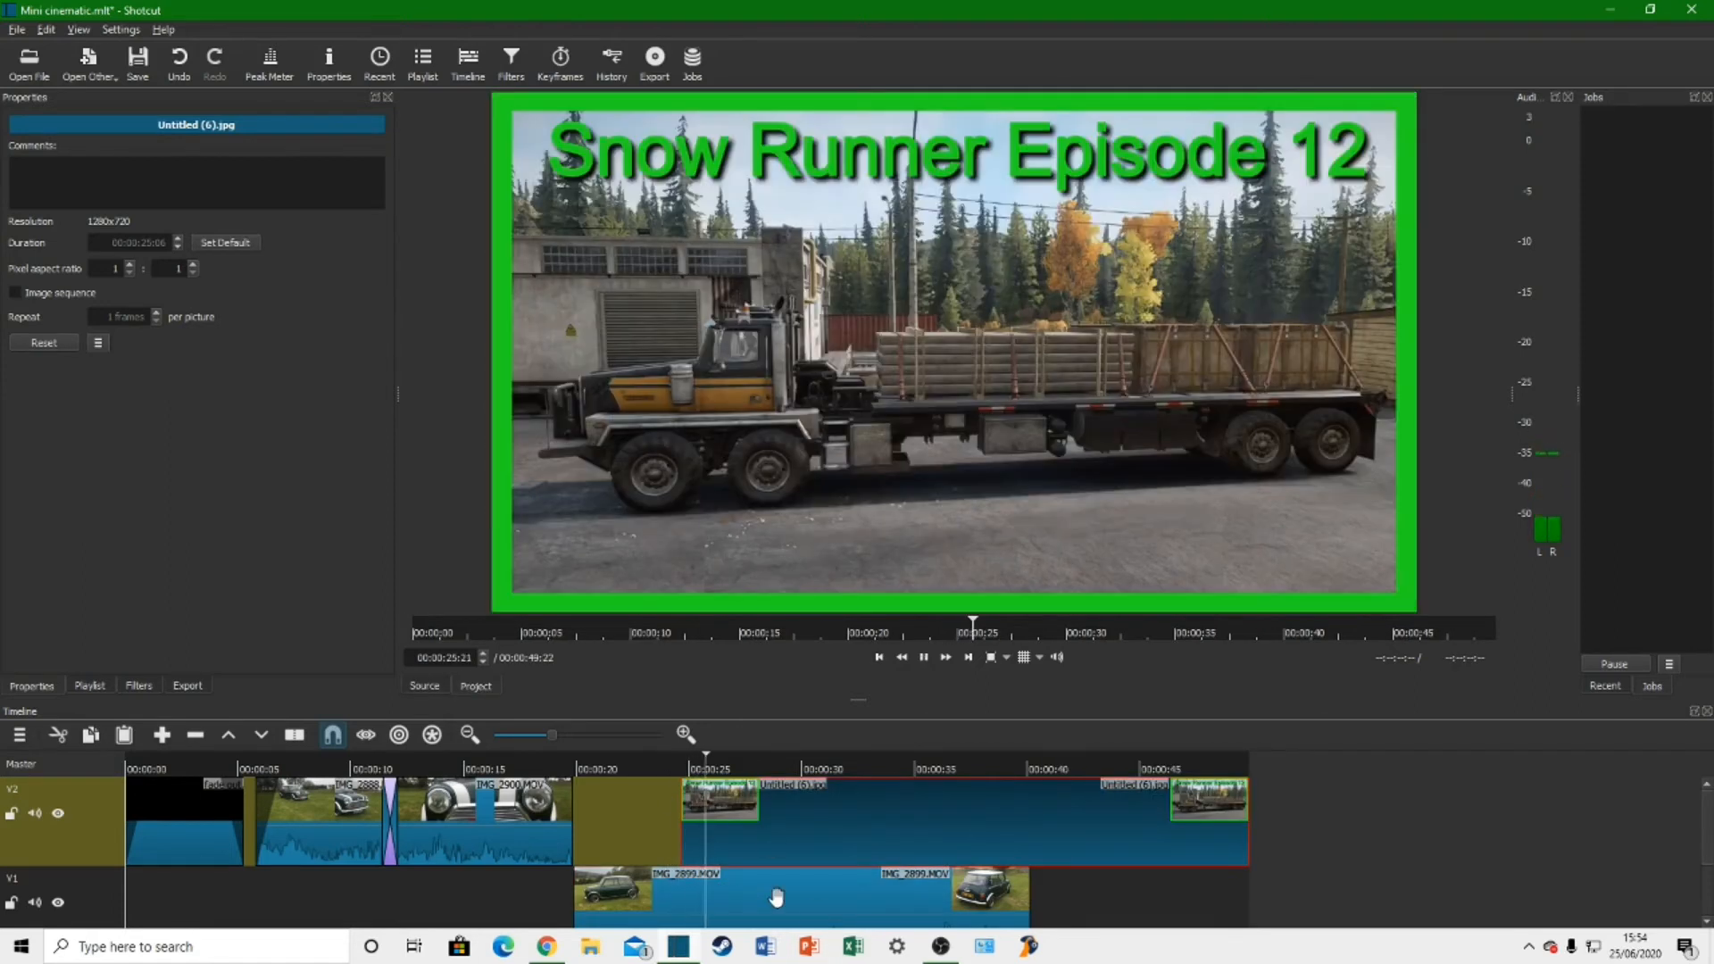
{"action": "key", "text": "space"}
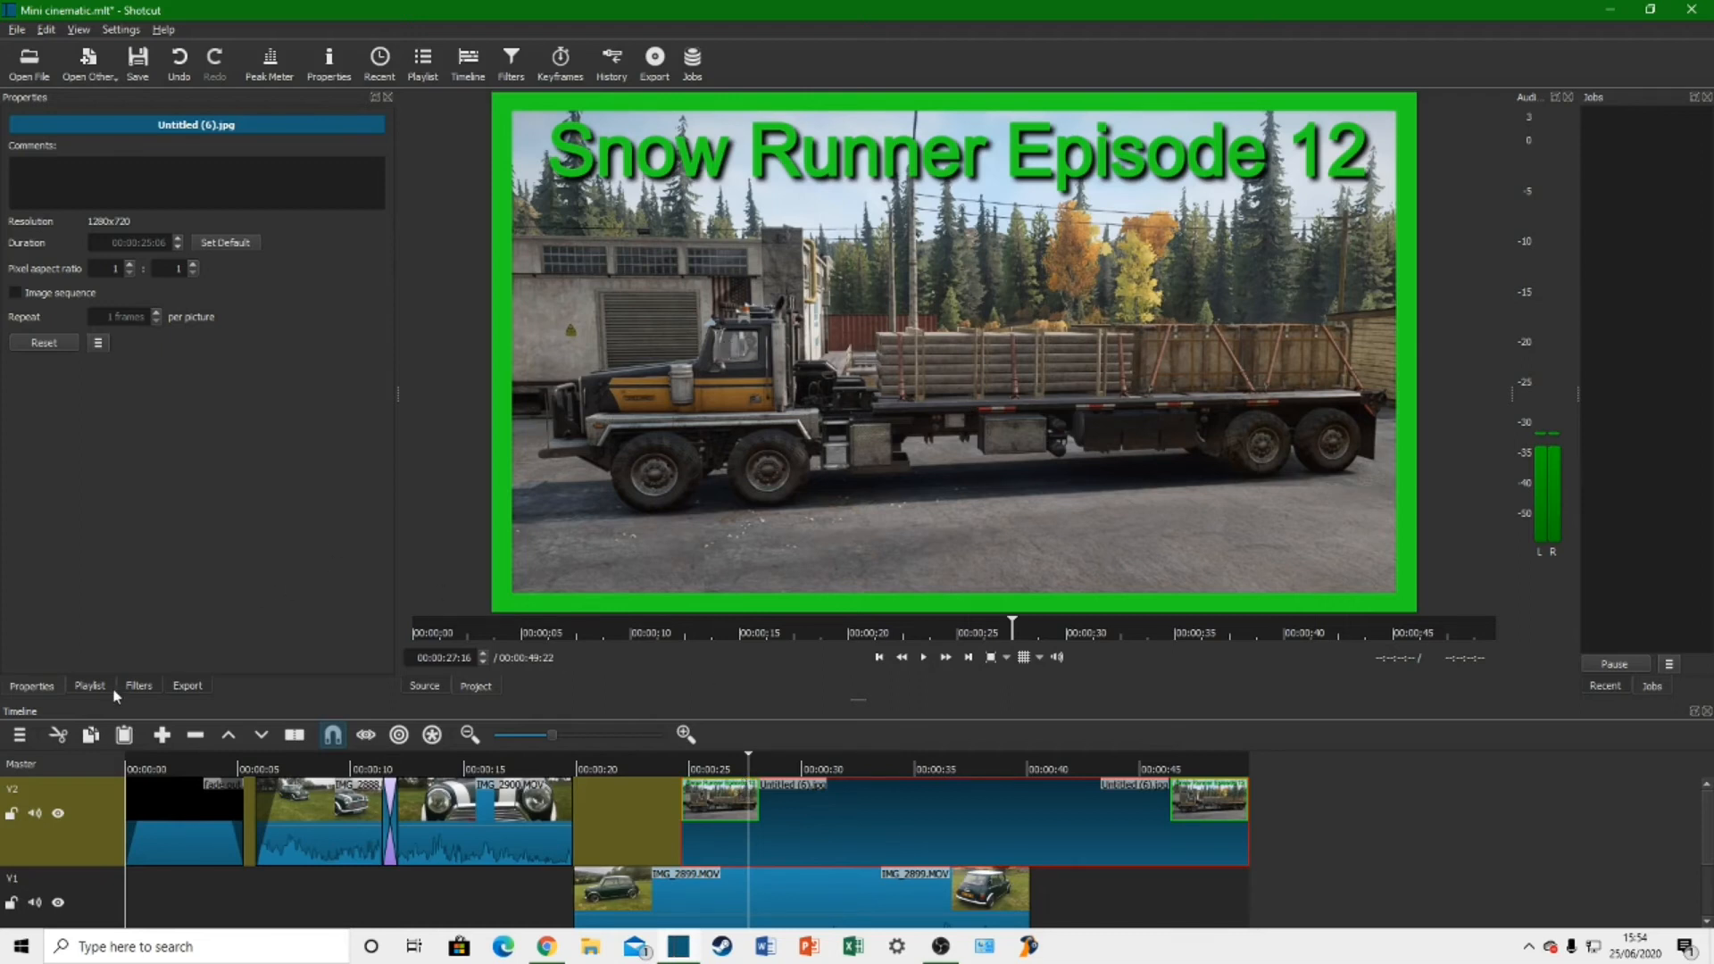
Step: Add a Size and Position filter to Untitled (6).jpg, shrinking it to about 813 x 458 and moving it to about 542, 280
{"action": "left_click", "coordinate": [141, 685]}
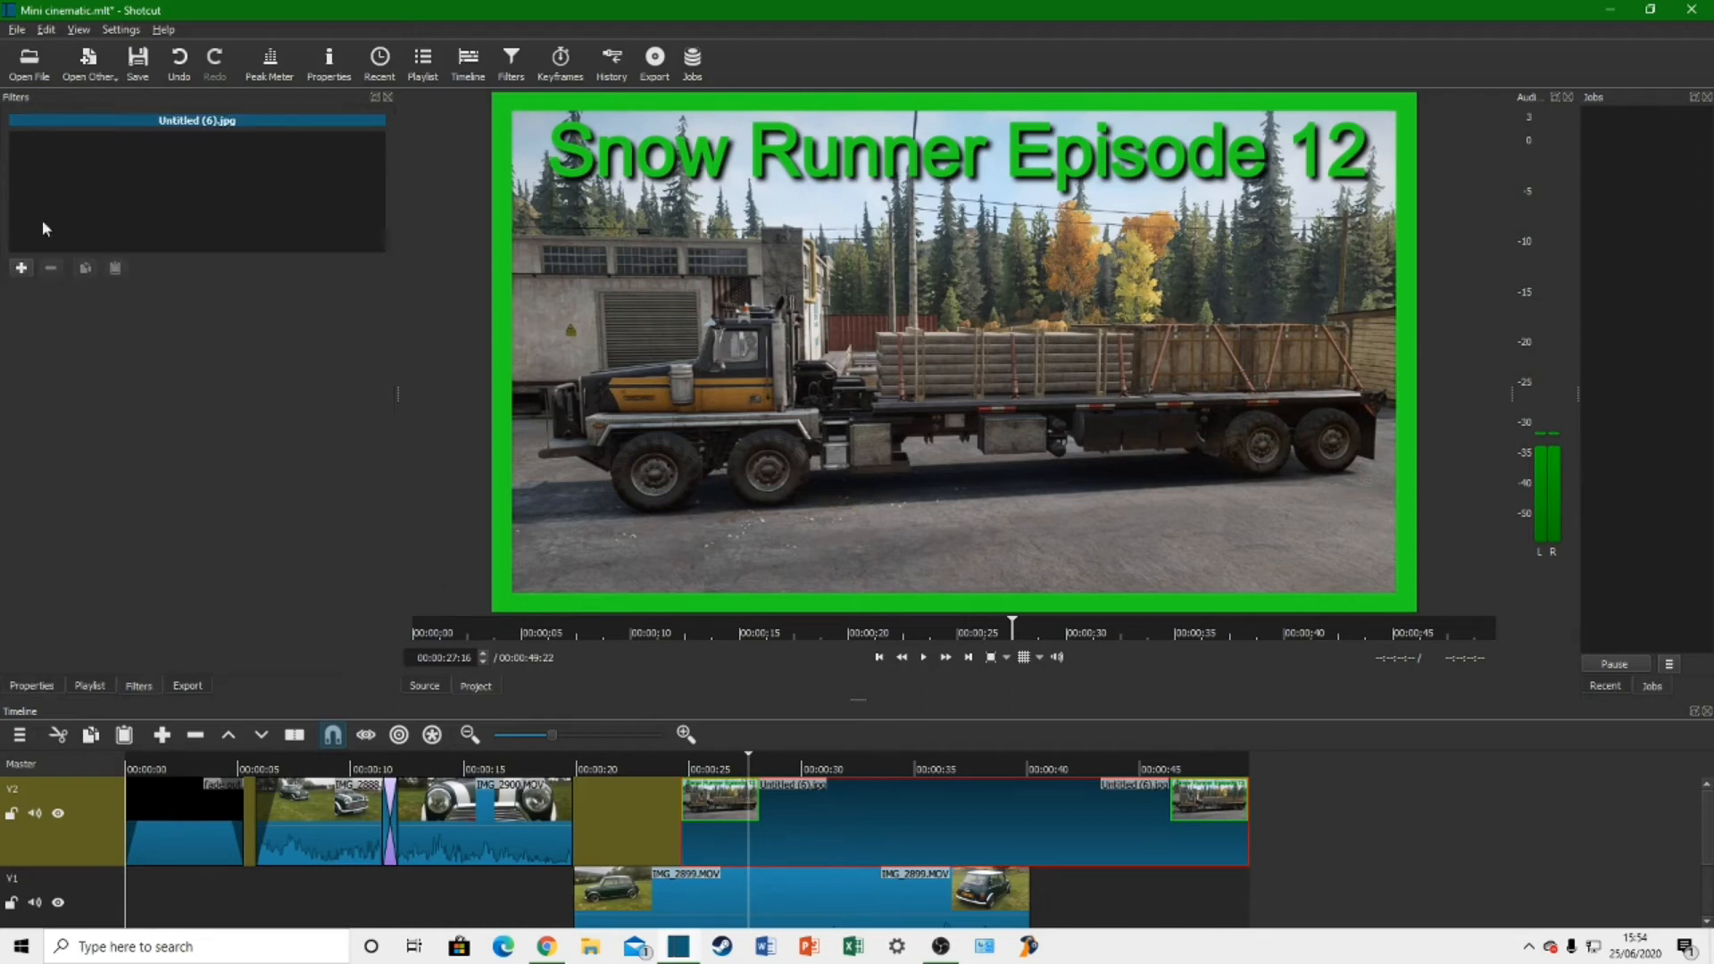
{"action": "left_click", "coordinate": [22, 272]}
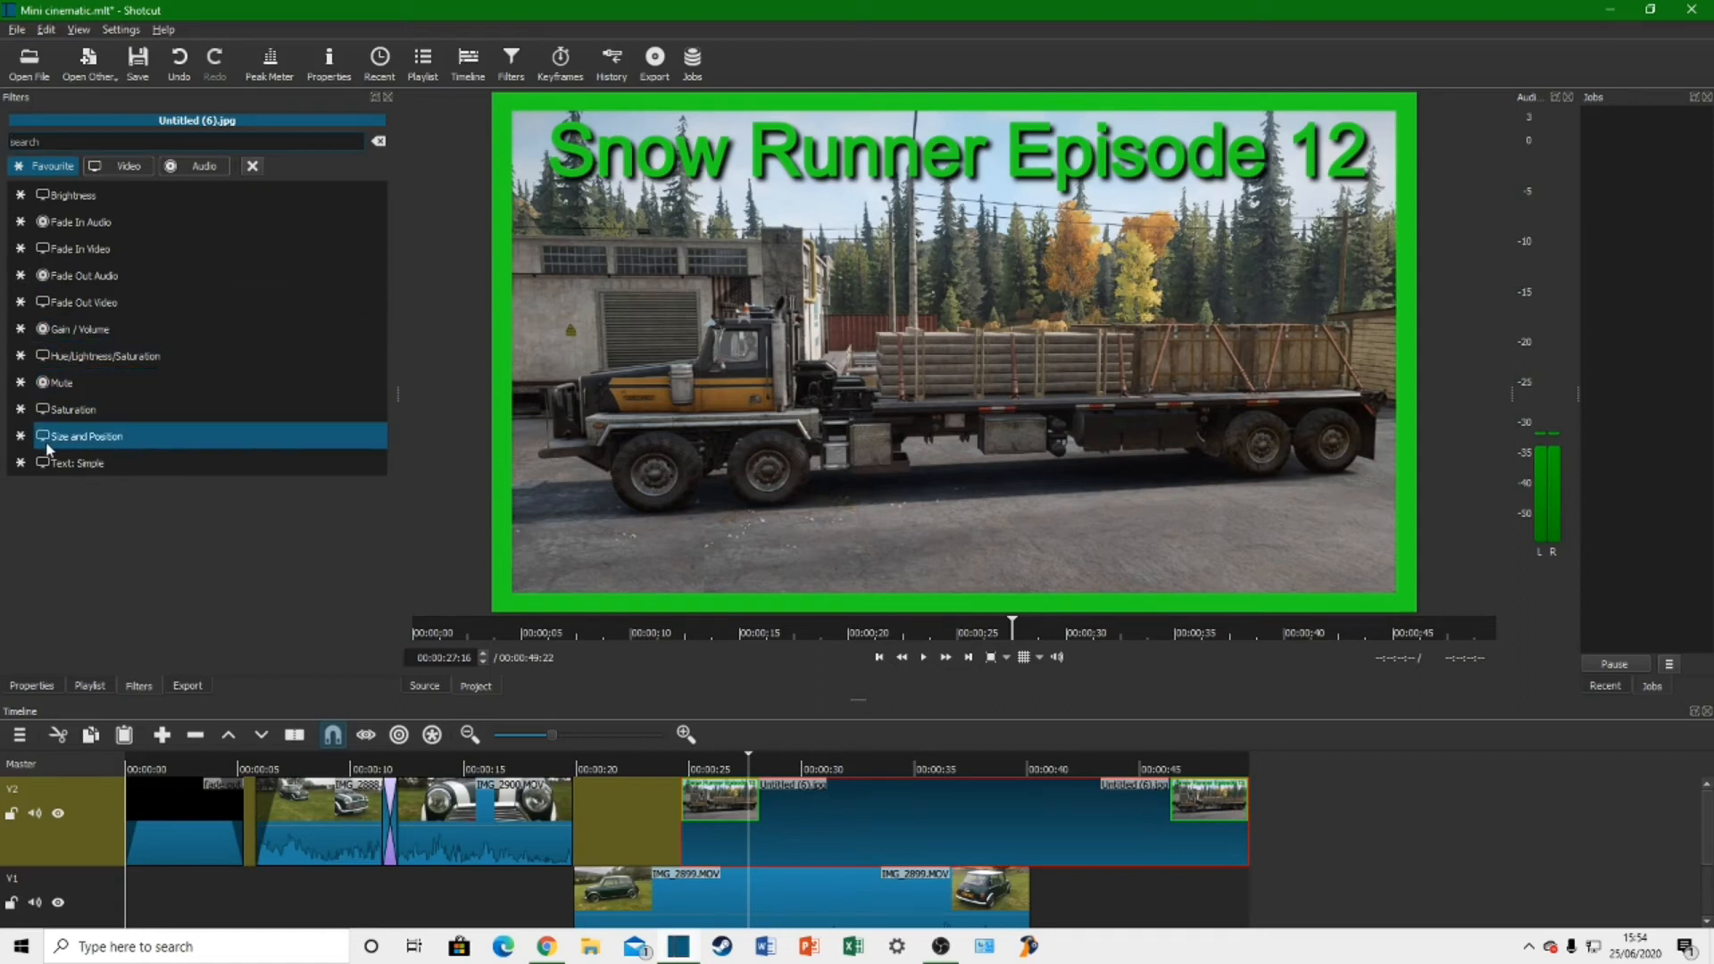
{"action": "left_click", "coordinate": [100, 436]}
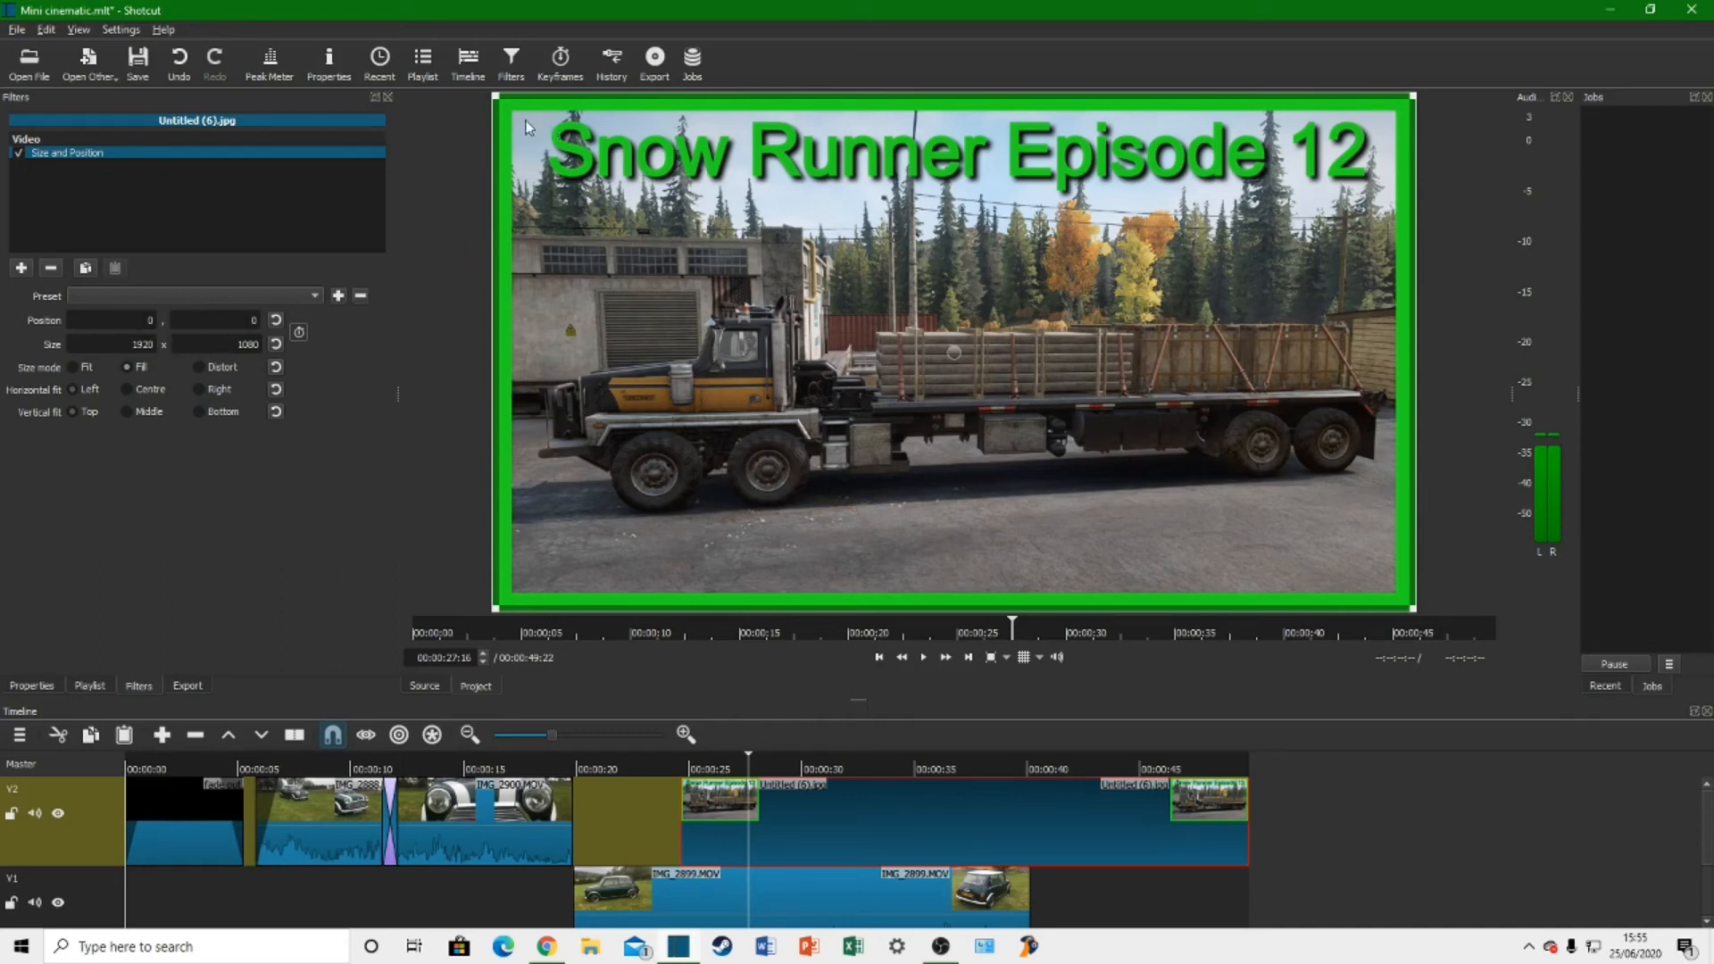
{"action": "left_click_drag", "start_coordinate": [497, 97], "coordinate": [1057, 411]}
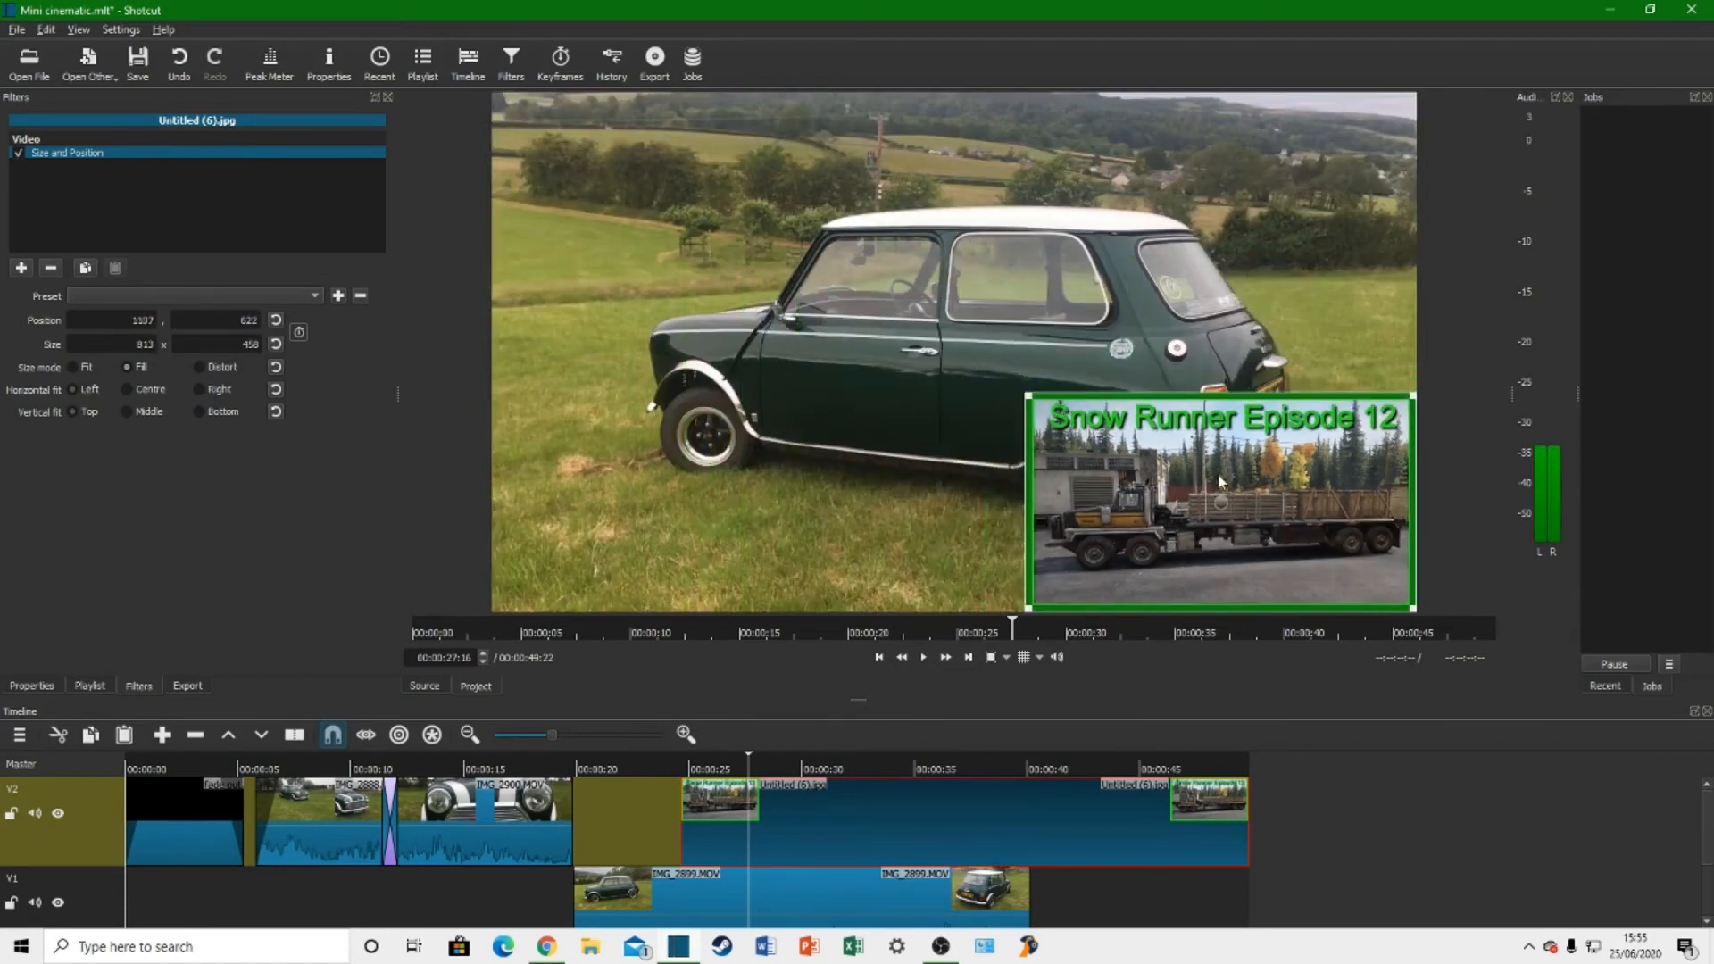
{"action": "left_click_drag", "start_coordinate": [1235, 508], "coordinate": [940, 337]}
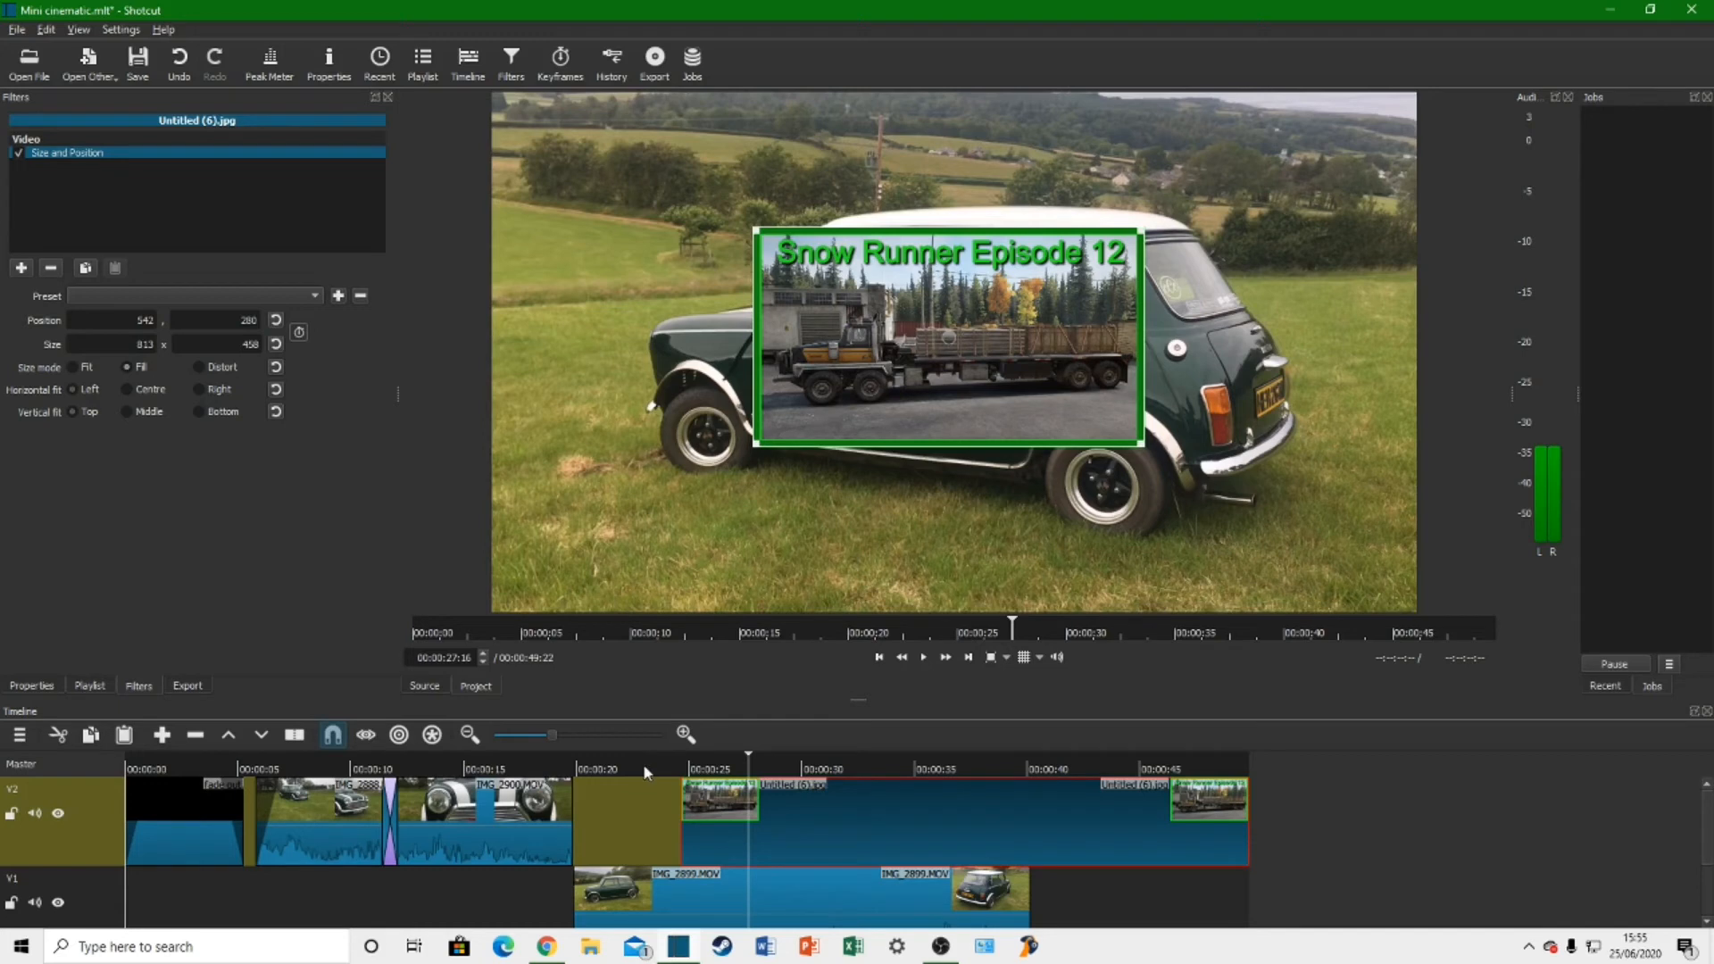
Step: Split the image overlay at 00:00:29:21, delete the part after the cut, and play the result
{"action": "left_click", "coordinate": [617, 765]}
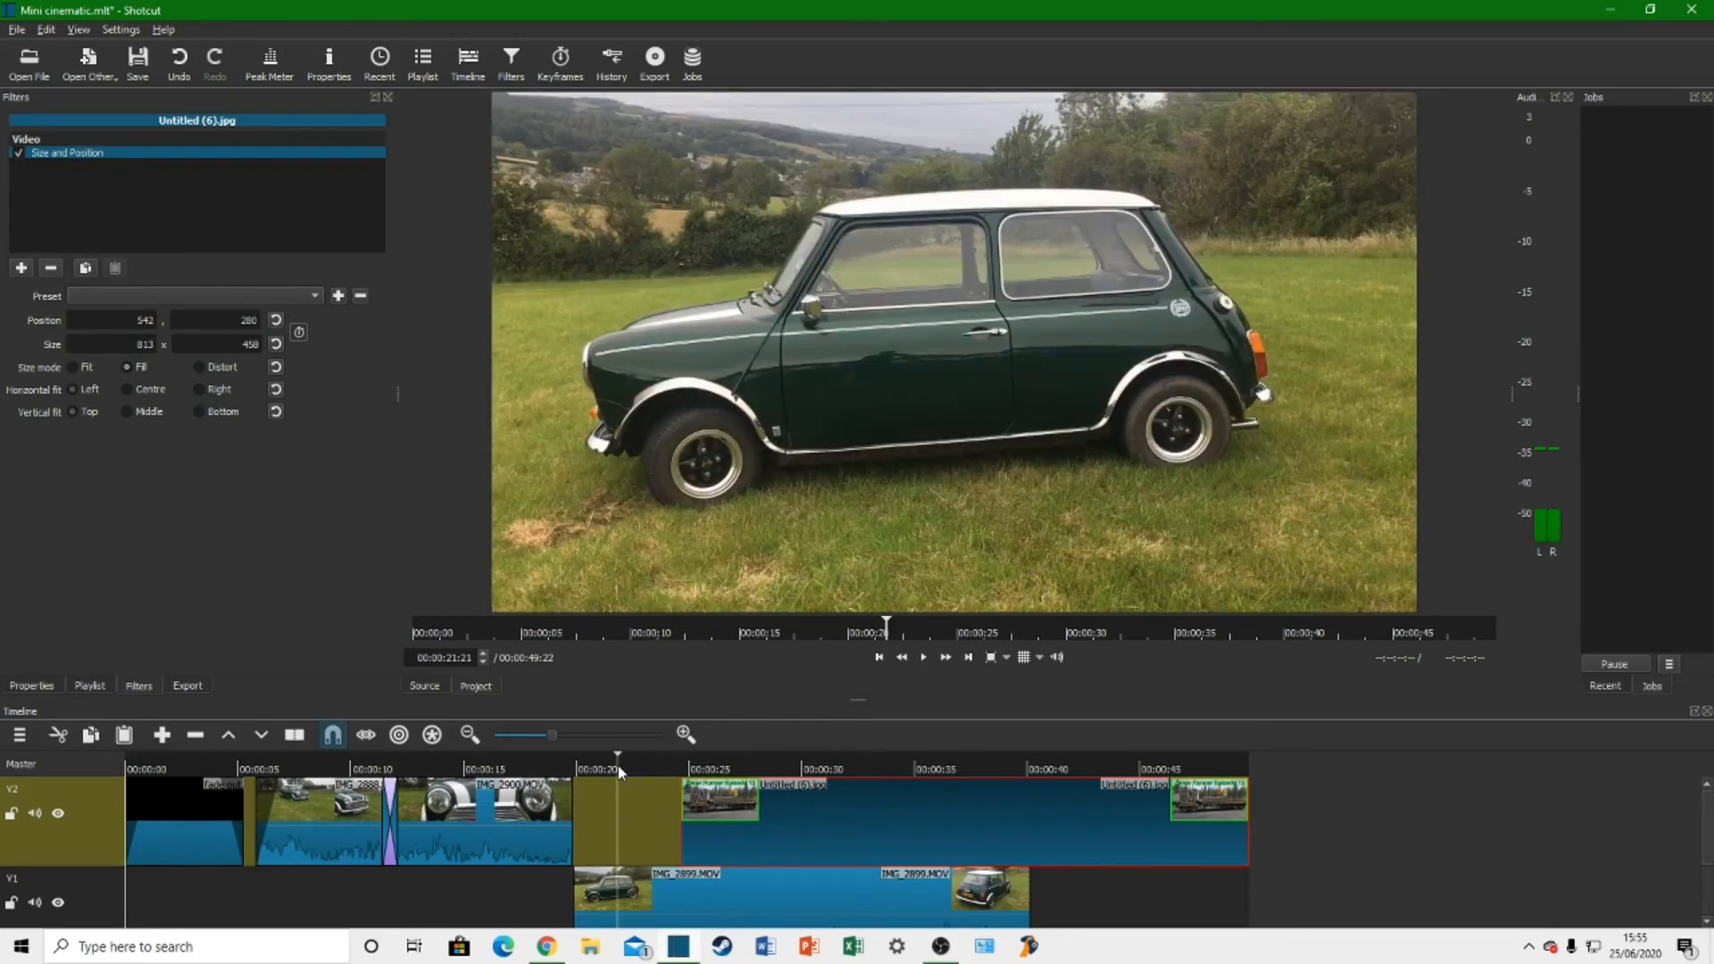
{"action": "key", "text": "space"}
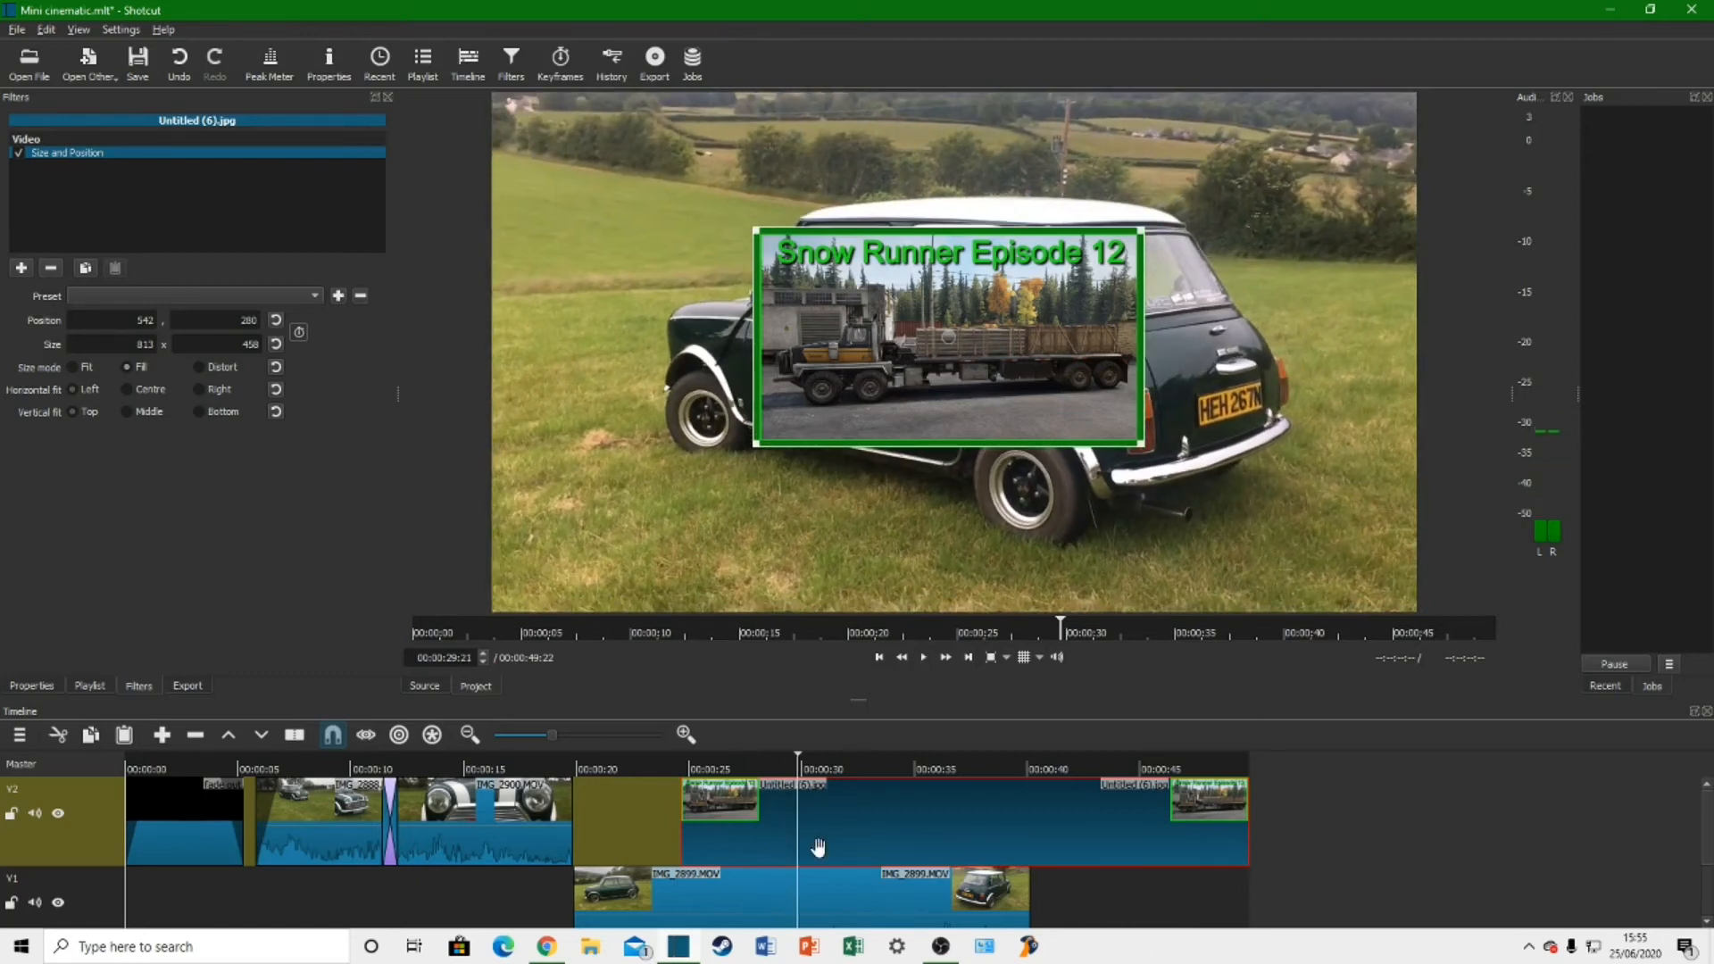
{"action": "key", "text": "s"}
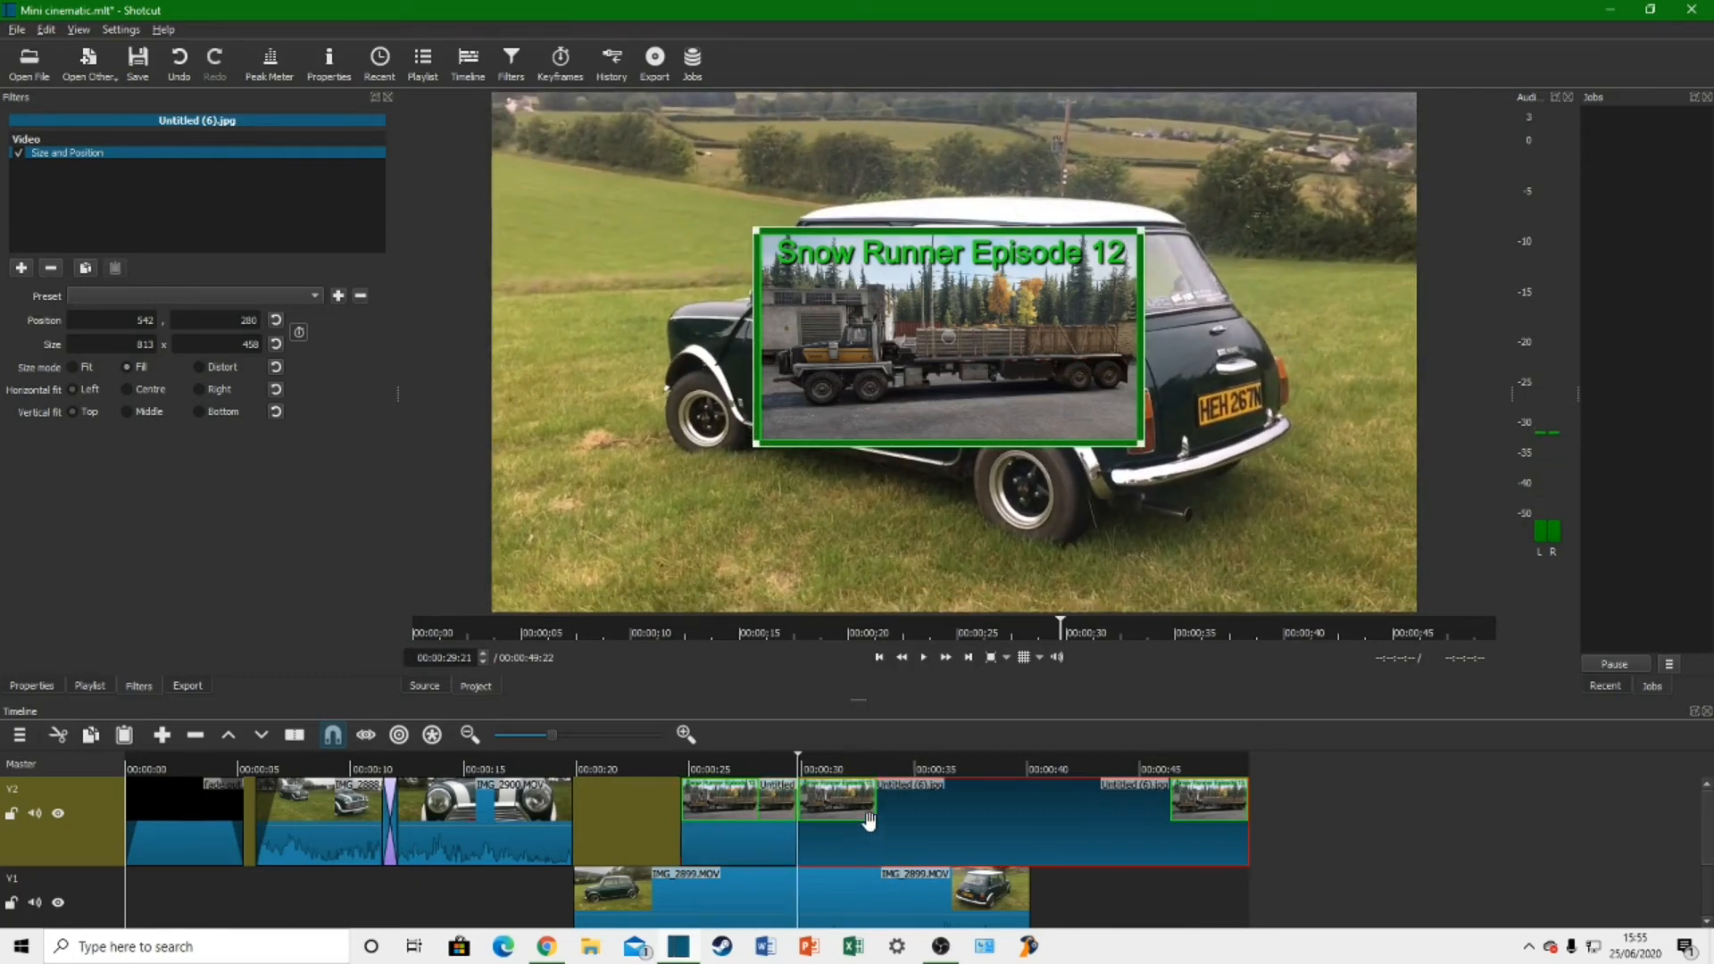
{"action": "key", "text": "Delete"}
{"action": "left_click", "coordinate": [667, 774]}
{"action": "key", "text": "space"}
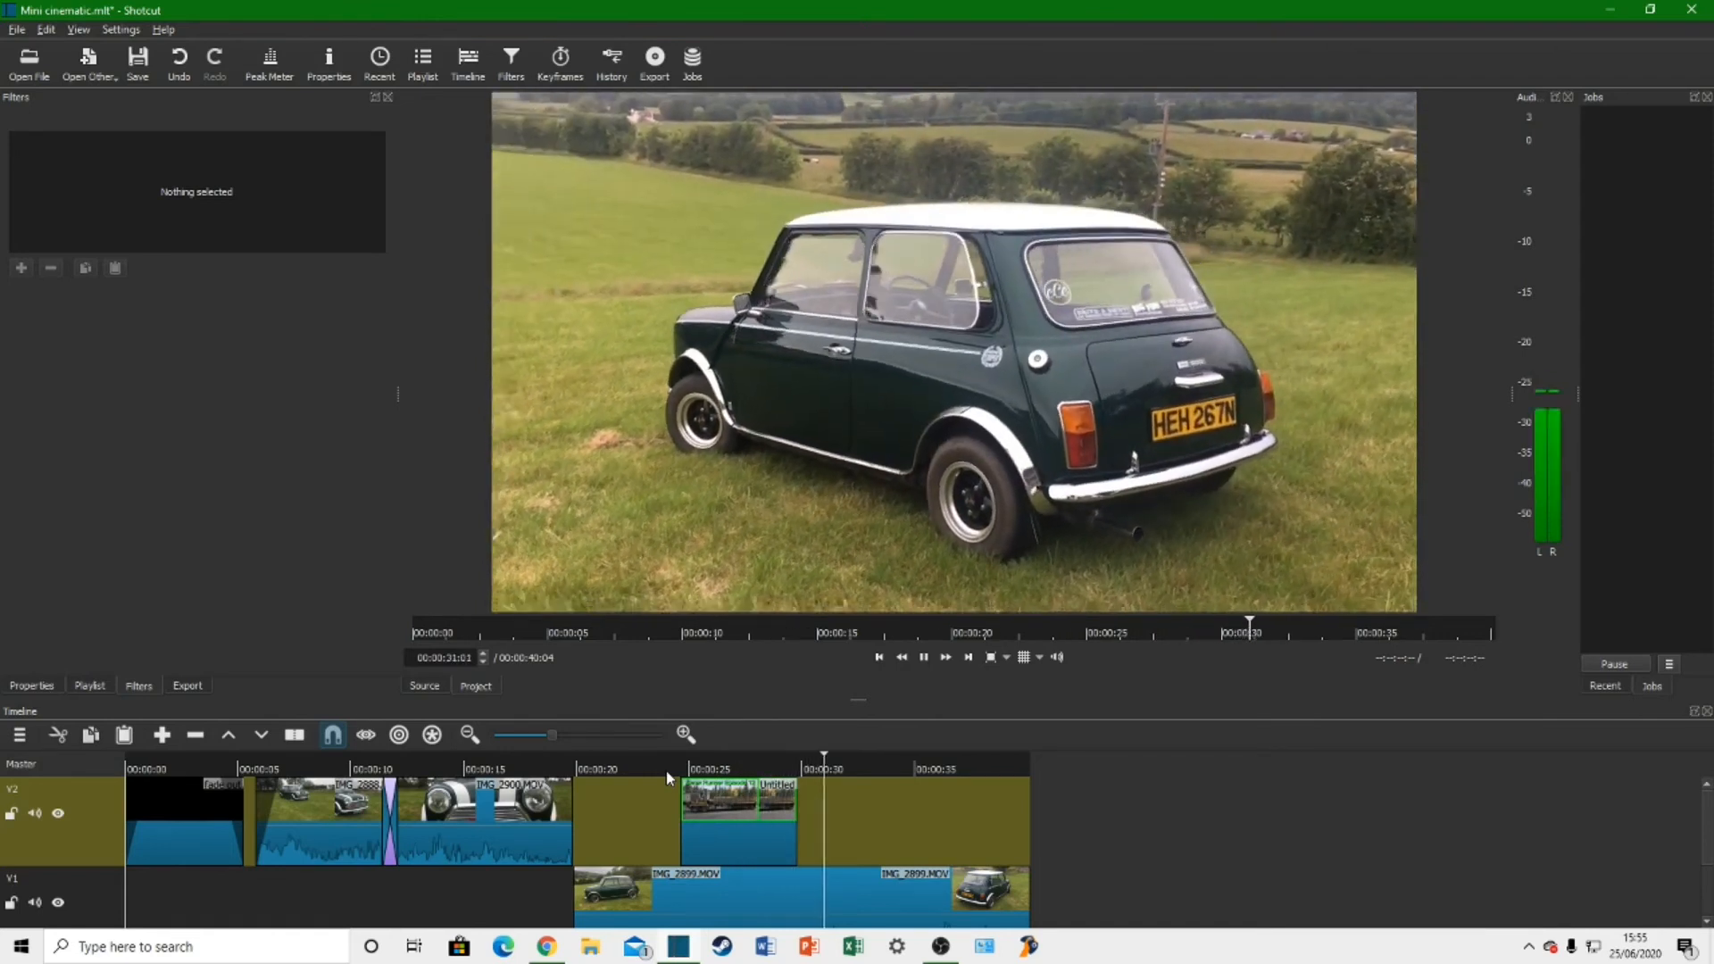
{"action": "key", "text": "space"}
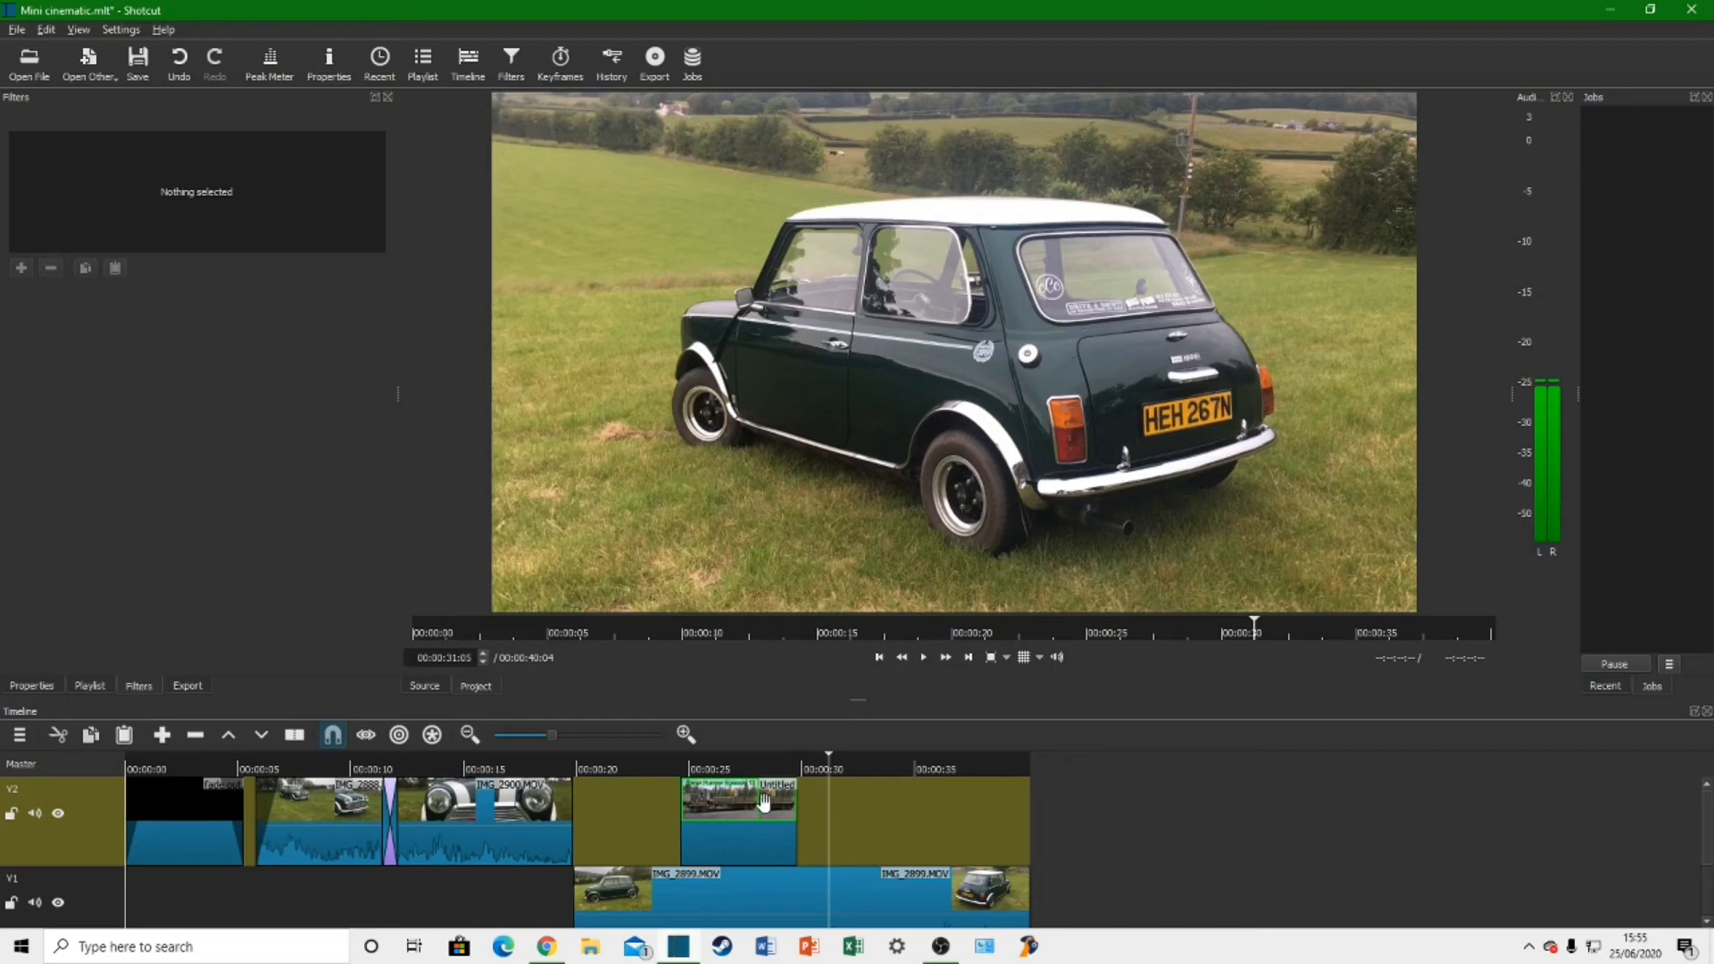
Step: Replay the end of the image overlay above IMG_2899.MOV and delete the overlay from track V2
{"action": "left_click", "coordinate": [739, 769]}
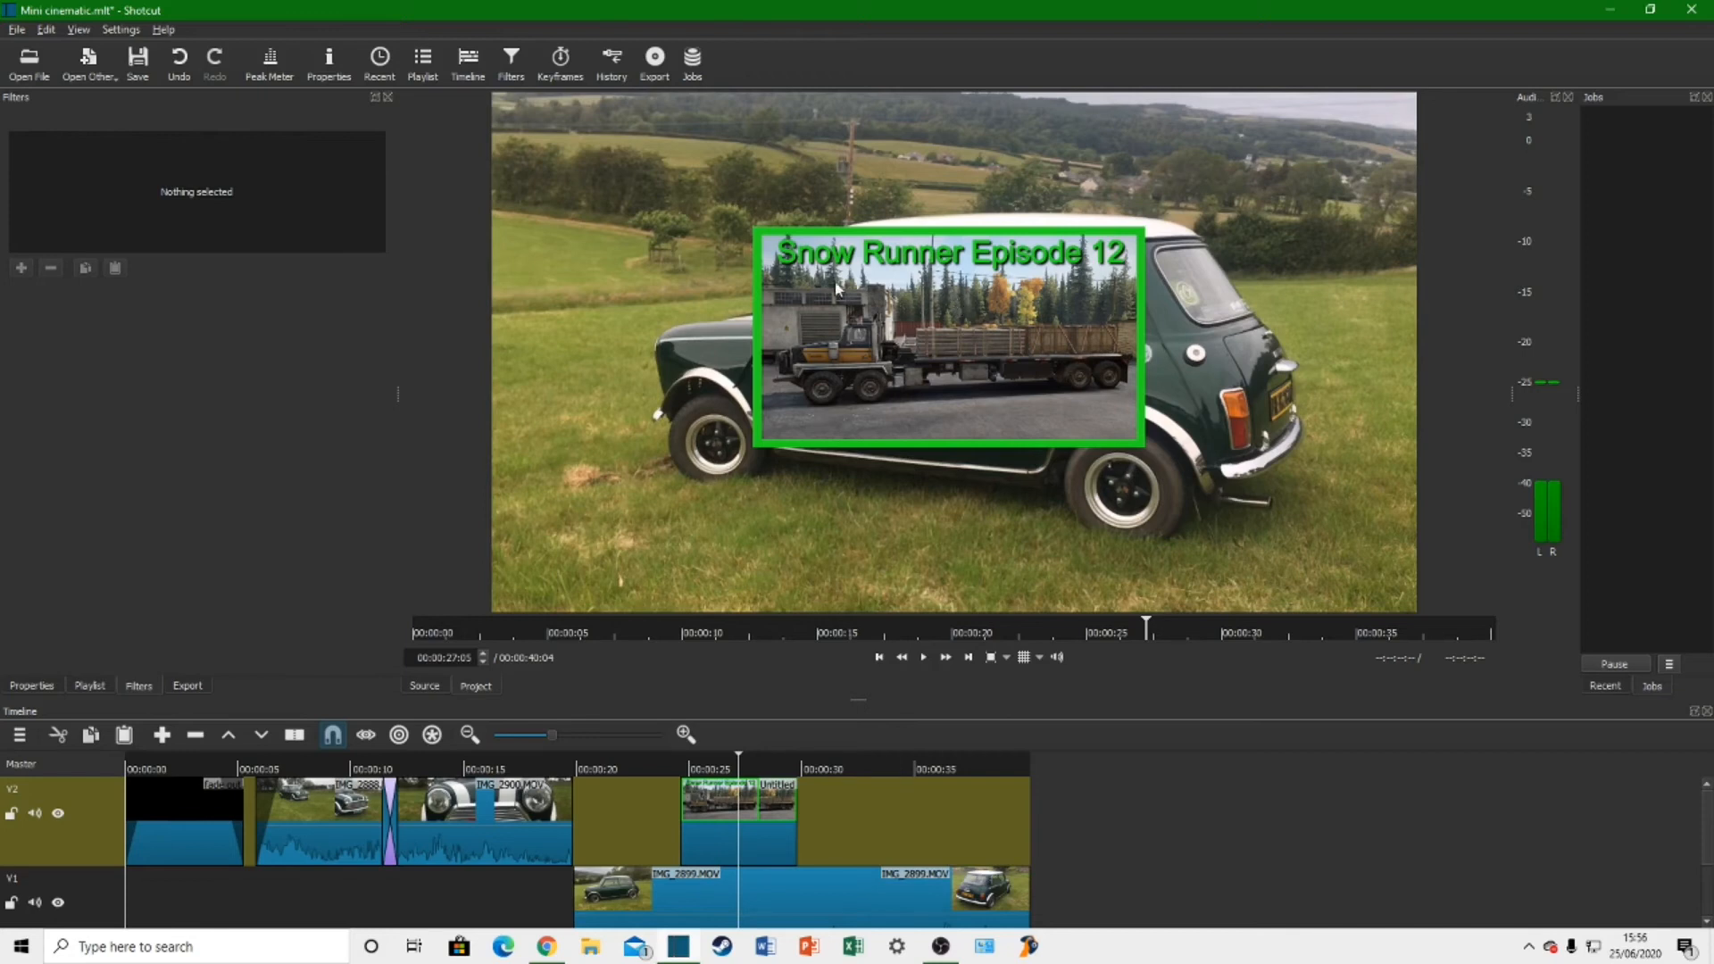
{"action": "left_click", "coordinate": [780, 769]}
{"action": "key", "text": "space"}
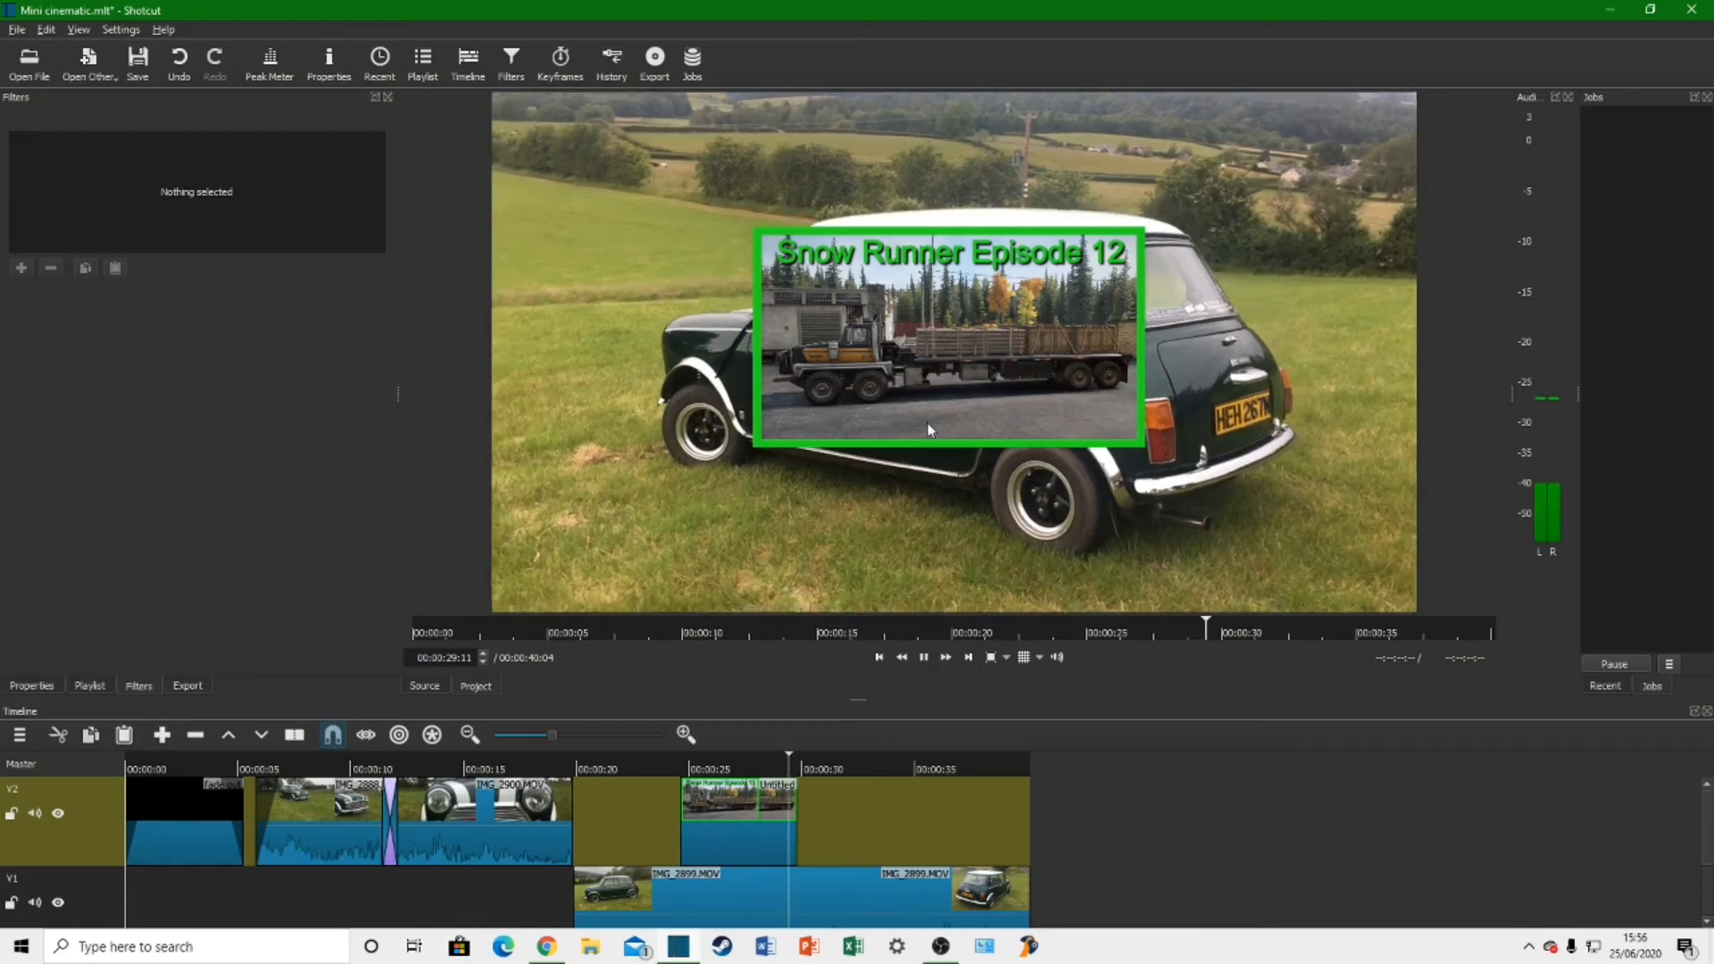
{"action": "key", "text": "space"}
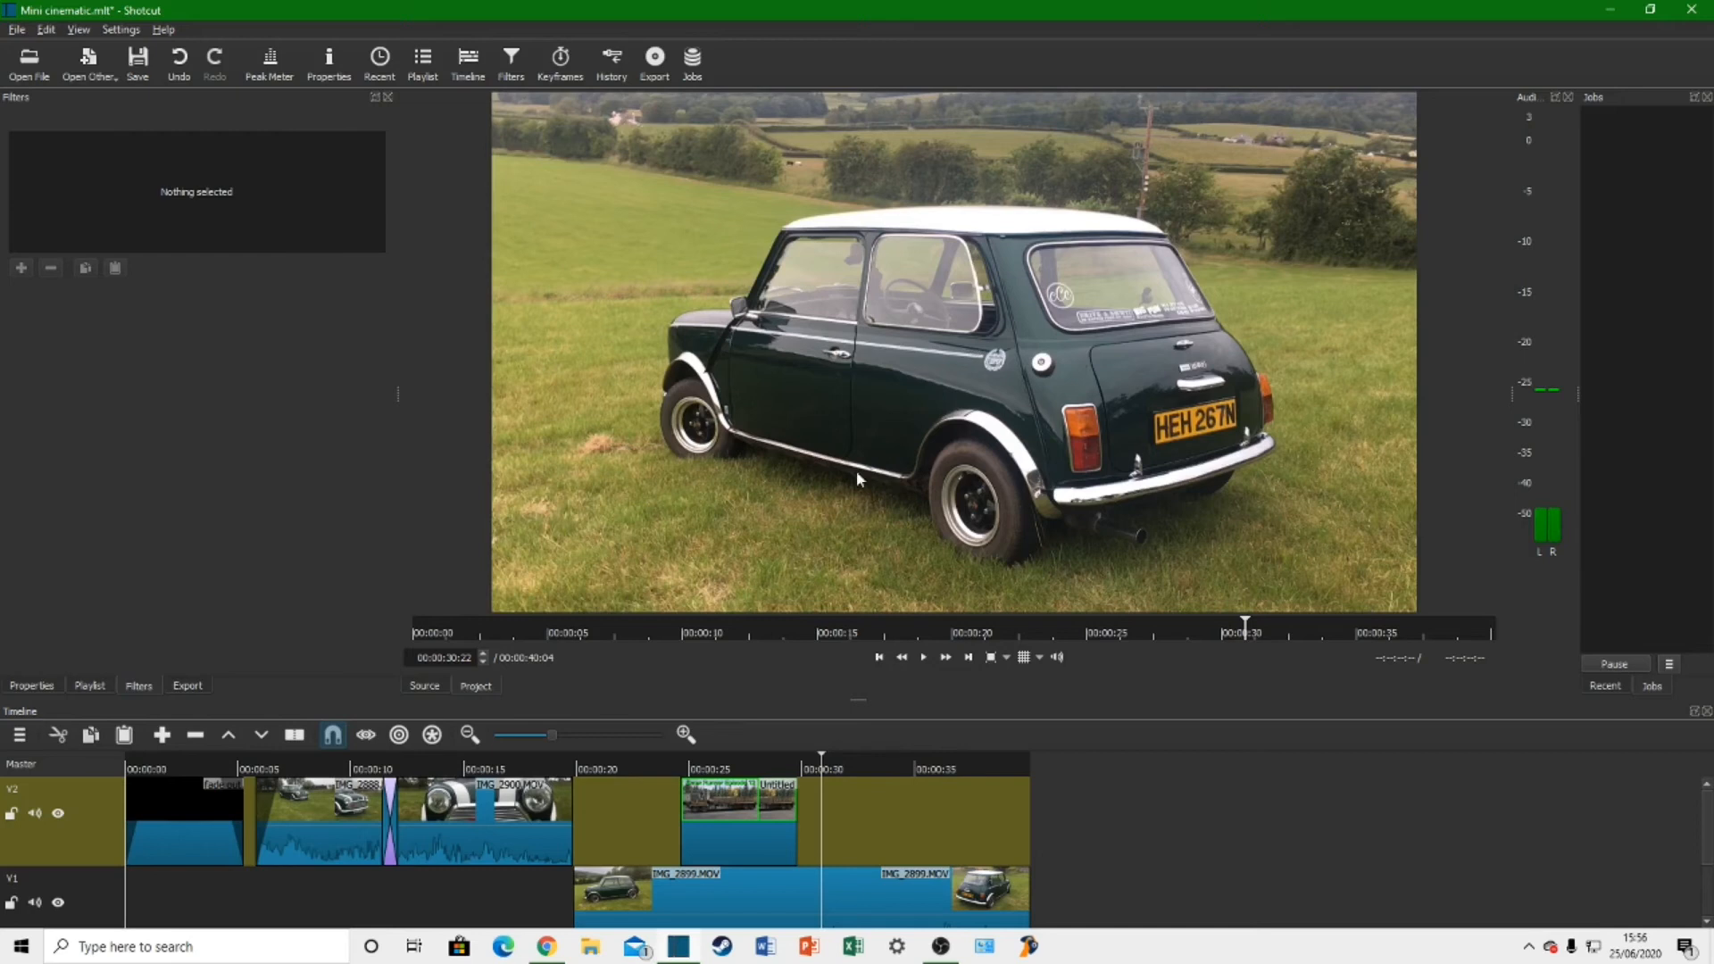
{"action": "left_click", "coordinate": [771, 817]}
{"action": "key", "text": "Delete"}
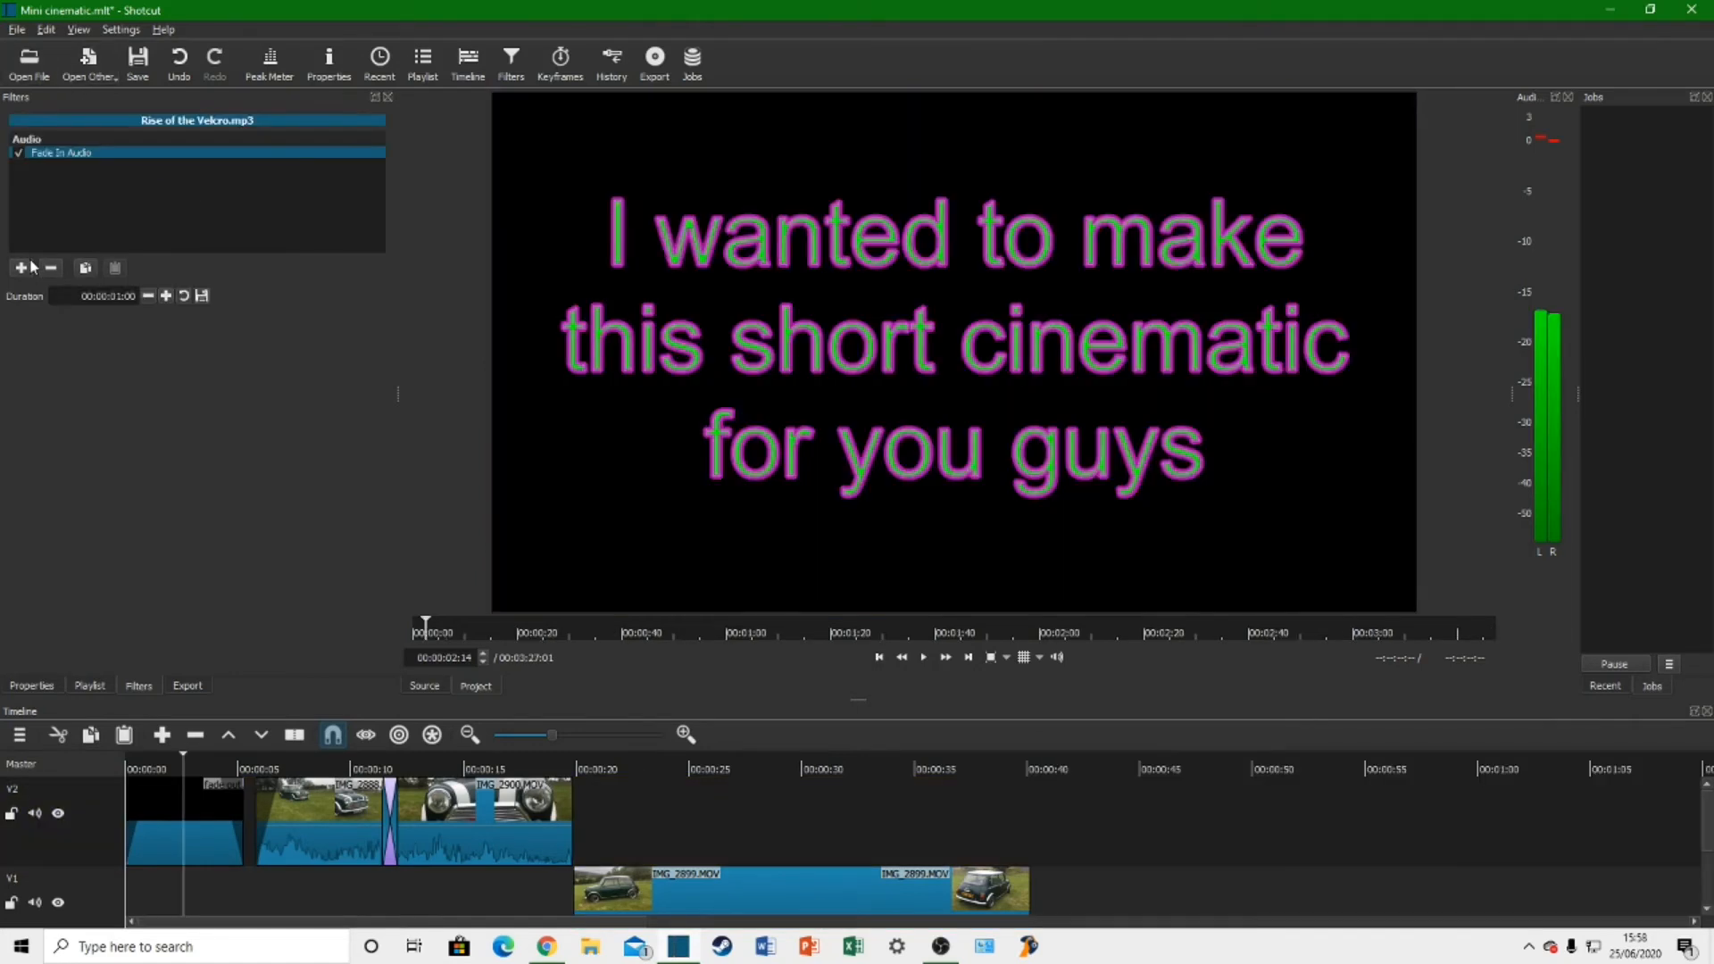
Step: Add a Hue/Lightness/Saturation filter to Rise of the Velcro.mp3 and set its saturation to 25%
{"action": "left_click", "coordinate": [31, 267]}
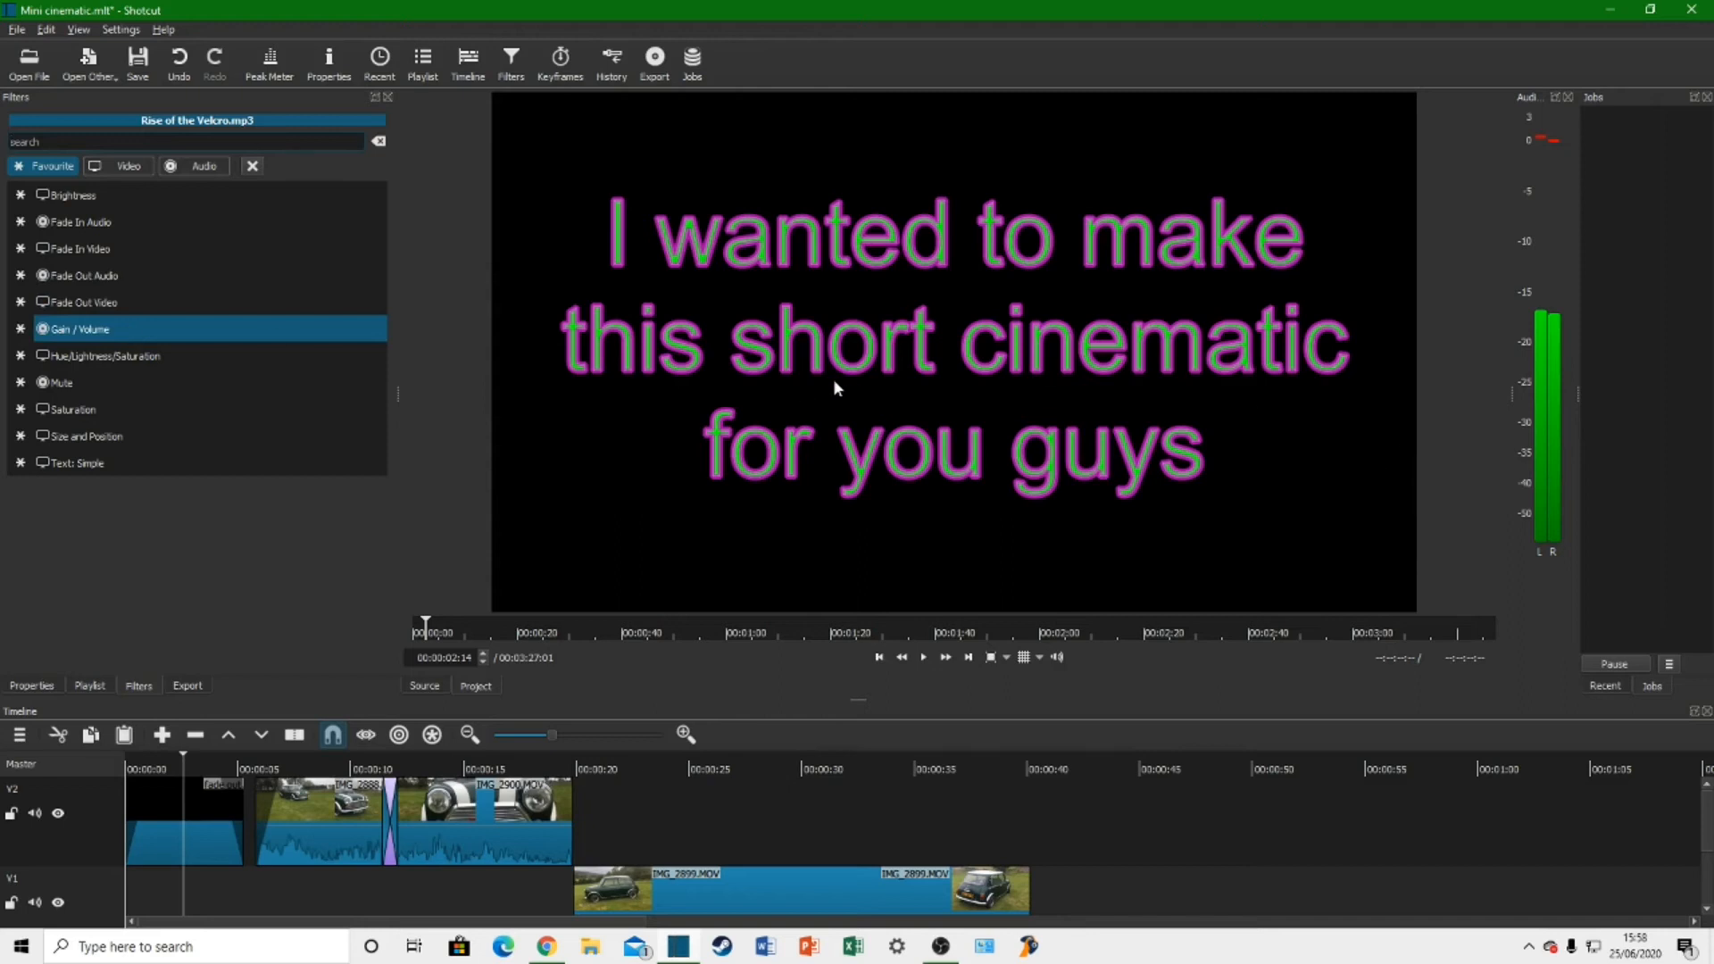
{"action": "left_click", "coordinate": [149, 357]}
{"action": "double_click", "coordinate": [308, 364]}
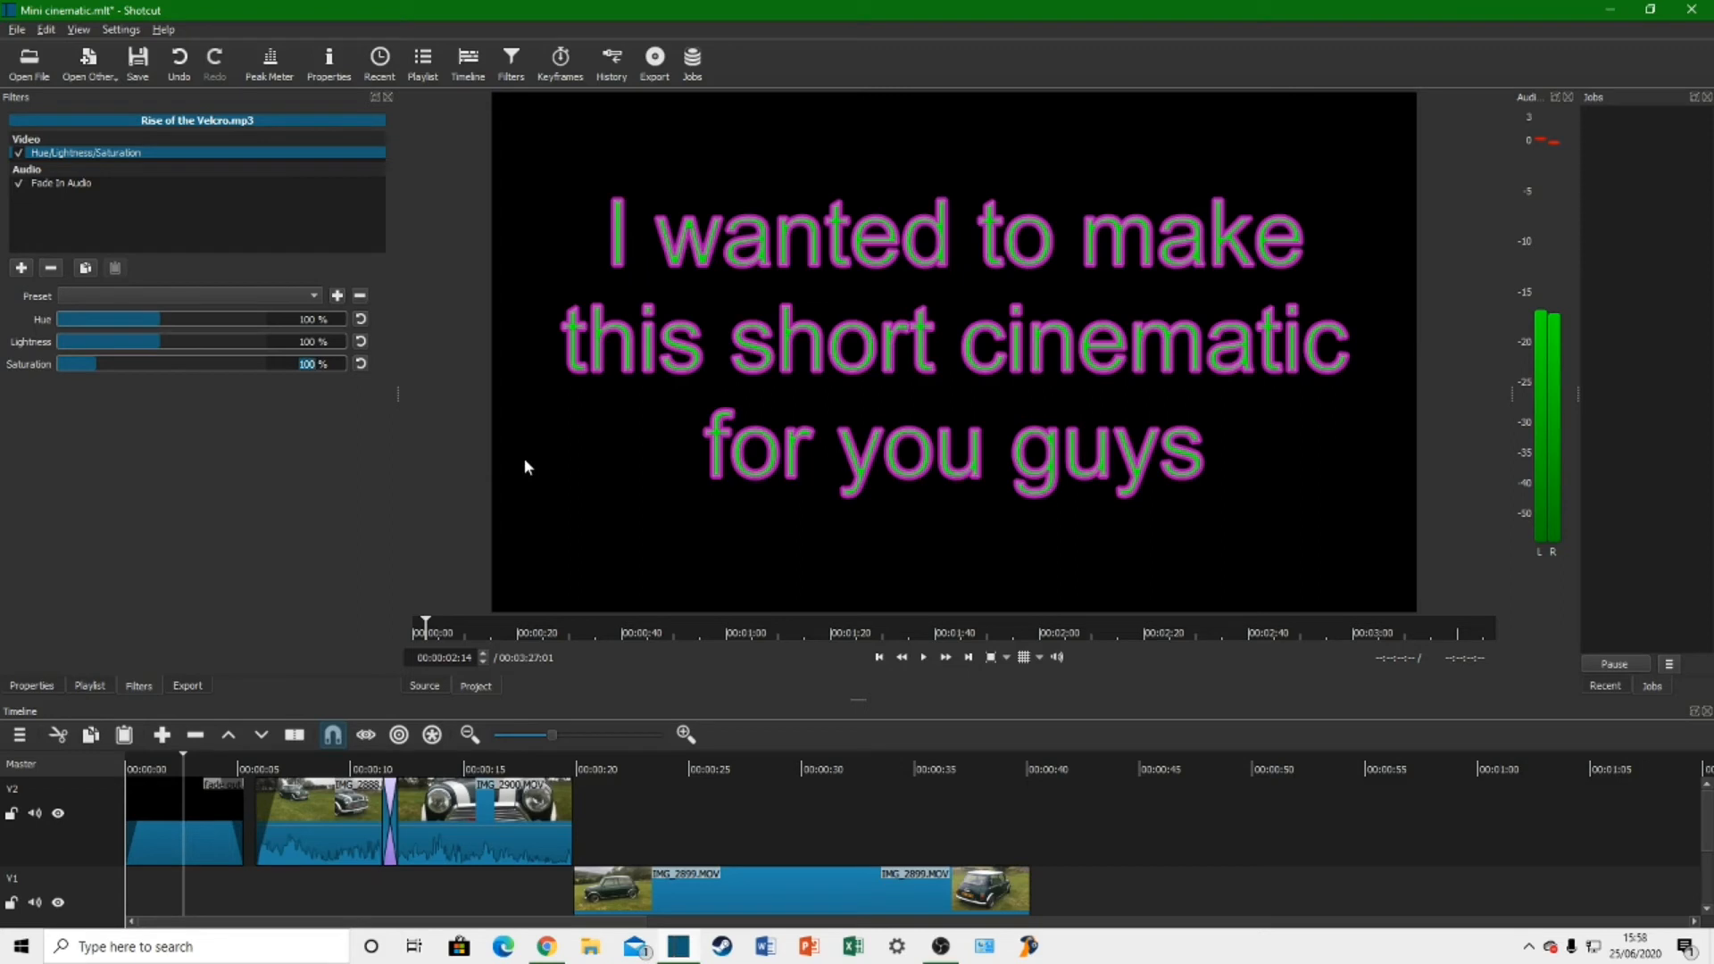
{"action": "type", "text": "25"}
{"action": "key", "text": "Return"}
Step: Add a Hue/Lightness/Saturation filter to IMG_2888.MOV and set its saturation to 0% for a black-and-white look
{"action": "left_click", "coordinate": [328, 784]}
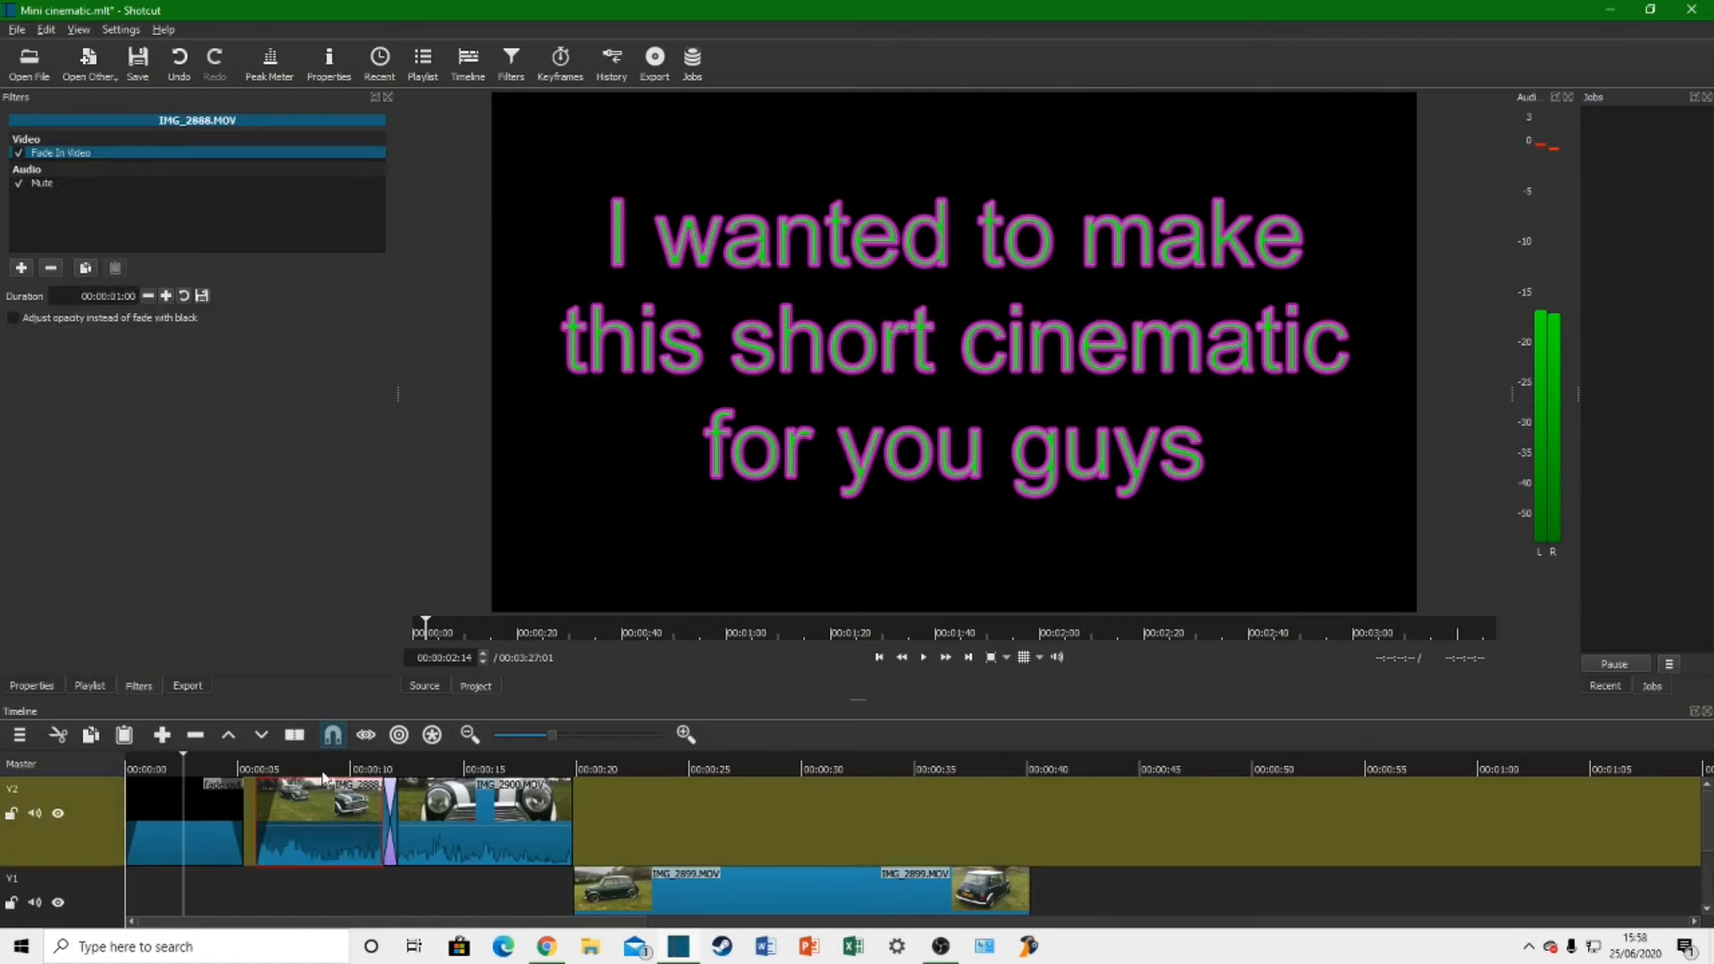
{"action": "left_click", "coordinate": [321, 777]}
{"action": "left_click", "coordinate": [22, 268]}
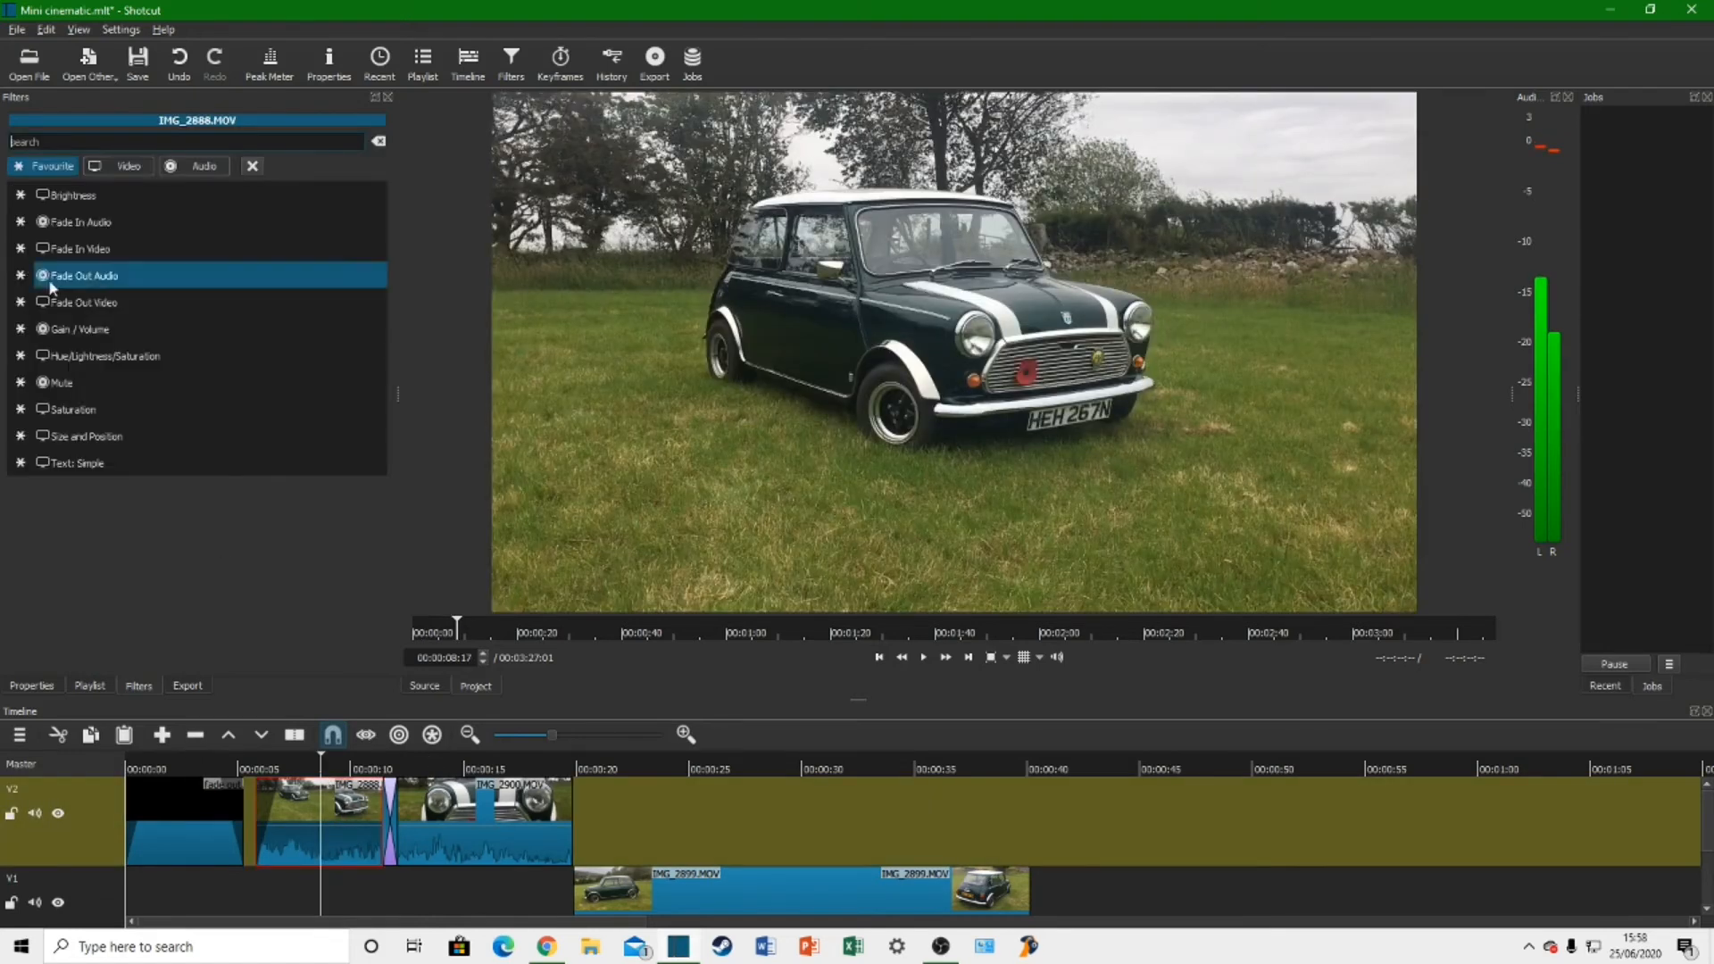
{"action": "left_click", "coordinate": [114, 356]}
{"action": "type", "text": "25"}
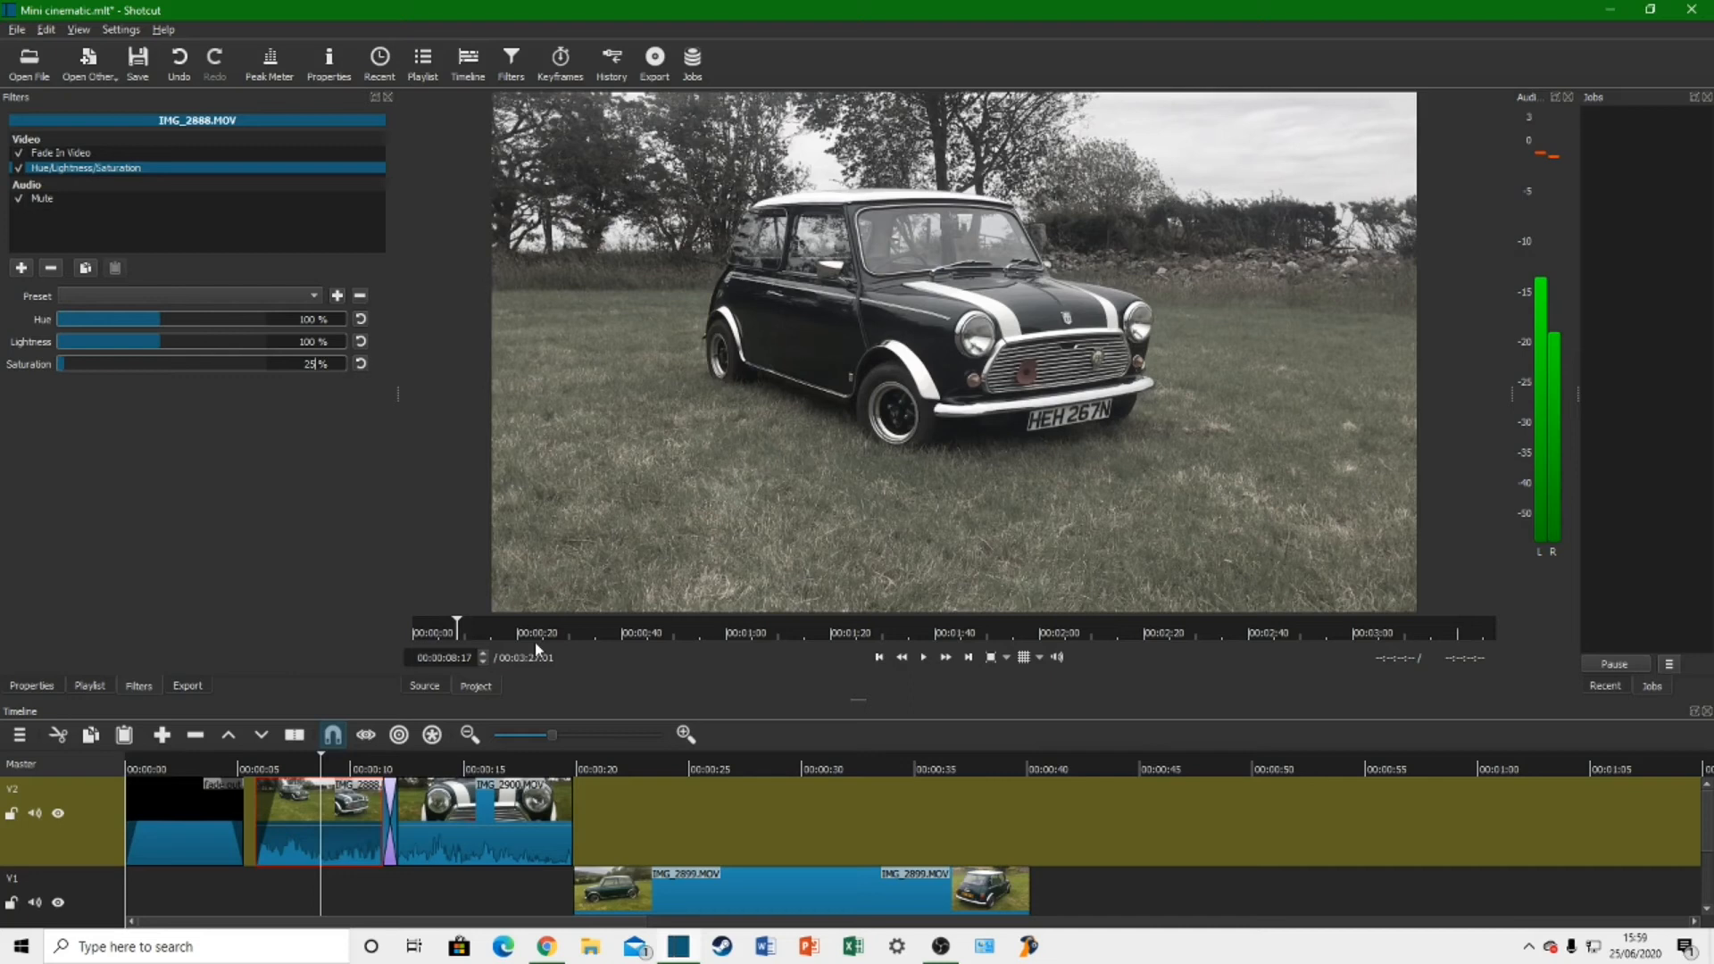
{"action": "key", "text": "BackSpace"}
{"action": "key", "text": "BackSpace"}
{"action": "type", "text": "0"}
Step: Add the Old Film: Projector filter to IMG_2888.MOV and play the clip into the following transition
{"action": "left_click", "coordinate": [21, 268]}
{"action": "left_click", "coordinate": [130, 166]}
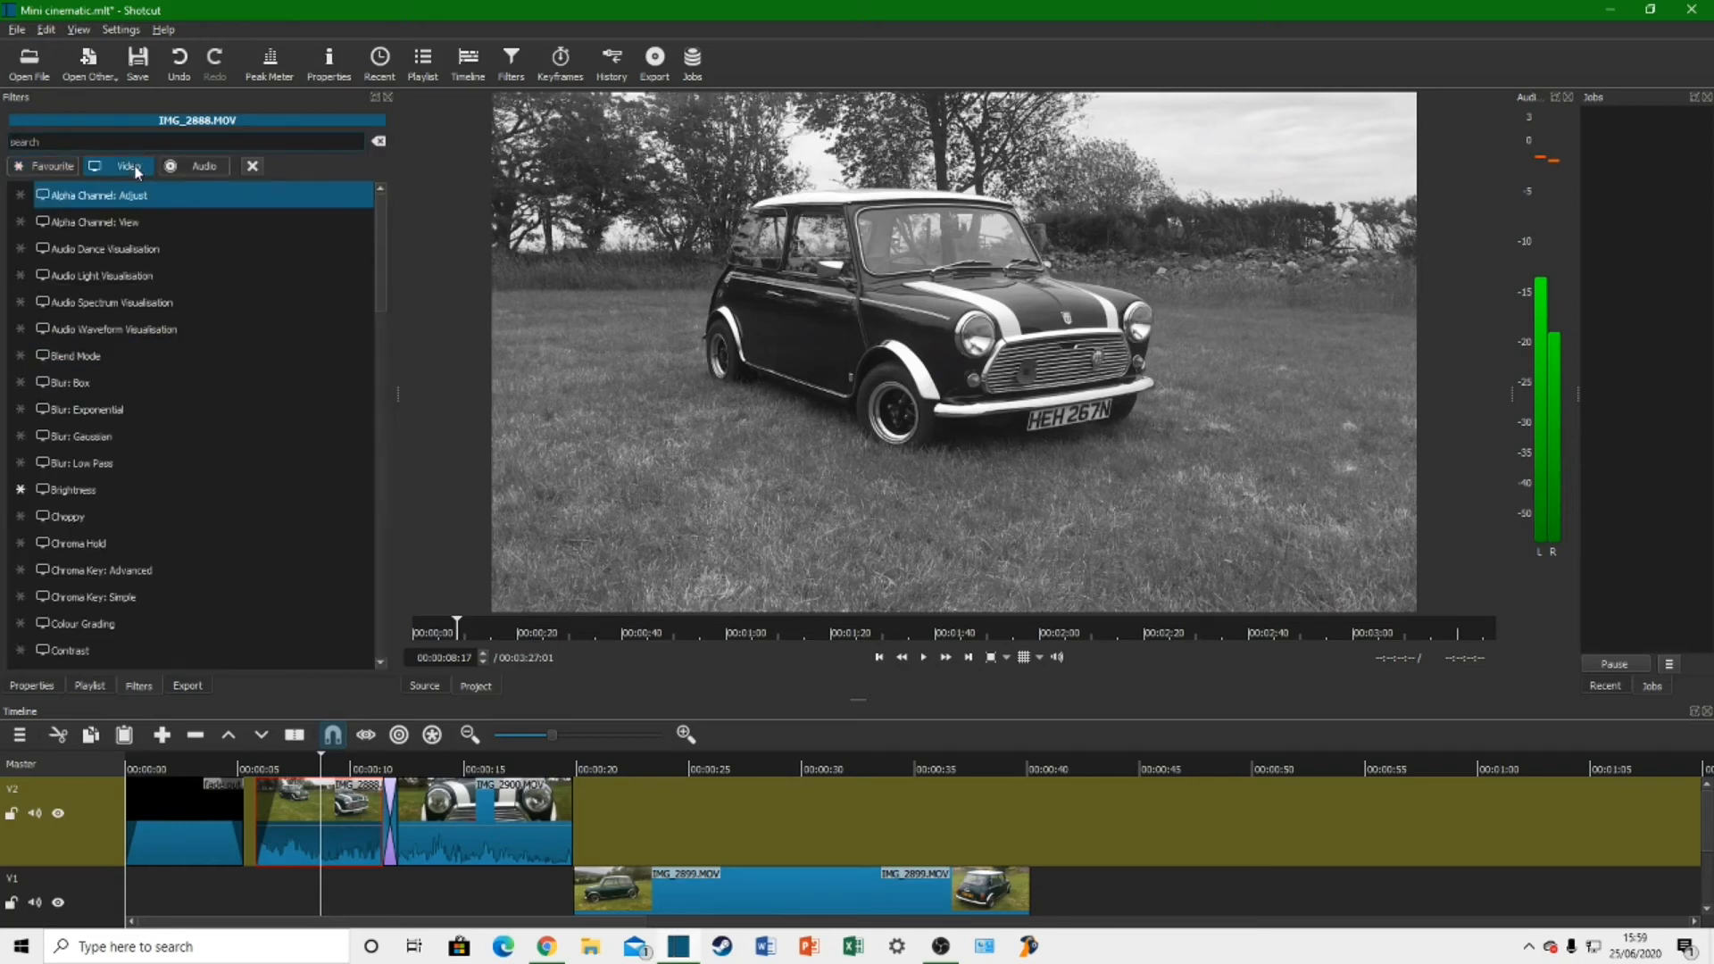
{"action": "scroll", "coordinate": [197, 600], "scroll_direction": "down", "scroll_amount": 7}
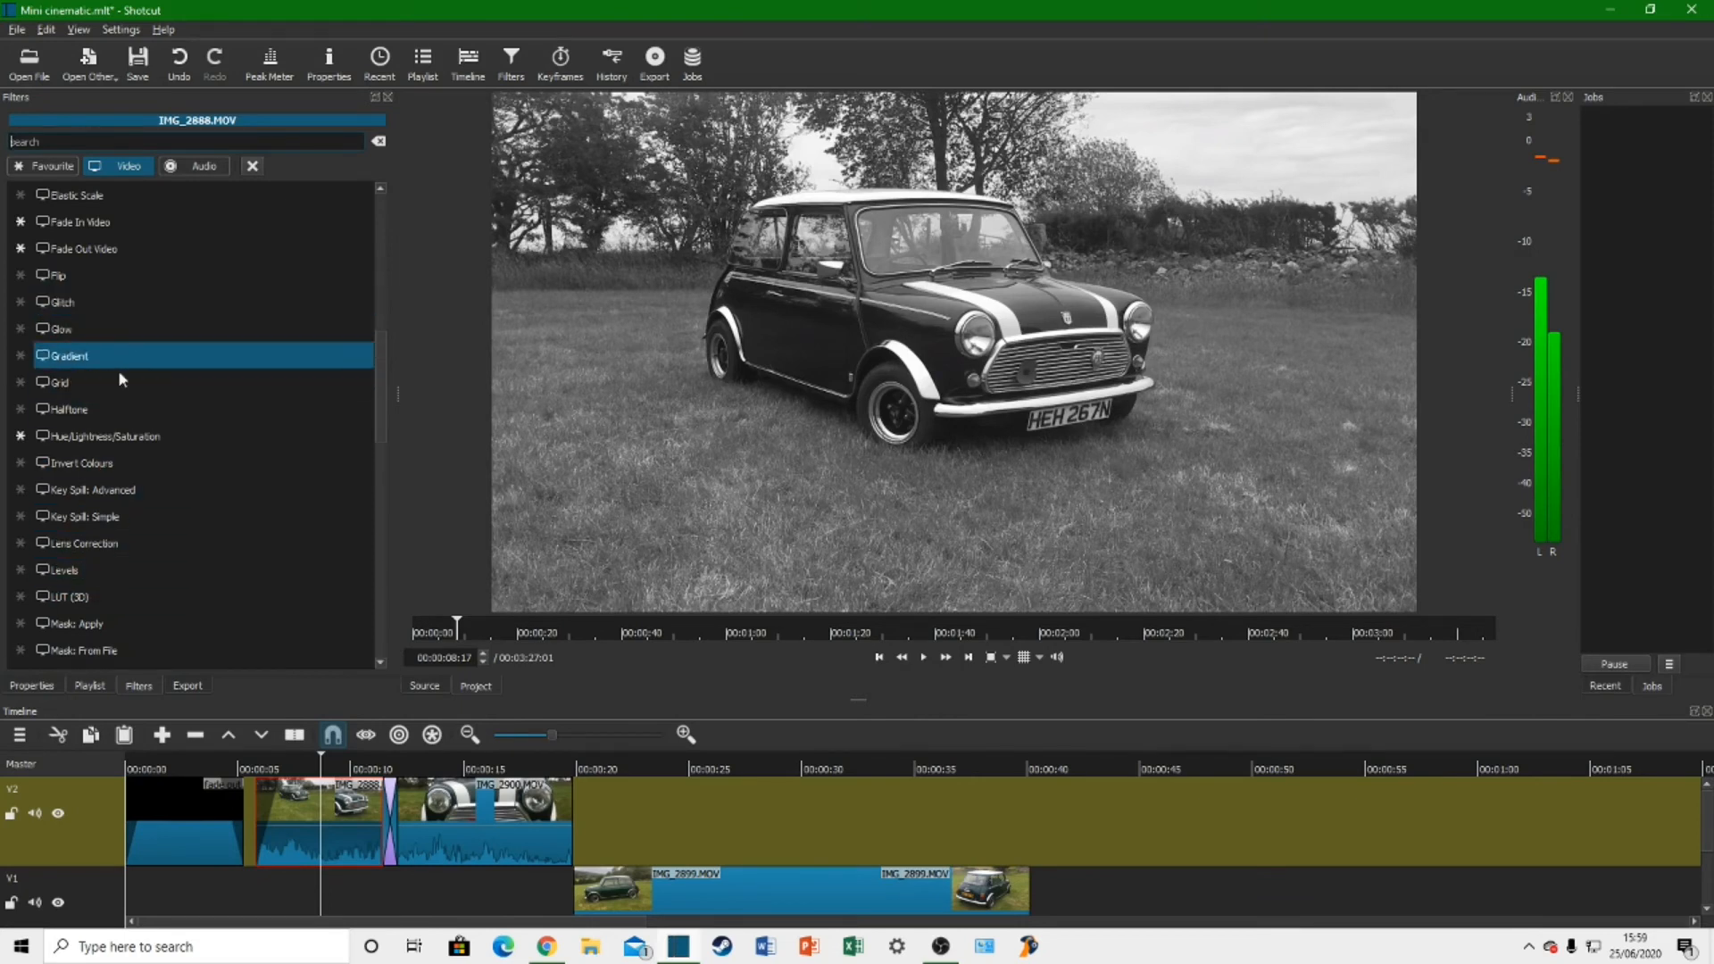
{"action": "scroll", "coordinate": [143, 603], "scroll_direction": "down", "scroll_amount": 2}
{"action": "scroll", "coordinate": [152, 612], "scroll_direction": "down", "scroll_amount": 5}
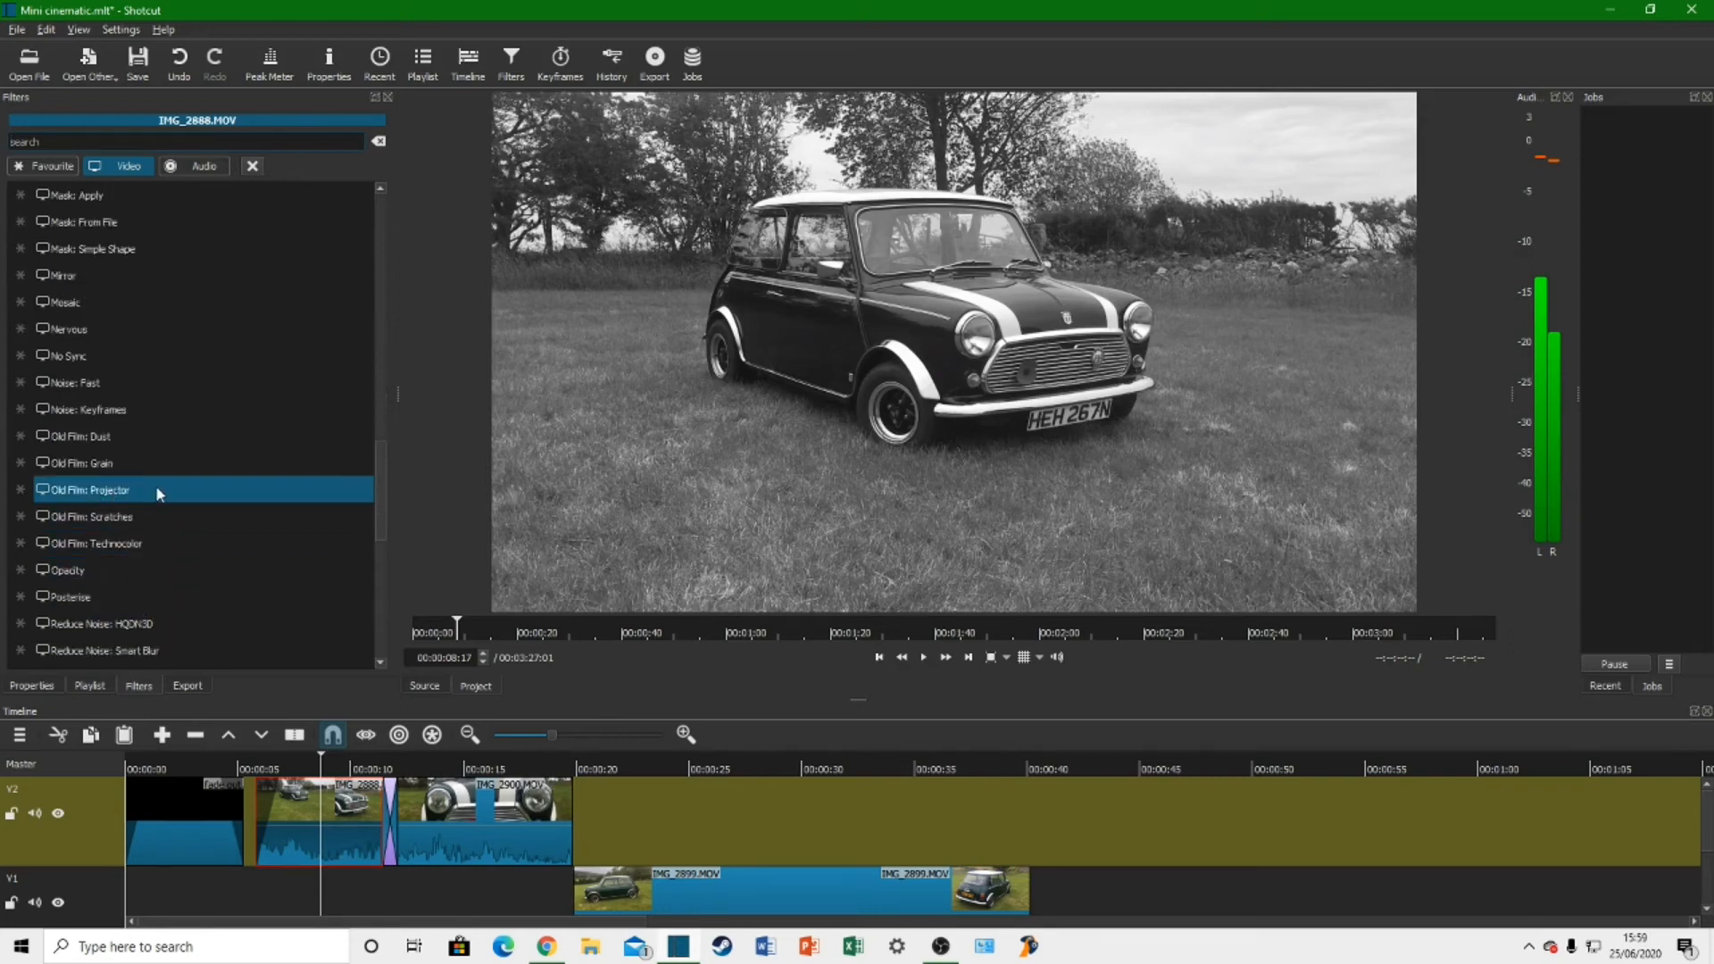
{"action": "left_click", "coordinate": [122, 489]}
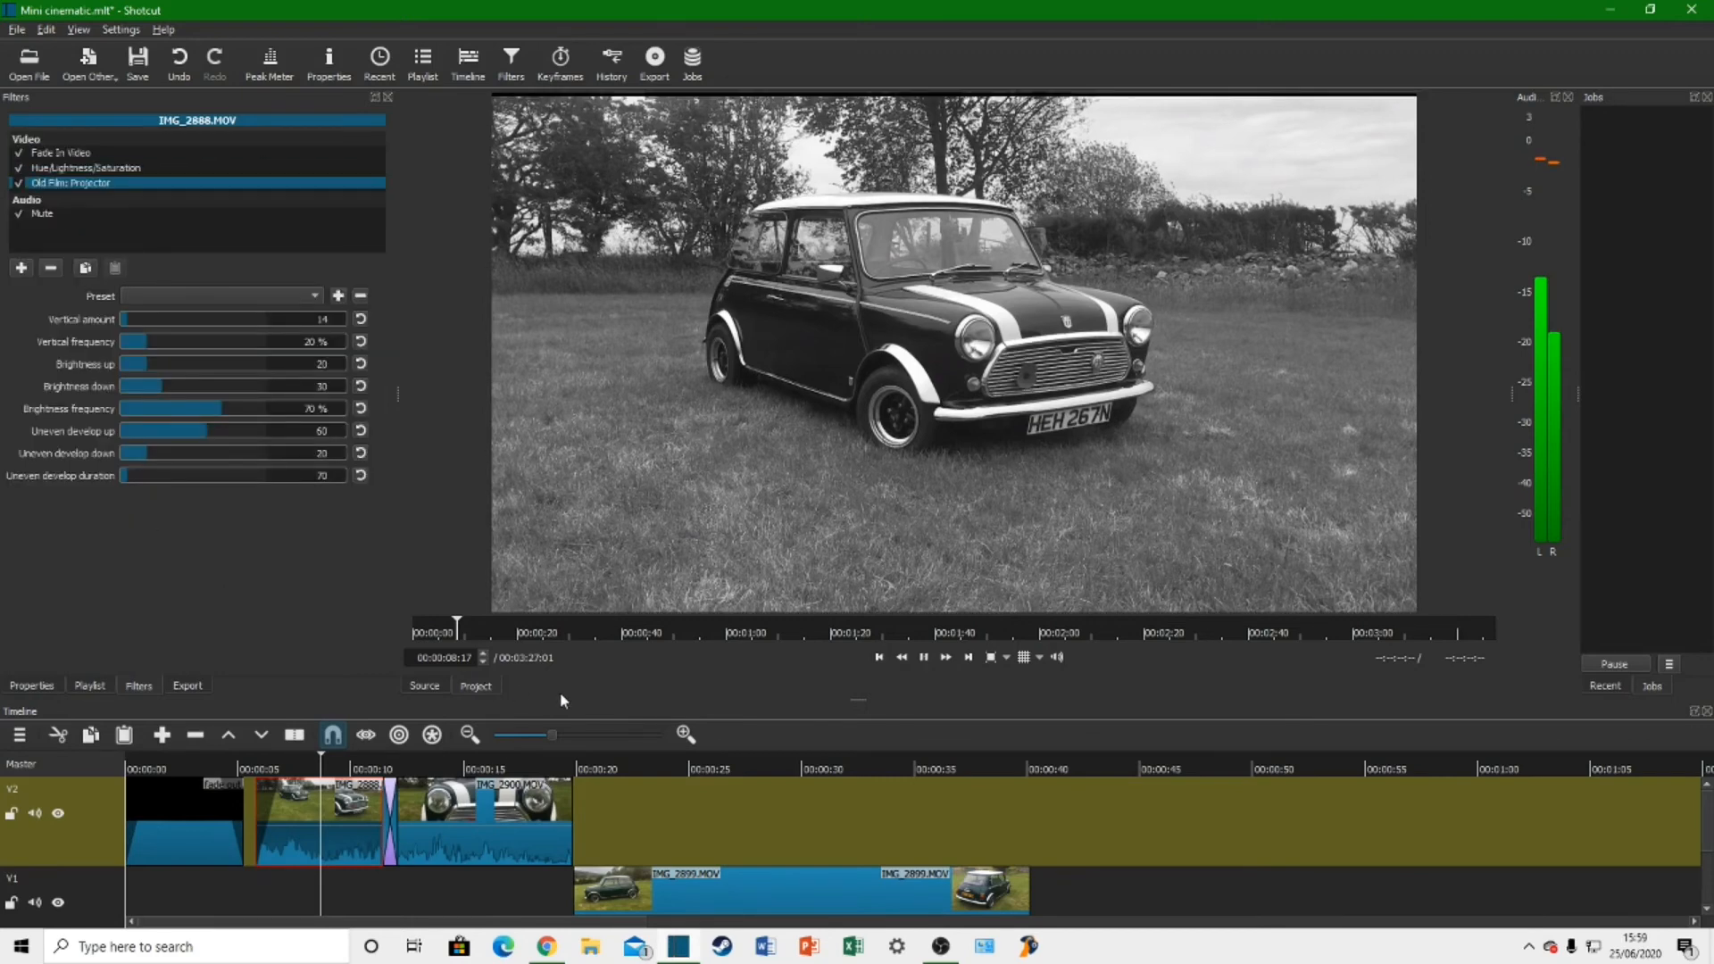
{"action": "key", "text": "space"}
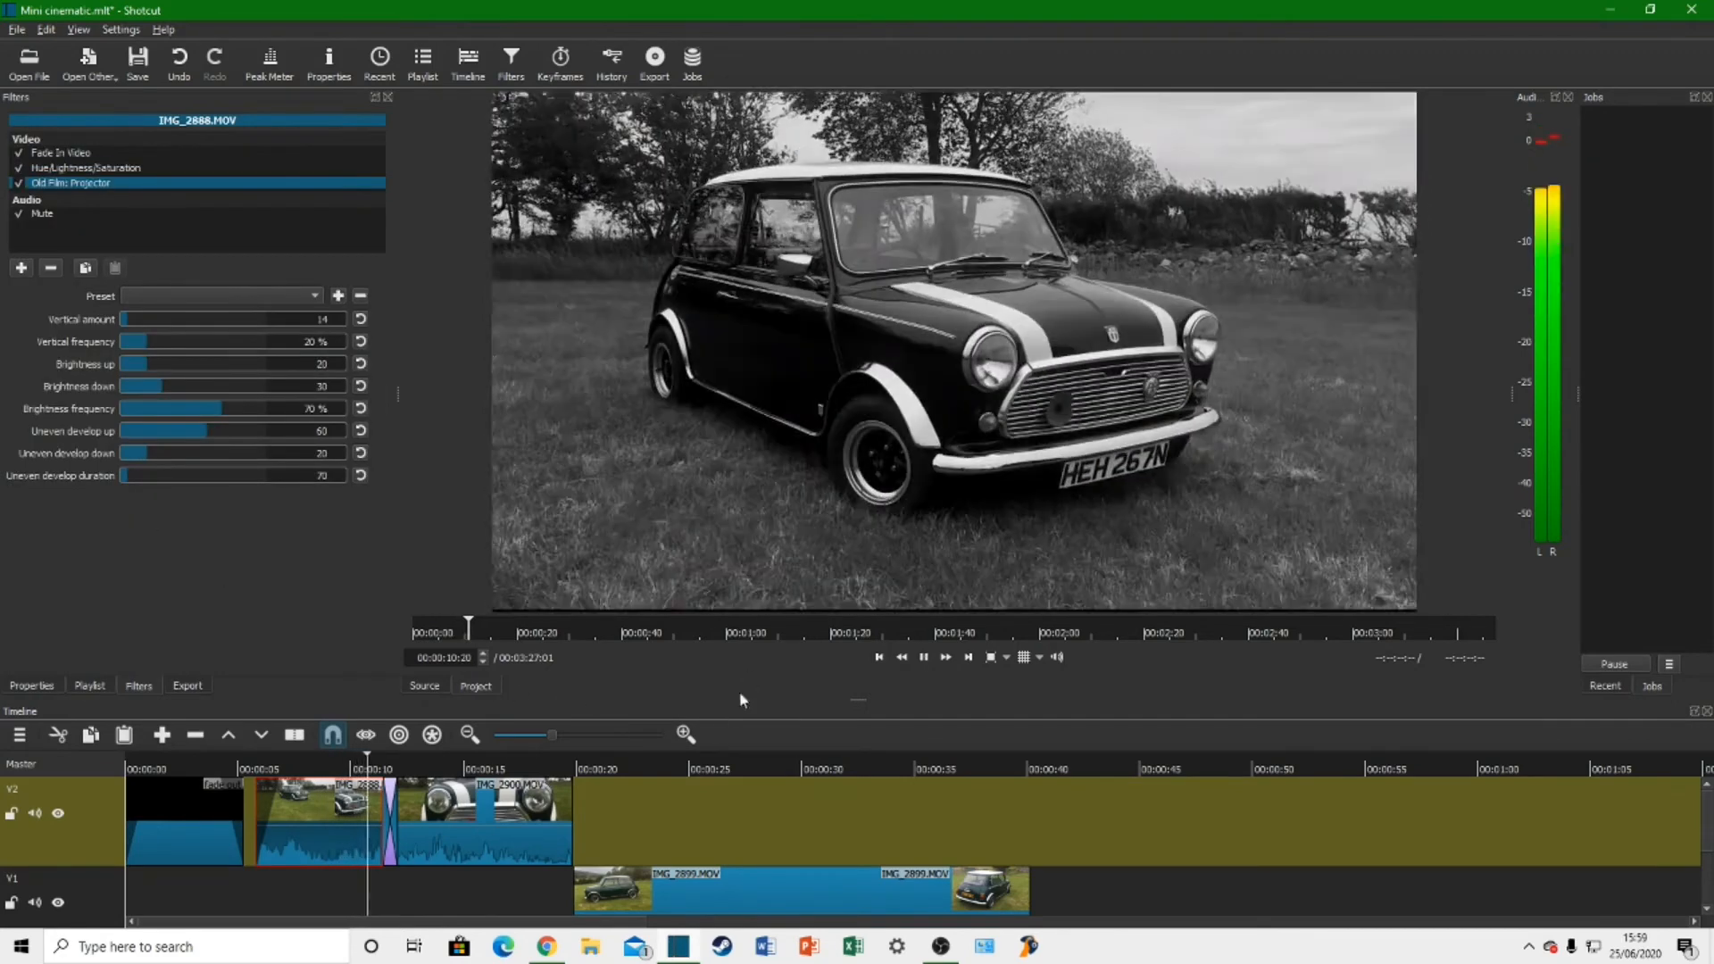
{"action": "key", "text": "space"}
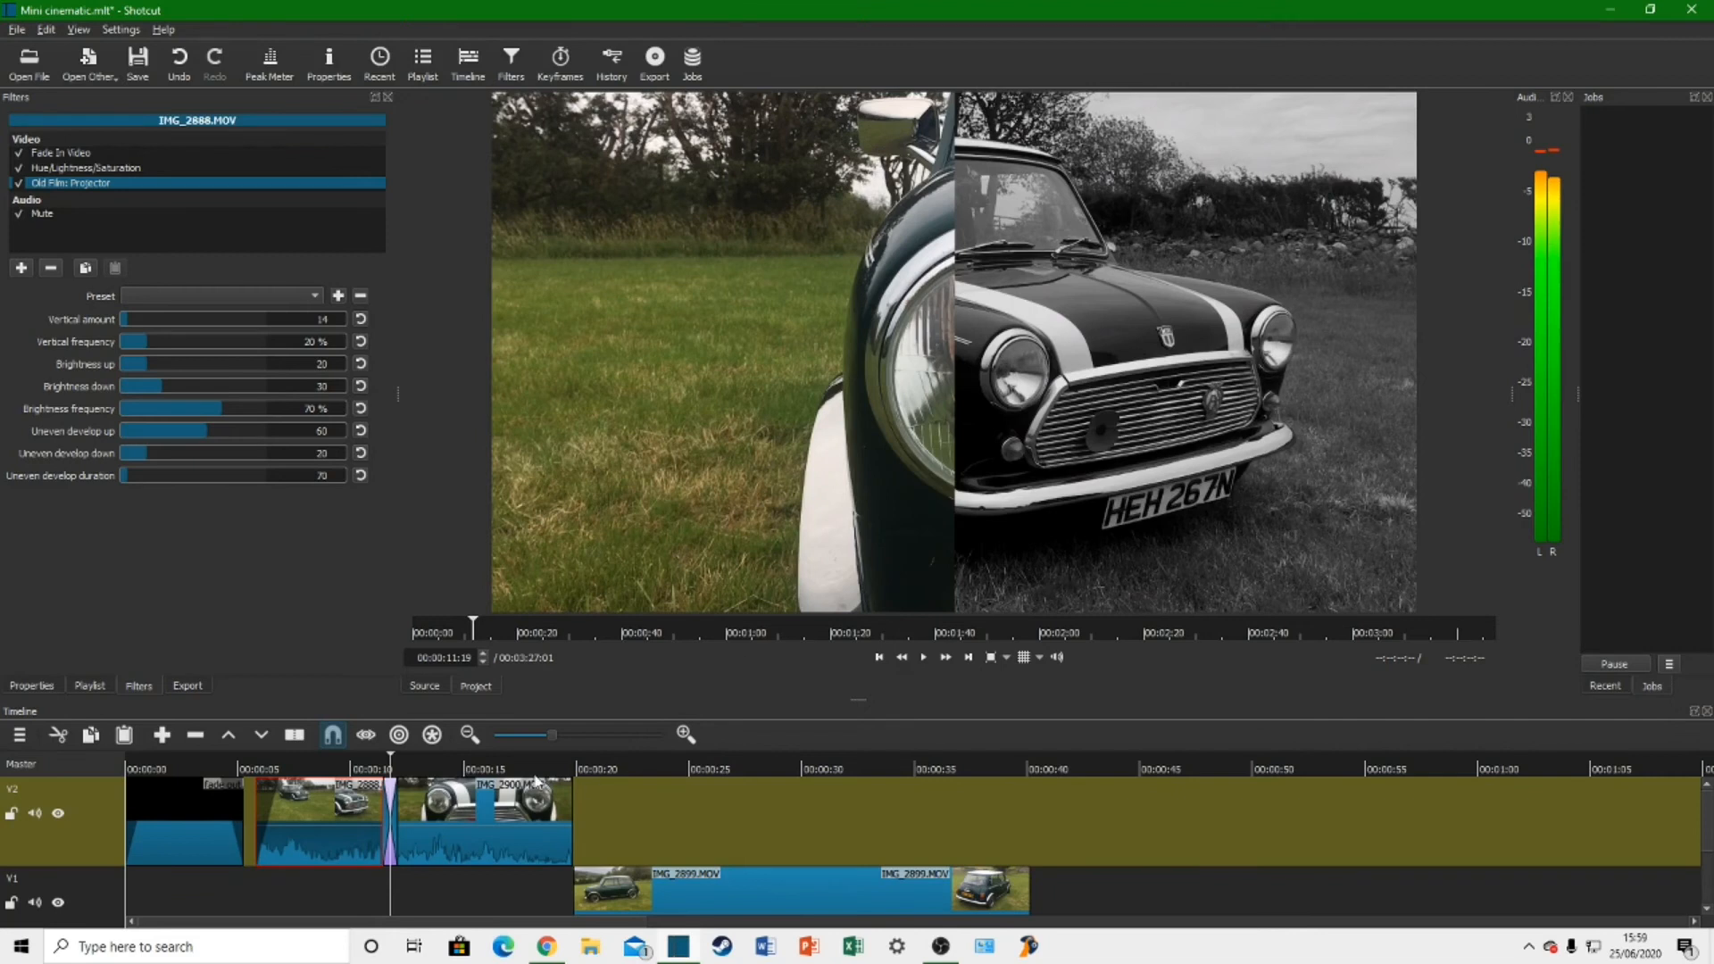
Step: Return the playhead to 00:00:09:04 and show the favourite filters available for IMG_2888.MOV
{"action": "left_click", "coordinate": [331, 772]}
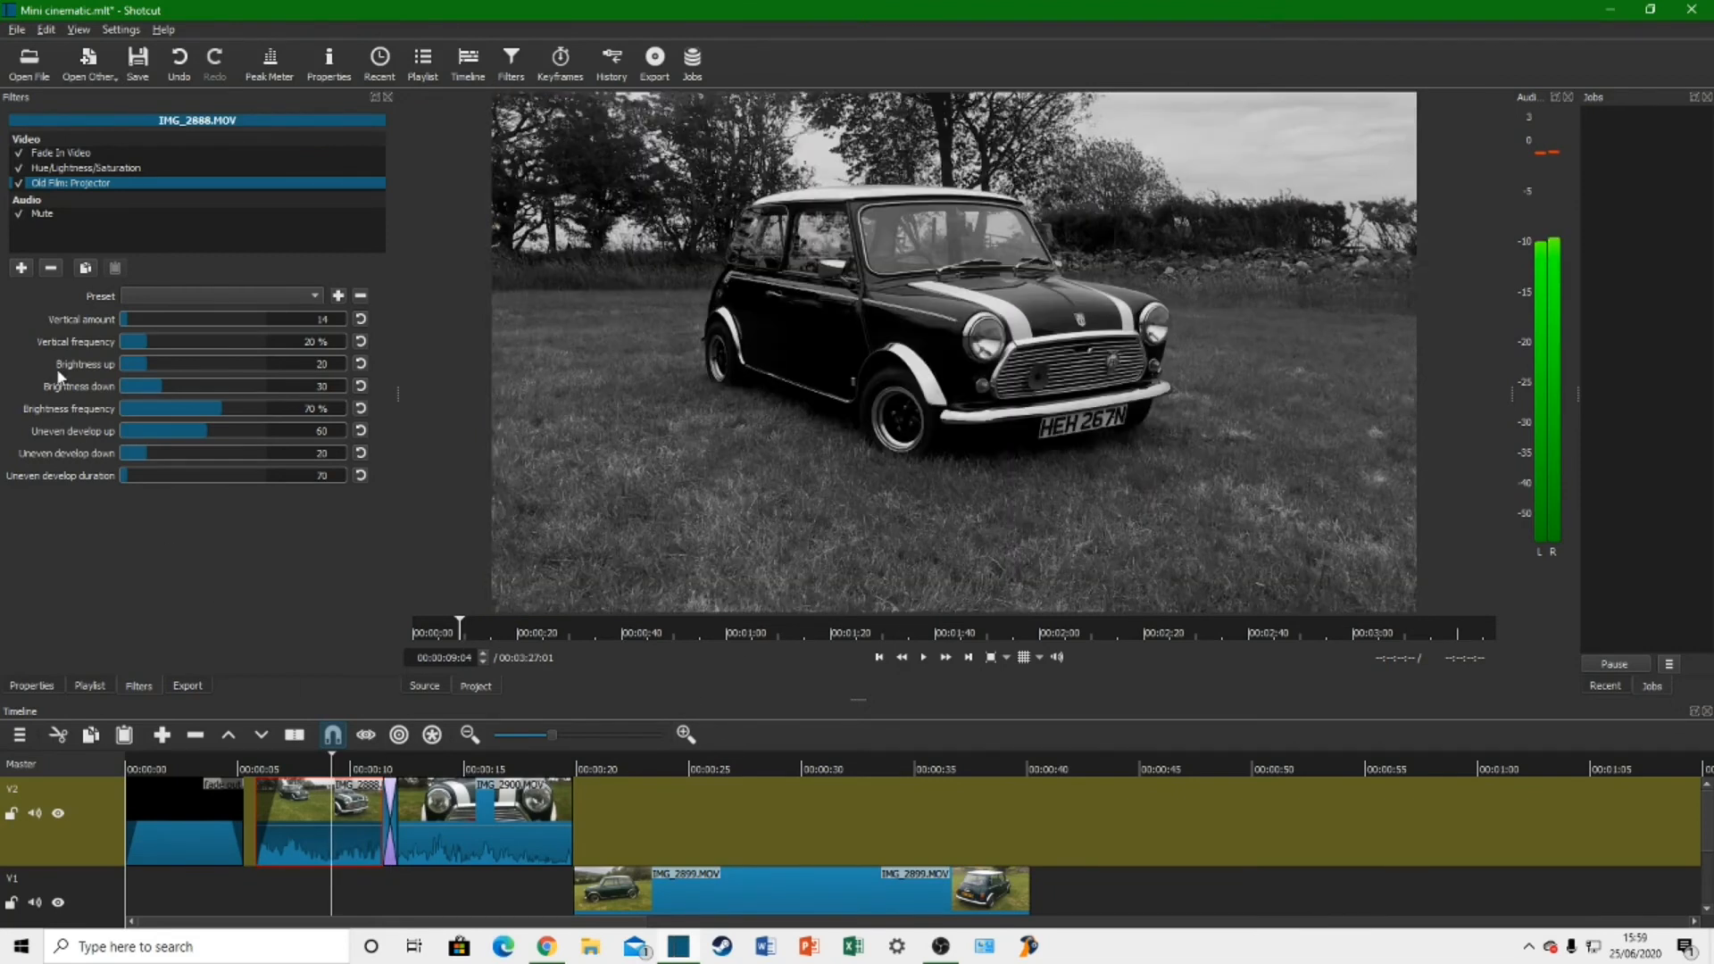
{"action": "left_click", "coordinate": [22, 268]}
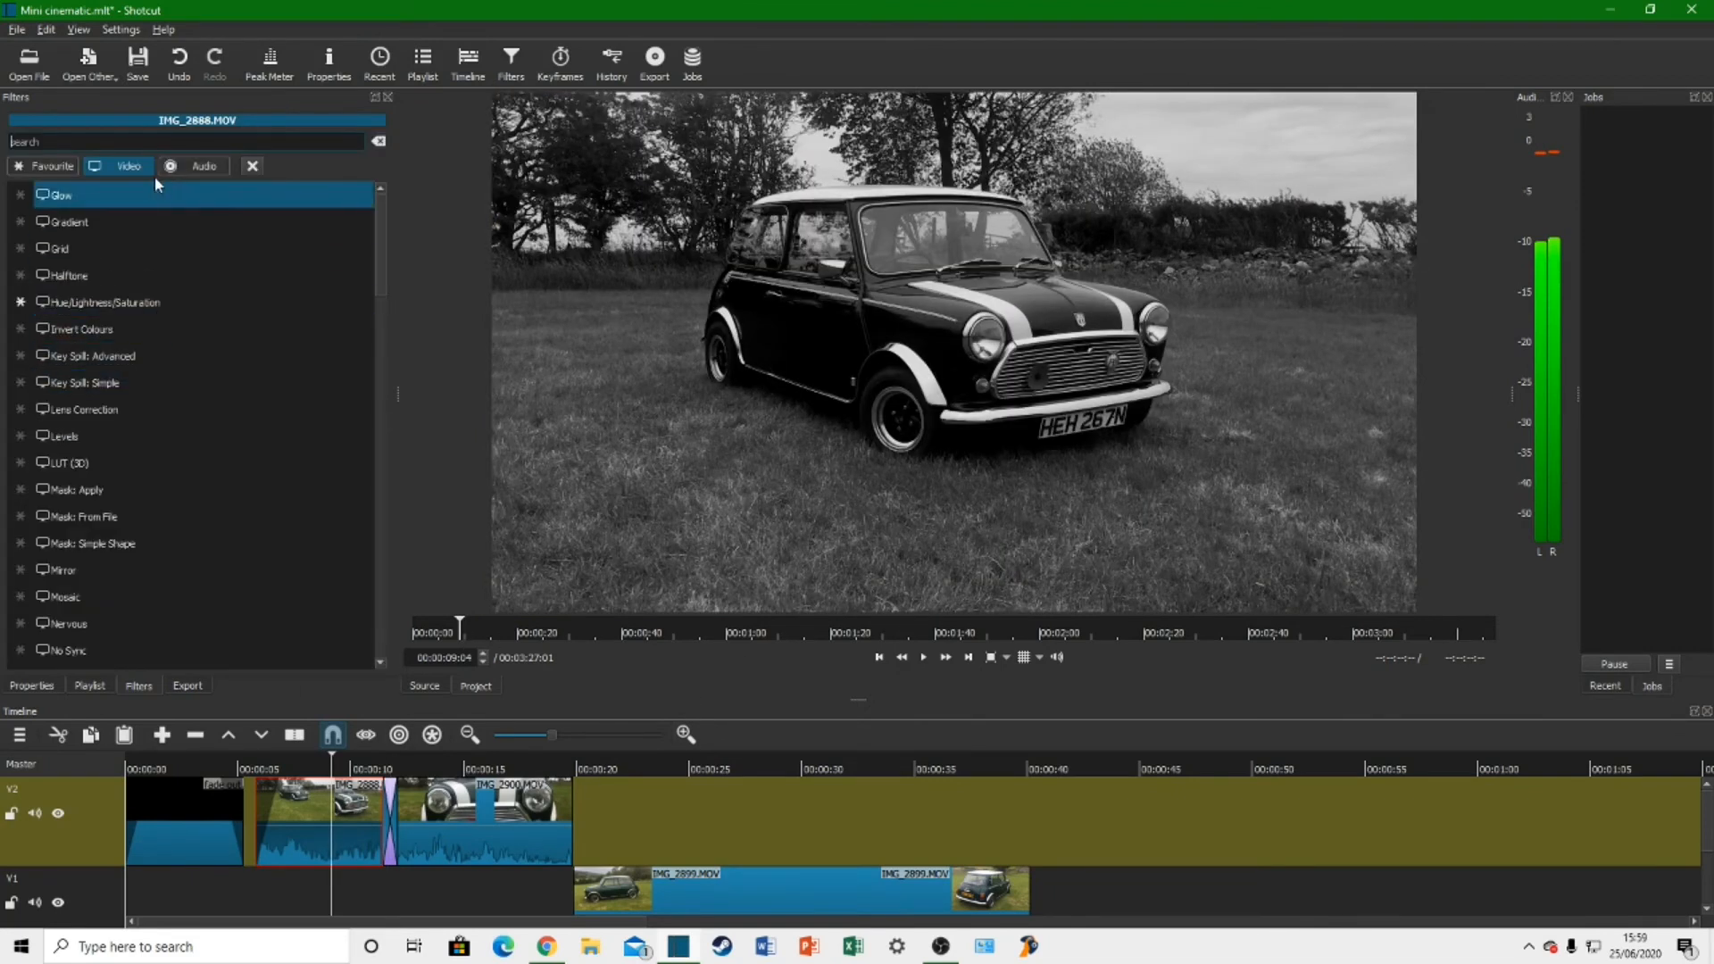
{"action": "left_click", "coordinate": [62, 166]}
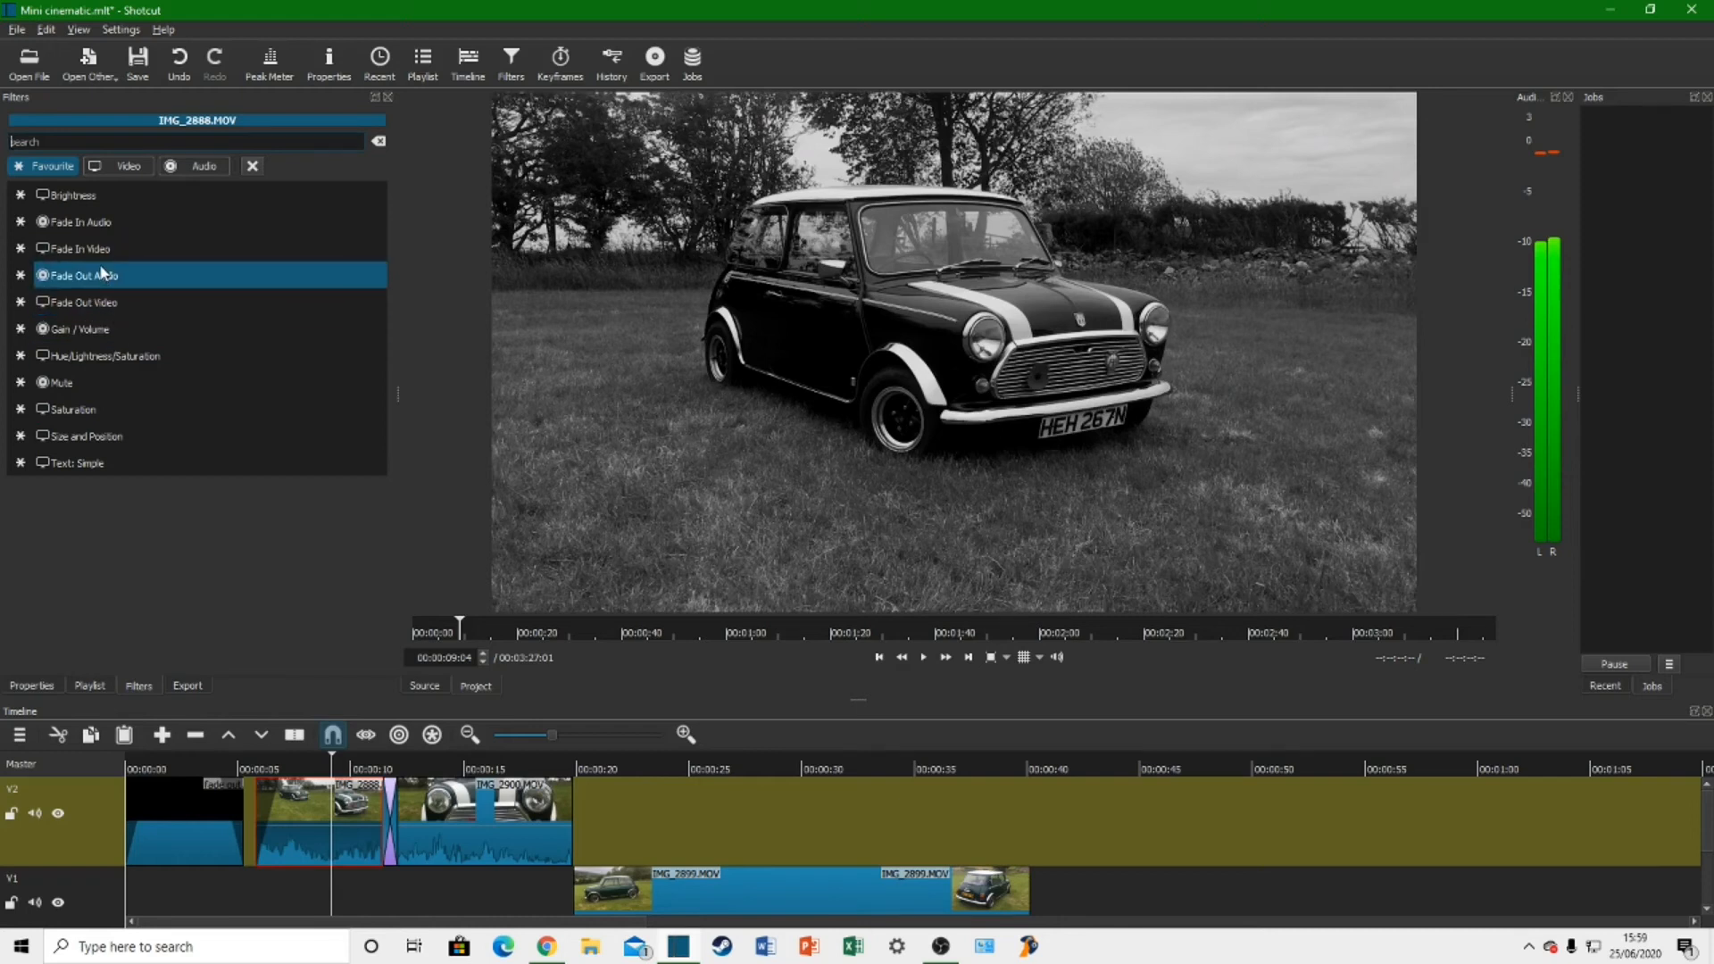
Step: Move IMG_2899.MOV to track V2, overlap it with the end of IMG_2900.MOV to form a transition, and show the transition's properties
{"action": "left_click", "coordinate": [390, 812]}
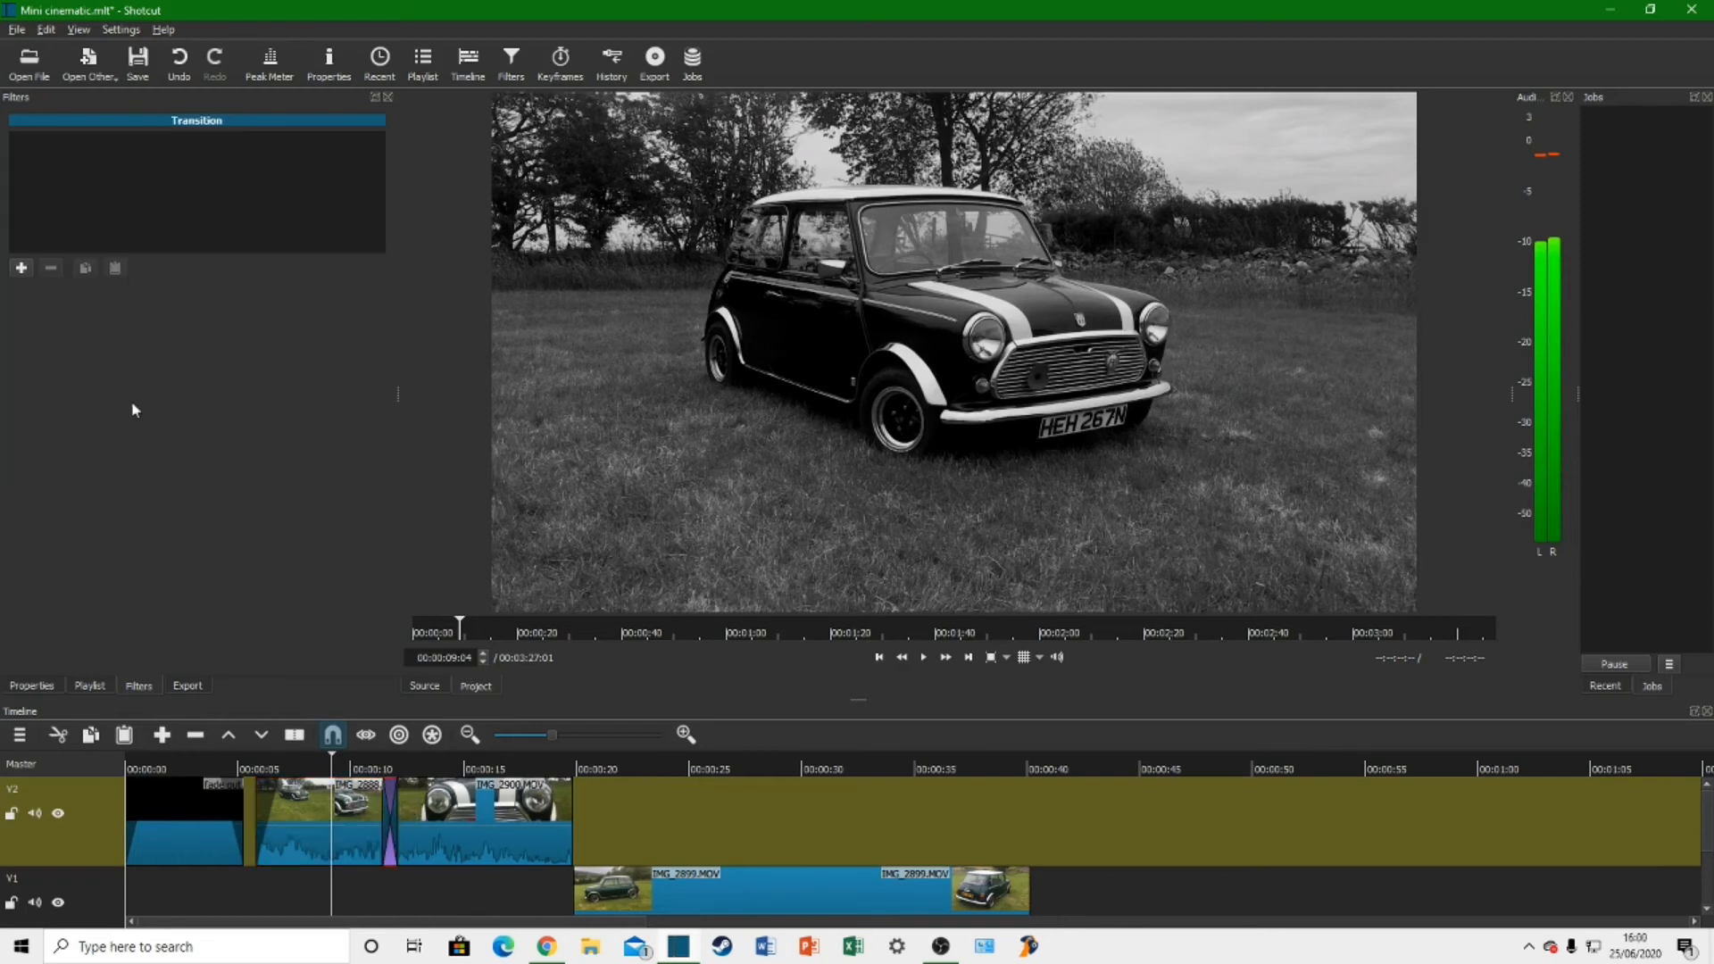
{"action": "left_click_drag", "start_coordinate": [634, 884], "coordinate": [601, 839]}
{"action": "left_click_drag", "start_coordinate": [718, 822], "coordinate": [686, 824]}
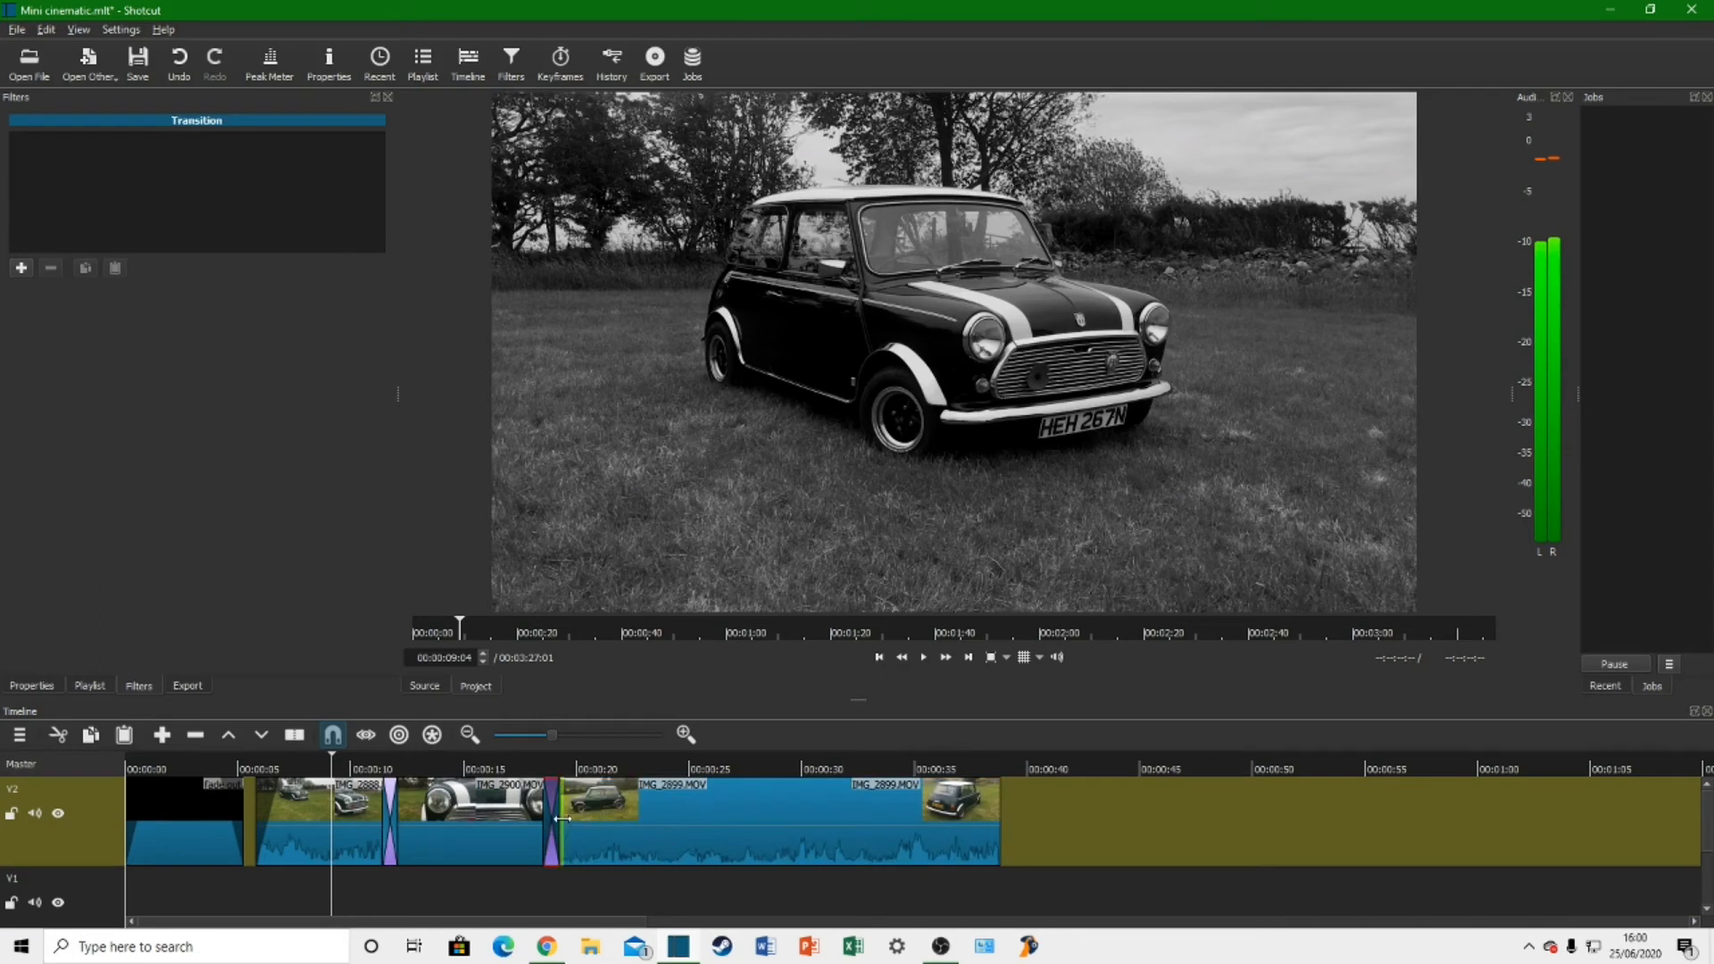
{"action": "left_click", "coordinate": [54, 688]}
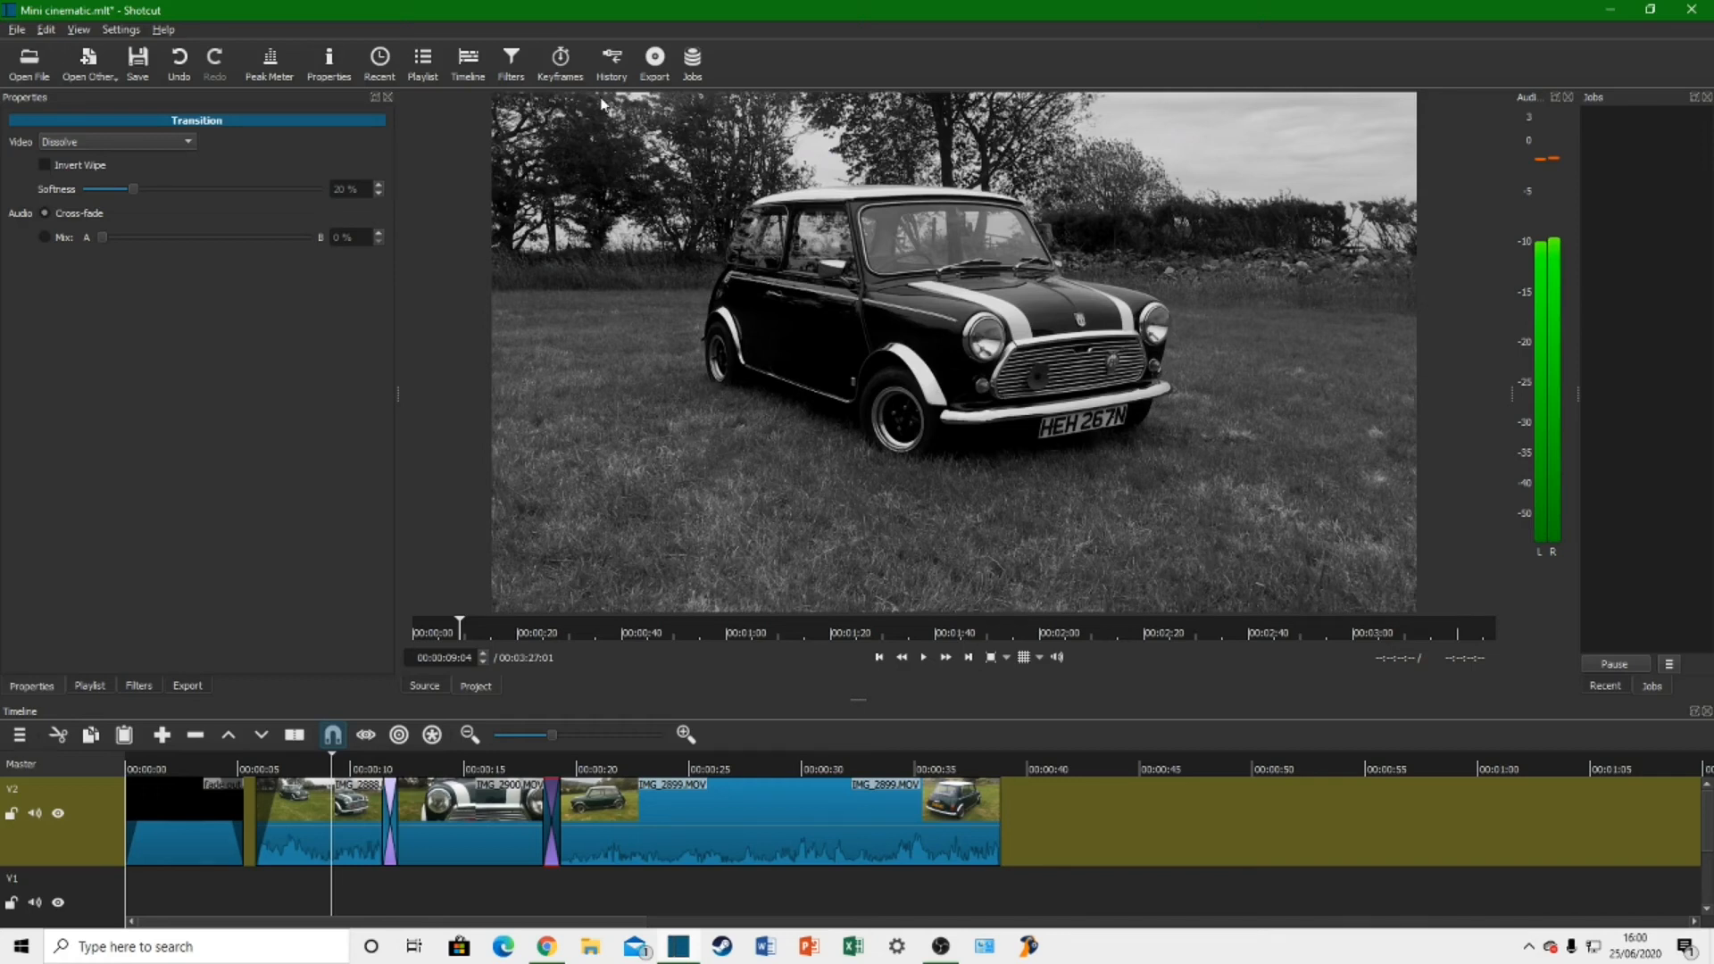
Step: Look through the export presets and export the timeline with the YouTube preset as Mini cinematic (mp4) in the Finished folder
{"action": "left_click", "coordinate": [668, 76]}
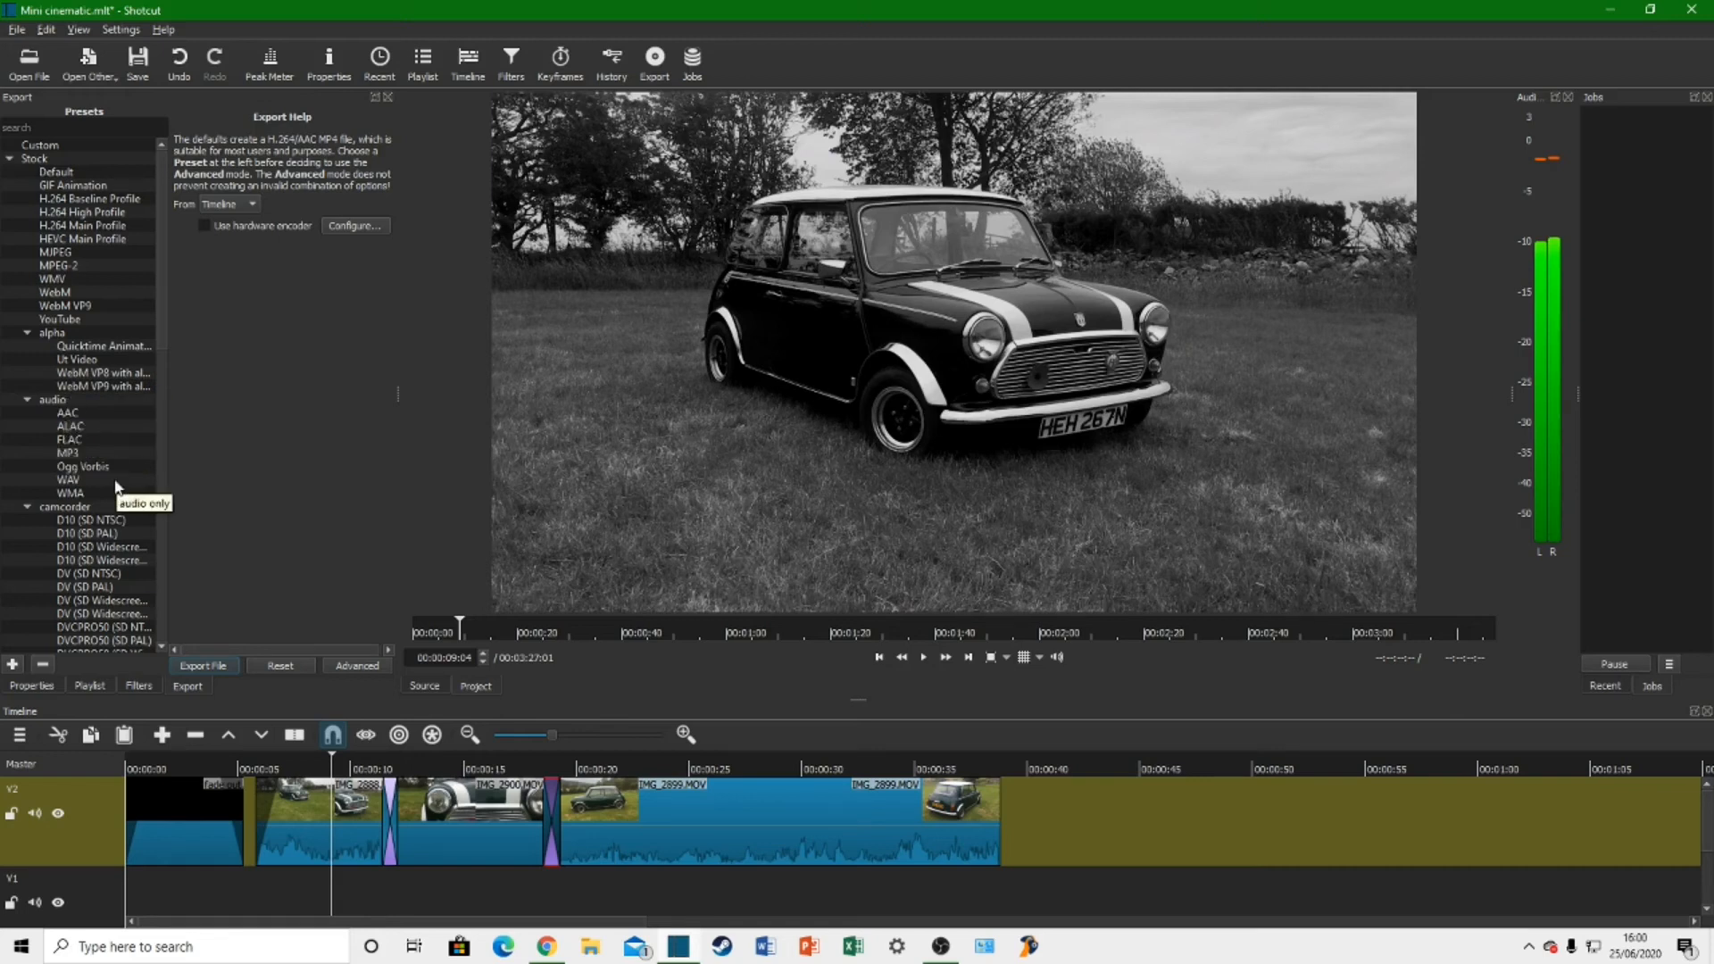
{"action": "scroll", "coordinate": [94, 536], "scroll_direction": "down", "scroll_amount": 7}
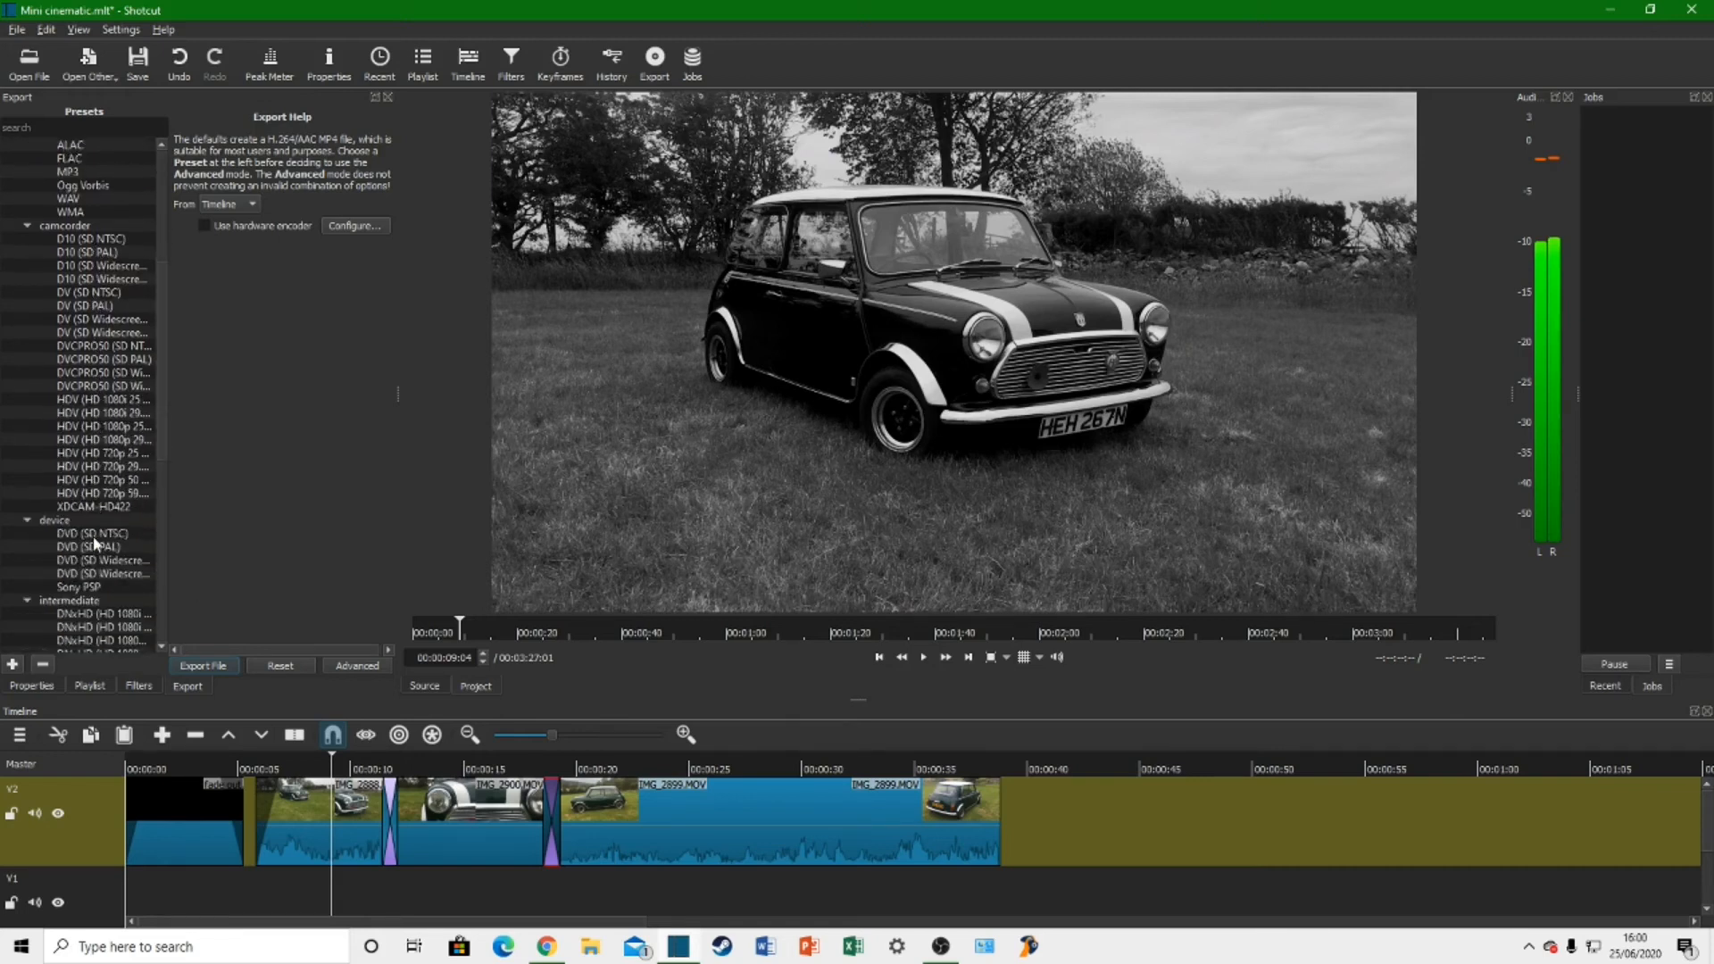
{"action": "scroll", "coordinate": [93, 535], "scroll_direction": "down", "scroll_amount": 7}
{"action": "scroll", "coordinate": [85, 534], "scroll_direction": "down", "scroll_amount": 5}
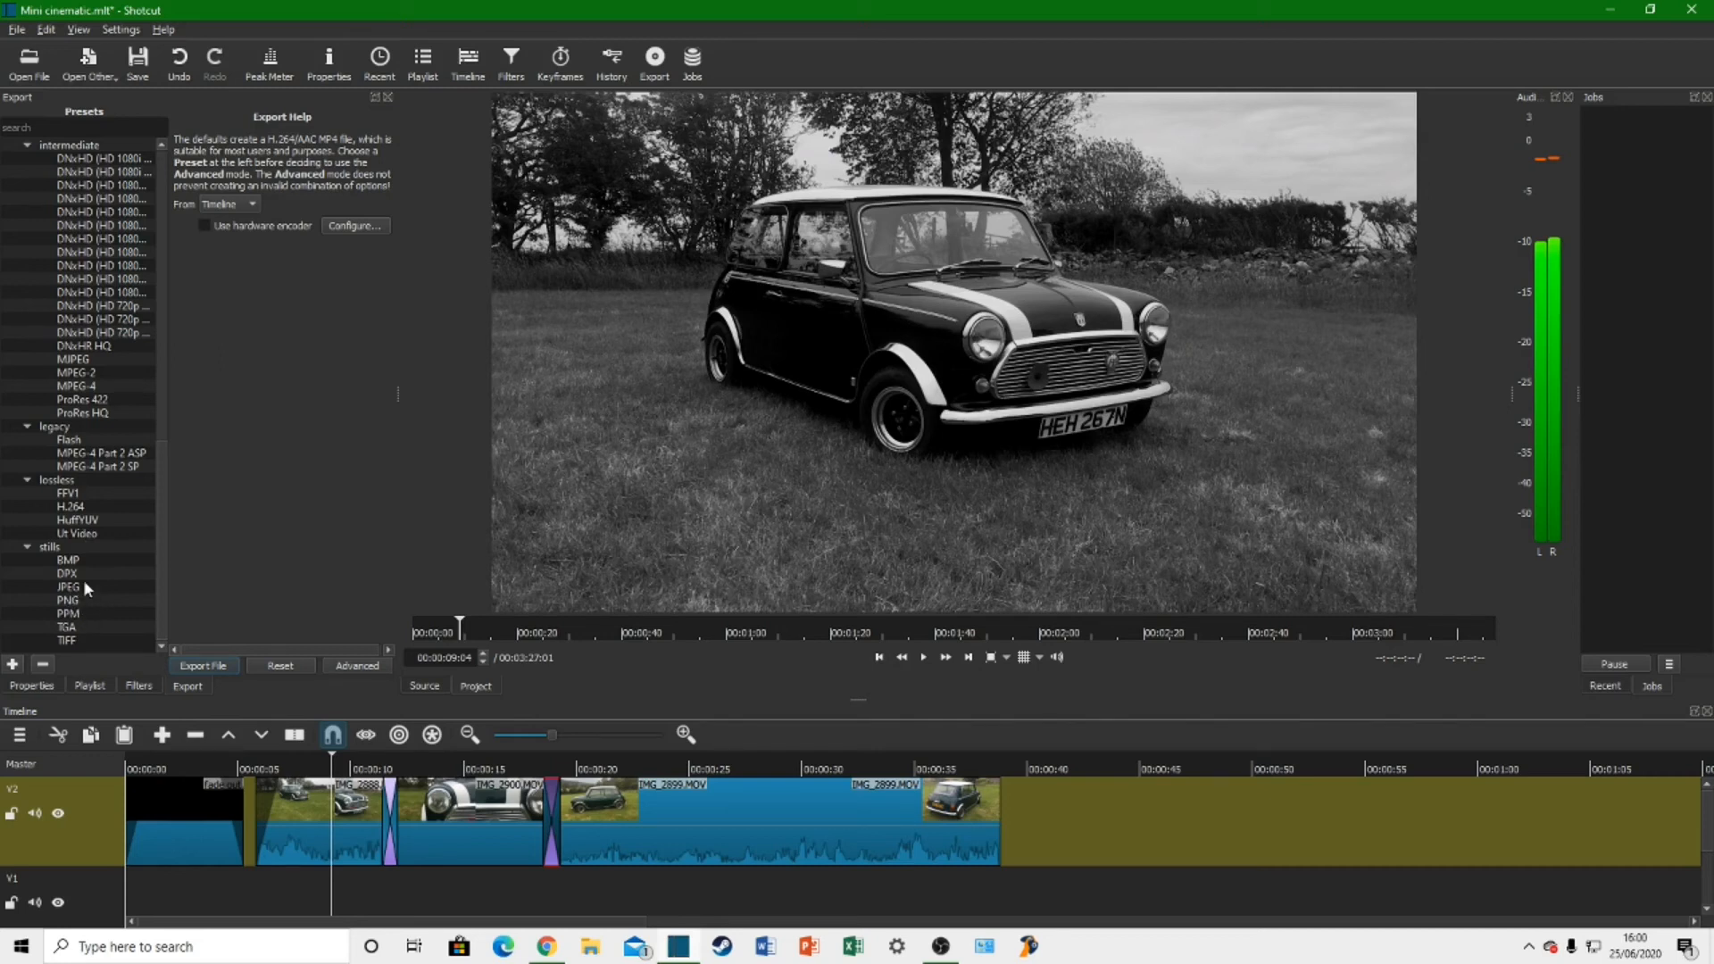
{"action": "scroll", "coordinate": [81, 578], "scroll_direction": "up", "scroll_amount": 15}
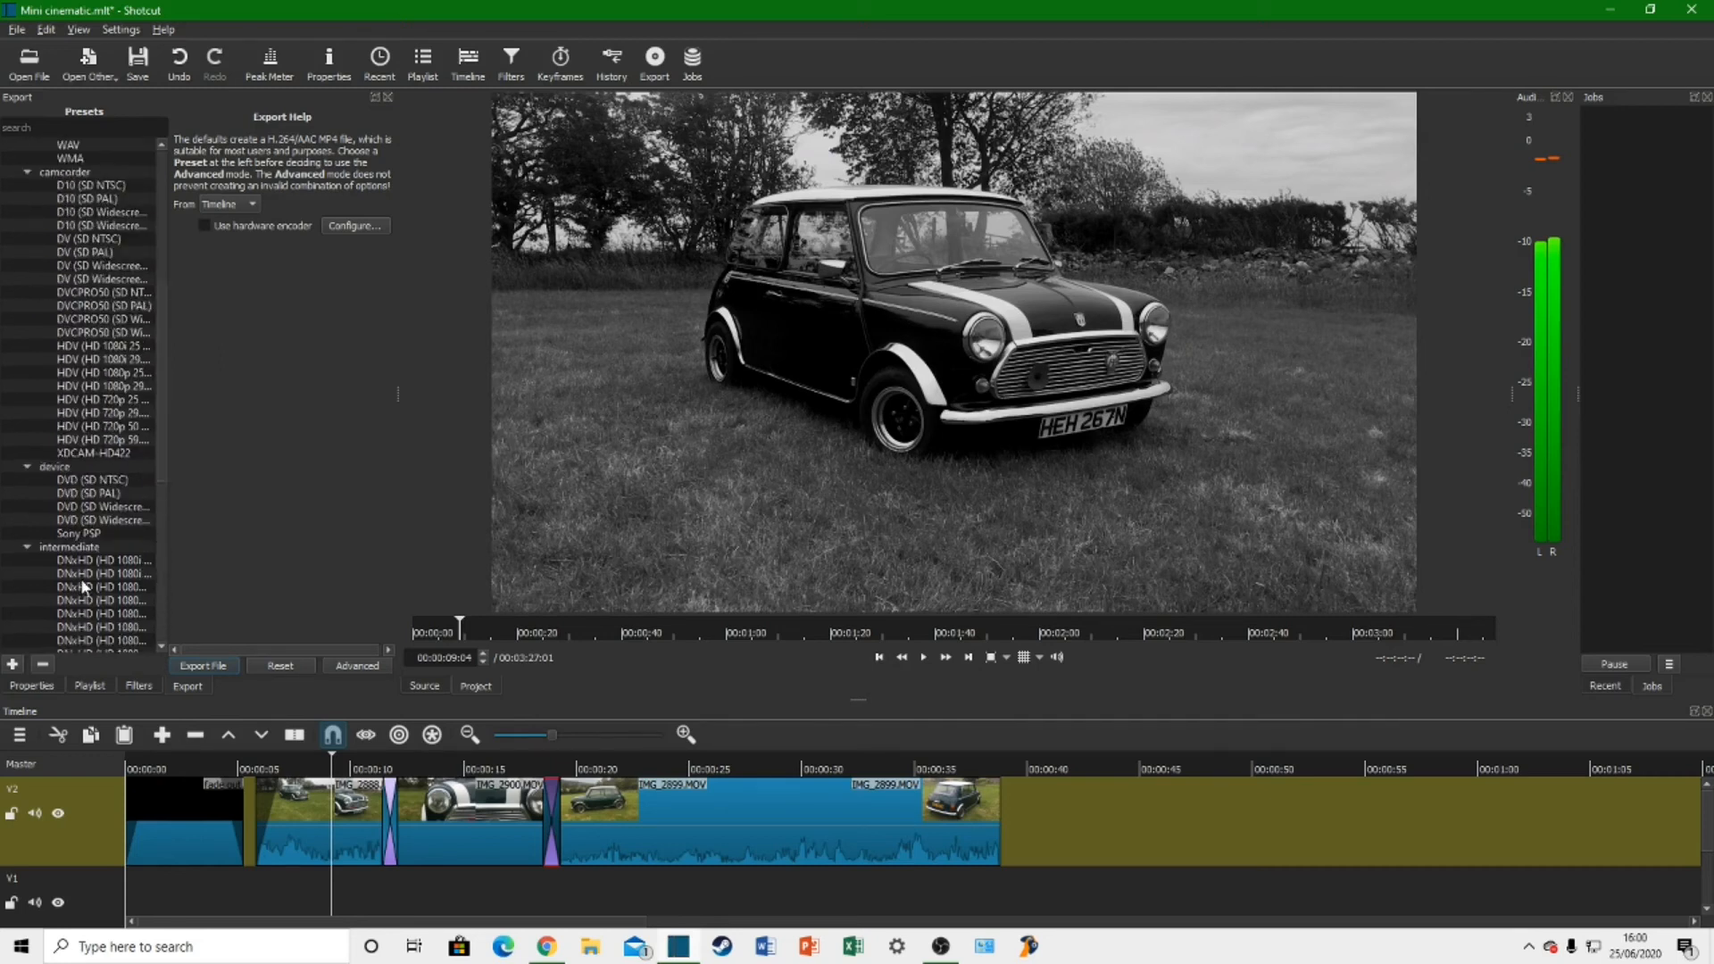
{"action": "scroll", "coordinate": [83, 585], "scroll_direction": "up", "scroll_amount": 3}
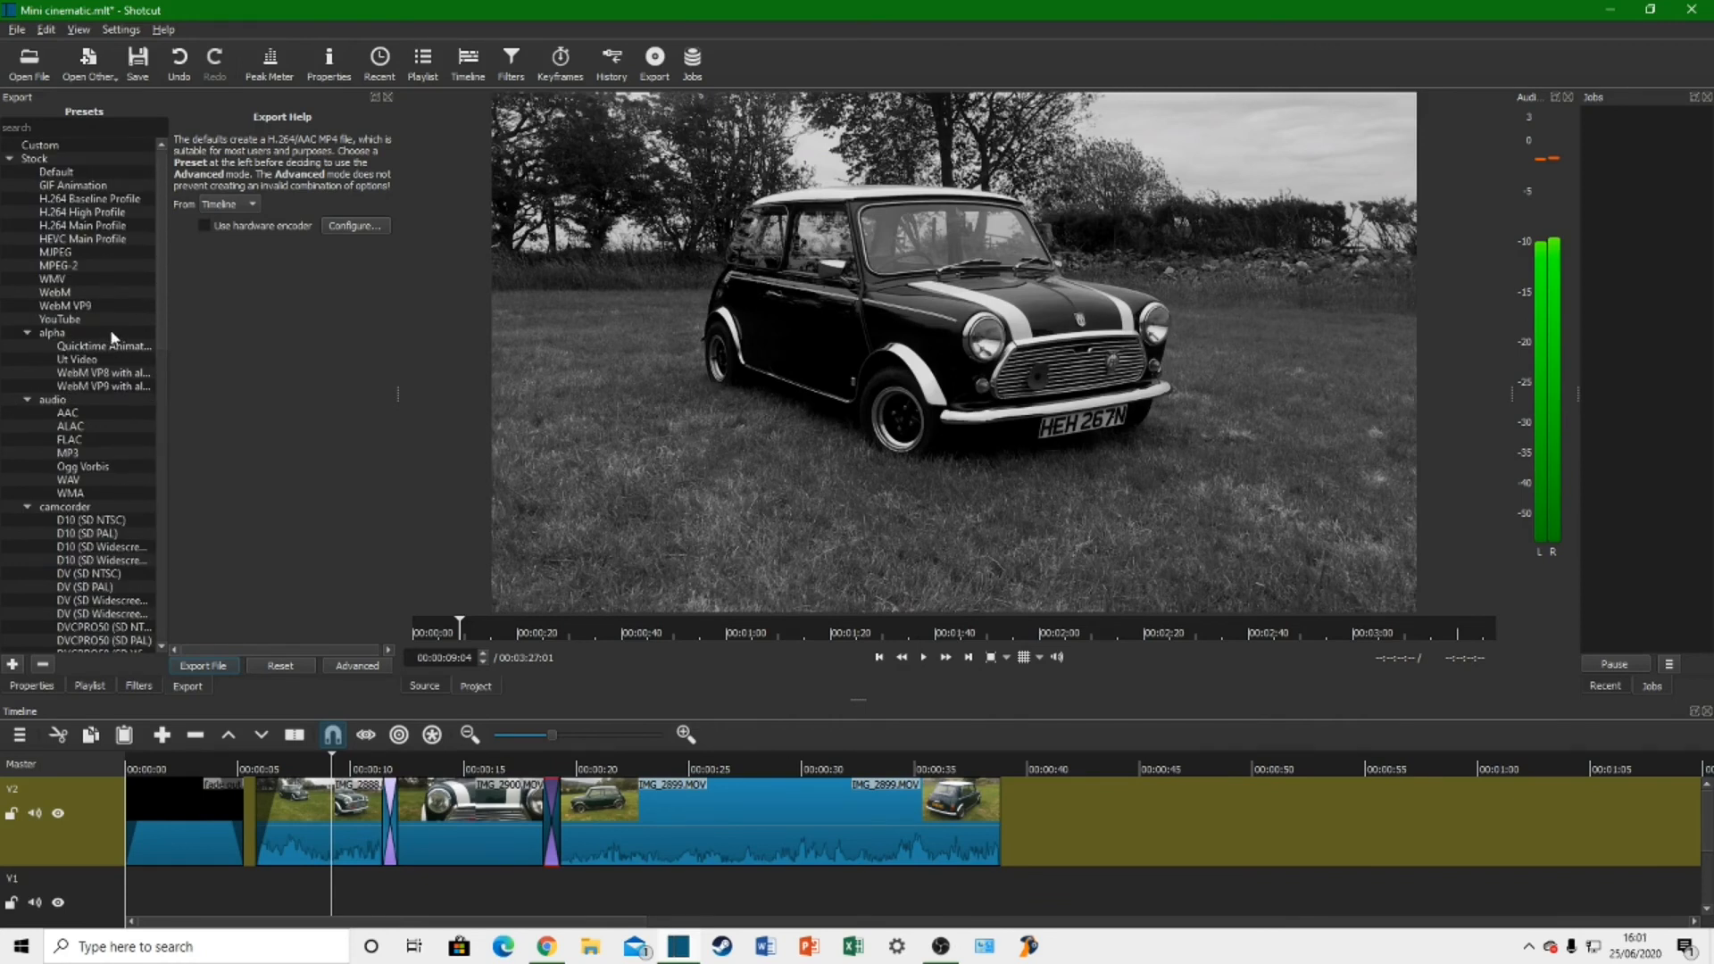
{"action": "left_click", "coordinate": [72, 322]}
{"action": "left_click", "coordinate": [218, 668]}
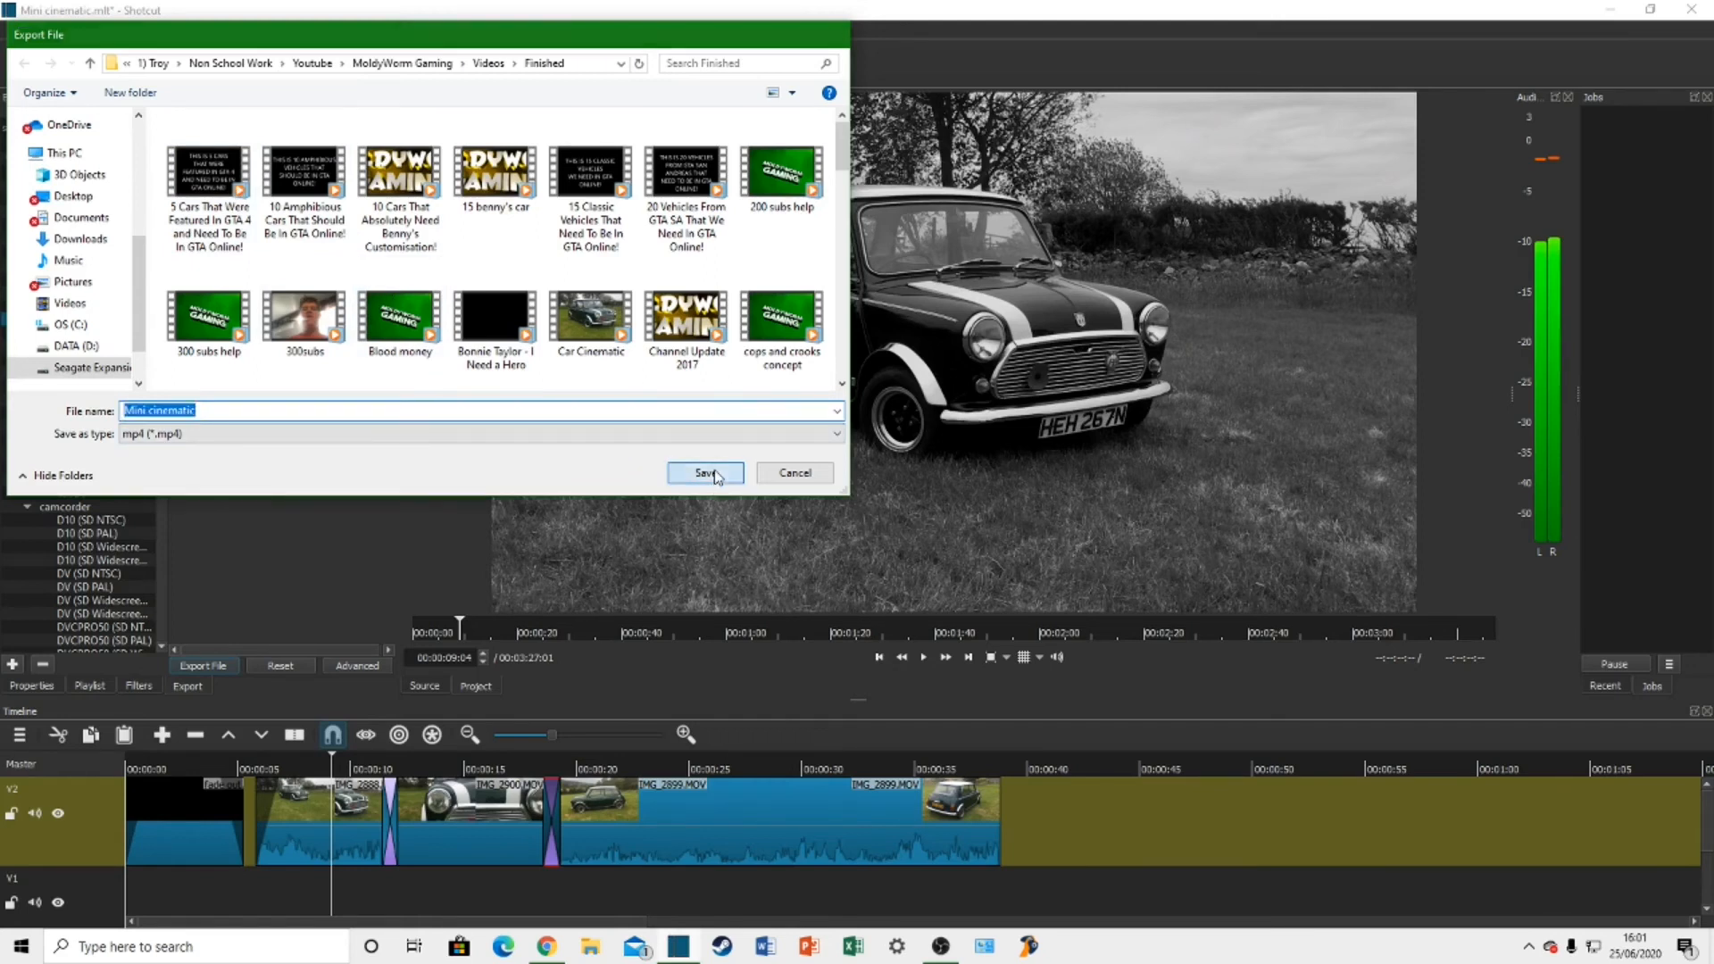
{"action": "left_click", "coordinate": [705, 473]}
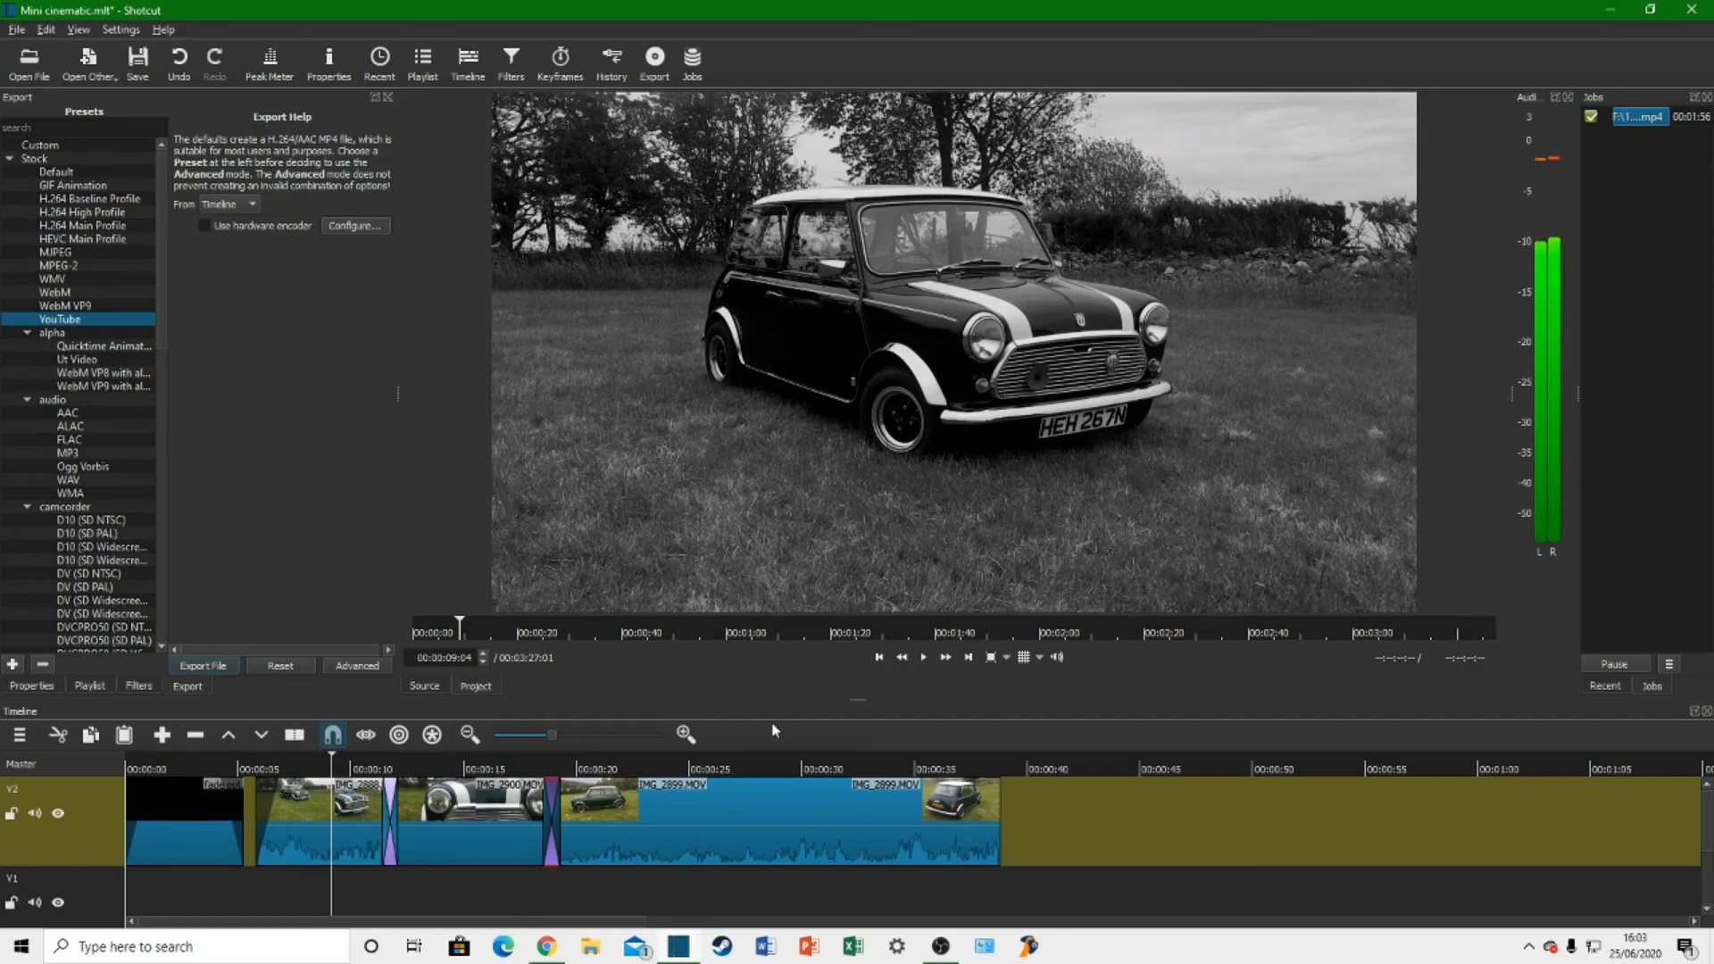
Step: In File Explorer, play Mini cinematic from the MoldyWorm Gaming Videos\Finished folder, close the player and return to Shotcut
{"action": "left_click", "coordinate": [588, 957]}
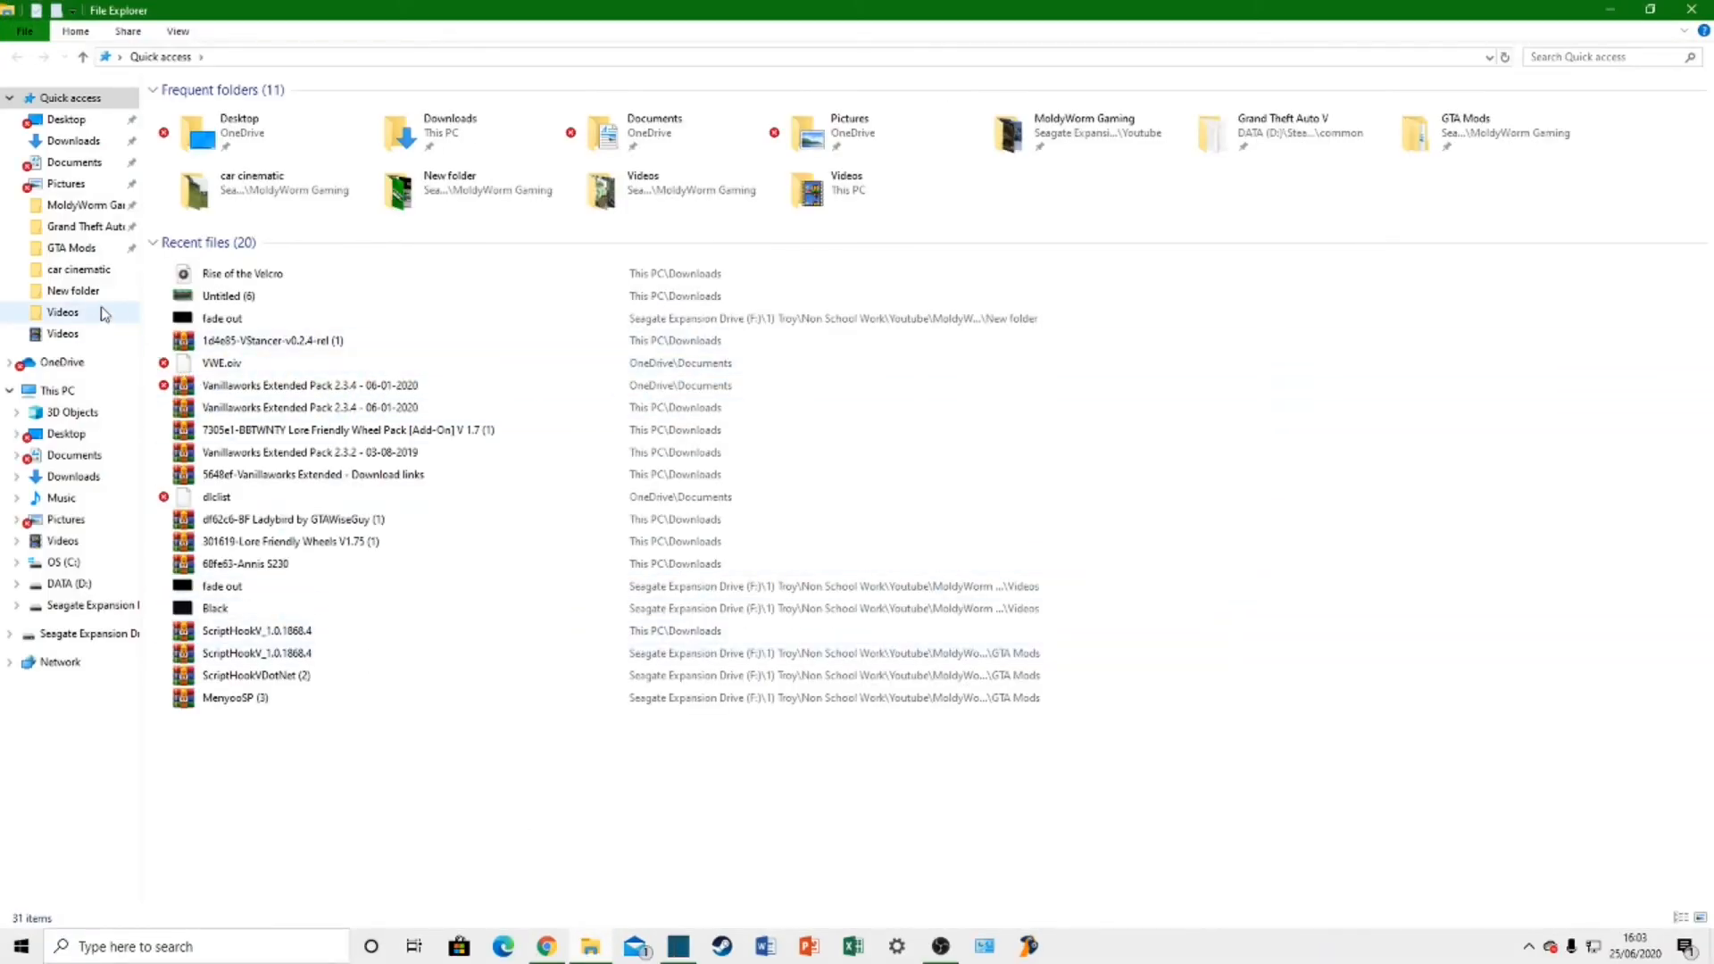
{"action": "left_click", "coordinate": [89, 205]}
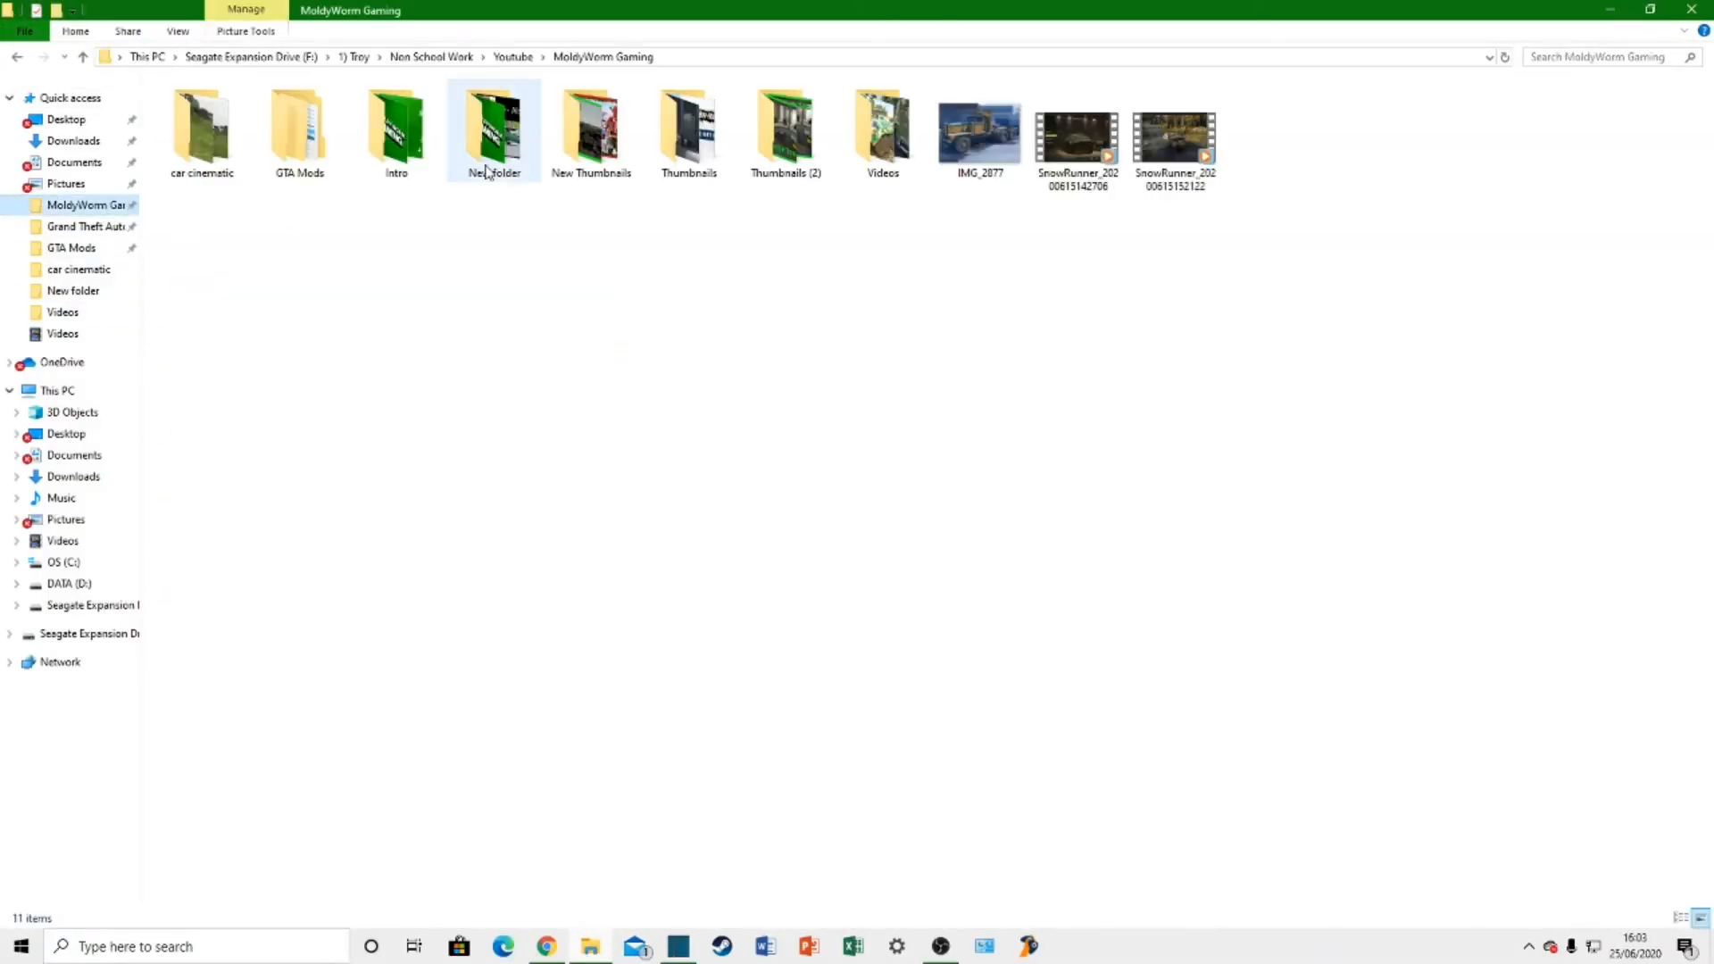
{"action": "double_click", "coordinate": [882, 138]}
{"action": "double_click", "coordinate": [213, 159]}
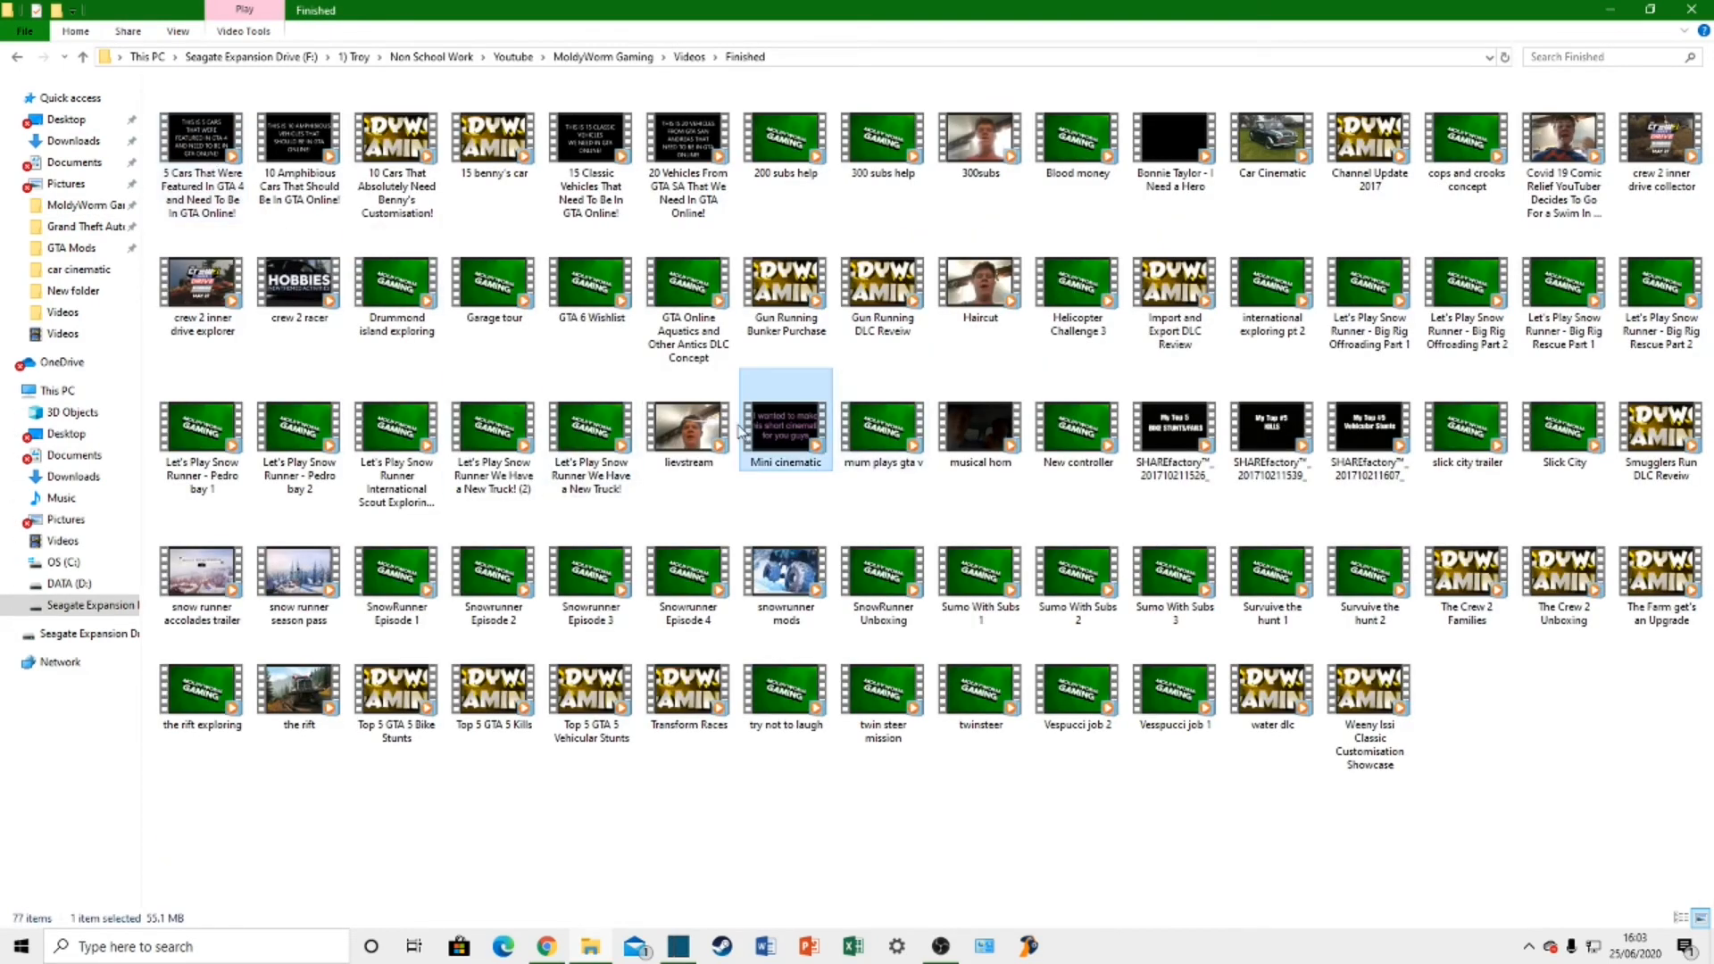
{"action": "double_click", "coordinate": [774, 418]}
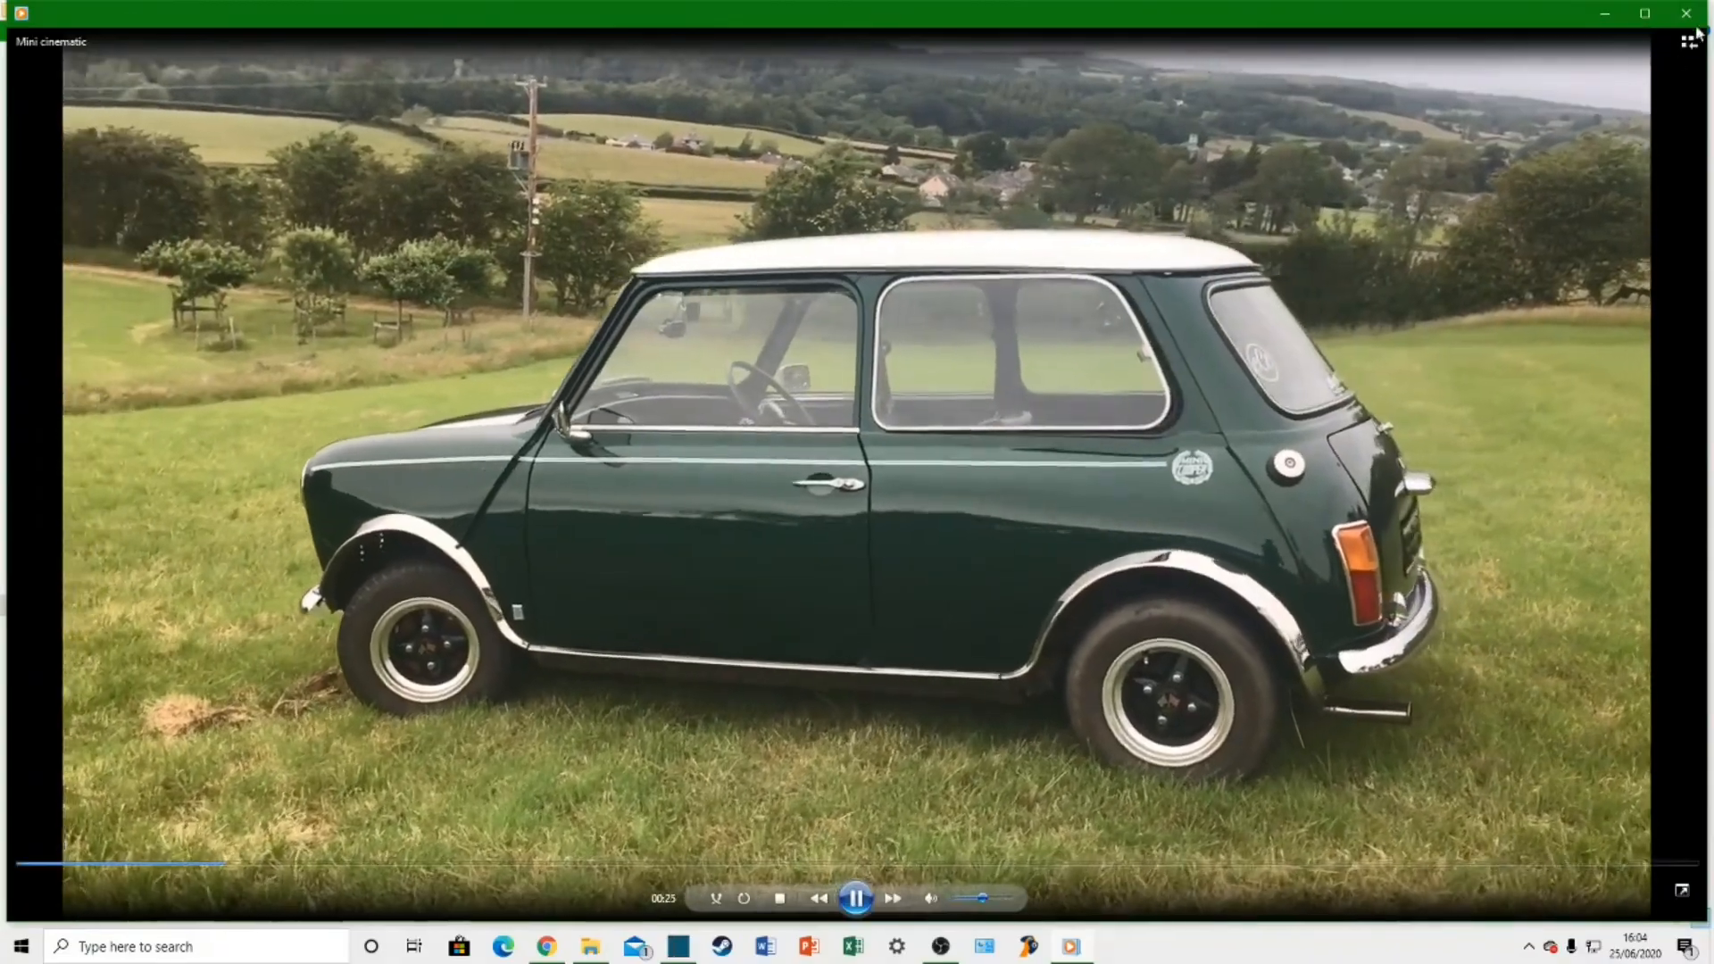
{"action": "left_click", "coordinate": [1686, 13]}
{"action": "left_click", "coordinate": [1609, 9]}
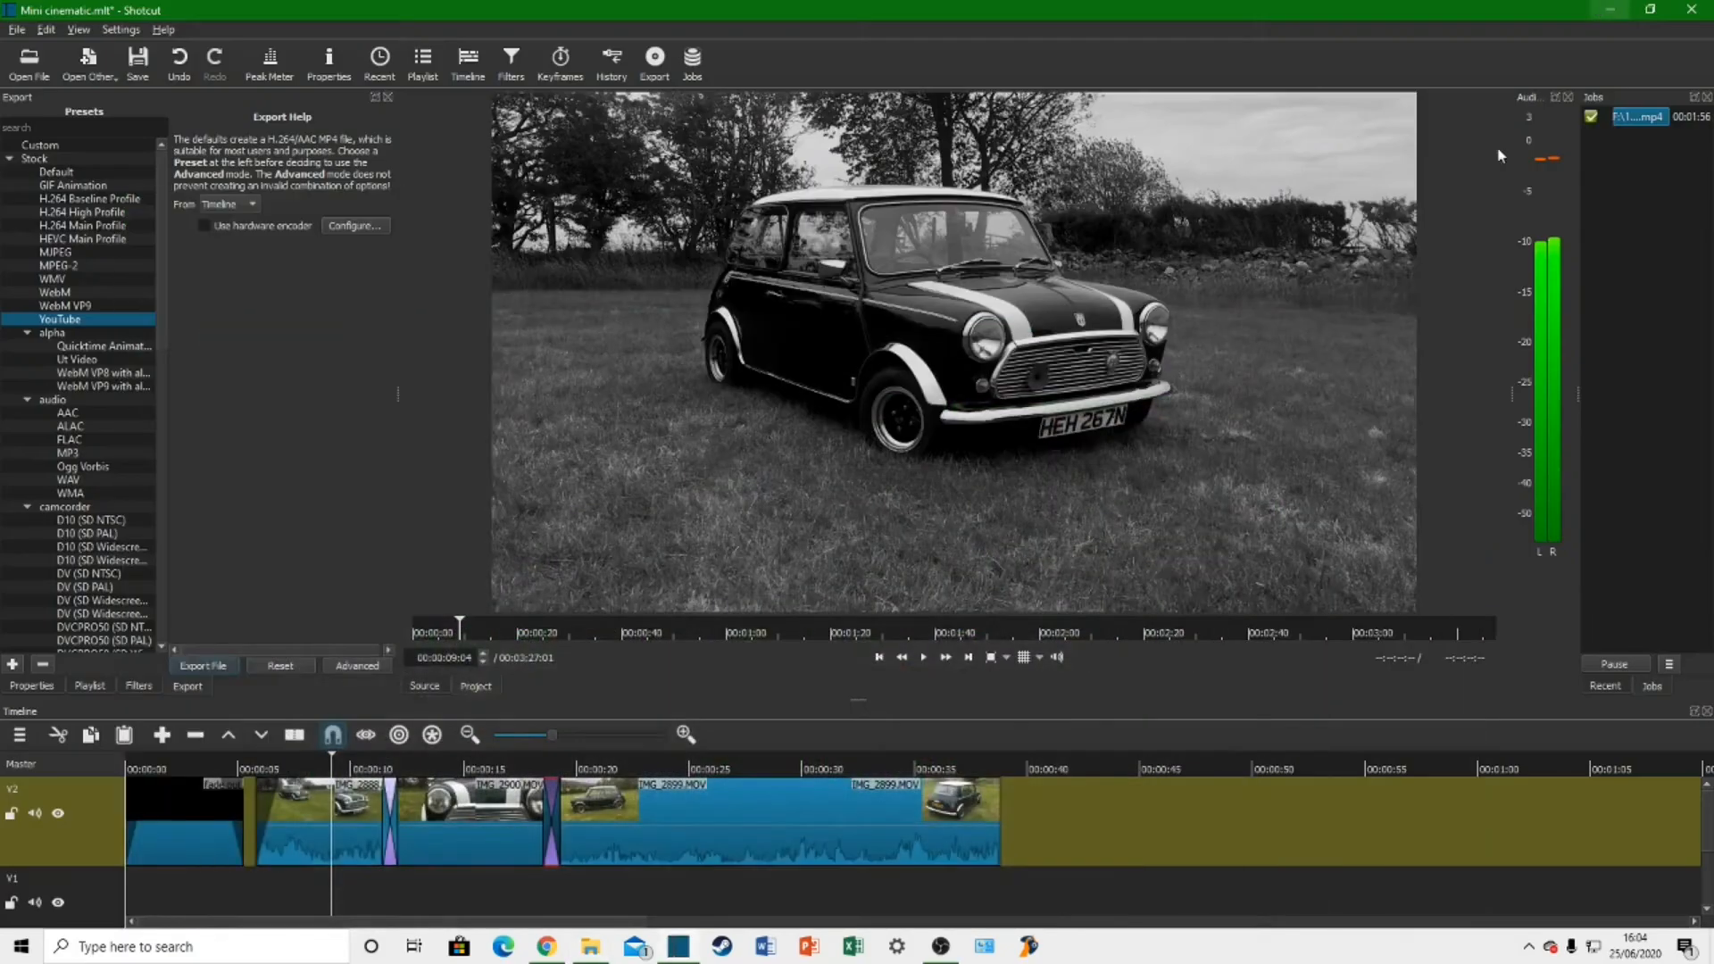